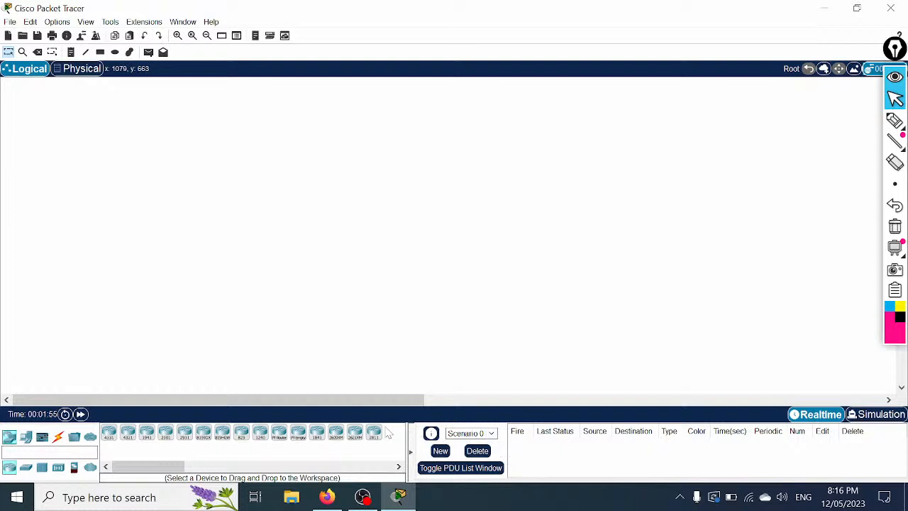
Step: Drop six 2811 routers across the workspace: three along the top and three below
drag(375, 435, 183, 162)
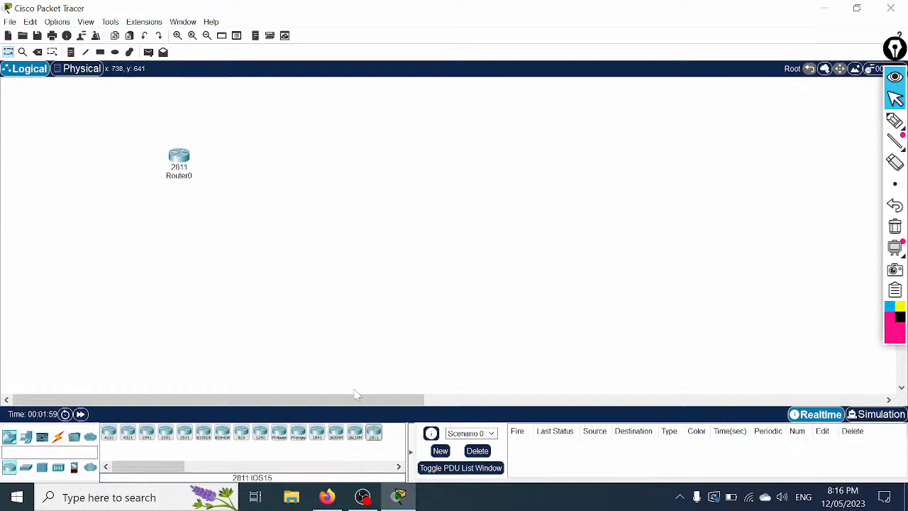
drag(374, 433, 282, 169)
drag(374, 434, 401, 168)
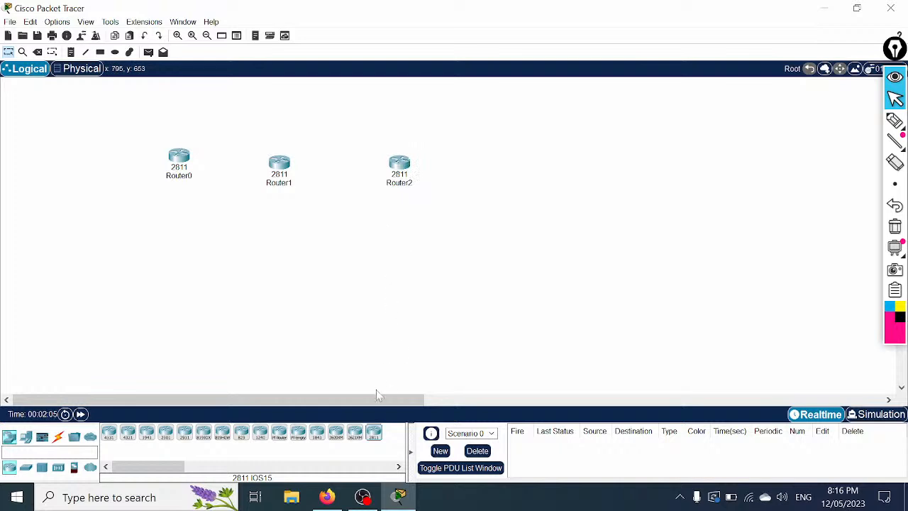
drag(372, 436, 290, 262)
drag(375, 434, 228, 331)
drag(374, 433, 399, 321)
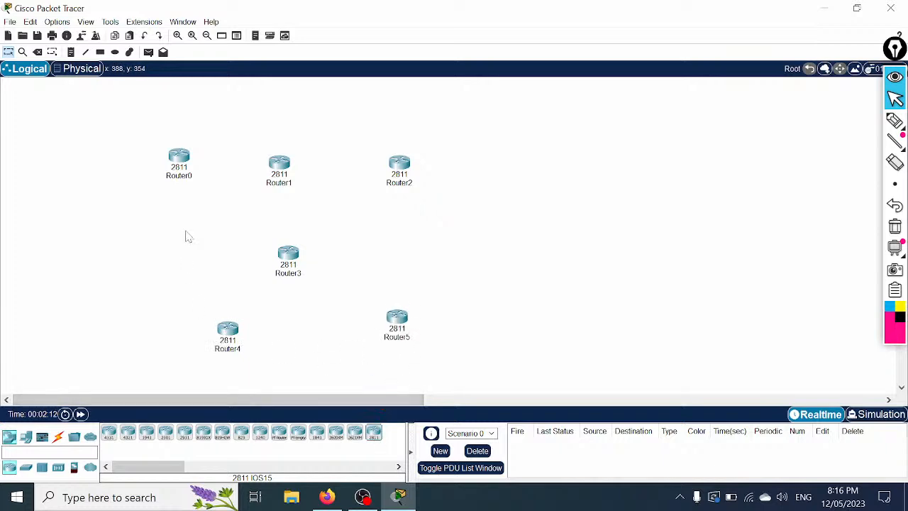
Step: Rename Router0, Router1 and Router2 to R1, R2 and R3
click(182, 176)
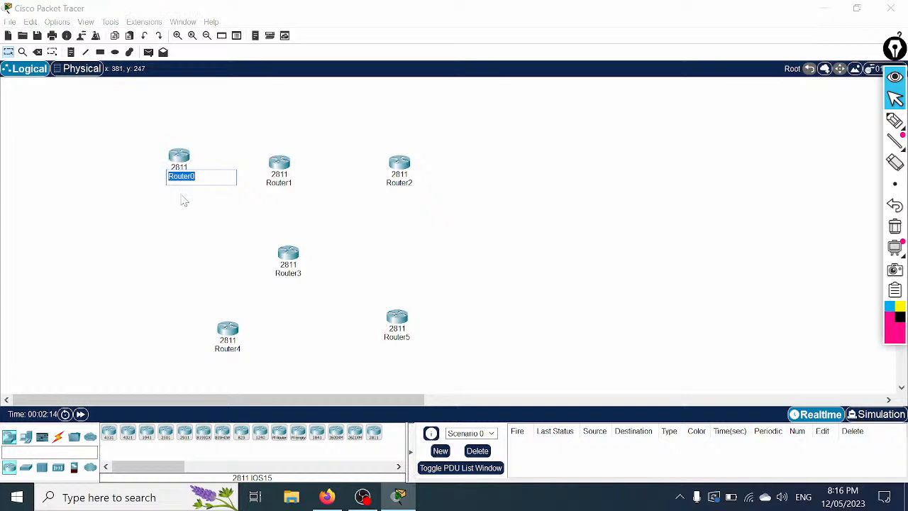
text(R1)
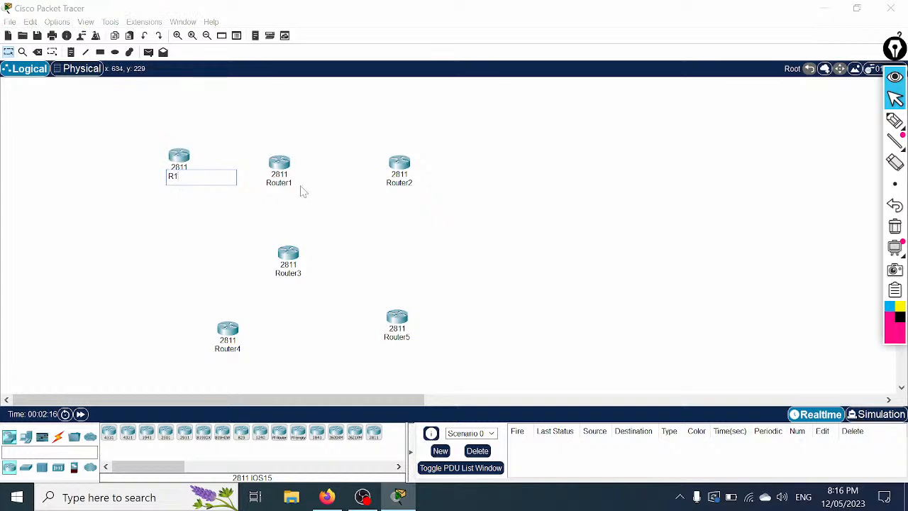
click(282, 183)
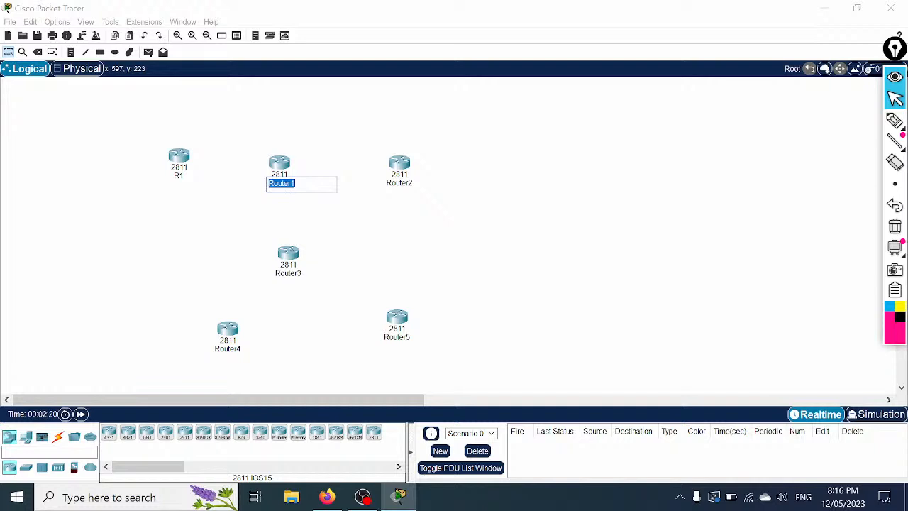
text(R)
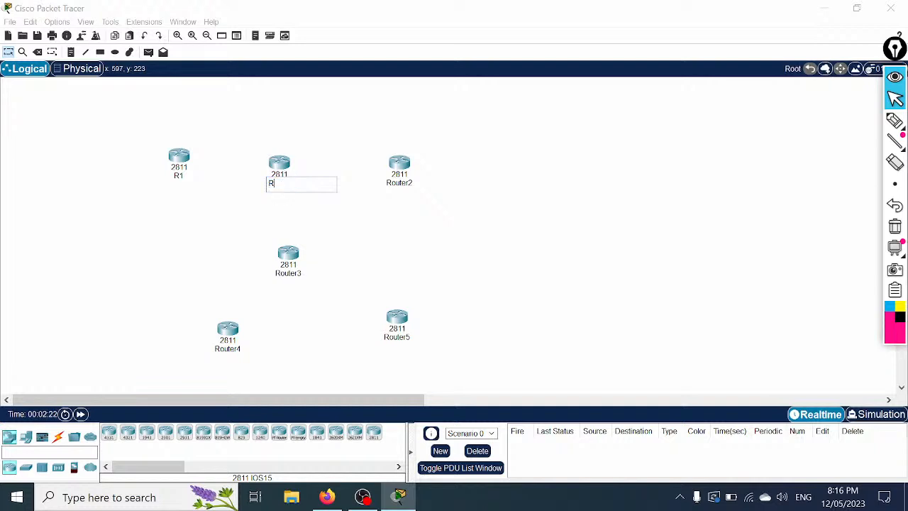
text(2)
click(402, 183)
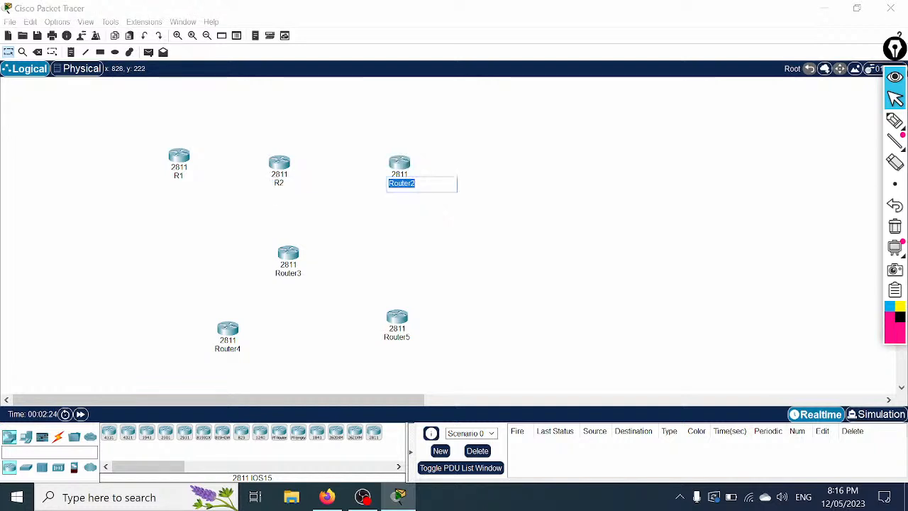
text(R3)
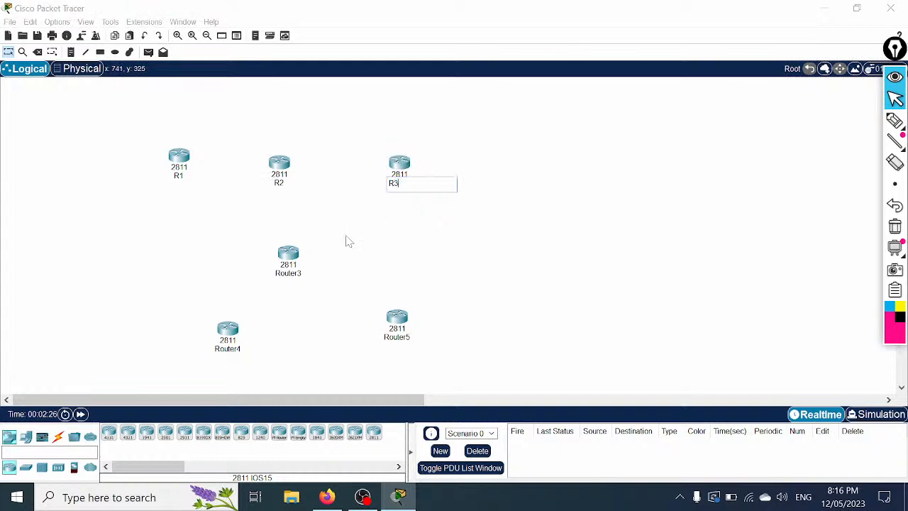
Step: Rename Router3, Router4 and Router5 to R4, R5 and R6
click(289, 273)
text(R4)
click(234, 348)
text(R5)
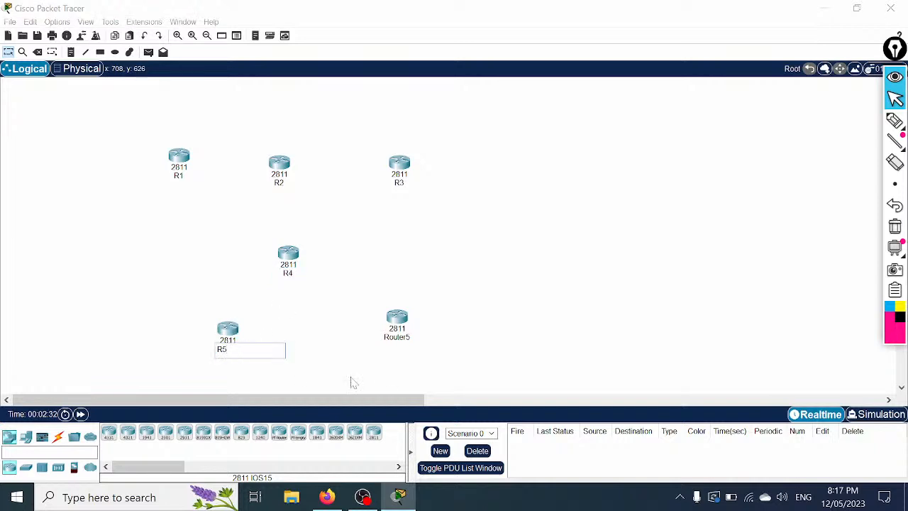
click(396, 337)
text(R6)
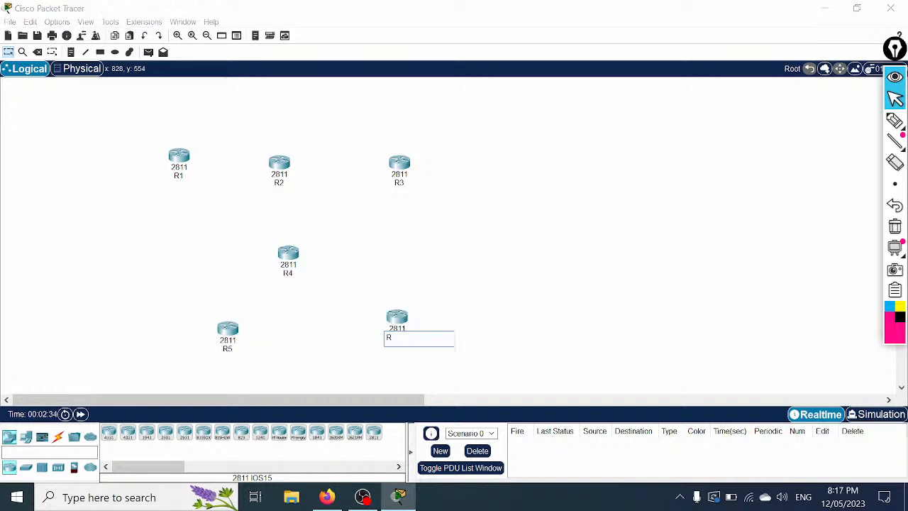
click(641, 300)
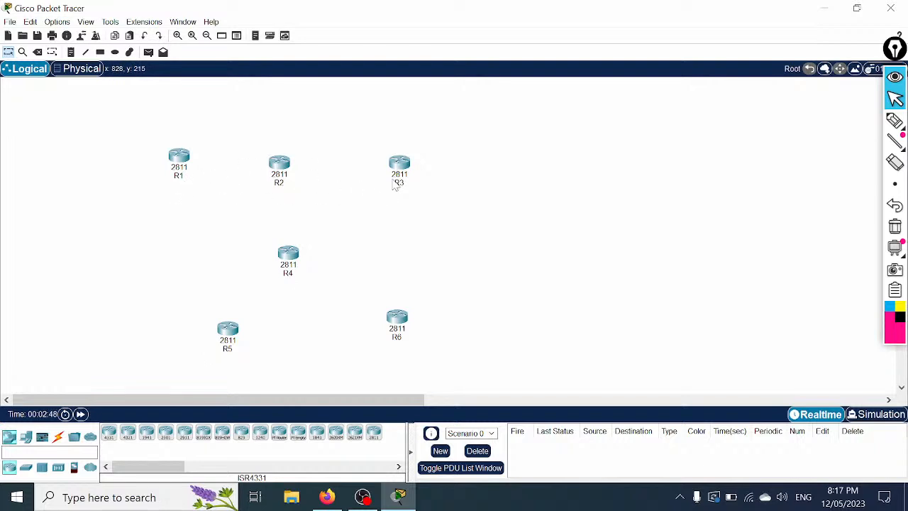
mouse_move(399, 184)
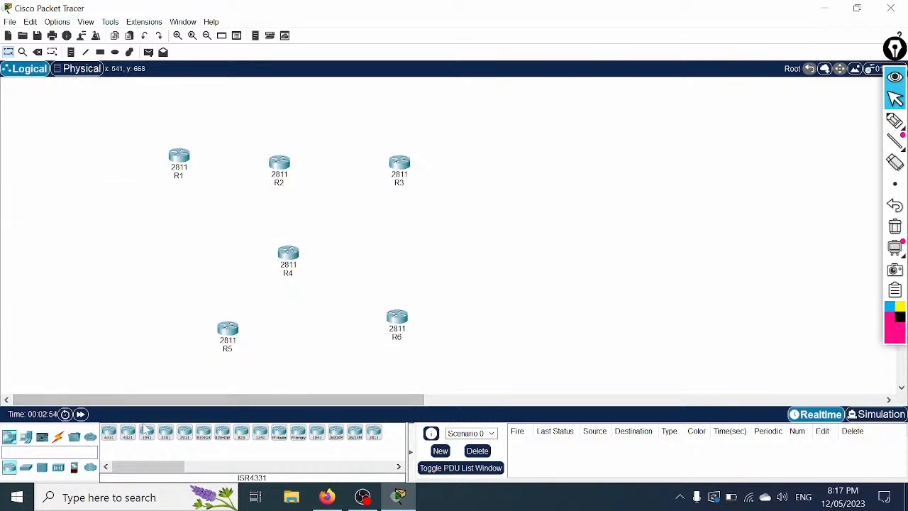
Step: Auto-cable R1 to R2, R2 to R3, and R1 to R4
click(58, 437)
click(109, 432)
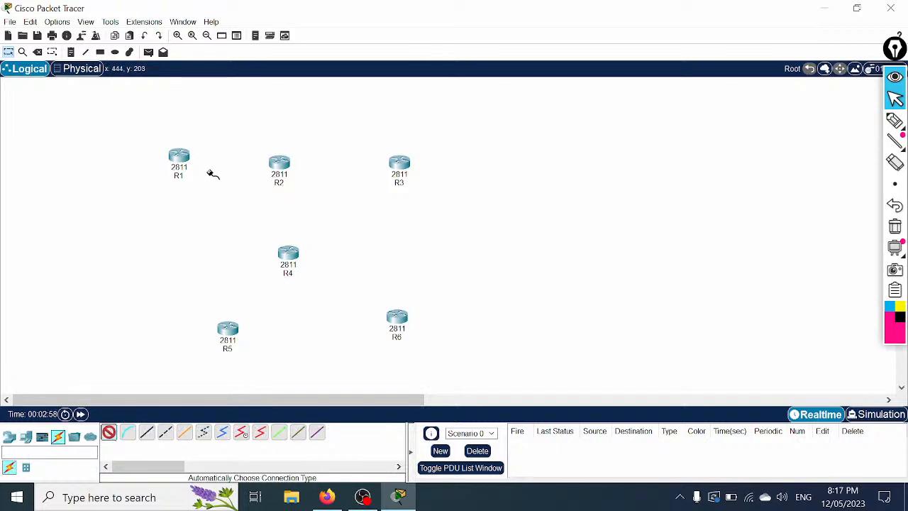
click(191, 157)
click(279, 161)
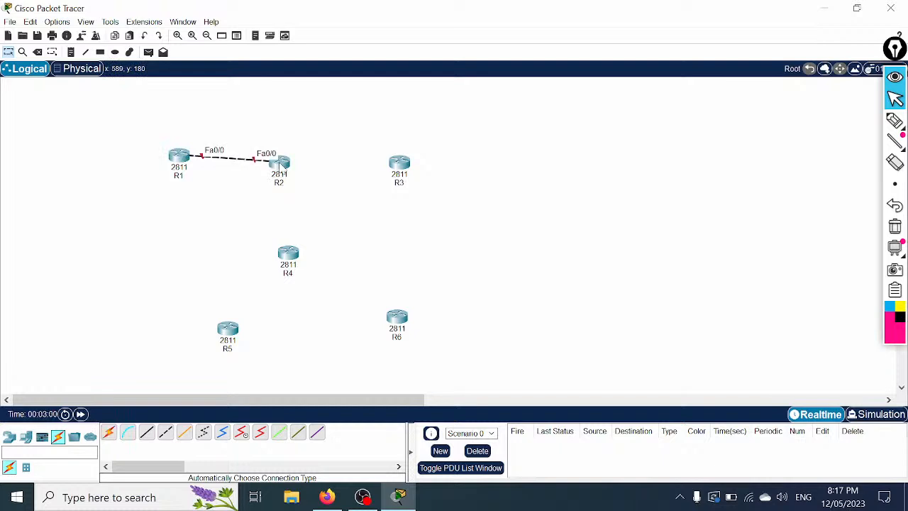
click(110, 432)
click(284, 165)
click(402, 164)
click(108, 432)
click(181, 163)
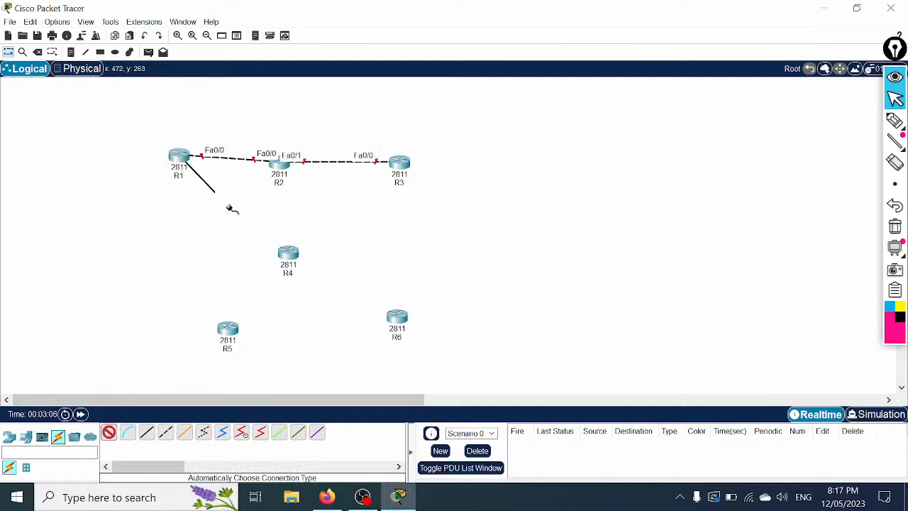
click(286, 253)
Step: Attempt an R2–R4 cable, dismiss the port error, and abandon the link
click(109, 432)
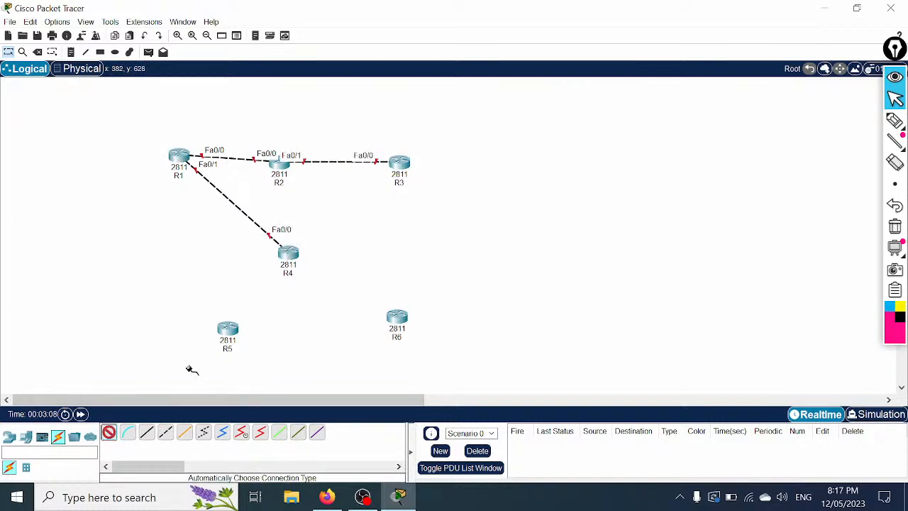
click(284, 169)
click(288, 253)
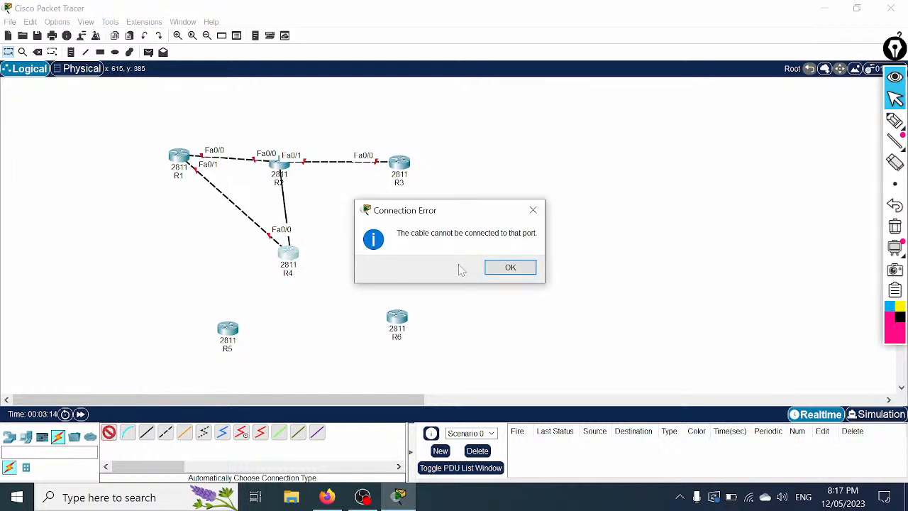
click(500, 269)
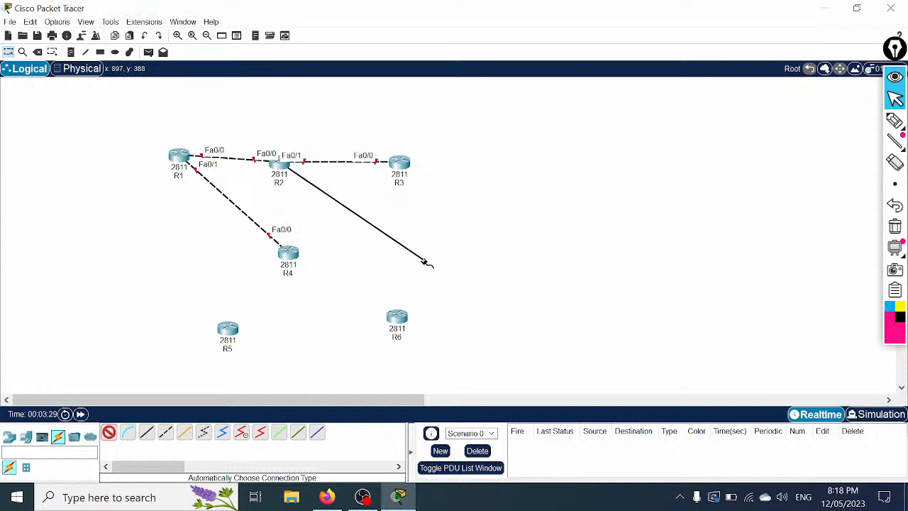
click(328, 241)
click(8, 52)
Step: Open R4's physical view, maximized and zoomed in, and power the router off
click(287, 254)
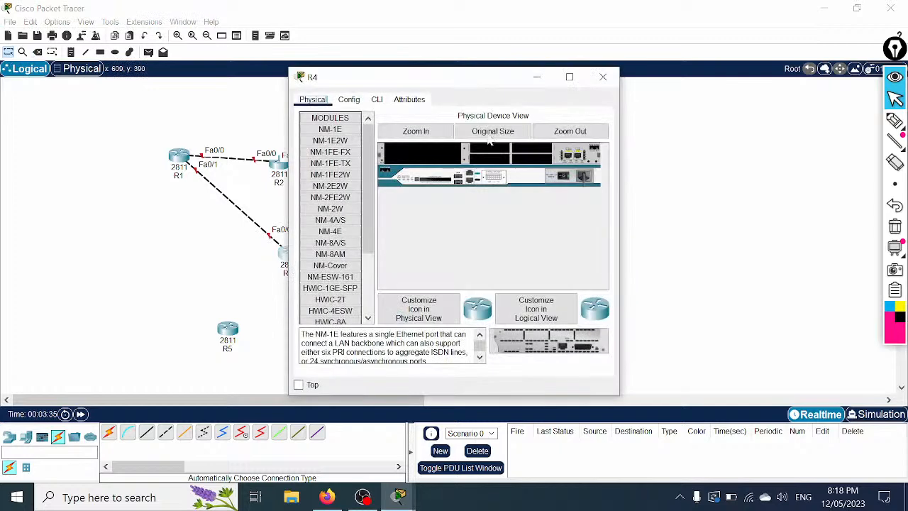
click(569, 77)
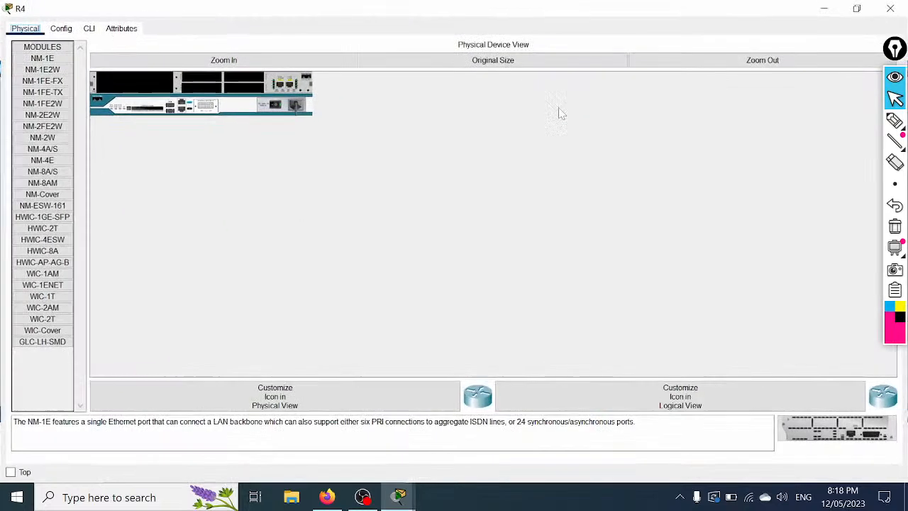
click(202, 63)
click(463, 138)
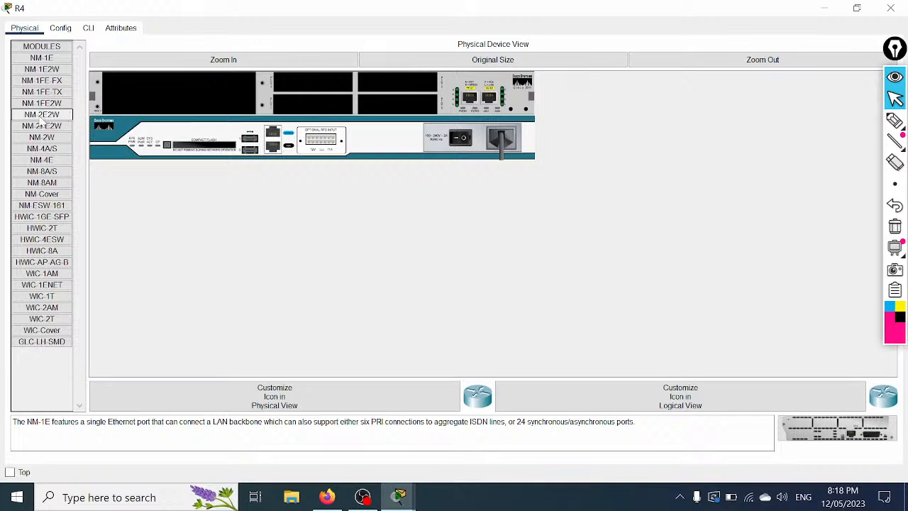
Step: Compare the NM-2E2W, NM-1FE2W and NM-2FE2W module descriptions
mouse_move(42, 103)
mouse_down()
mouse_move(126, 103)
mouse_move(46, 106)
mouse_up()
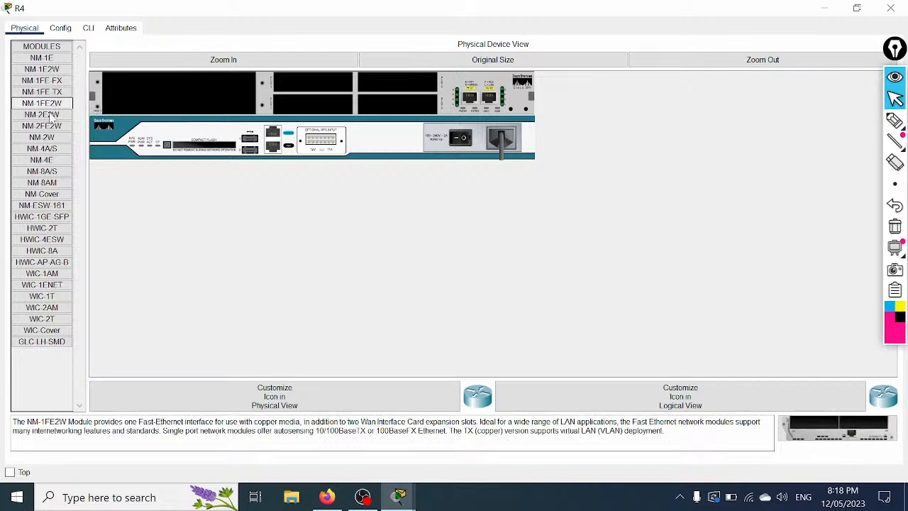
click(47, 116)
drag(11, 422, 183, 421)
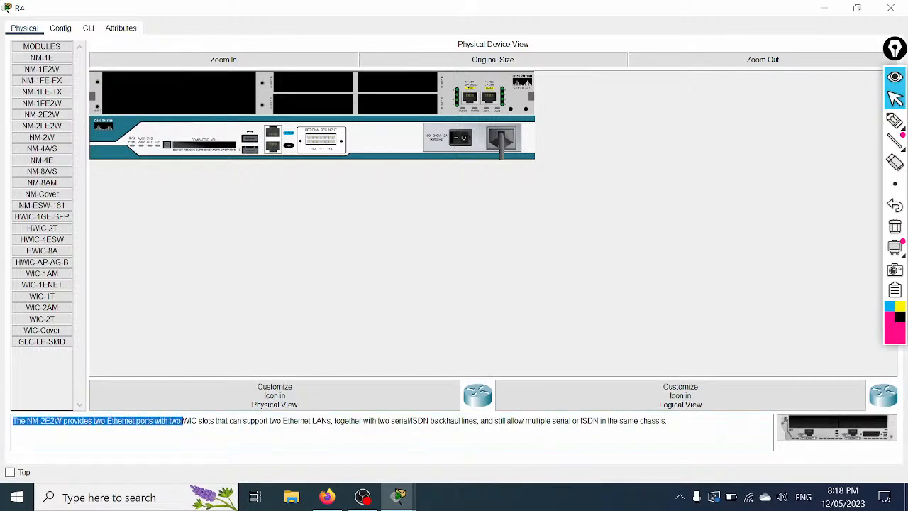
click(668, 421)
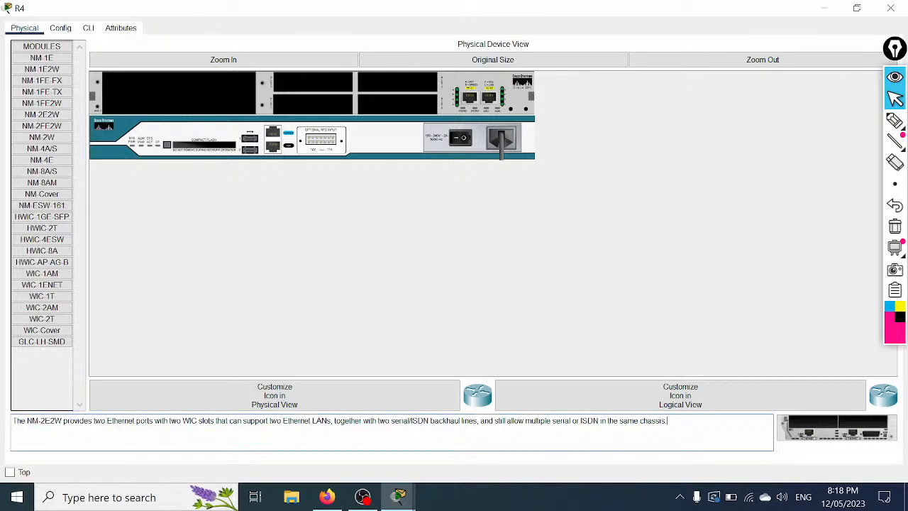
click(52, 107)
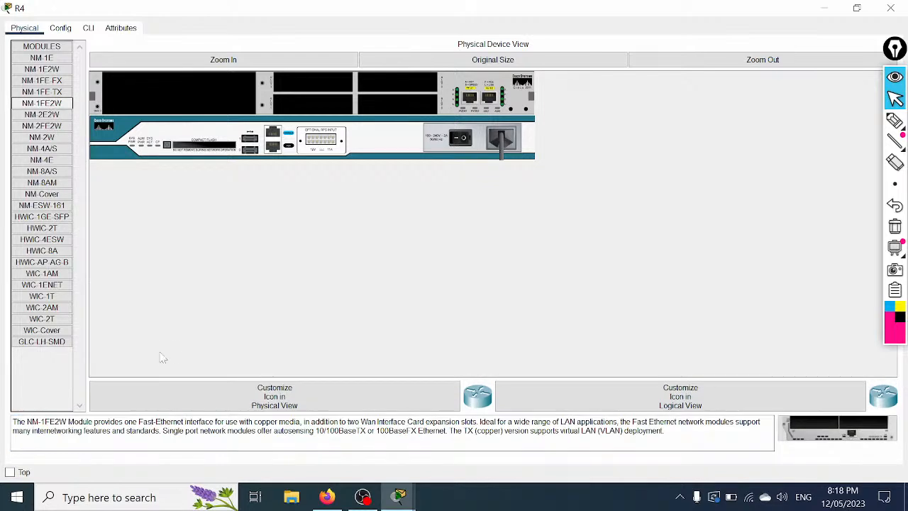
click(125, 421)
drag(147, 422, 187, 421)
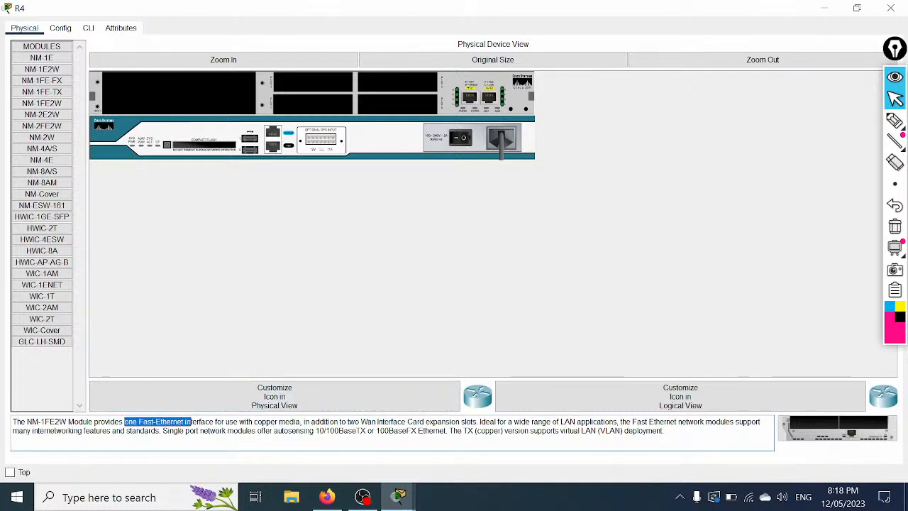
click(64, 127)
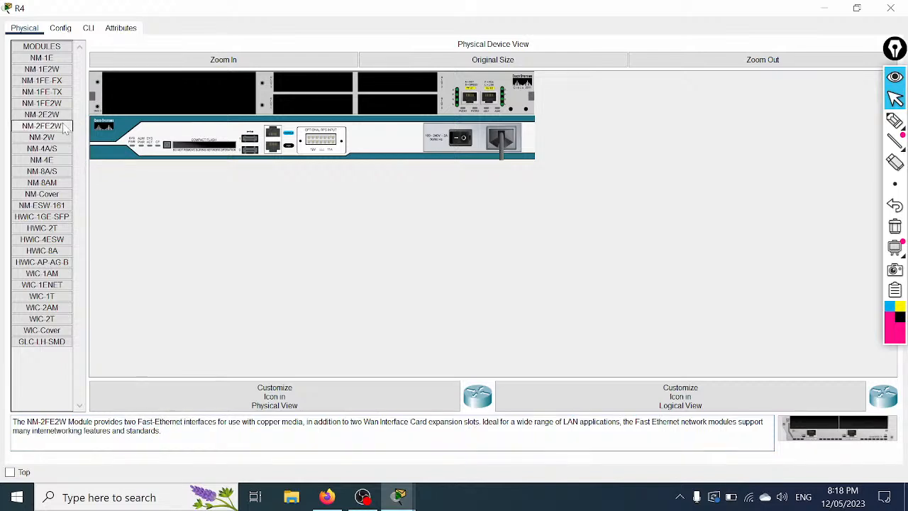
drag(13, 421, 168, 434)
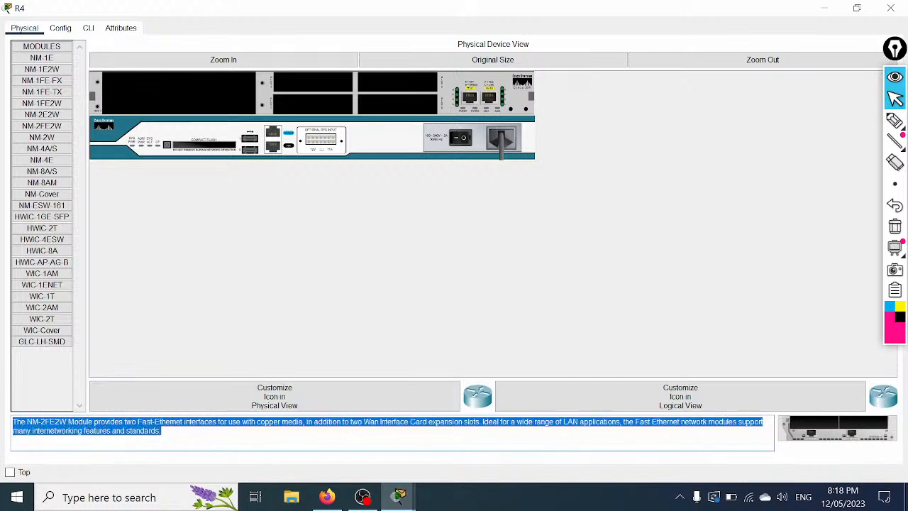
click(51, 128)
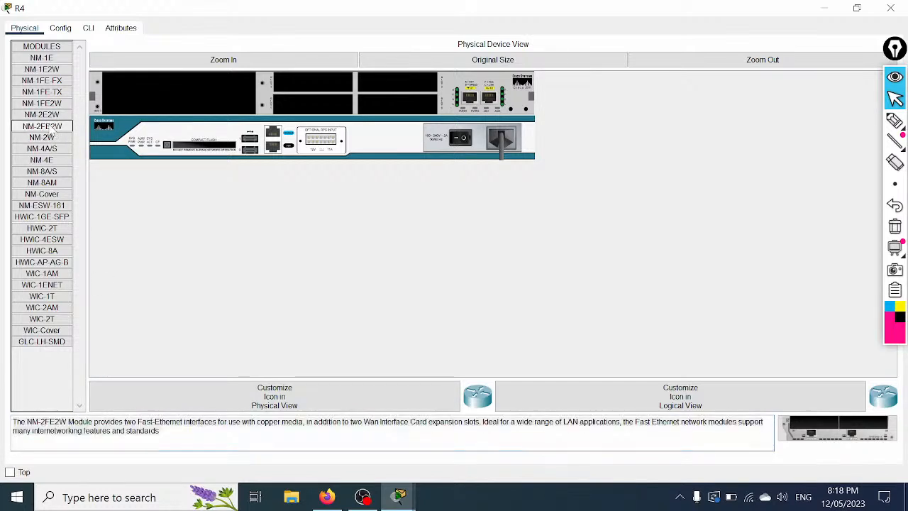
Step: Install NM-2FE2W in R4's empty slot, power it on, and watch the CLI boot
drag(51, 133, 190, 94)
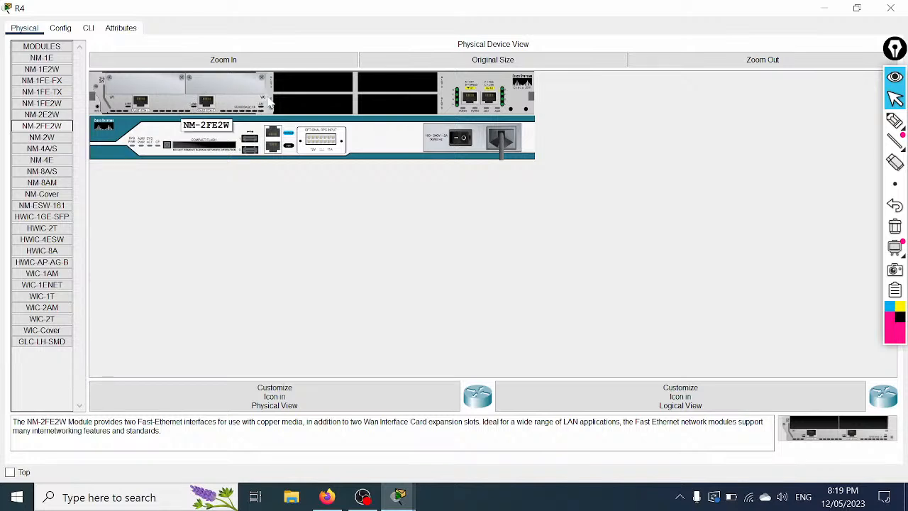
click(462, 140)
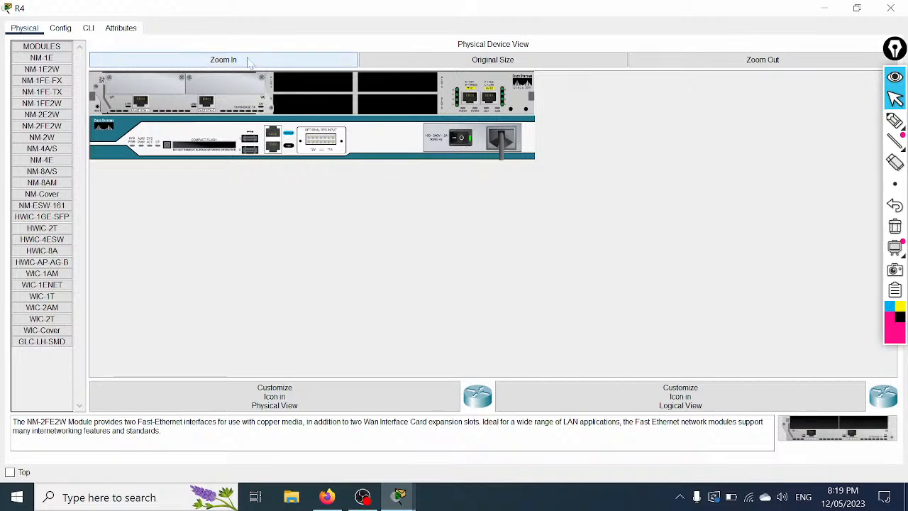
click(90, 29)
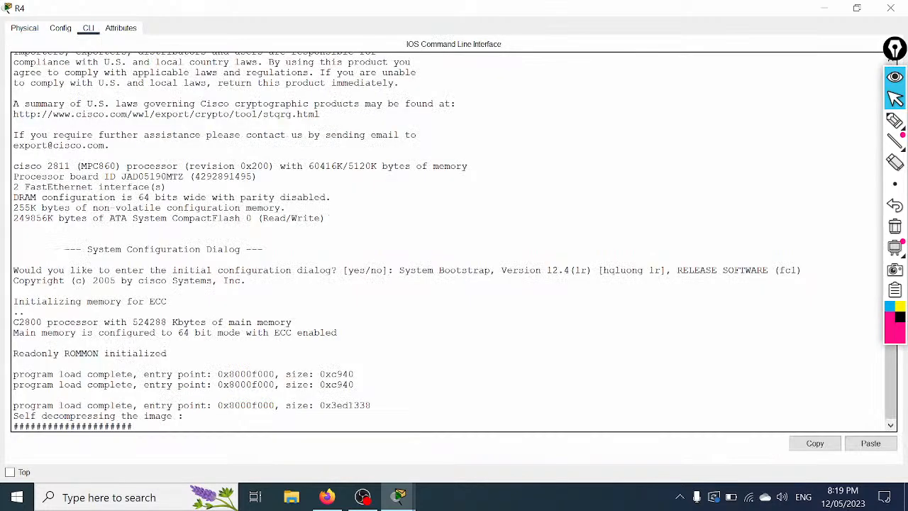
Step: Close R4's window and retry the R2–R4 cable, which errors and is cancelled
click(823, 9)
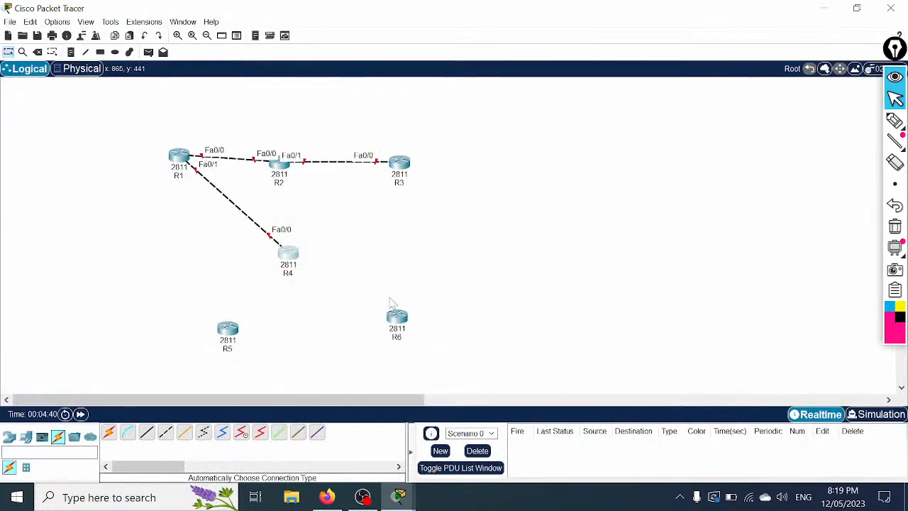
click(110, 434)
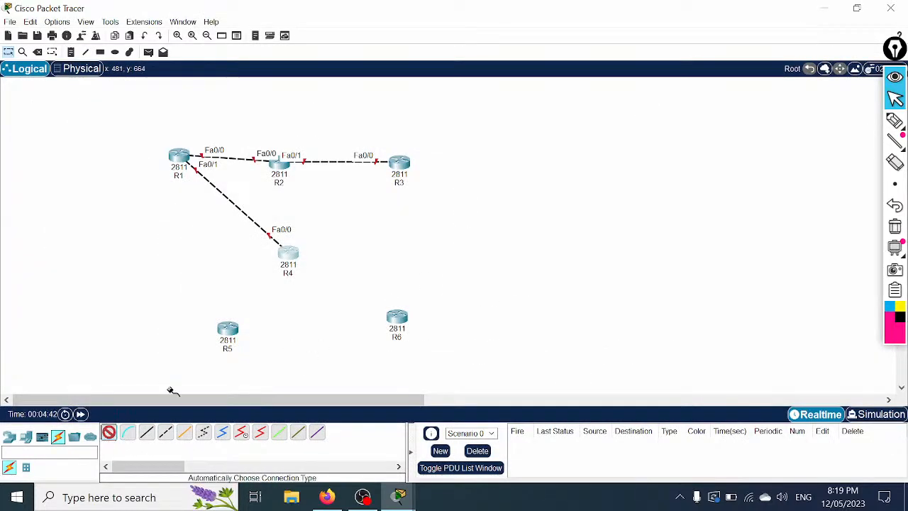
click(284, 170)
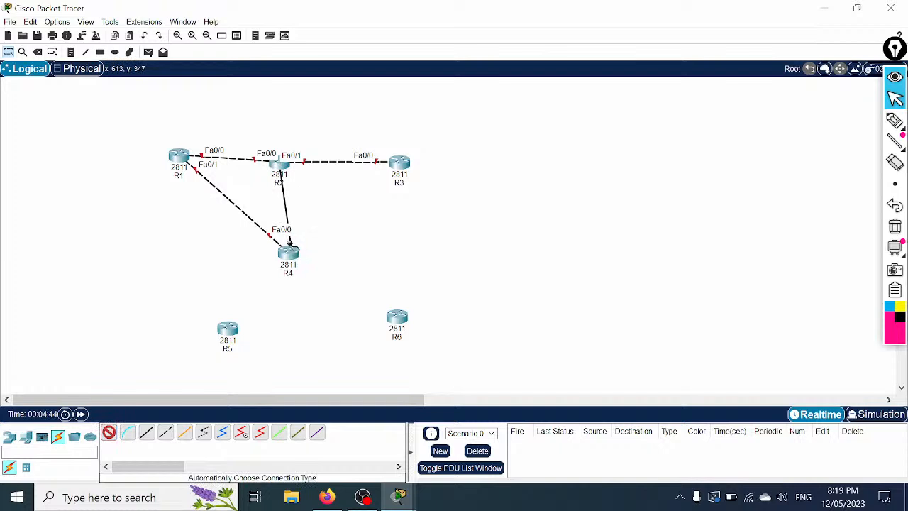
click(291, 259)
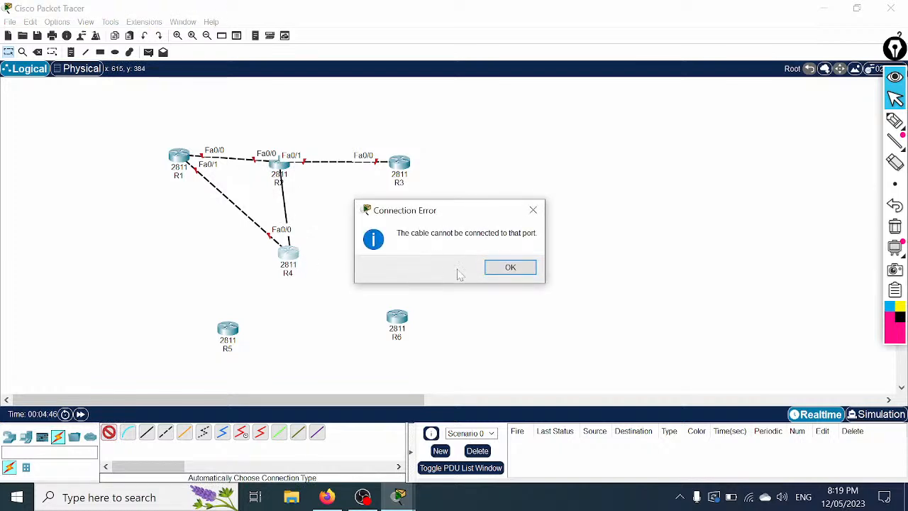
click(523, 269)
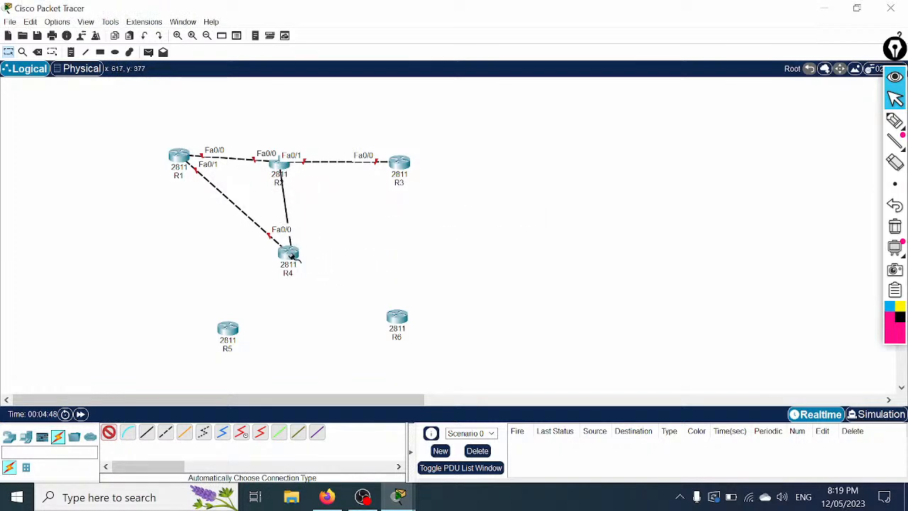
click(289, 254)
click(509, 270)
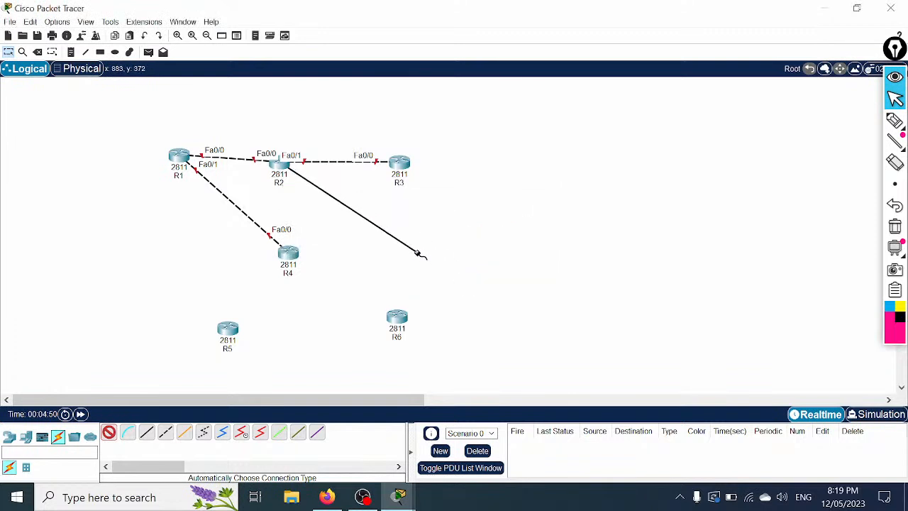
key(Escape)
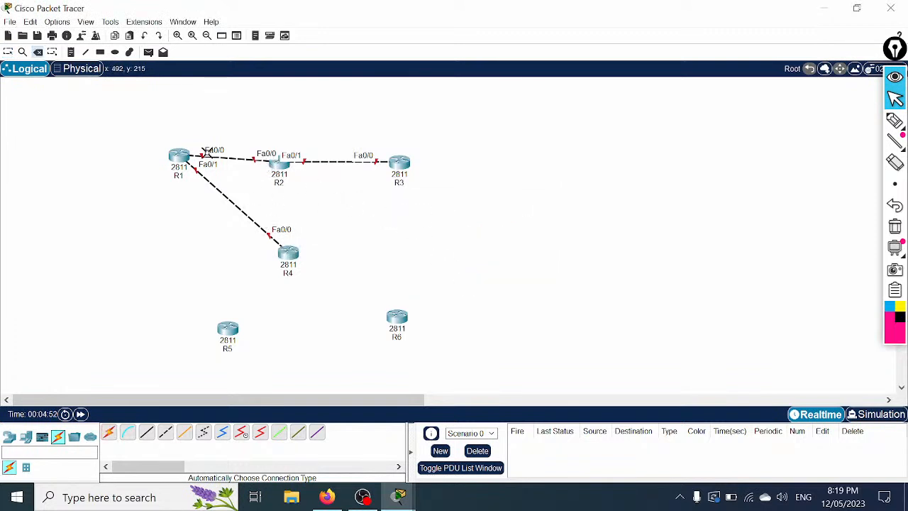
Step: Power R2 off, fit an NM-2FE2W module, power it back on, and close its window
click(291, 176)
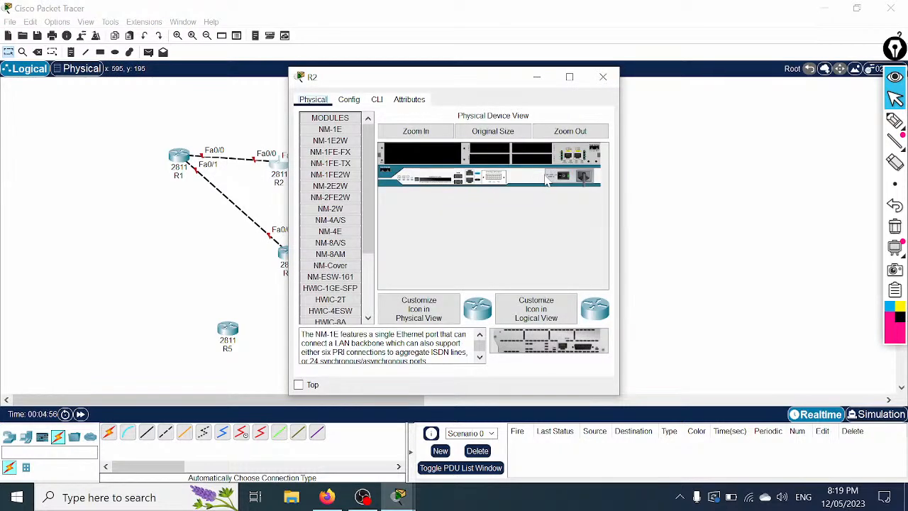
click(569, 77)
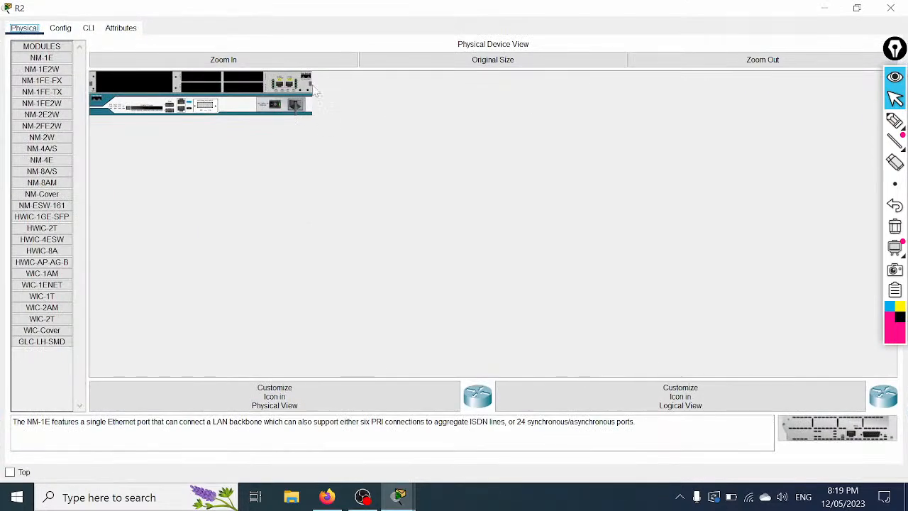
click(178, 64)
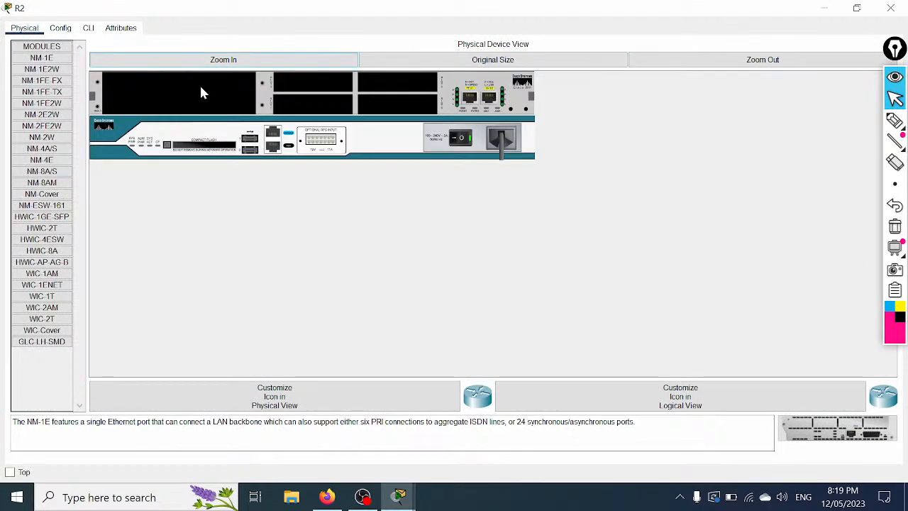
click(471, 141)
drag(69, 127, 179, 95)
click(458, 141)
click(891, 8)
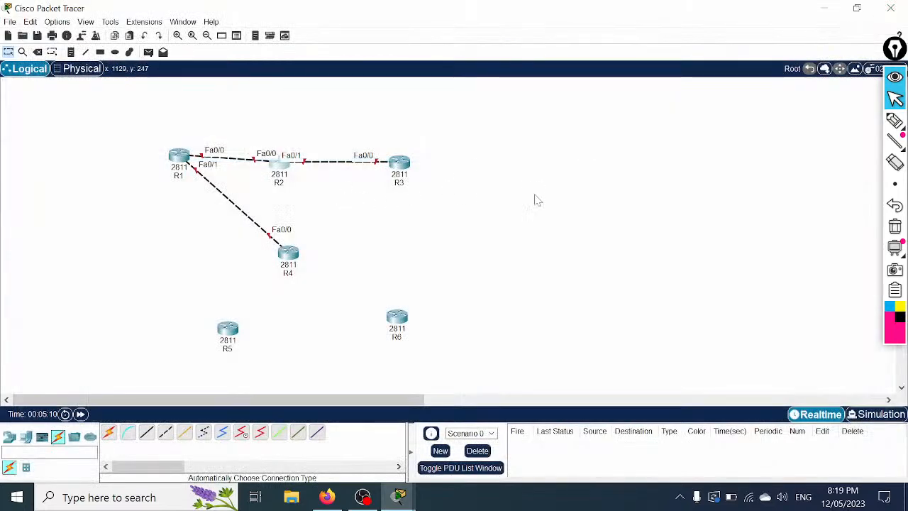
Step: Cable R2 Fa0/1 to R4 Fa1/0 and shift R4 slightly left
click(109, 432)
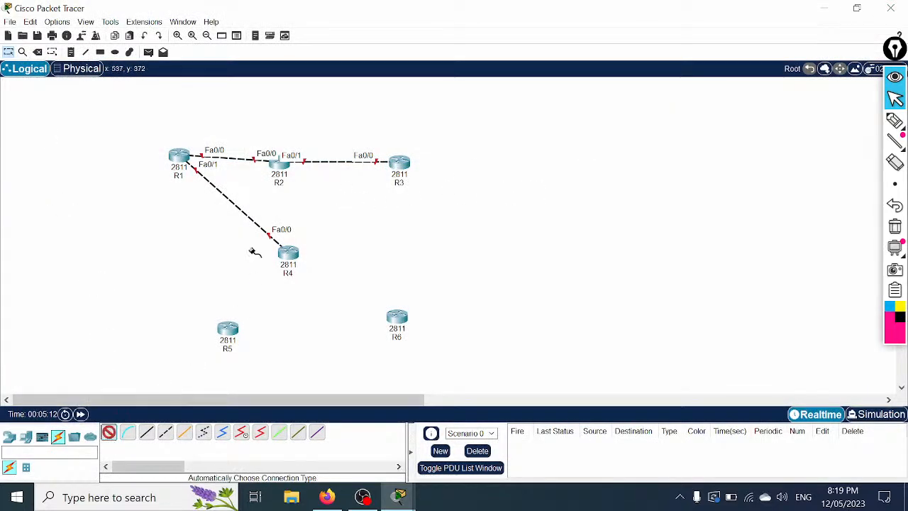
click(282, 177)
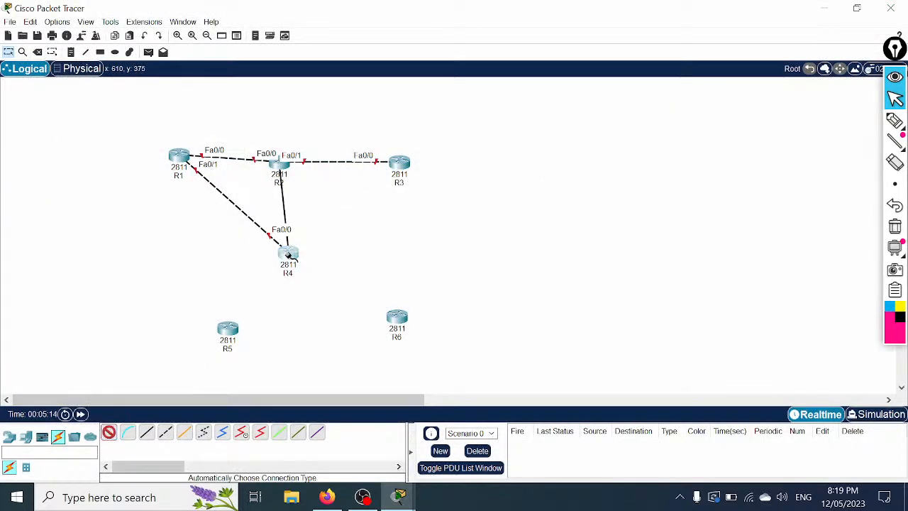
click(288, 254)
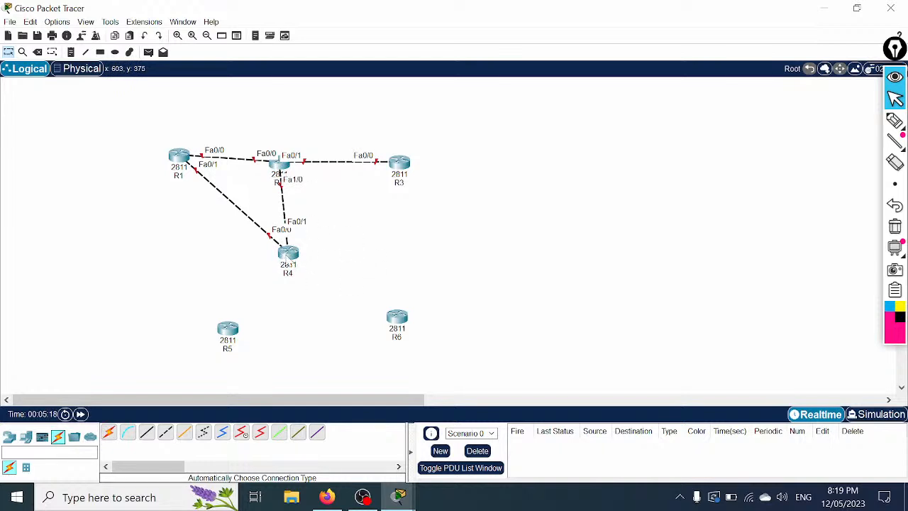
drag(287, 257, 267, 264)
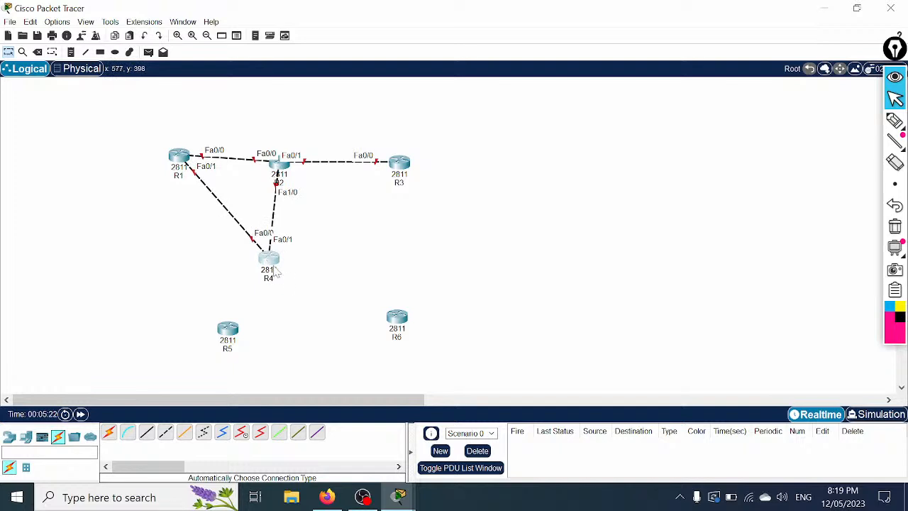
mouse_move(276, 272)
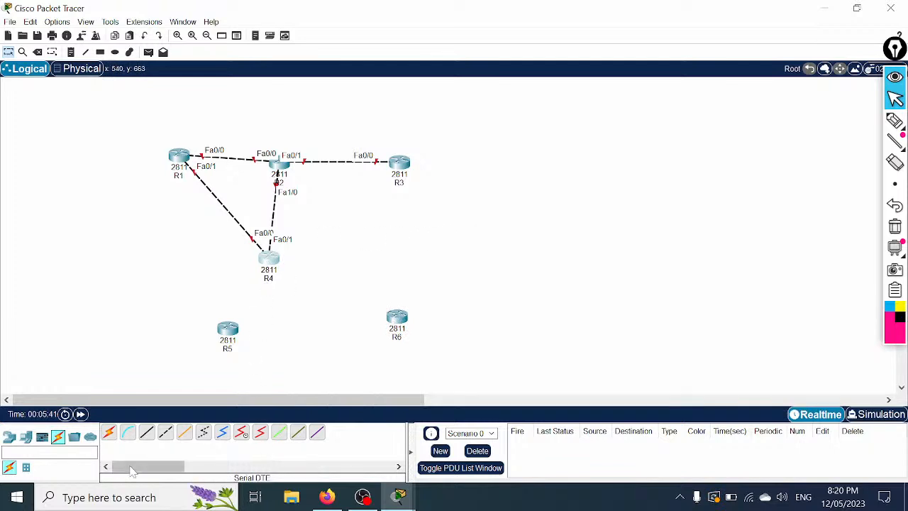
Step: Cable R5 Fa0/0 to R4 Fa1/0 and R4 Fa1/1 to R6 Fa0/0
click(109, 432)
click(228, 331)
click(267, 264)
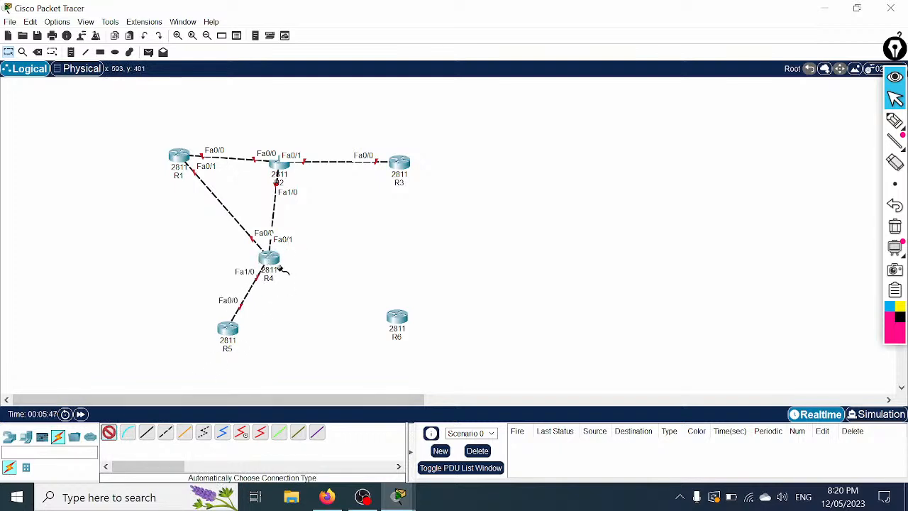
click(284, 266)
click(398, 320)
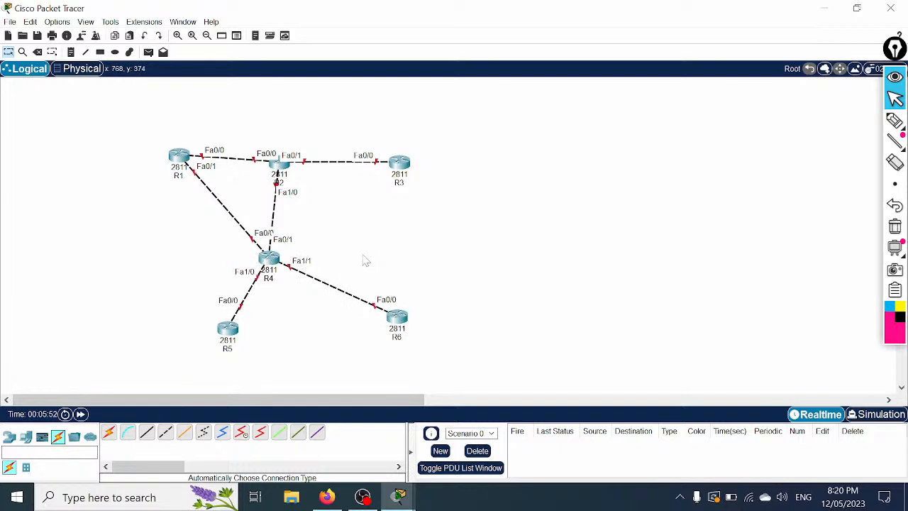
click(9, 437)
click(25, 467)
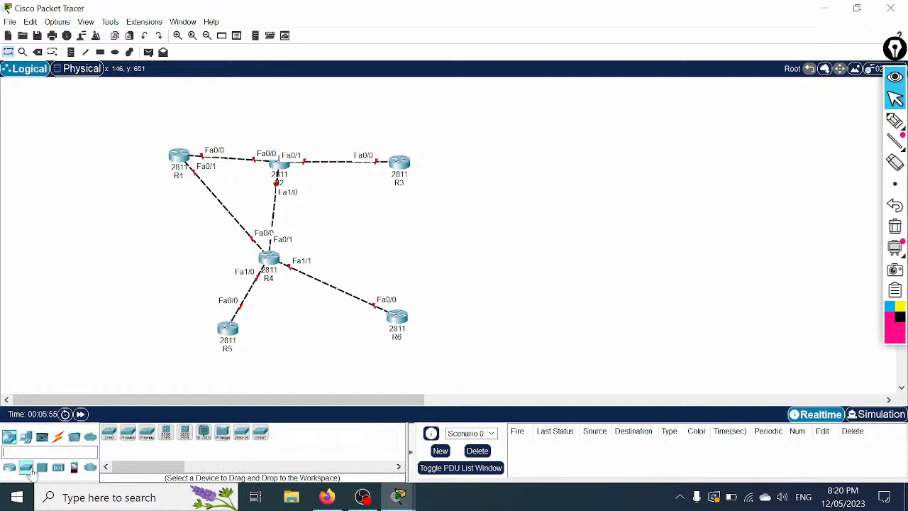
Step: Add two 2960-24TT switches and cable R3 Fa0/1 to Switch0 Fa0/1
drag(108, 435, 551, 161)
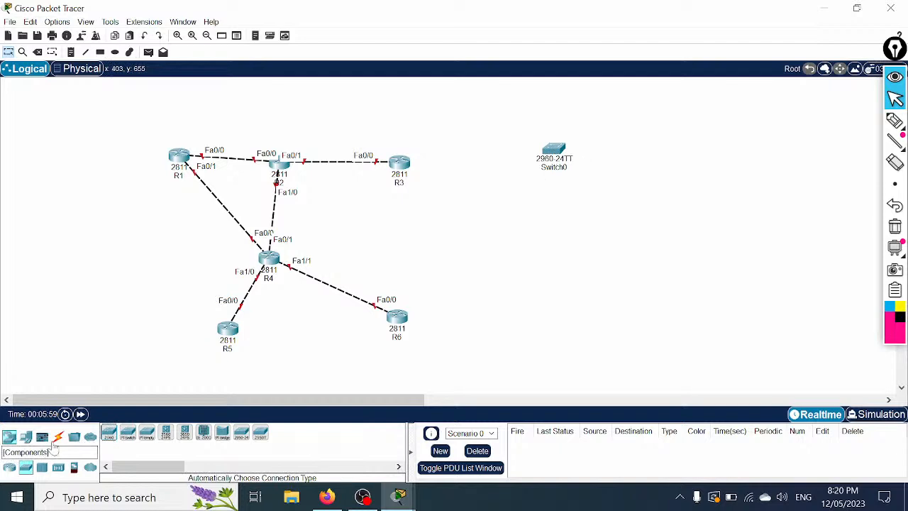
drag(113, 435, 555, 256)
click(58, 437)
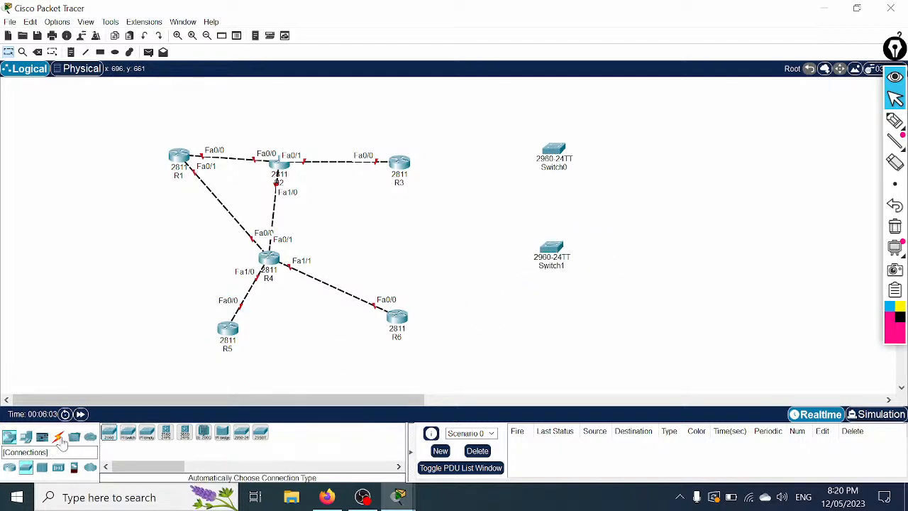
click(108, 432)
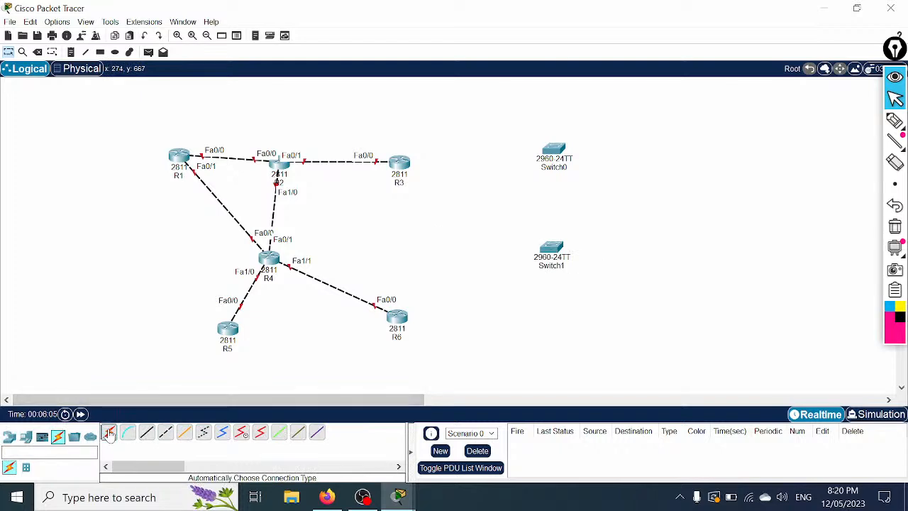
click(405, 163)
click(555, 155)
Step: Power off R3 and fit an NM-2FE2W module into its empty slot
click(401, 165)
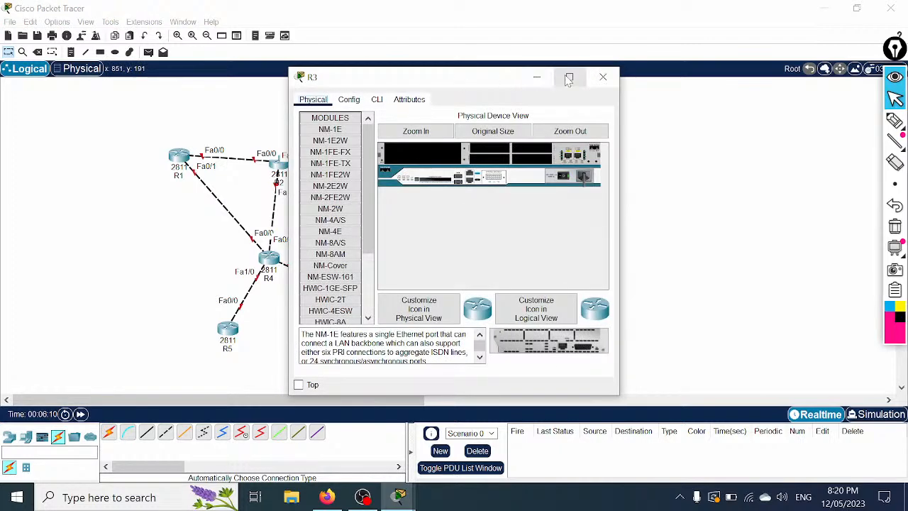
click(569, 77)
click(187, 57)
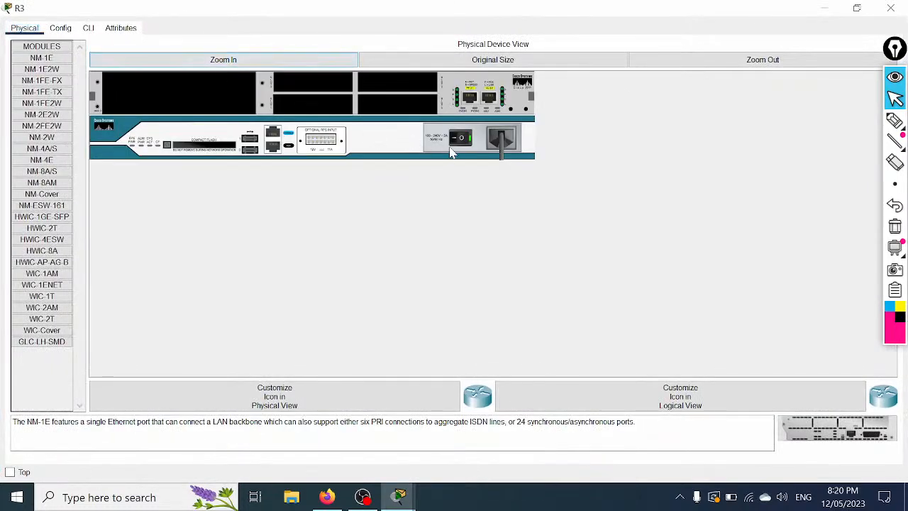
click(461, 138)
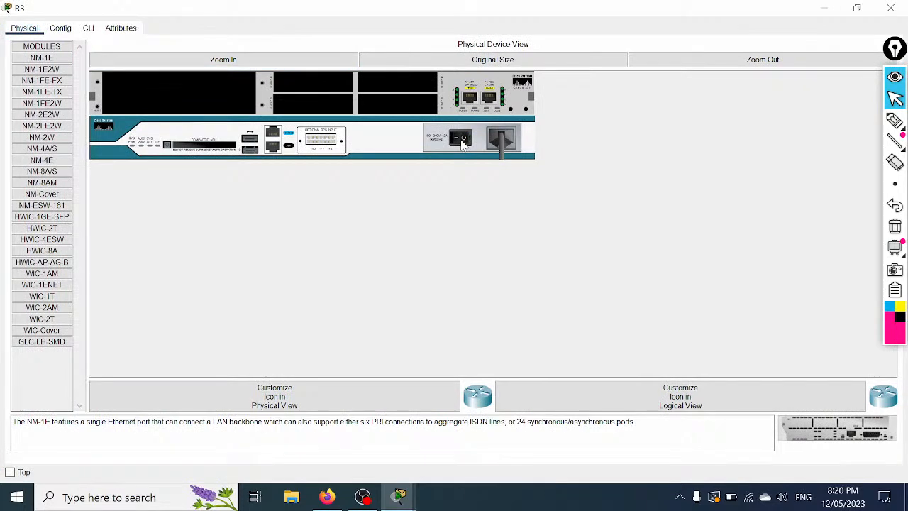
drag(42, 125, 204, 115)
Step: Power R3 back on and cable its Fa1/0 to Switch1 Fa0/1
click(468, 143)
click(890, 8)
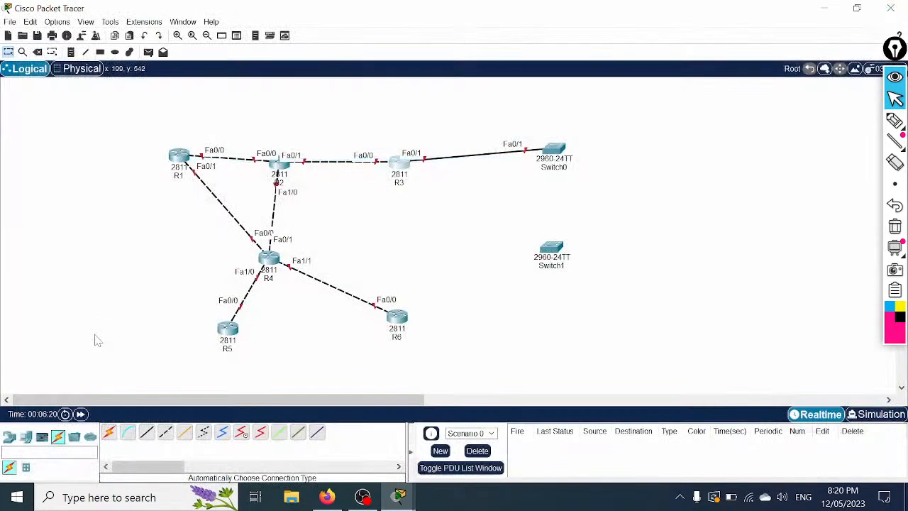
click(110, 433)
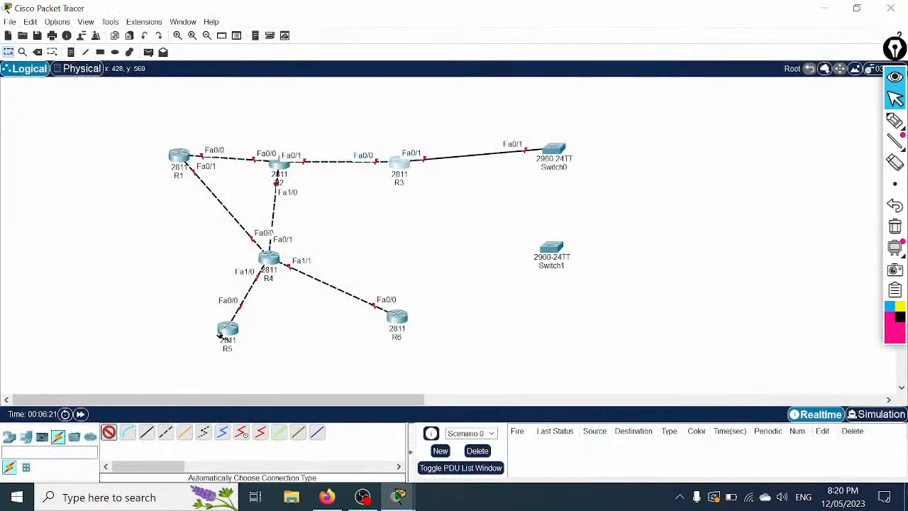
click(400, 175)
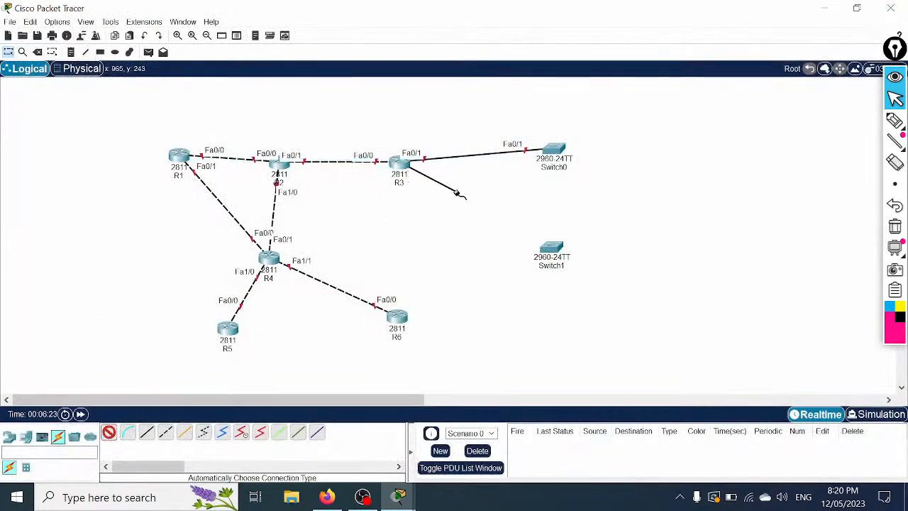
click(553, 252)
Step: Rename Switch0 to SW1 and Switch1 to SW2
click(554, 167)
text(SW1)
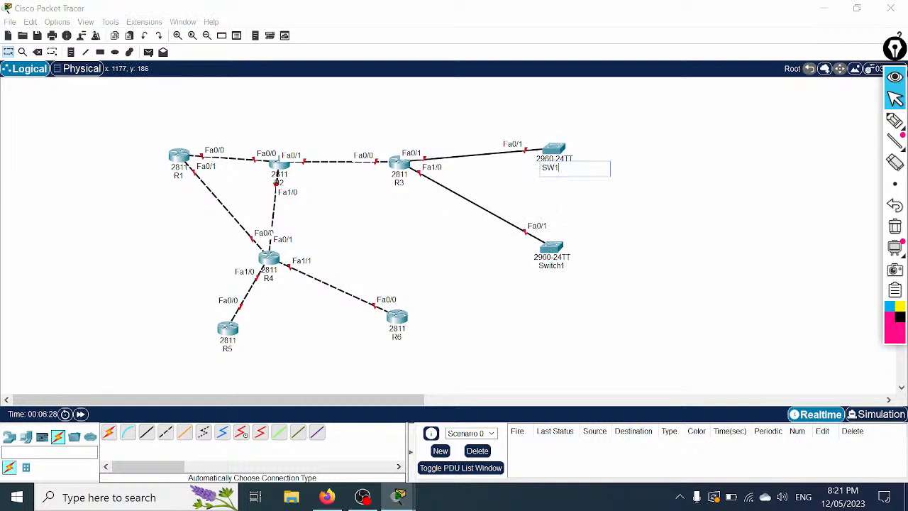
key(Return)
click(551, 265)
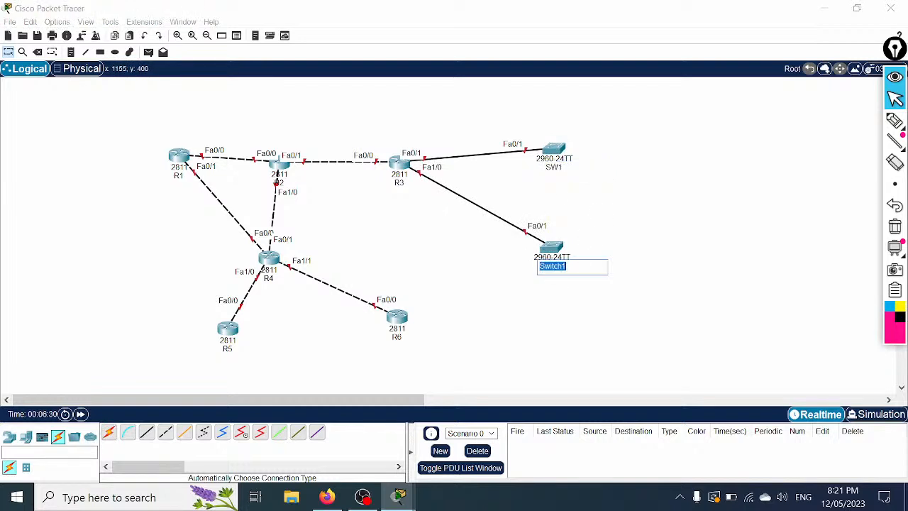
text(SW2)
key(Return)
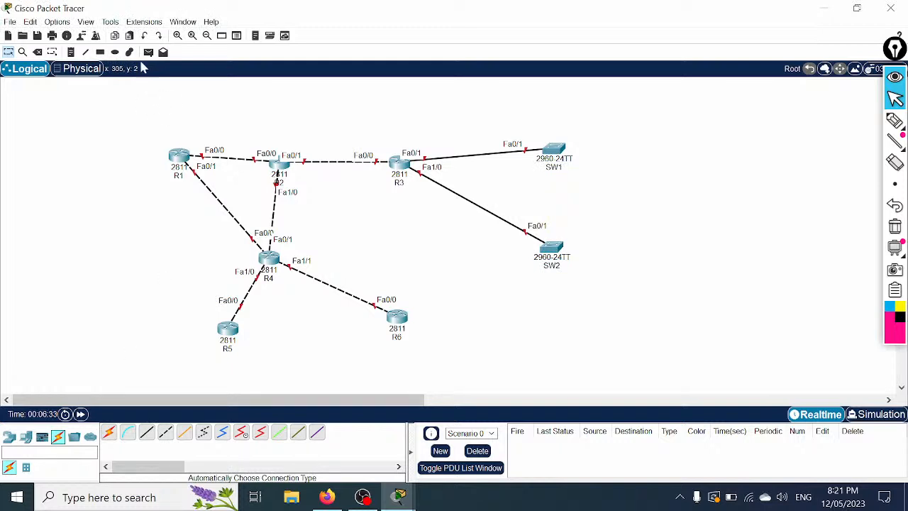
click(177, 36)
drag(197, 399, 296, 397)
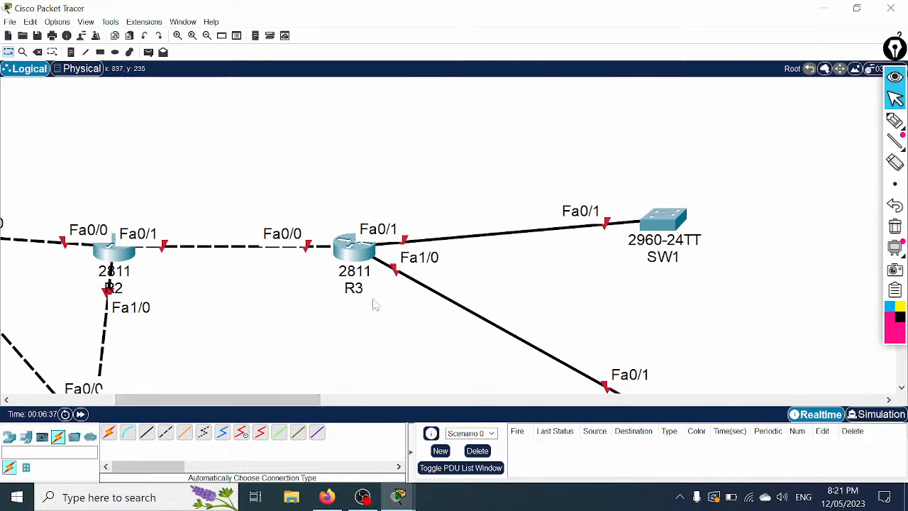
drag(892, 50, 802, 57)
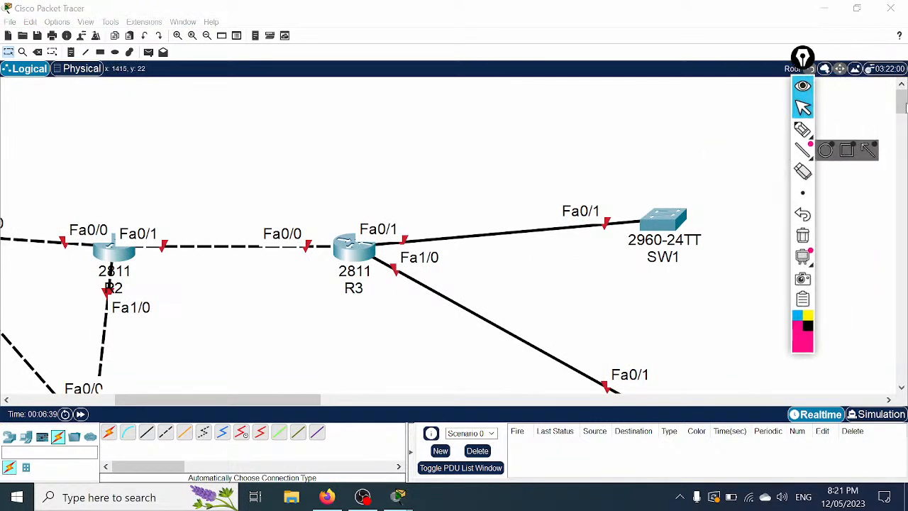
drag(902, 94, 901, 106)
drag(287, 401, 257, 403)
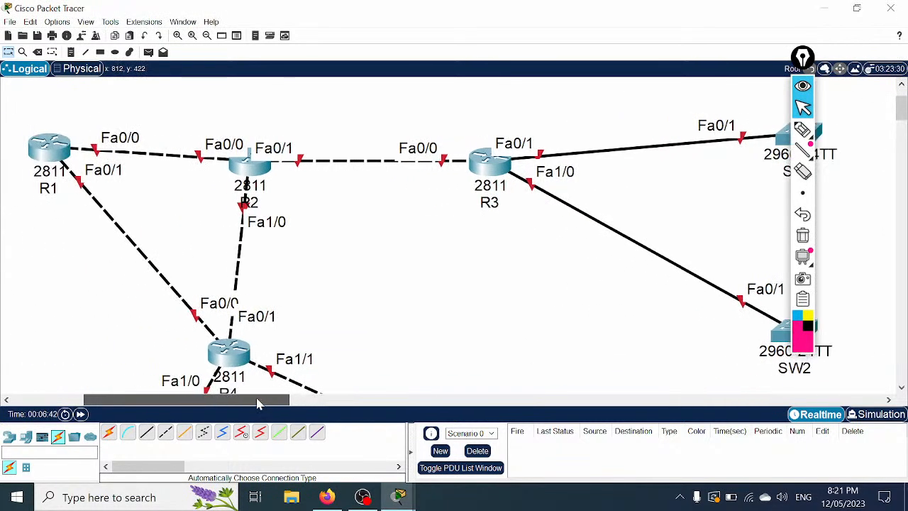
click(207, 35)
drag(314, 400, 201, 384)
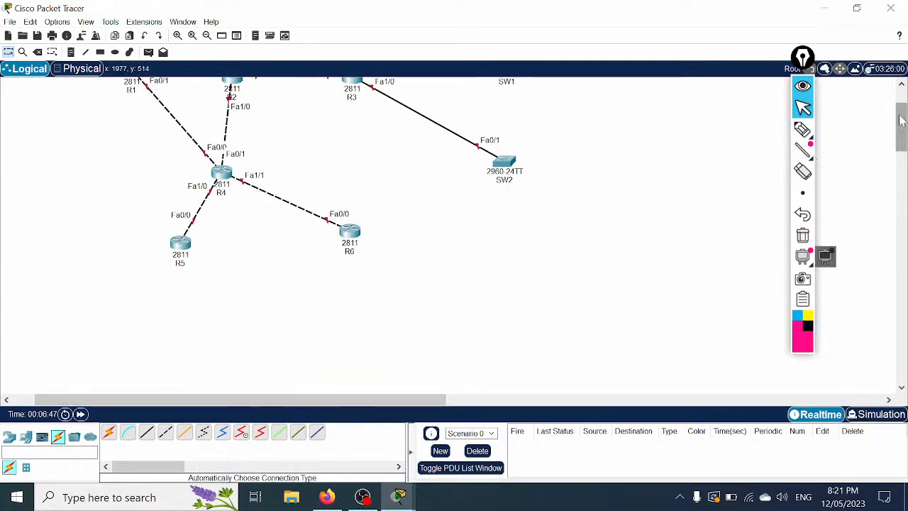
drag(902, 130, 903, 119)
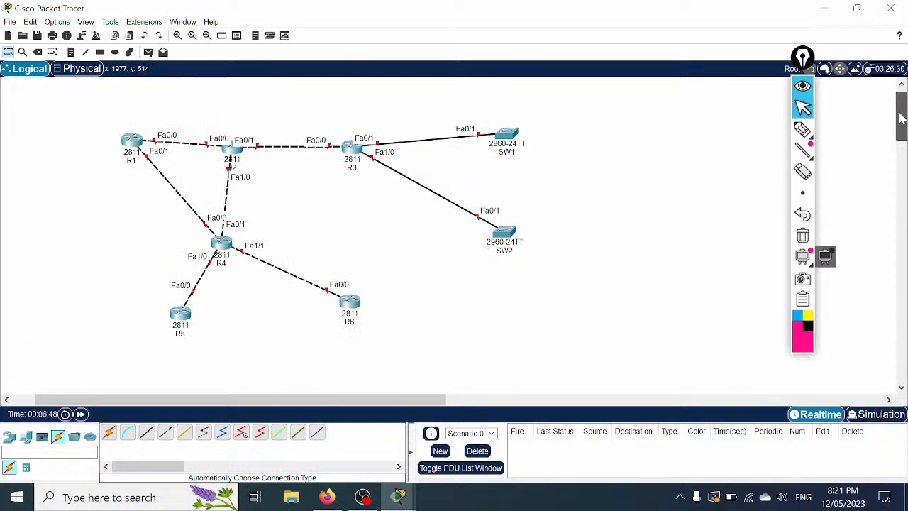
Step: Place PC0 beside SW1 and PC1 beside SW2
click(25, 438)
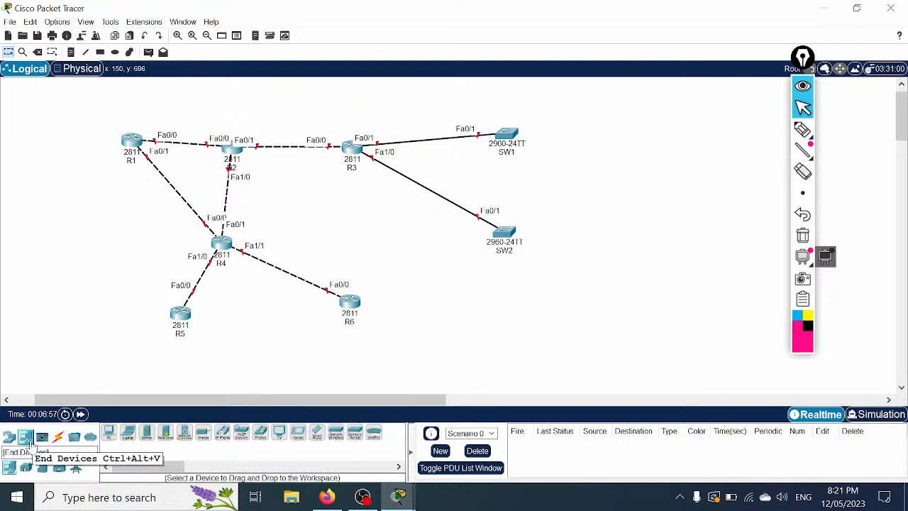
drag(108, 434, 584, 117)
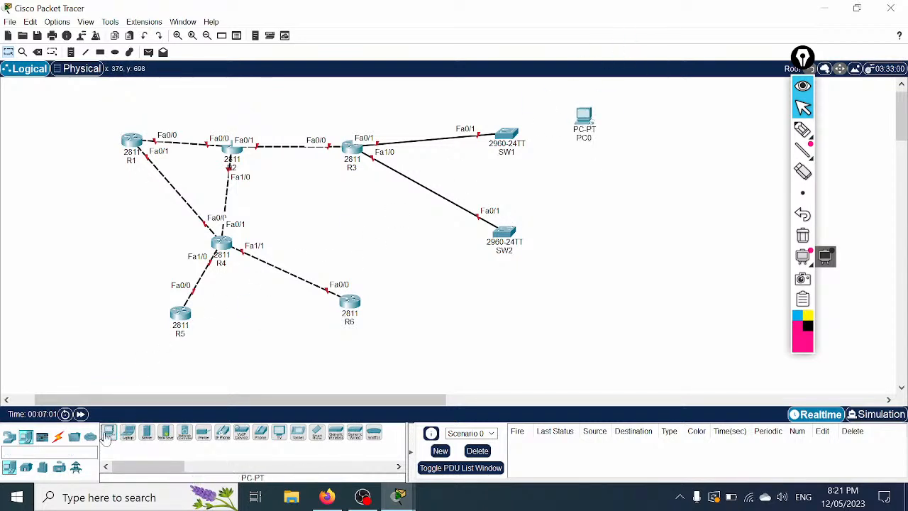
drag(107, 434, 603, 292)
click(599, 237)
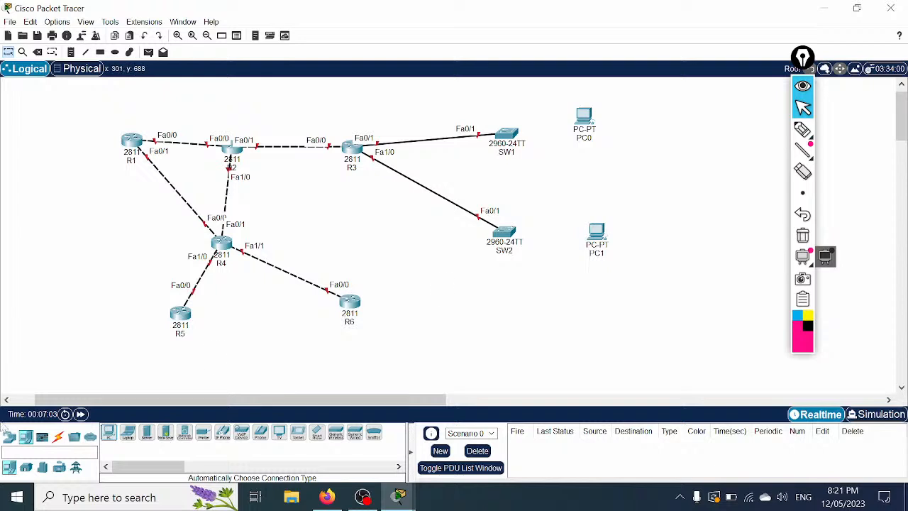
Step: Auto-cable SW1 to PC0 and SW2 to PC1 on their Fa0/2 ports
click(58, 436)
click(109, 434)
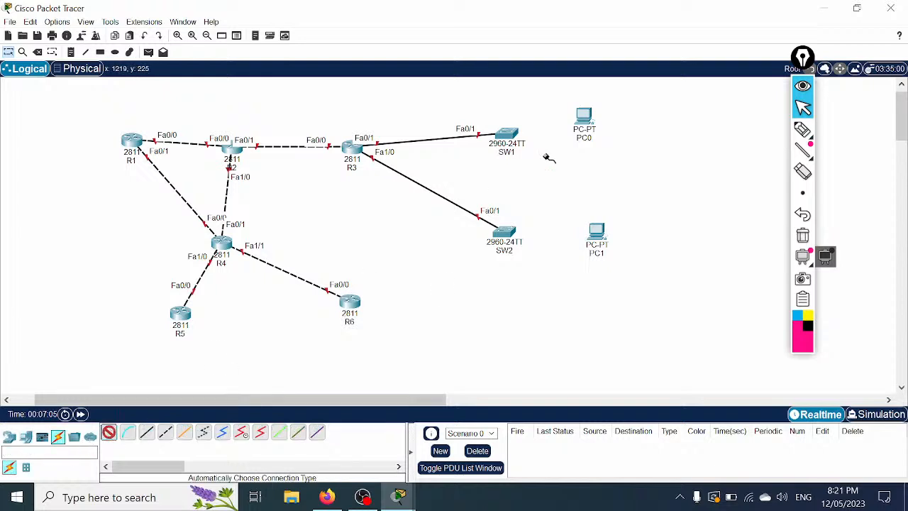
click(517, 134)
click(588, 119)
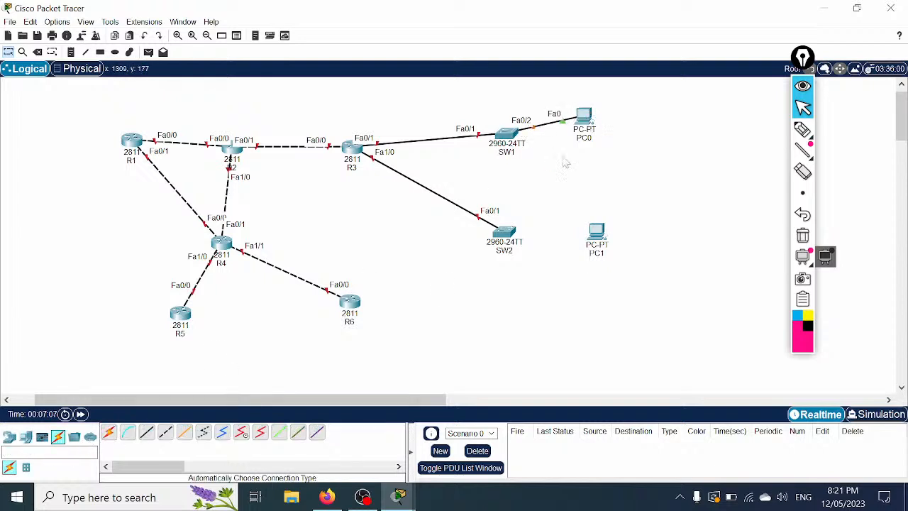
click(505, 231)
click(597, 236)
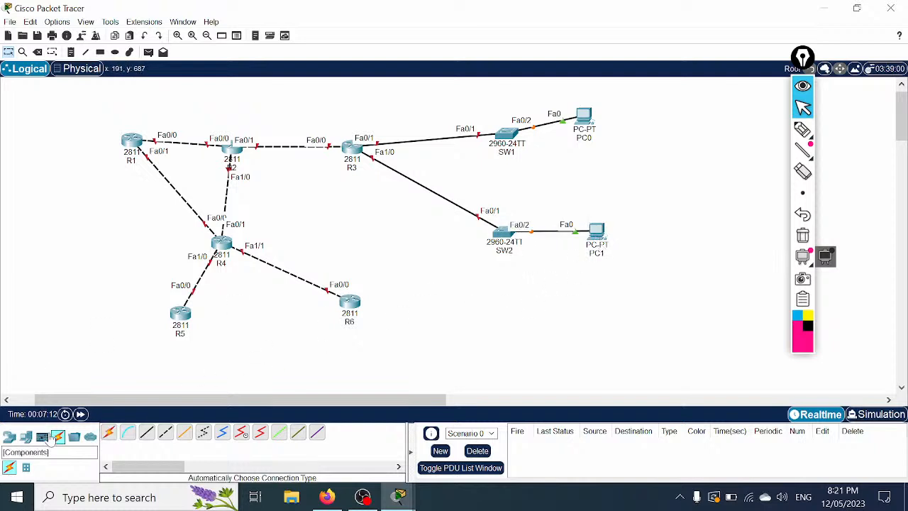
Step: Place two 2960 switches on the canvas, one below R5 and one below R6
click(9, 437)
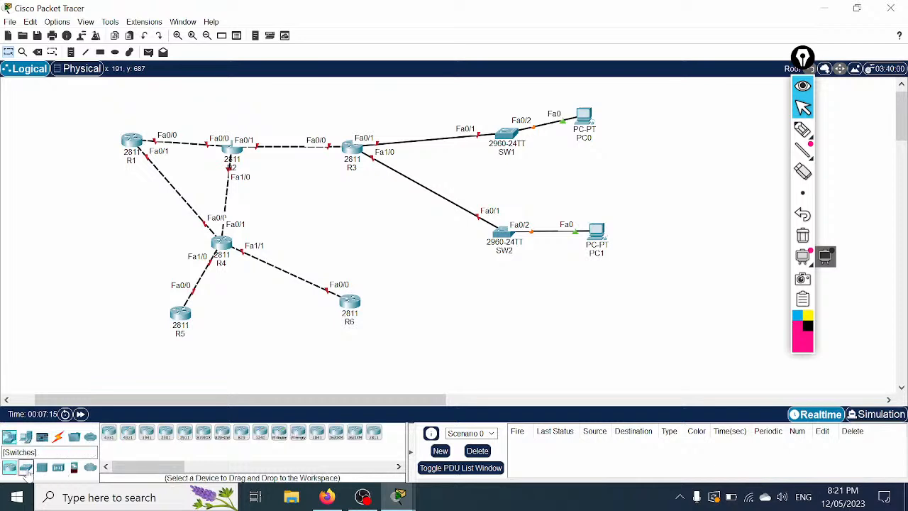
click(25, 467)
drag(109, 434, 98, 342)
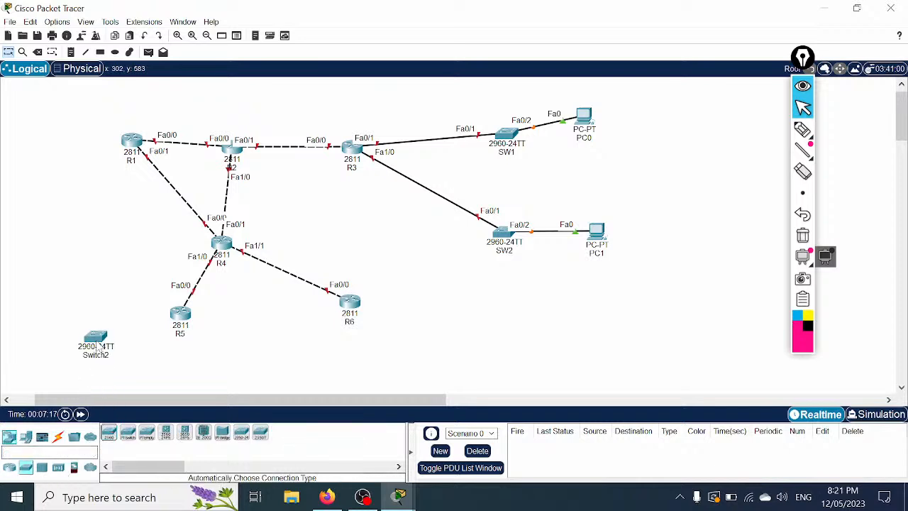
drag(109, 434, 398, 341)
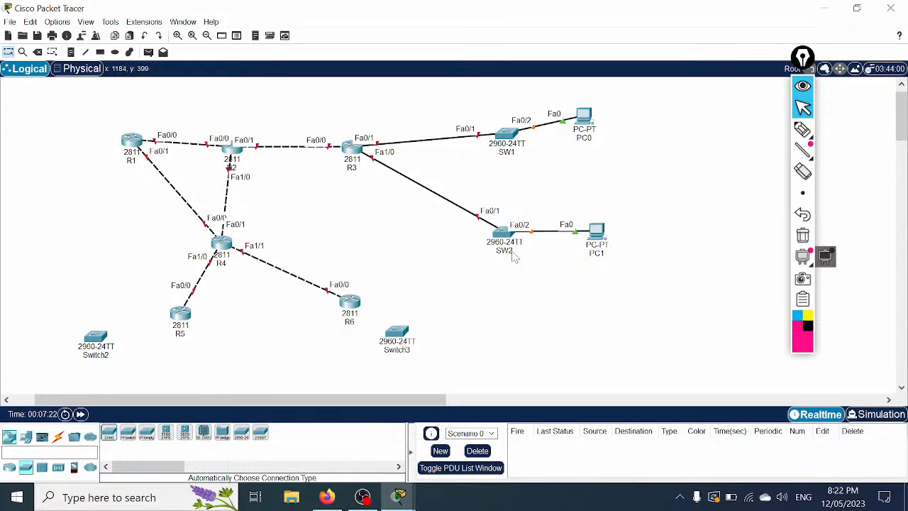
Step: Rename the new switches SW3 and SW4
click(98, 354)
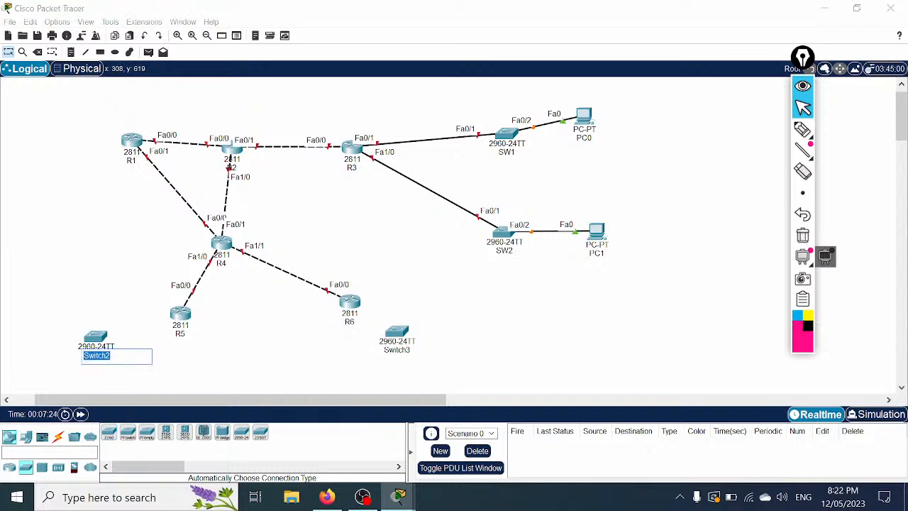
text(SW3)
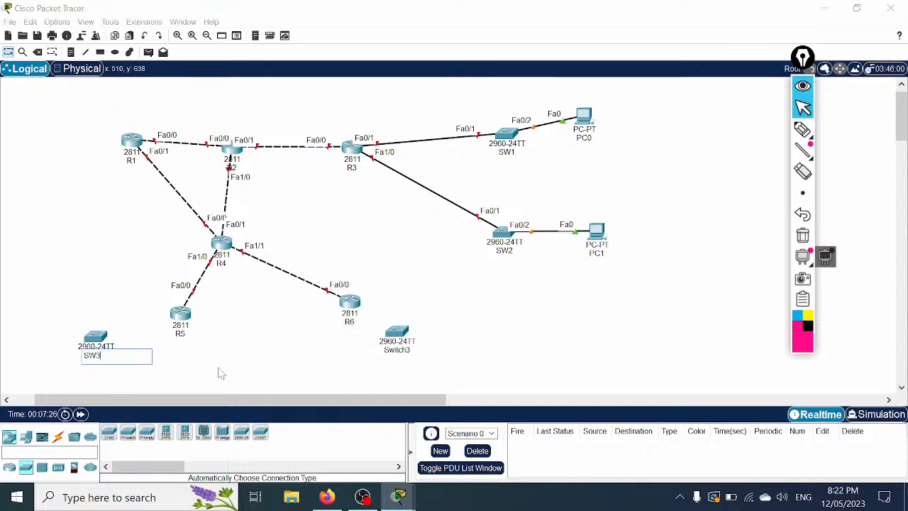
click(401, 350)
text(S)
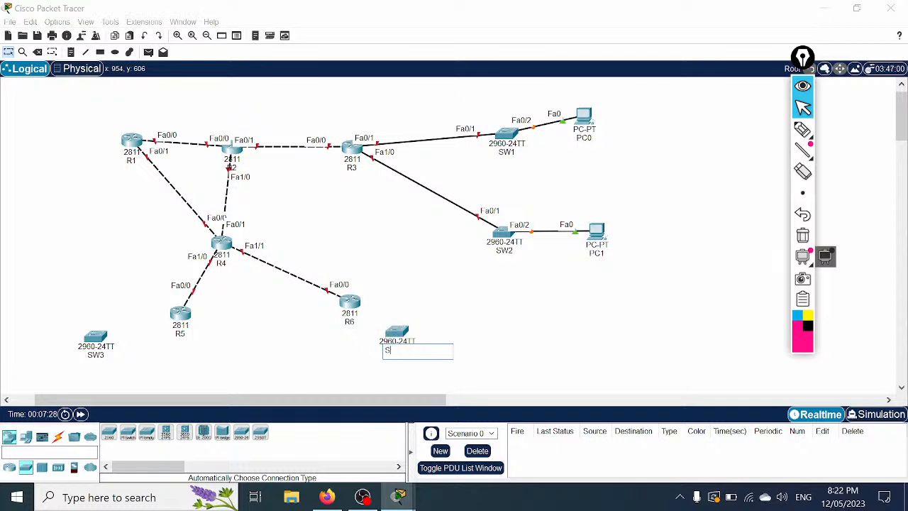
text(W4)
key(Return)
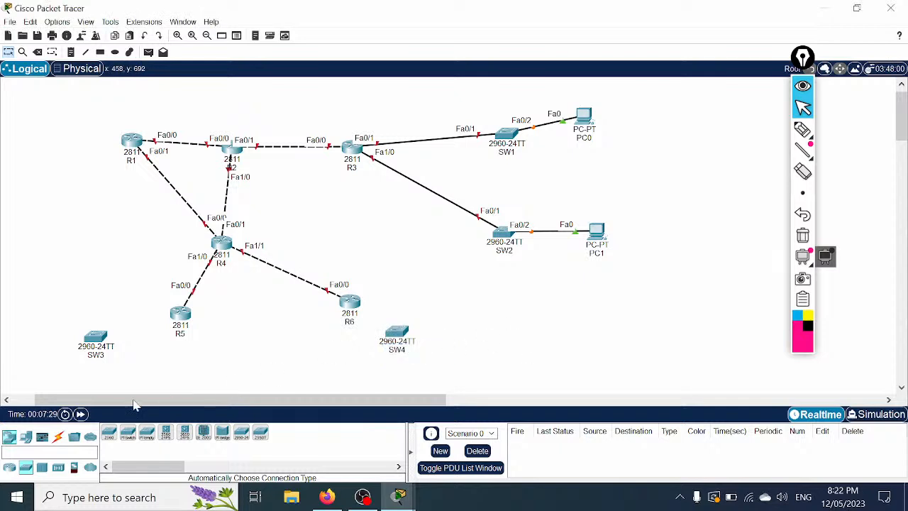
Step: Cable SW3 to R5 and SW4 to R6 with automatic connections
click(58, 435)
click(108, 432)
click(97, 338)
click(182, 320)
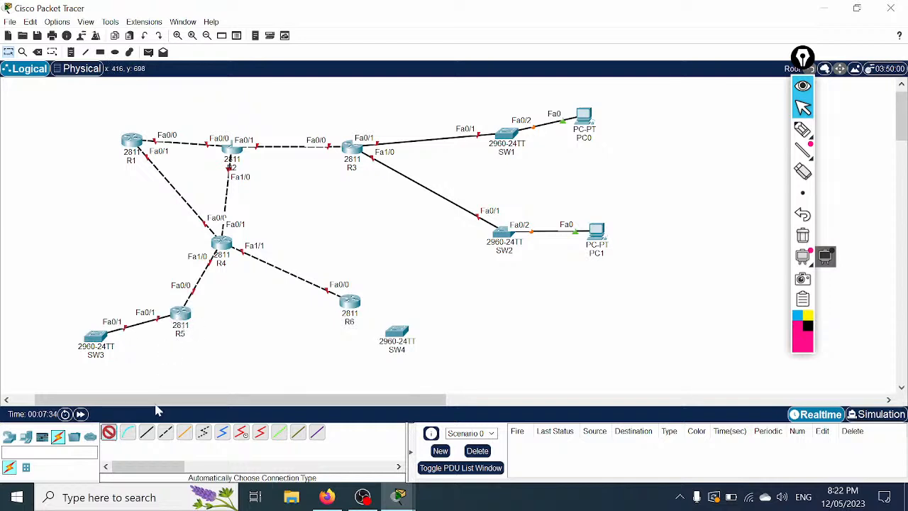
click(389, 335)
click(349, 302)
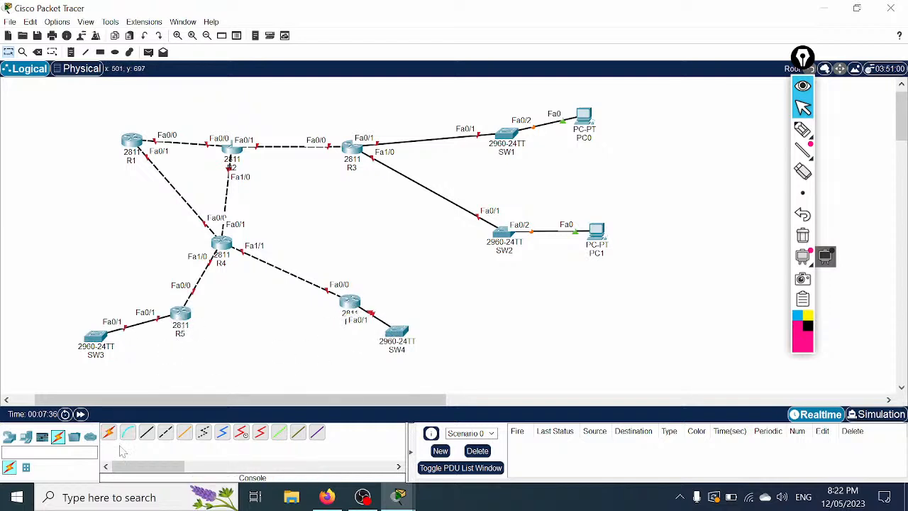
Step: Add two PCs, one left of SW3 and one right of SW4
click(27, 438)
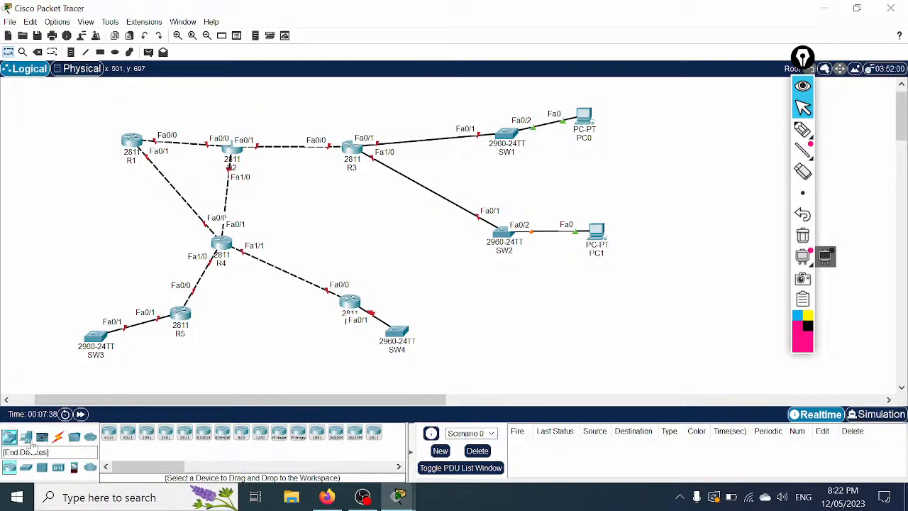
drag(110, 436, 27, 353)
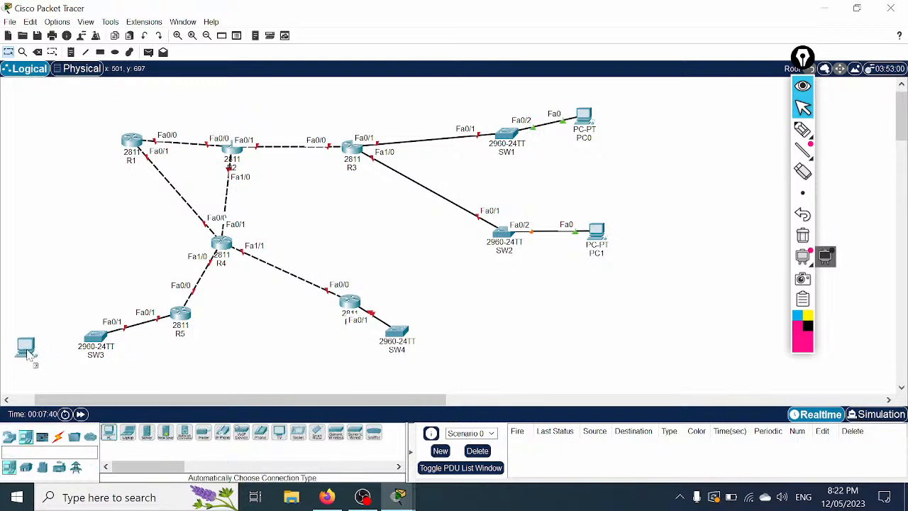
drag(108, 431, 456, 357)
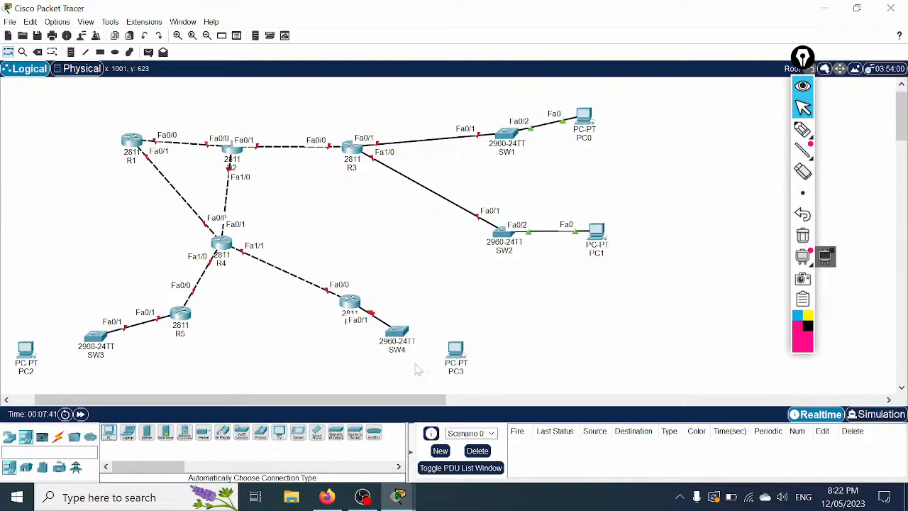
Step: Auto-cable PC2 to SW3 and PC3 to SW4, then move PC3 further right
click(58, 437)
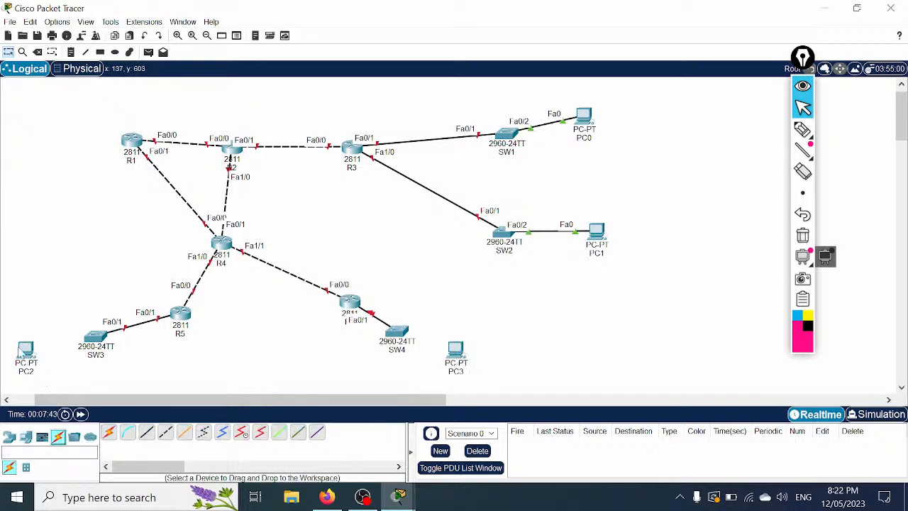
click(108, 432)
click(26, 349)
click(95, 339)
click(110, 433)
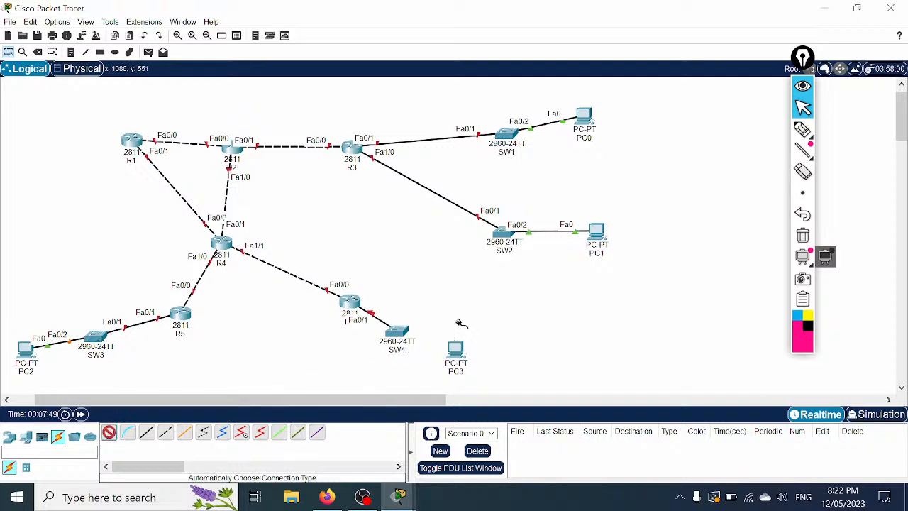
click(458, 349)
click(399, 331)
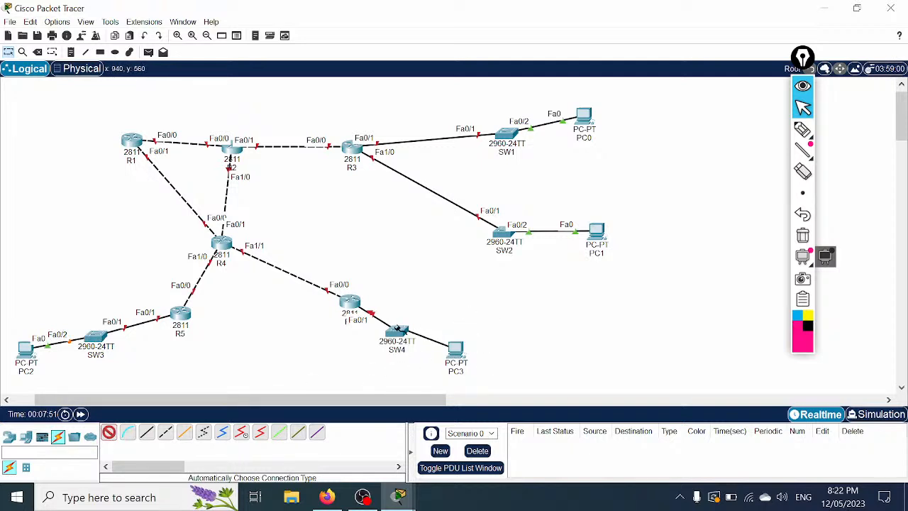
drag(456, 349, 528, 341)
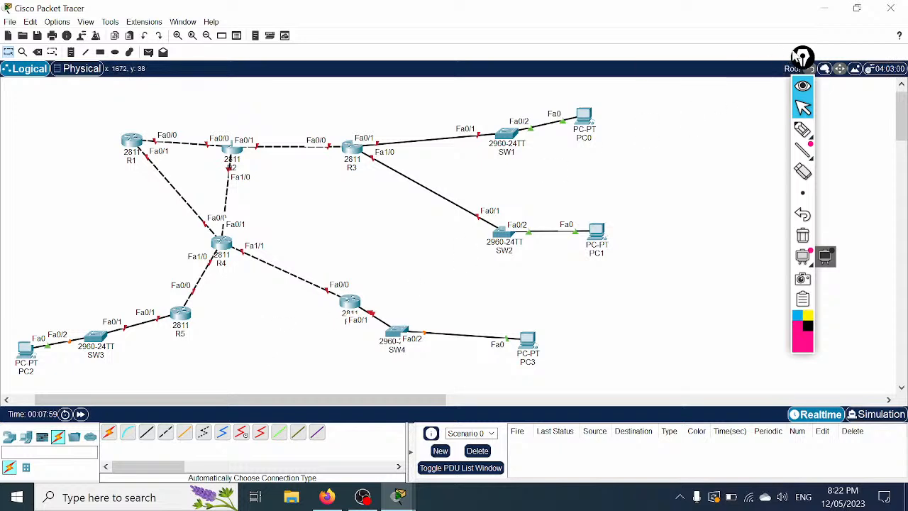
drag(807, 60, 864, 103)
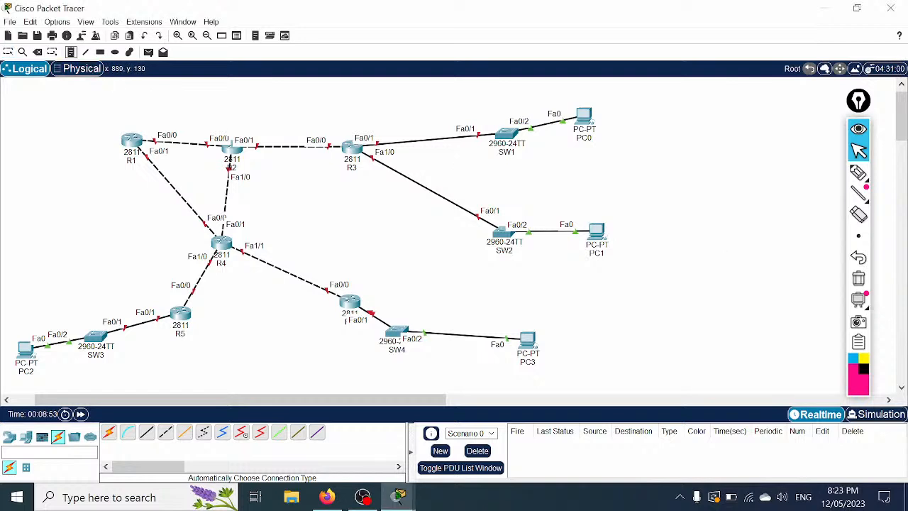
Step: Place notes 192.168.1.1/24 above the R3–SW1 link and 192.168.2.1/24 by the R3–SW2 link
click(369, 123)
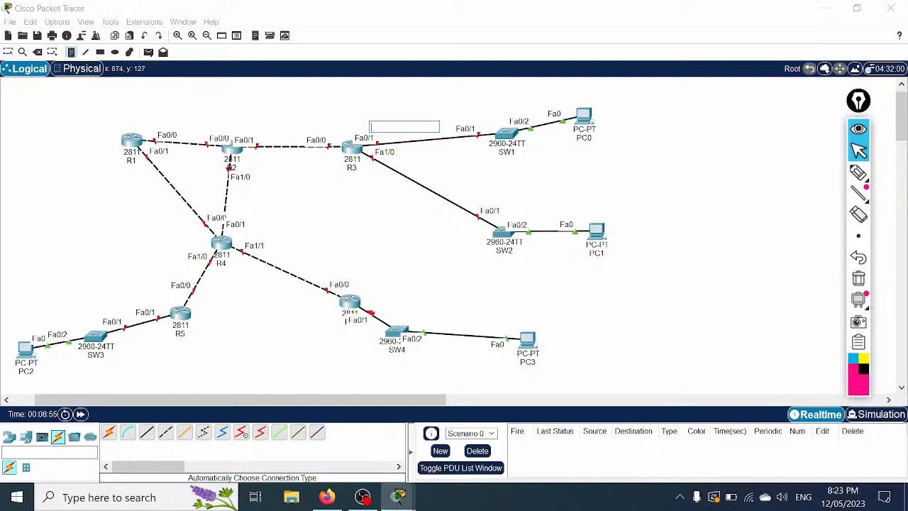
text(192.168.1.1/24)
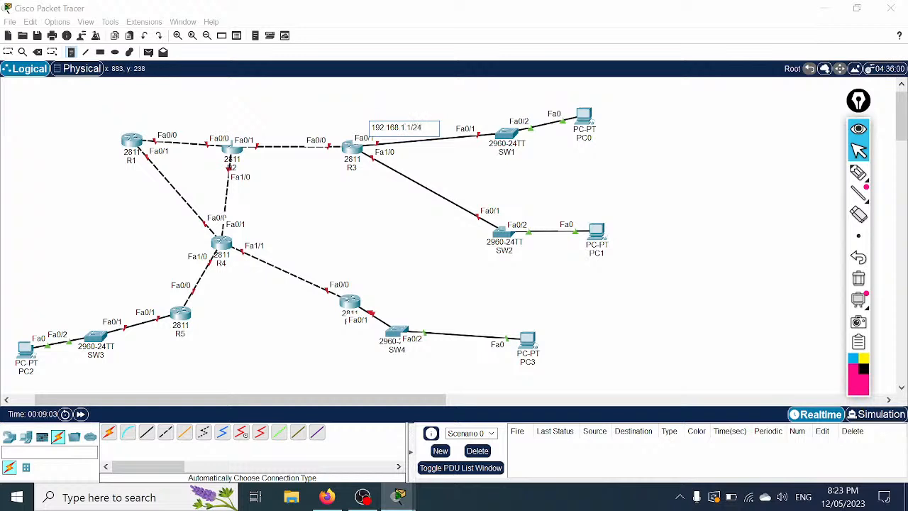
click(367, 174)
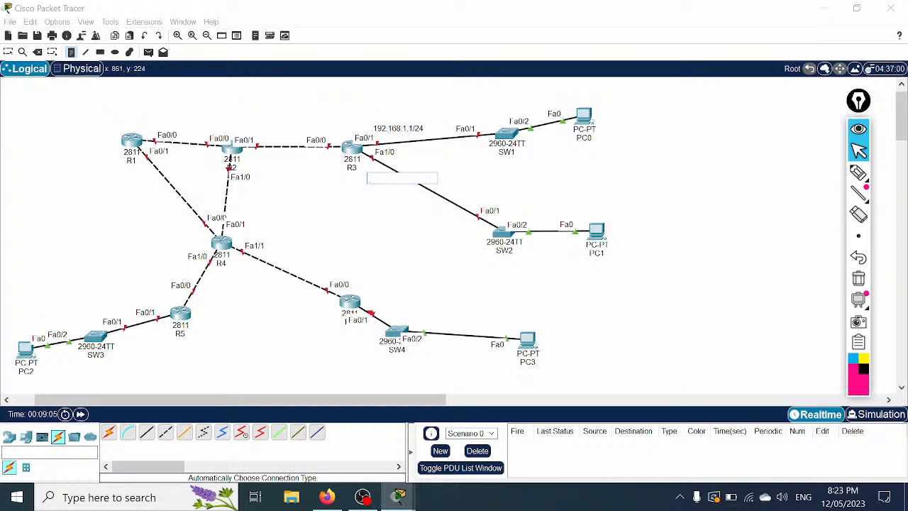
text(192.168.2.1/24)
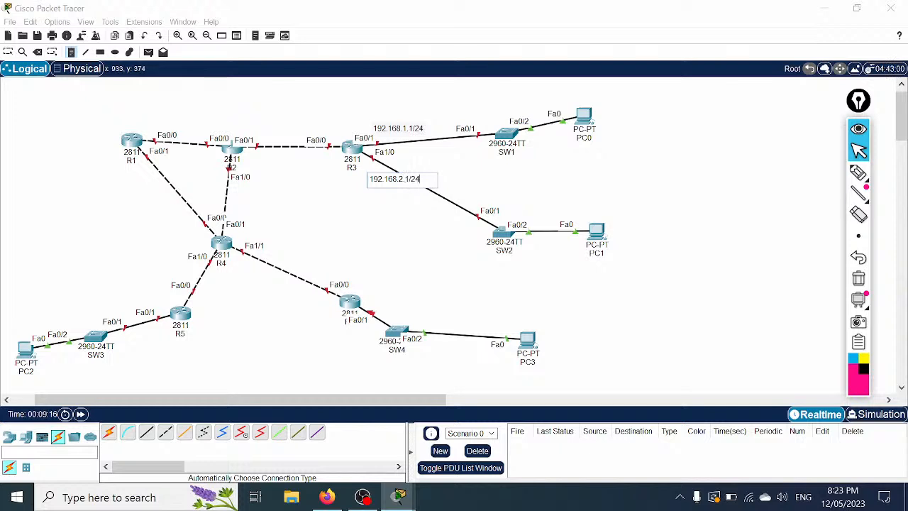
click(401, 245)
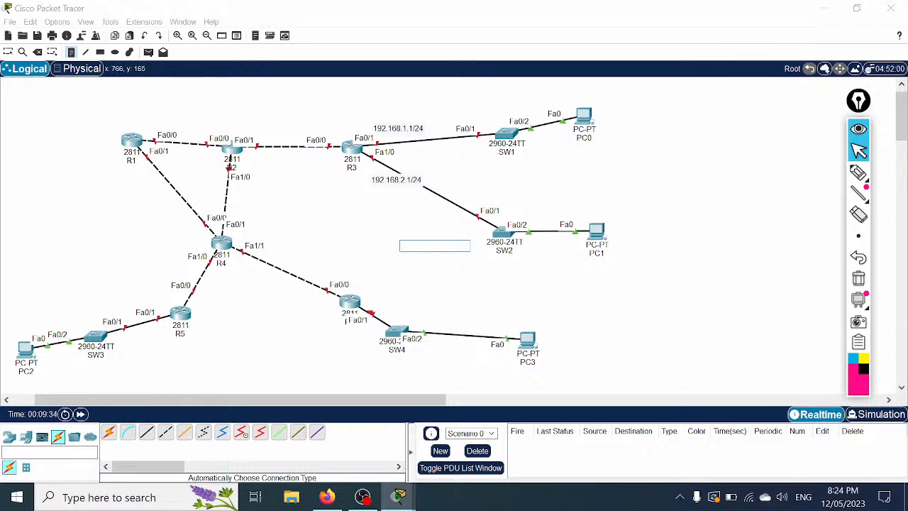
Step: Place a 192.168.23.0/24 note above the R2–R3 link
click(271, 124)
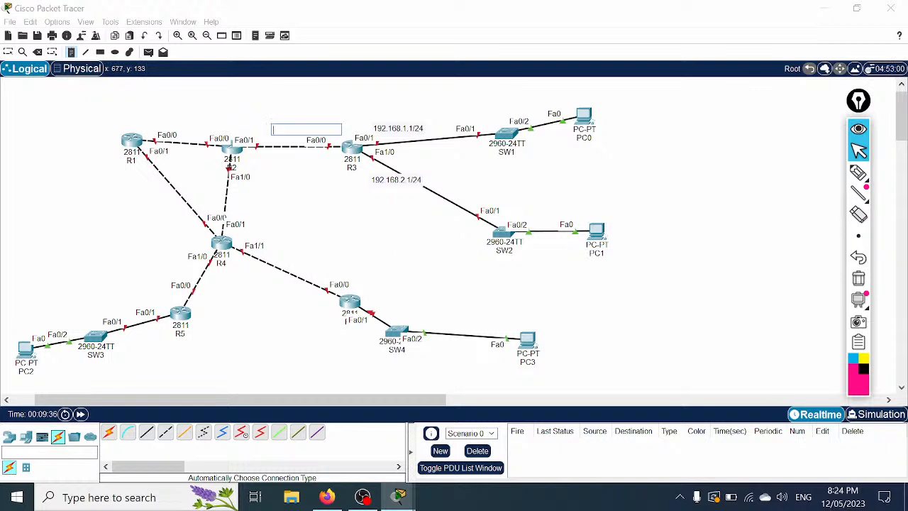
text(192.168.23)
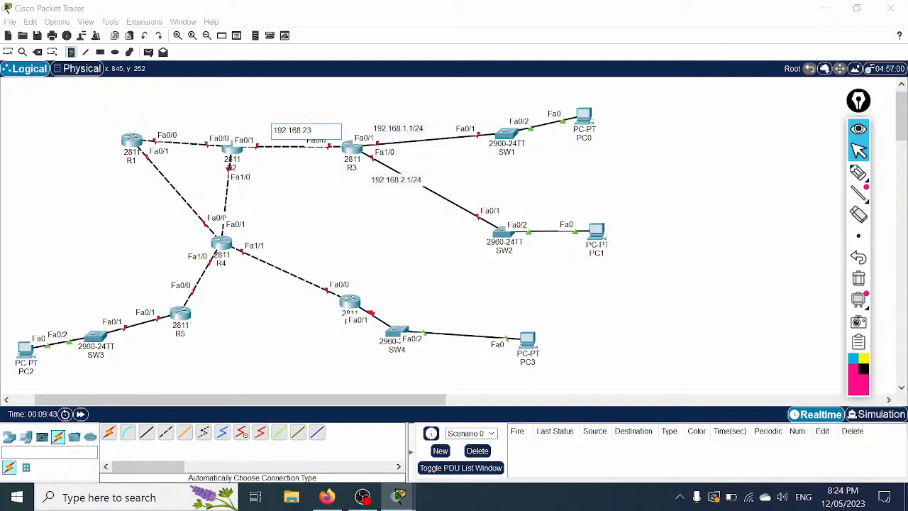
text(.0/24)
click(284, 97)
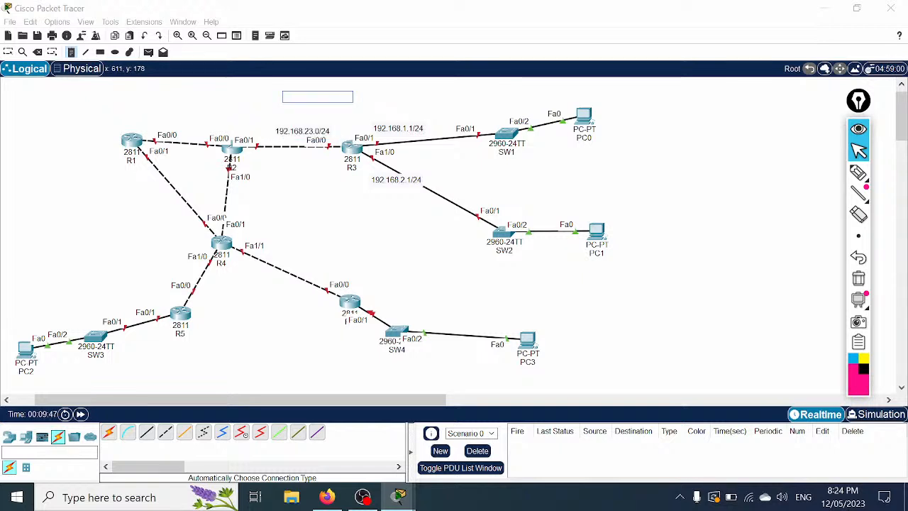
Step: Shift R4 and R2 slightly left and settle the 192.168.23.0/24 note onto the R2–R3 link
click(8, 52)
drag(313, 131, 298, 124)
drag(217, 247, 191, 246)
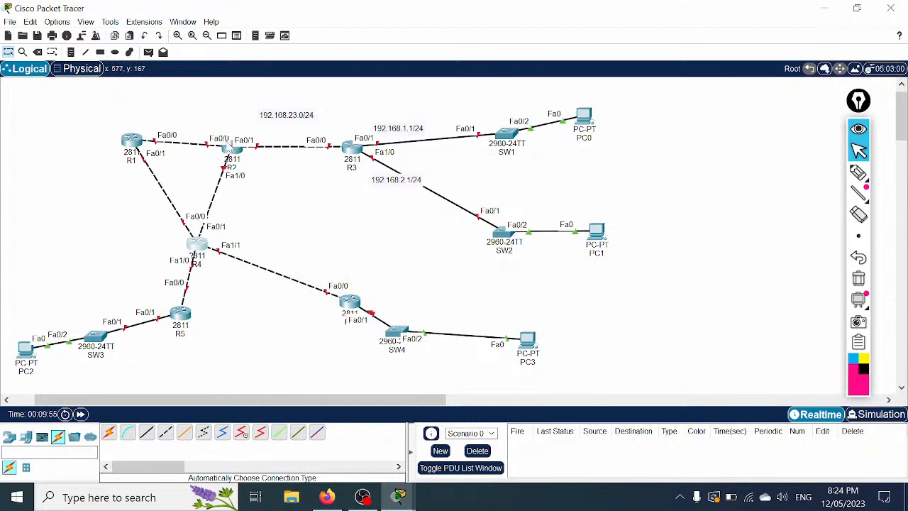
drag(229, 147, 227, 144)
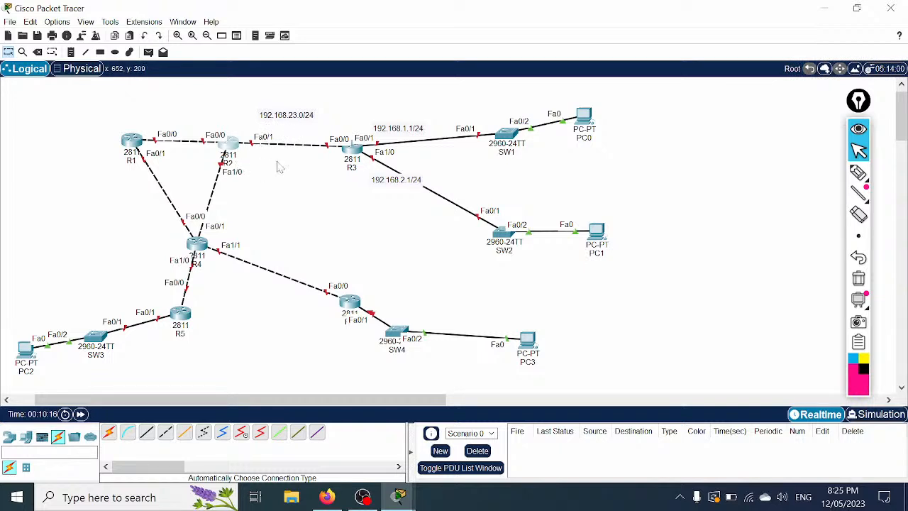
drag(293, 117, 299, 130)
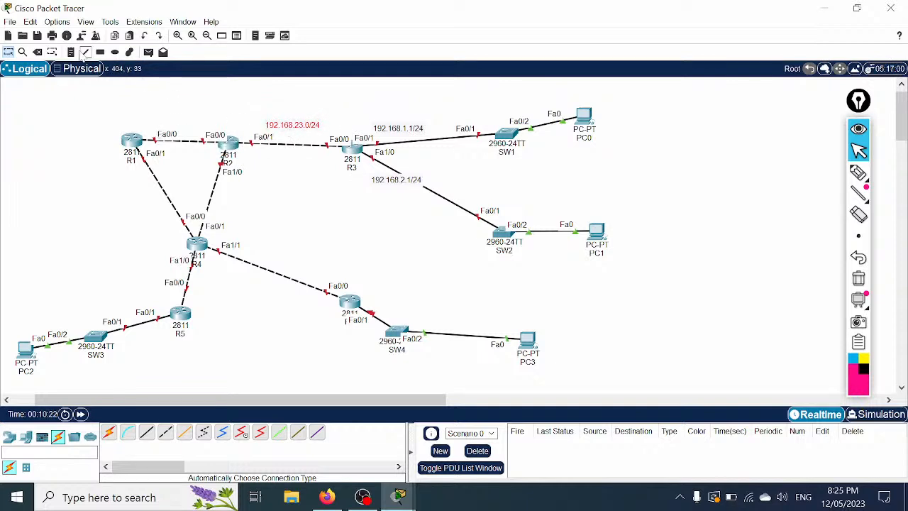
Step: Add notes 192.168.12.0/24 on R1–R2, 192.168.14.0/24 on R1–R4 and 192.168.24.0/24 on R2–R4
click(71, 52)
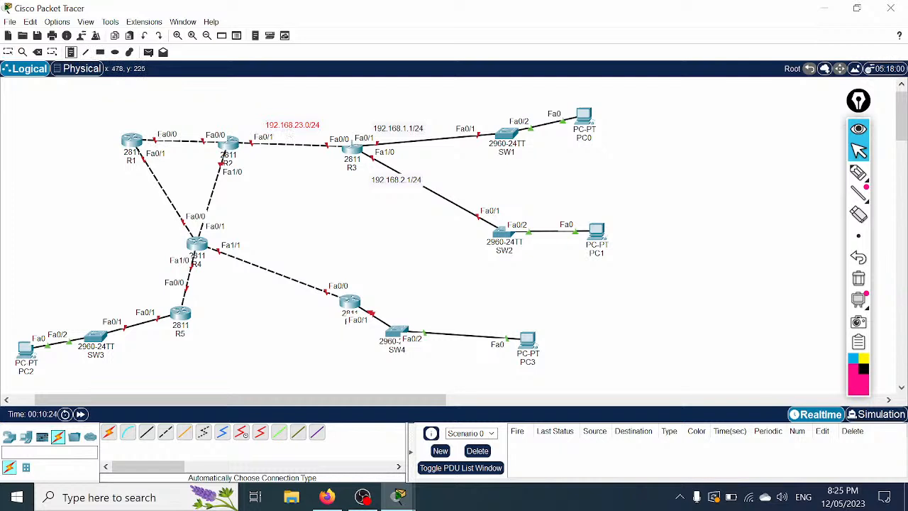
click(164, 114)
text(192.168.12.0/24)
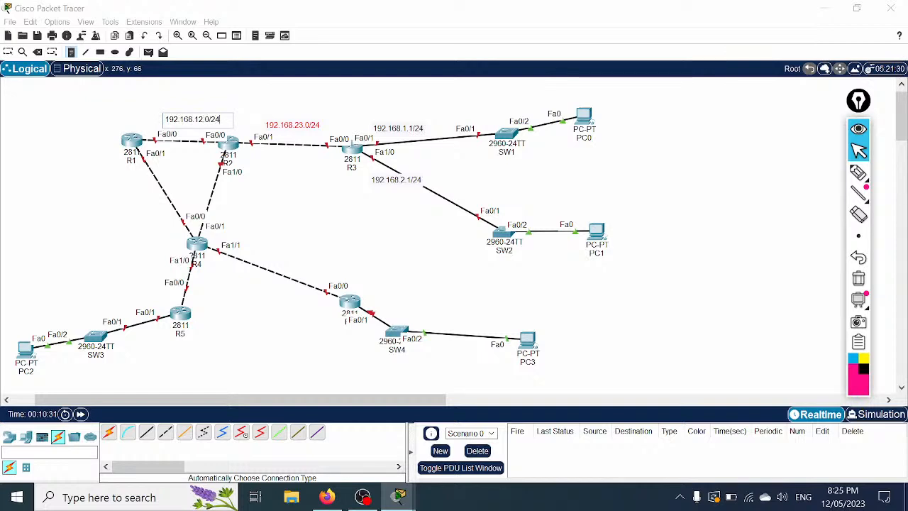
click(80, 91)
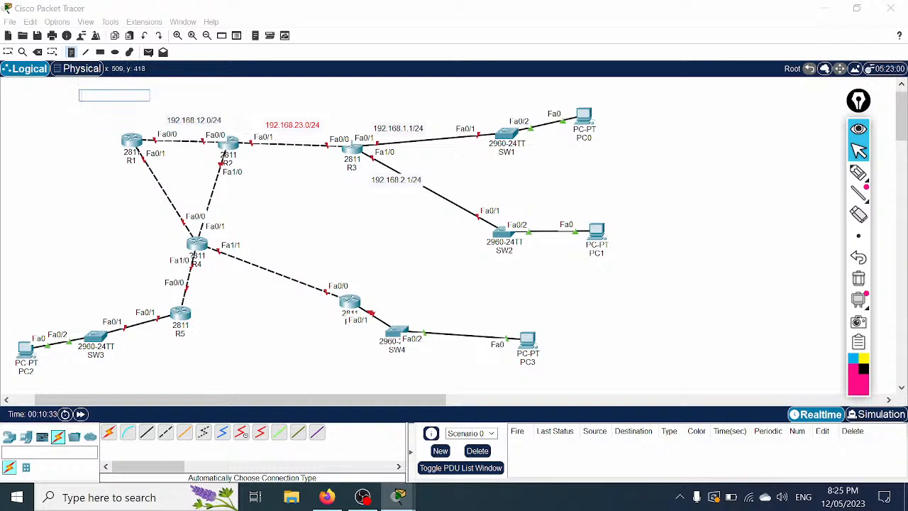
click(117, 194)
text(192.168)
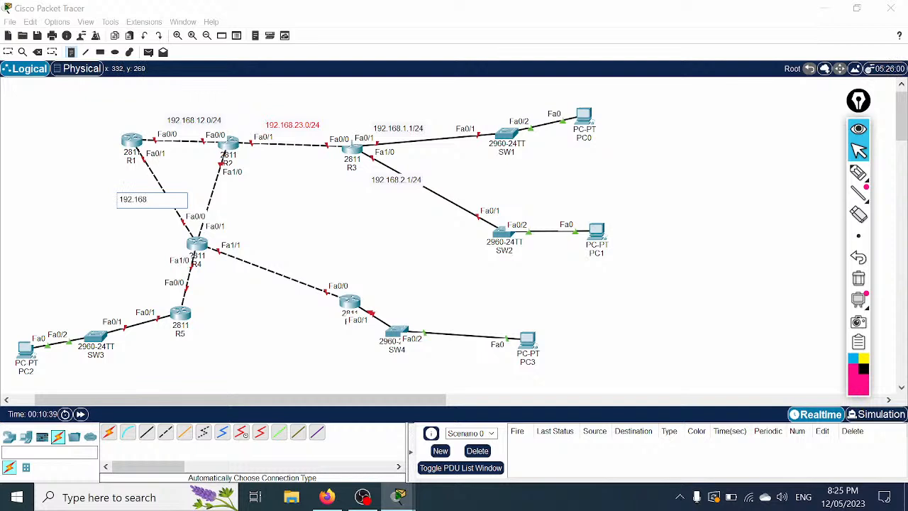
text(.14.0/24)
click(225, 196)
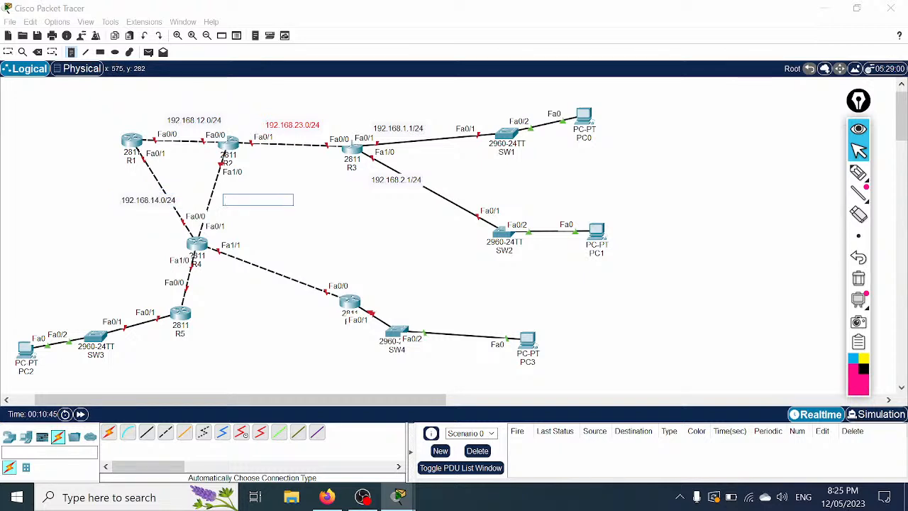
text(192.18)
text(8.)
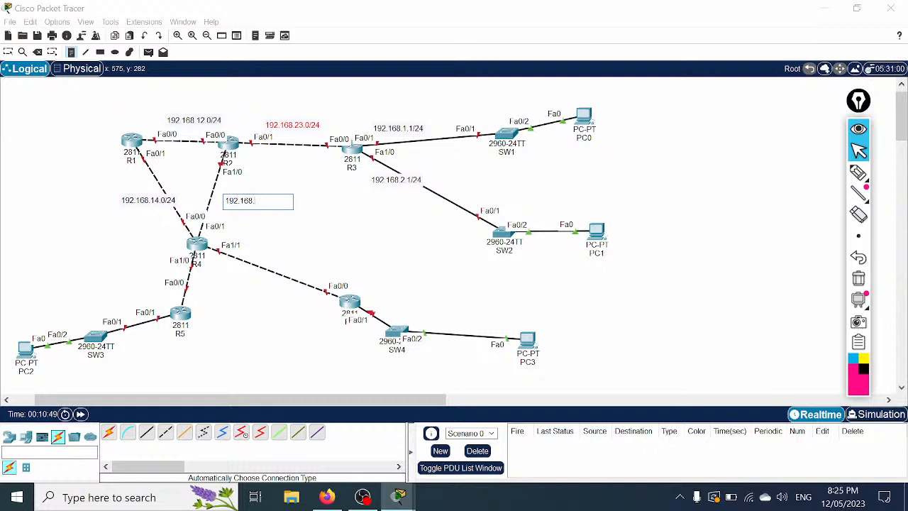
text(24.0/24)
click(310, 238)
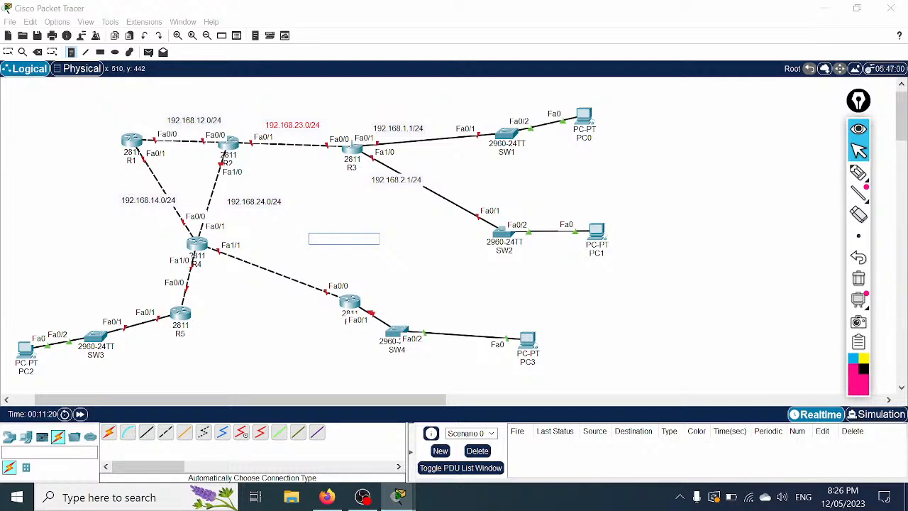
Step: Label the R4–R5 link 192.168.45.0/24
click(193, 288)
text(1)
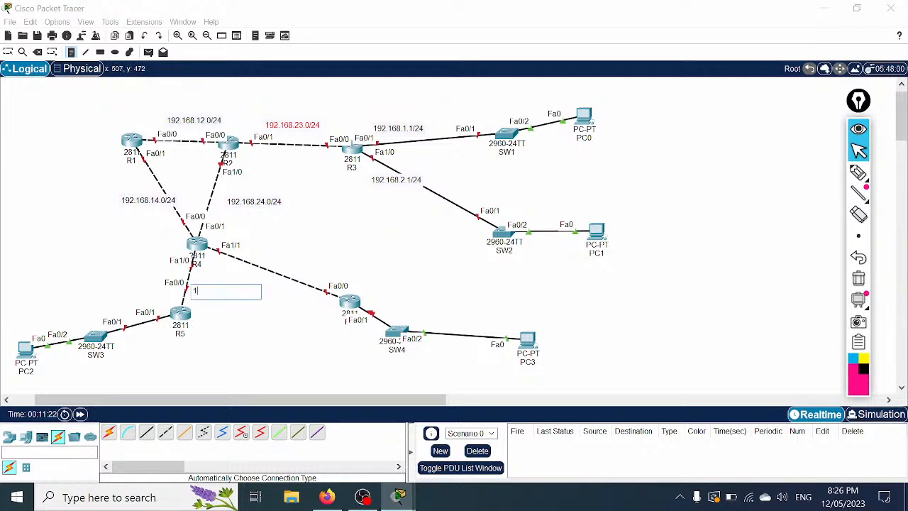
text(92.168.45.0/24)
click(264, 251)
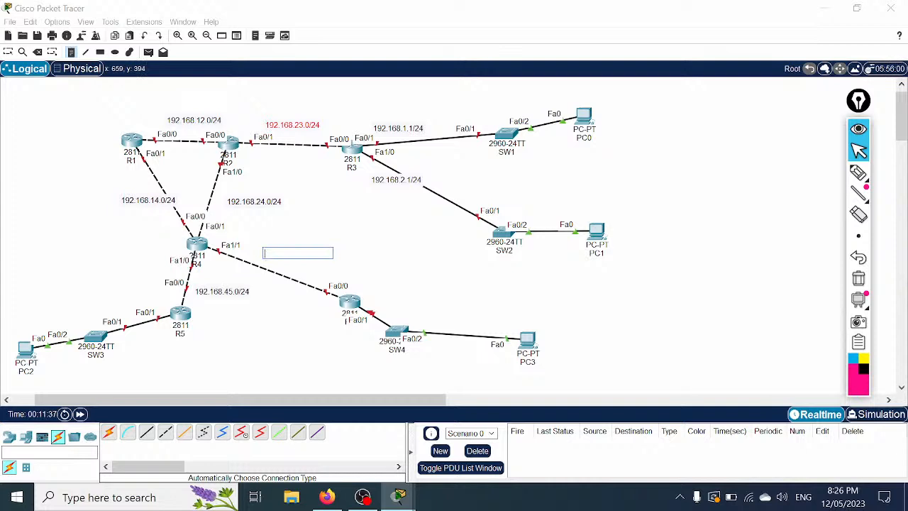
Step: Discard the stray empty note and move R6 down-left away from SW4
click(282, 364)
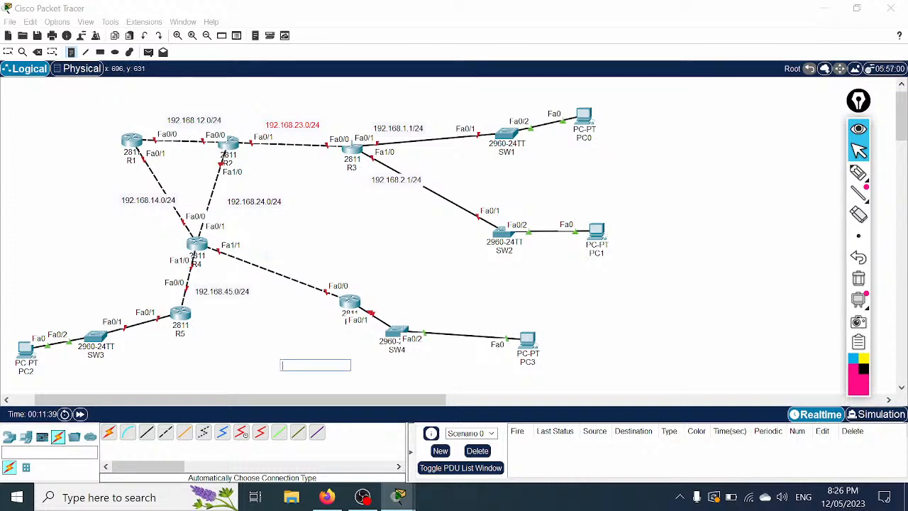
click(7, 52)
drag(357, 308, 323, 320)
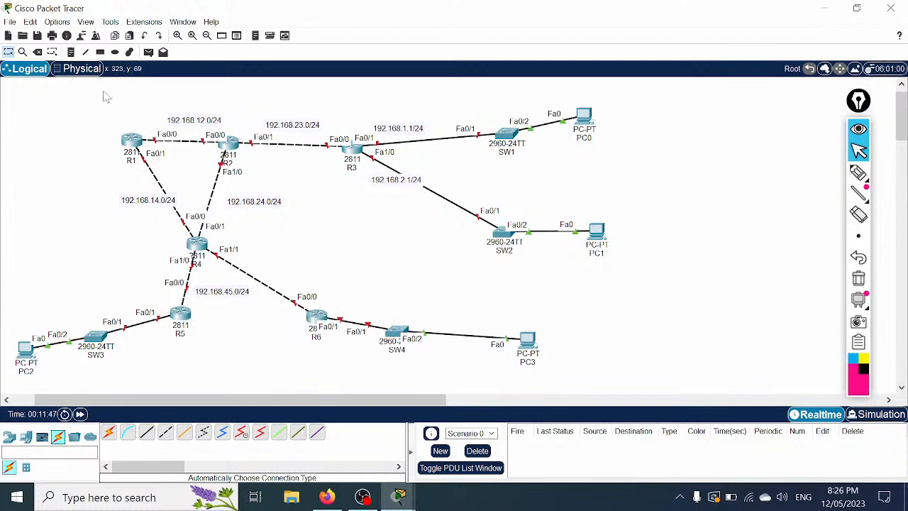
Step: Label the R4–R6 link 192.168.46.0/24
click(71, 52)
click(250, 260)
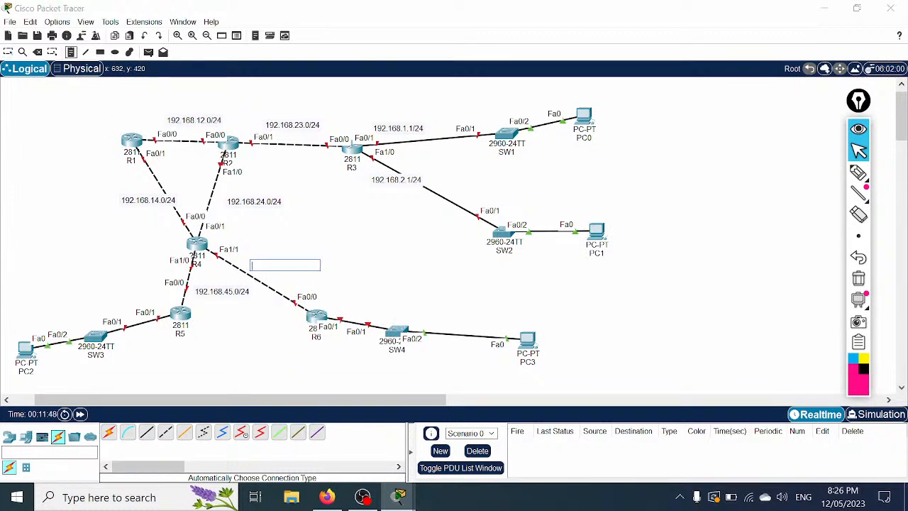
text(1)
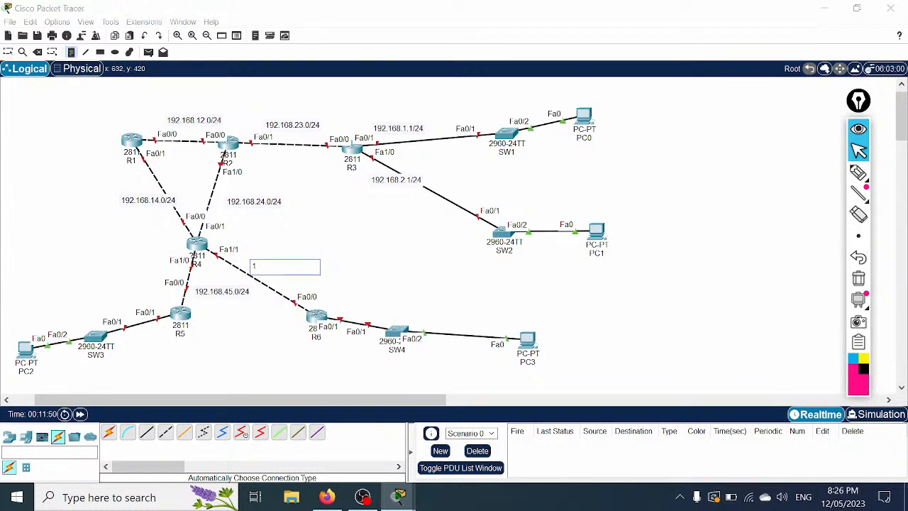
text(92.168.46.0/24)
click(415, 253)
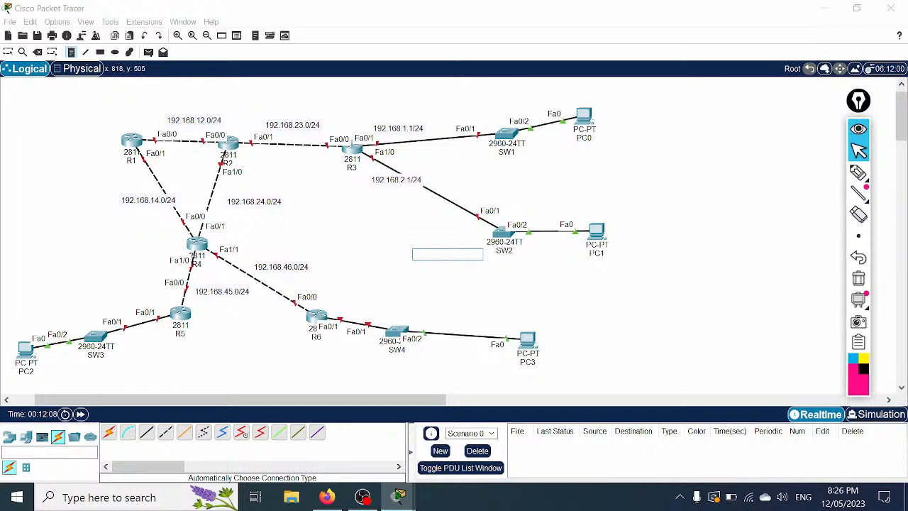
Step: Add LAN notes 192.168.3.1/24 at R6–SW4 and 192.168.4.1/24 below R5, discarding the empty note
click(345, 305)
text(192.168)
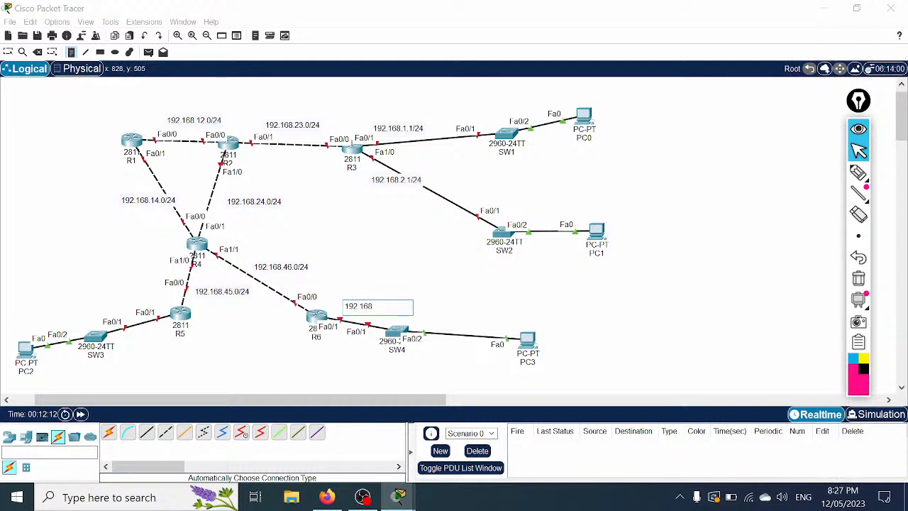
text(.3.1/24)
click(128, 338)
text(192.168.4.1/24)
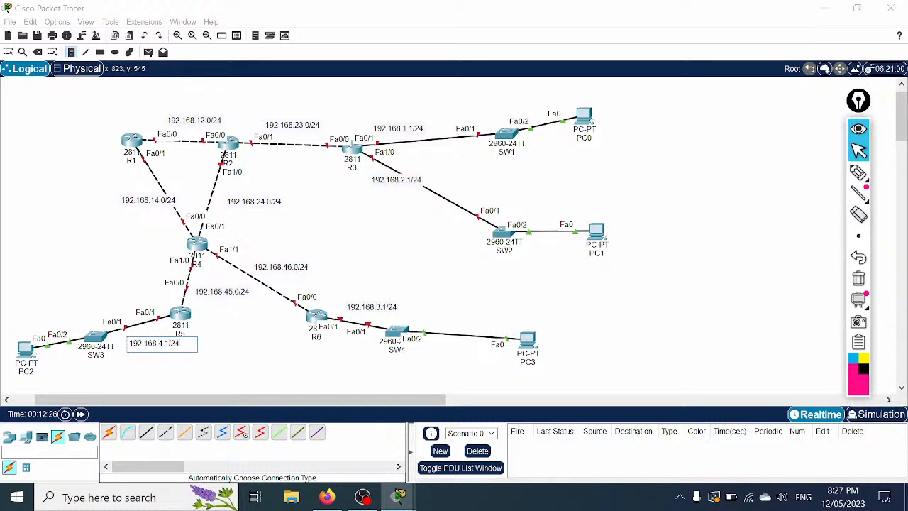
click(578, 302)
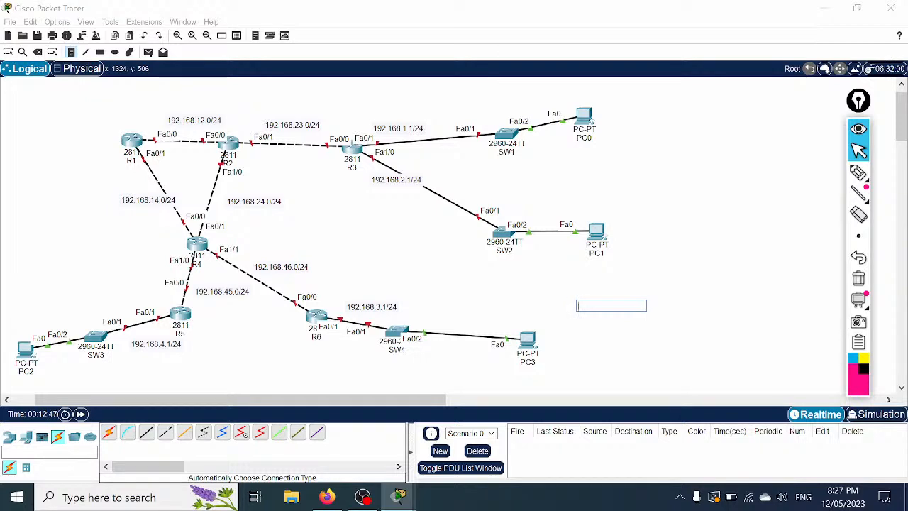
click(670, 247)
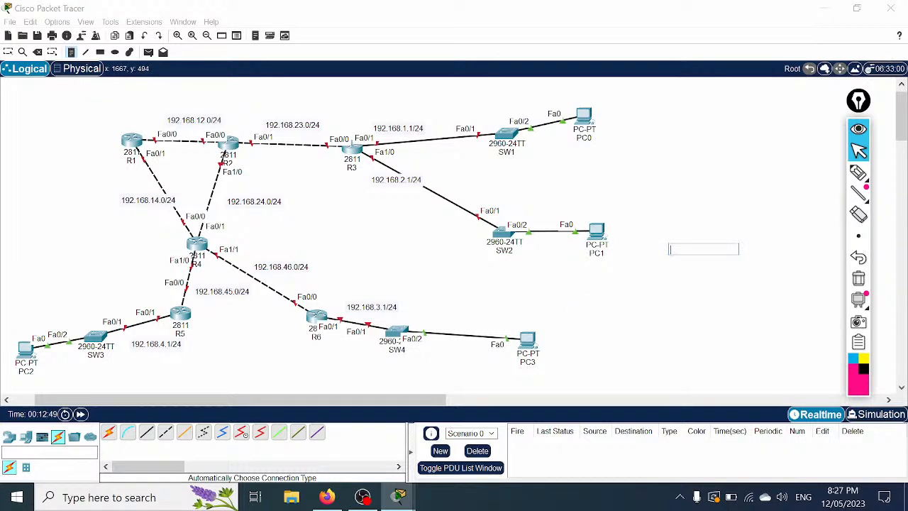
click(8, 52)
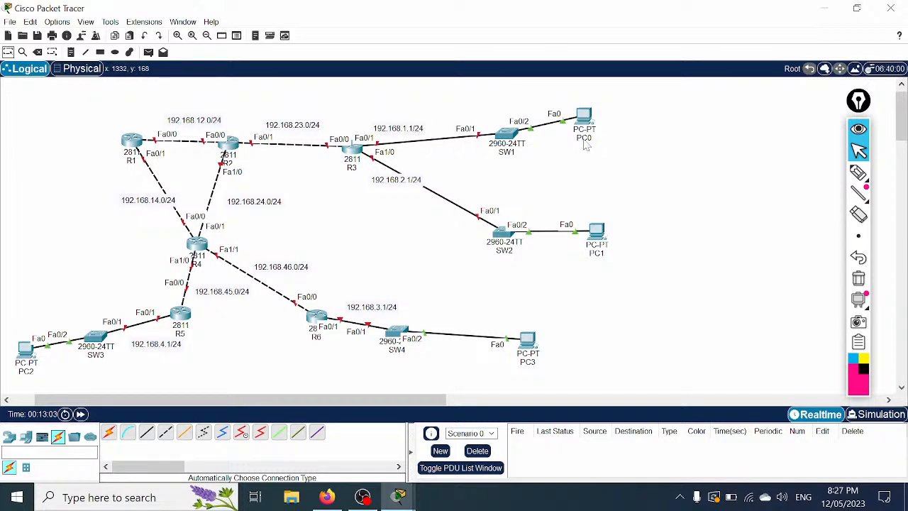
Step: Rename PC0's label to 192.168.1.2
click(585, 138)
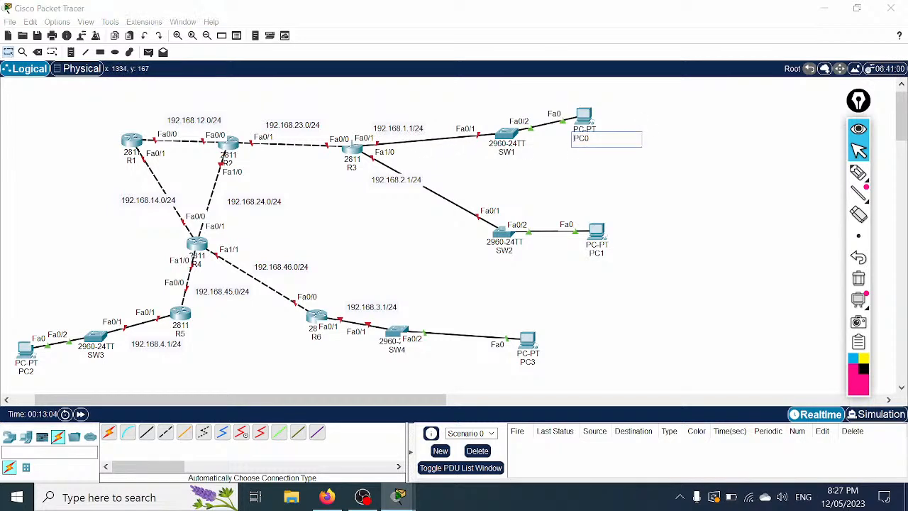
double_click(577, 138)
text(192.168.1.2)
drag(615, 138, 572, 137)
key(ctrl+c)
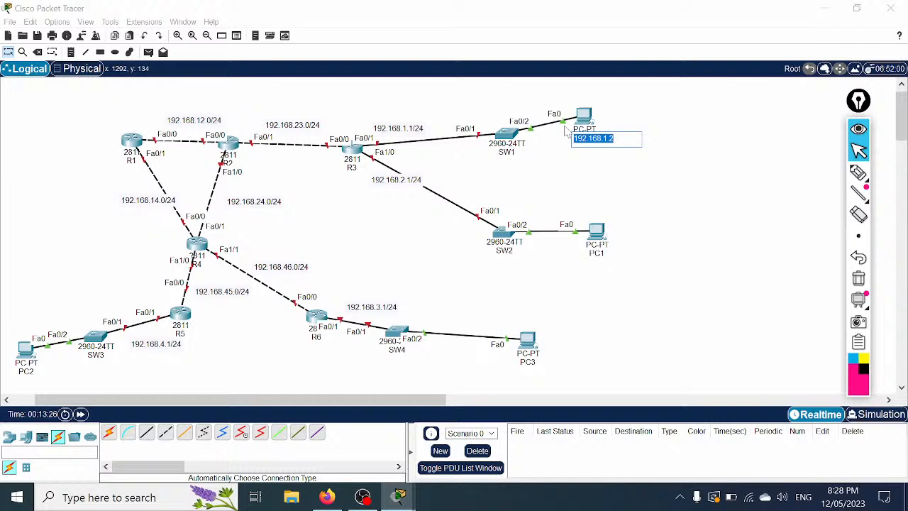
click(586, 116)
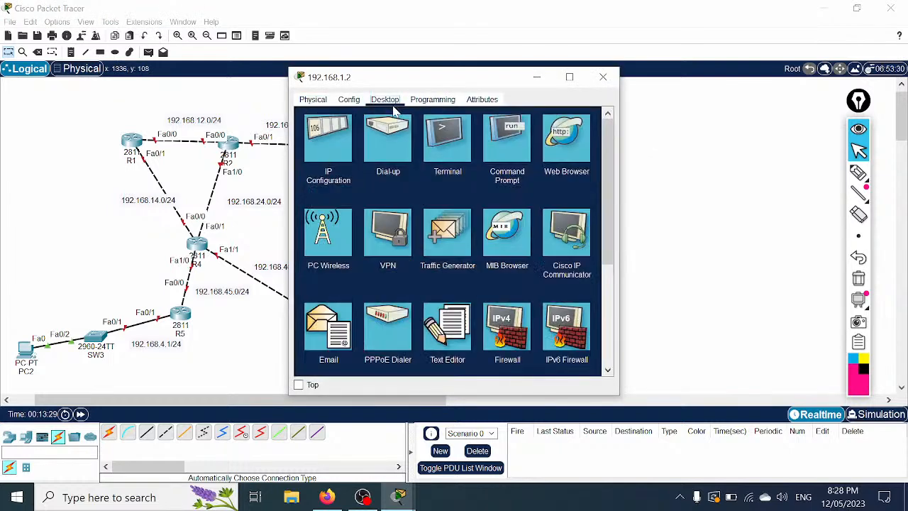
Step: Give PC0 IPv4 address 192.168.1.2 and default gateway 192.168.1.1
click(345, 135)
click(454, 191)
drag(443, 205, 401, 208)
key(ctrl+v)
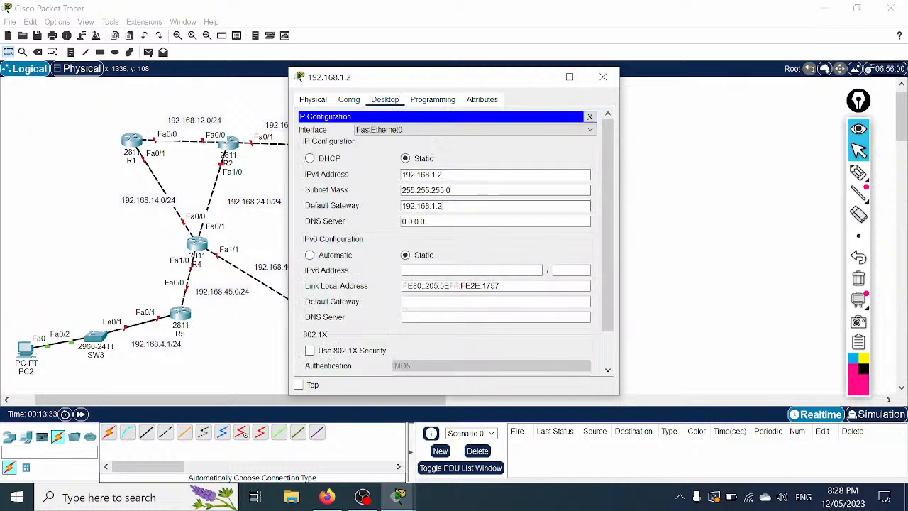
key(BackSpace)
text(1)
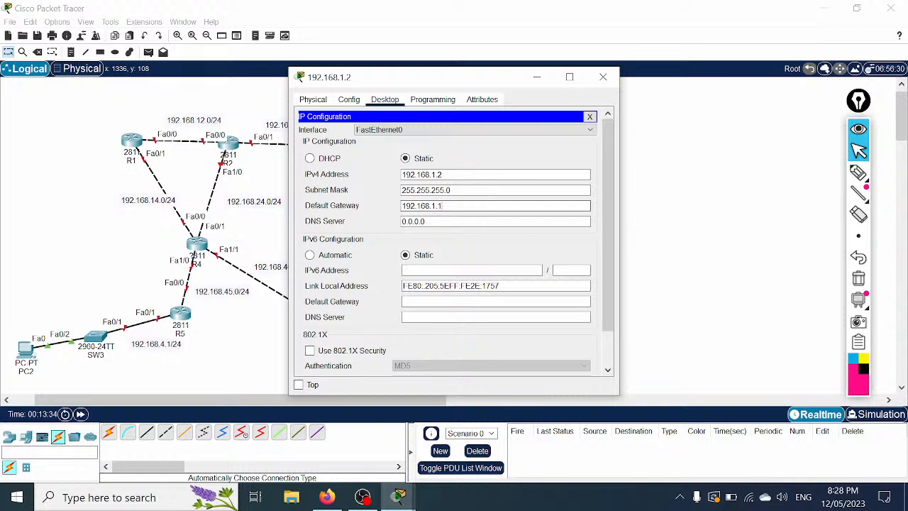
click(603, 78)
Step: Rename PC1's label to 192.168.2.2
click(595, 254)
text(192.168.1)
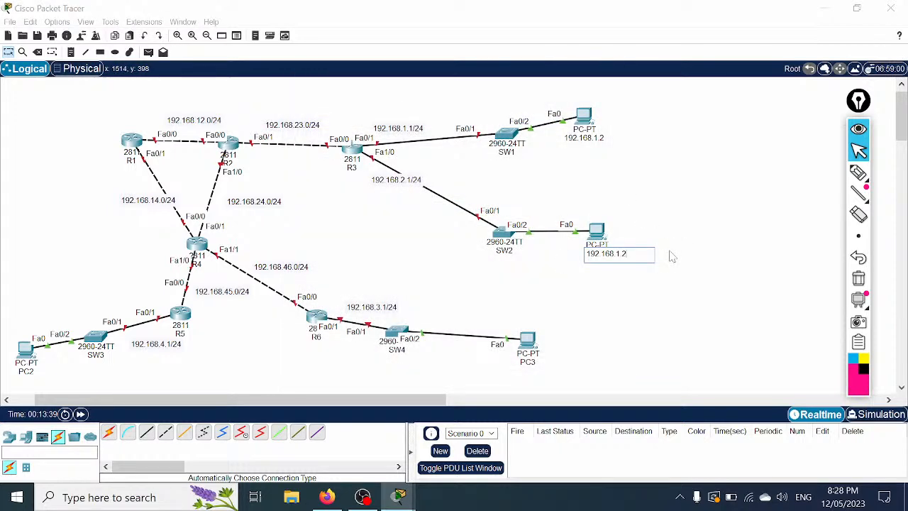
text(2)
double_click(609, 253)
key(ctrl+c)
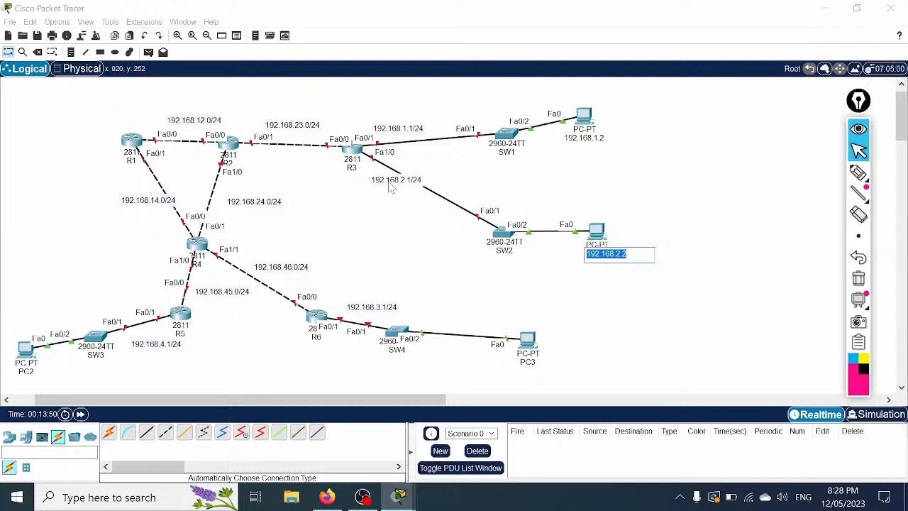
click(598, 233)
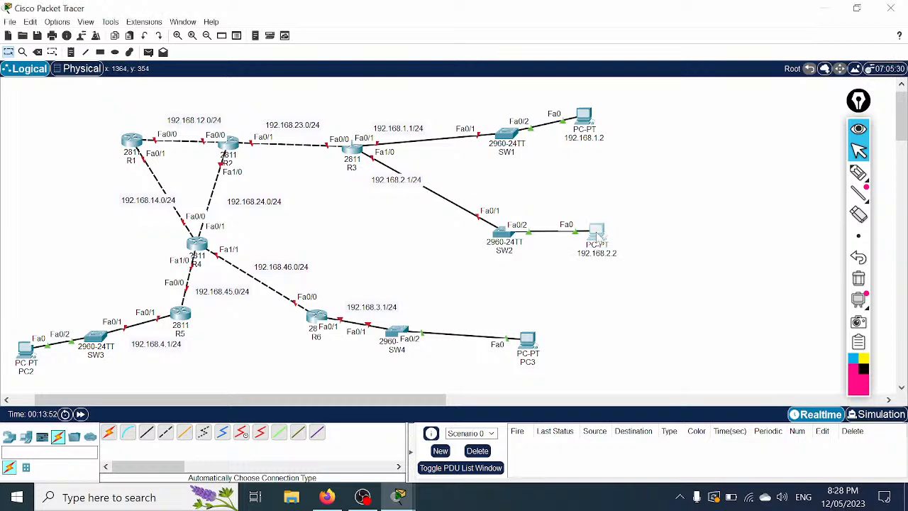
Step: Give PC1 static IPv4 address 192.168.2.2 with subnet mask 255.255.255.0
click(385, 99)
click(342, 145)
click(434, 174)
text(192.168.2.2)
key(Tab)
key(Tab)
text(192.168.2.2)
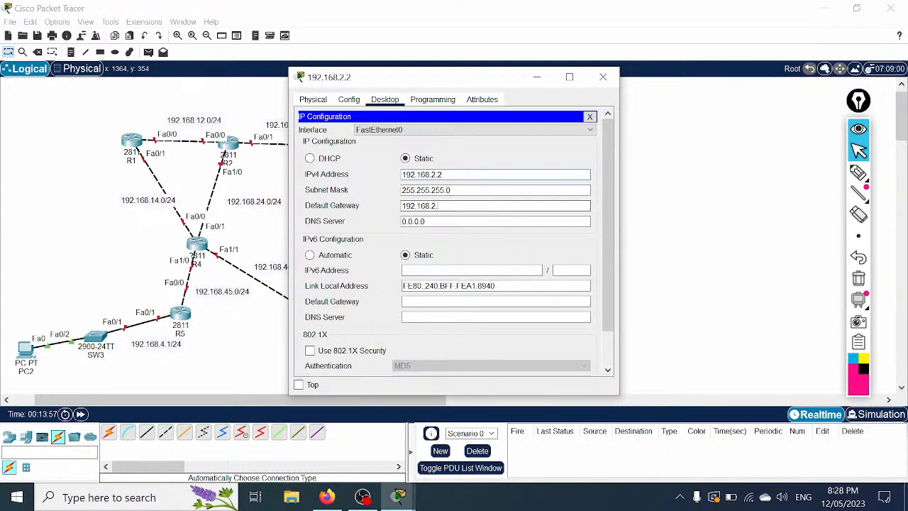
text(1)
click(603, 77)
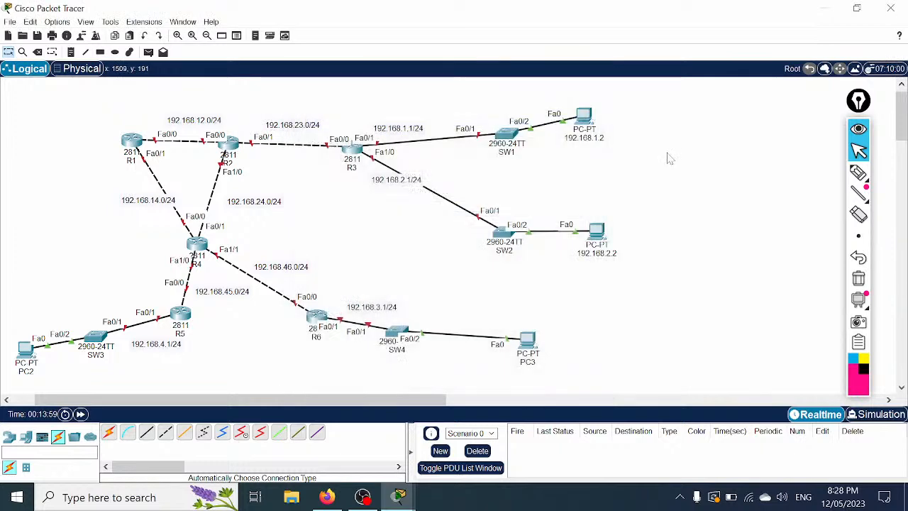
Step: Rename PC2's label to 192.168.4.2
scroll(555, 165, down, 1)
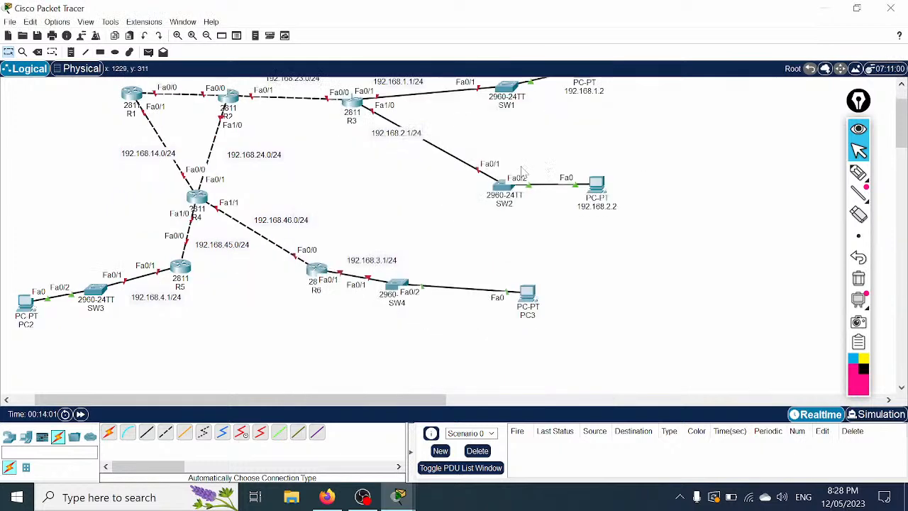
click(24, 325)
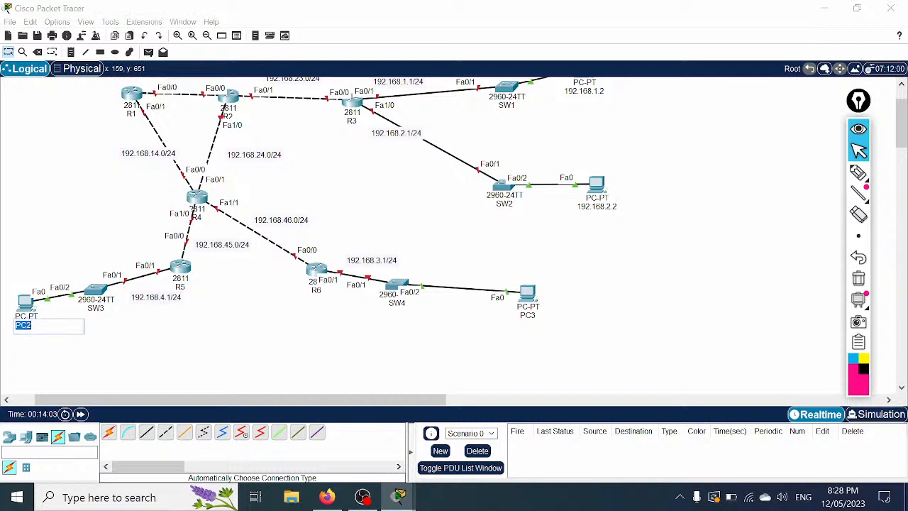
key(ctrl+v)
key(BackSpace)
key(BackSpace)
key(BackSpace)
key(ctrl+a)
key(ctrl+c)
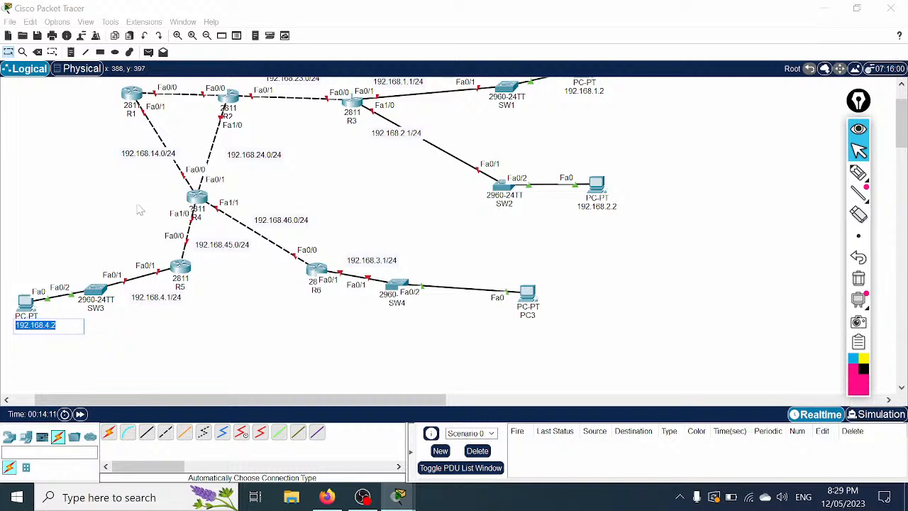
click(25, 302)
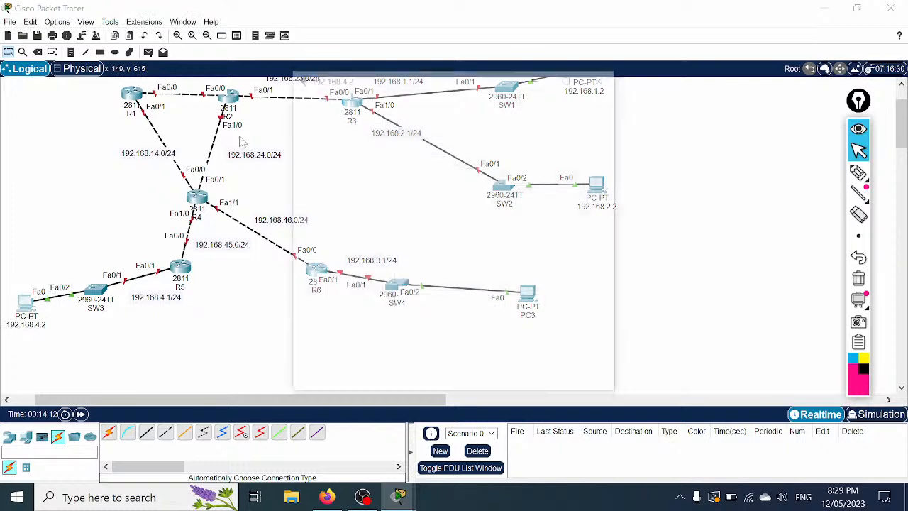
Step: Give PC2 IPv4 address 192.168.4.2 and default gateway 192.168.4.1
click(387, 100)
click(326, 134)
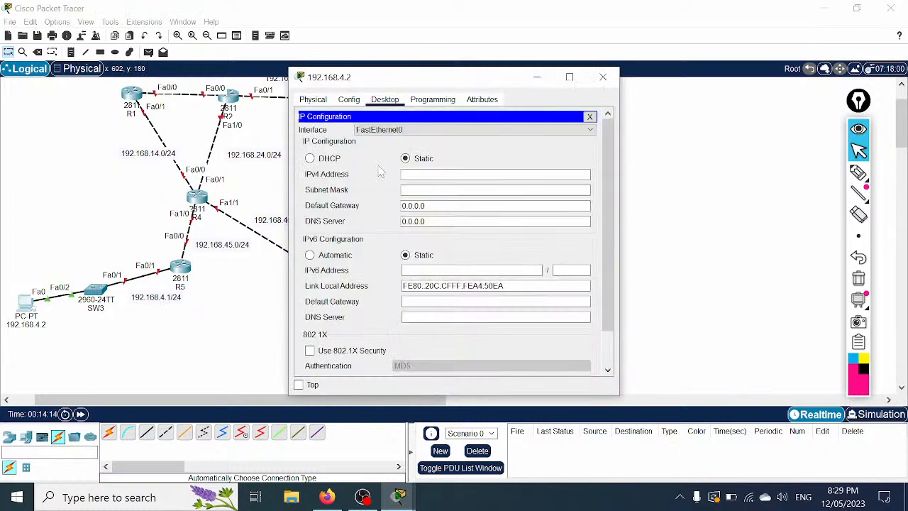
key(ctrl+v)
key(Tab)
key(Tab)
key(ctrl+v)
key(BackSpace)
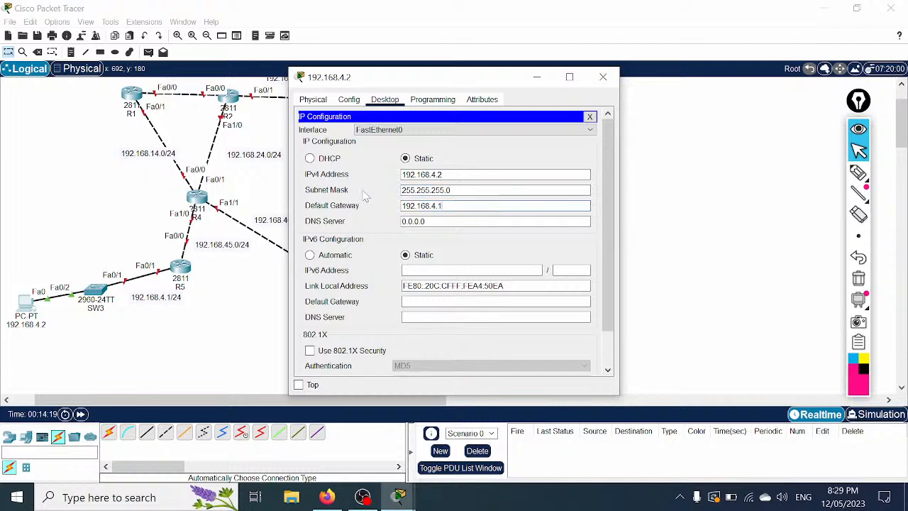
click(603, 77)
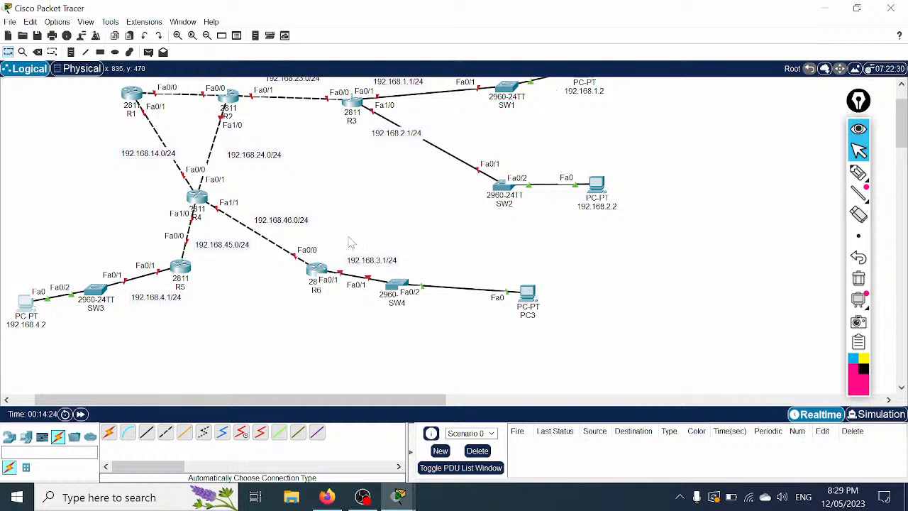
Step: Rename PC3's label to 192.168.3.2
click(527, 315)
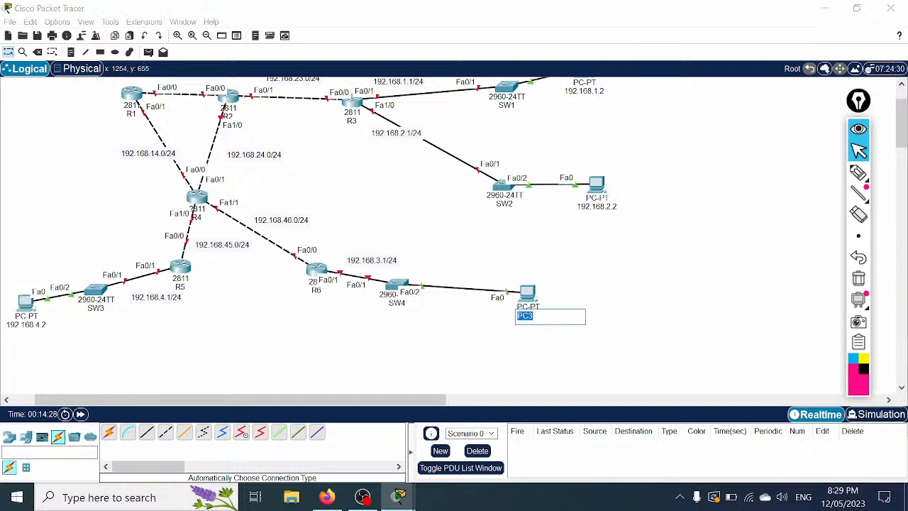
key(ctrl+v)
key(shift+Left)
key(shift+Left)
key(shift+Left)
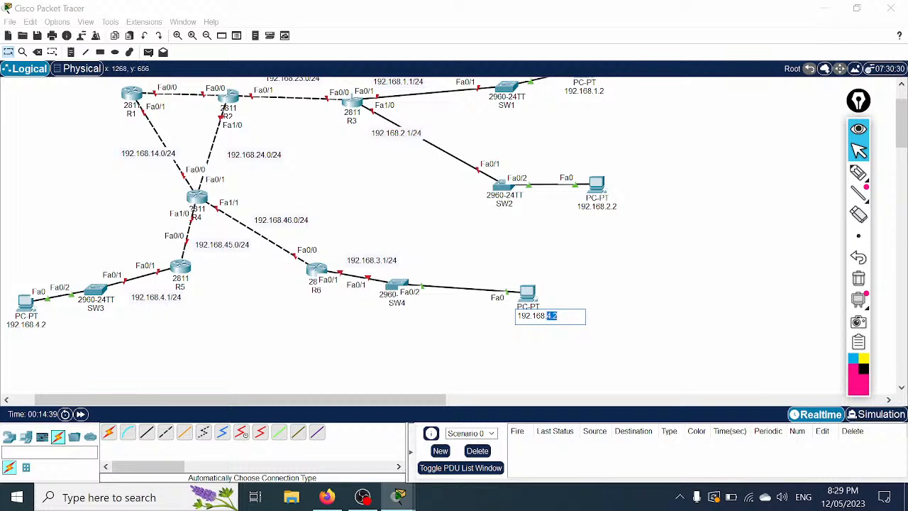
text(3.2)
key(ctrl+a)
key(ctrl+c)
click(532, 294)
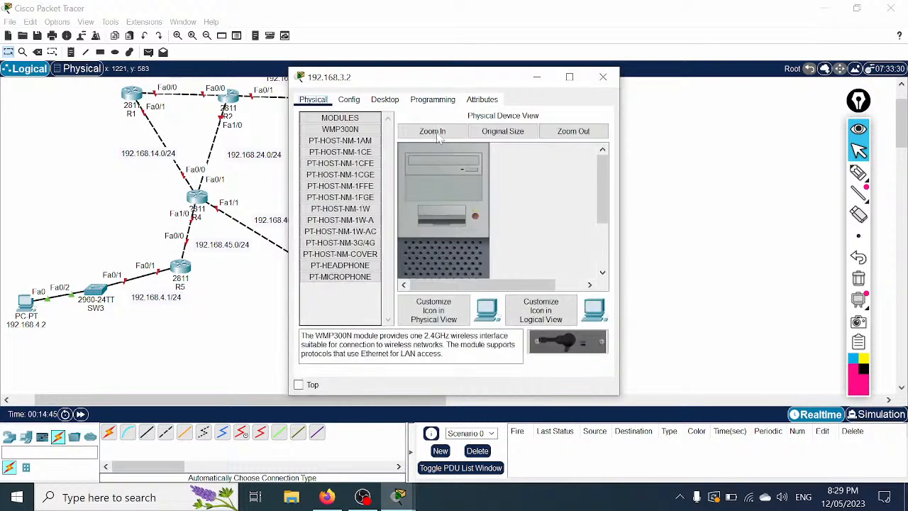
Step: Give PC3 IPv4 address 192.168.3.2, mask 255.255.255.0 and gateway 192.168.3.1
click(385, 100)
click(332, 138)
click(426, 174)
key(ctrl+v)
click(446, 190)
triple_click(399, 205)
key(ctrl+v)
key(BackSpace)
text(1)
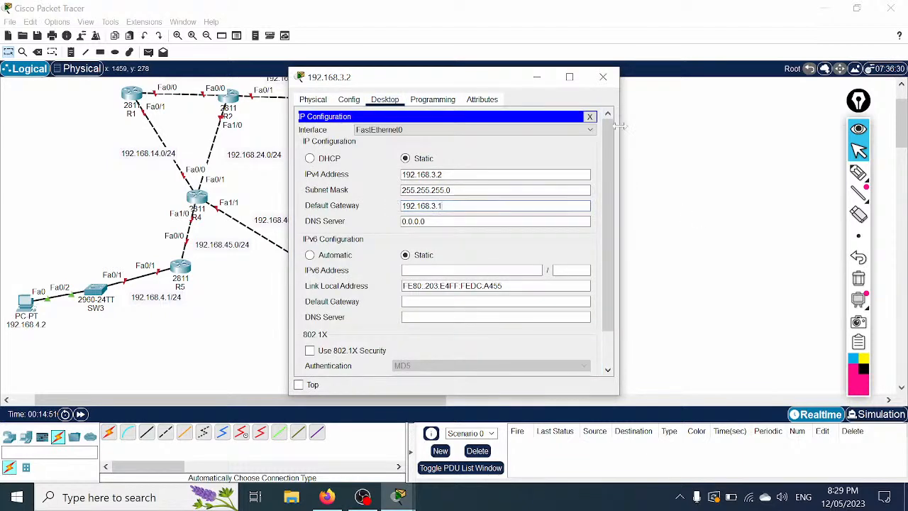
click(604, 76)
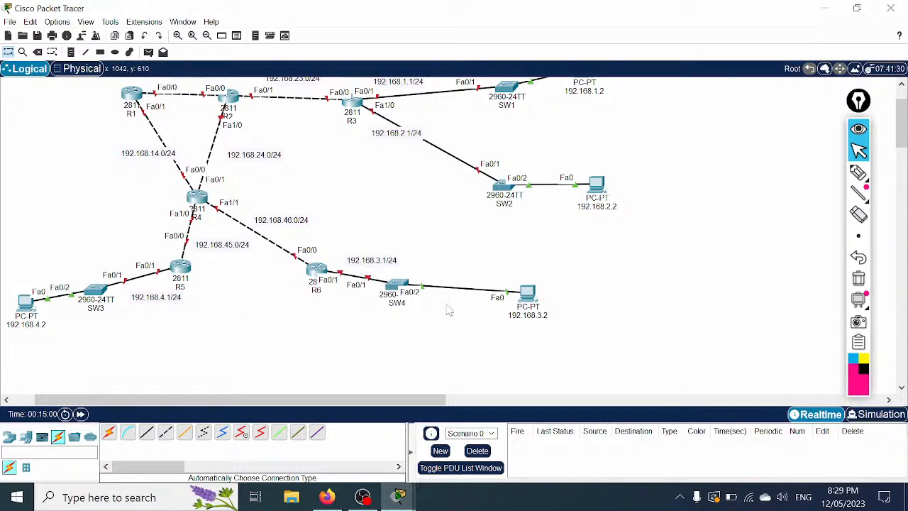
Step: Open a new Notepad window and position it beside the topology
scroll(537, 323, up, 2)
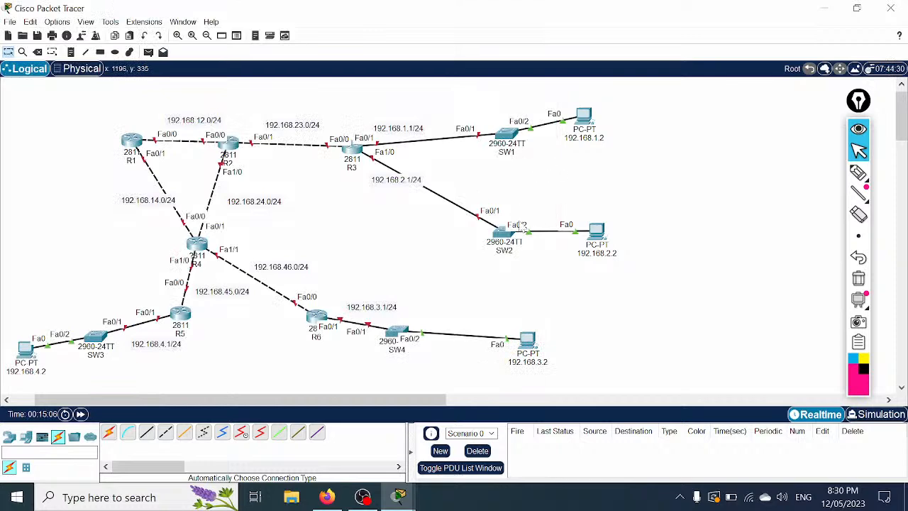
click(67, 501)
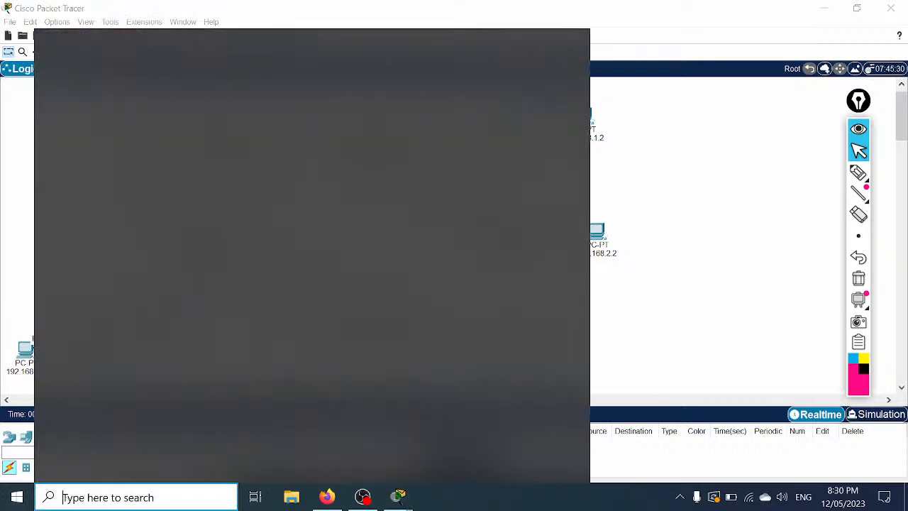
click(129, 384)
drag(560, 49, 676, 57)
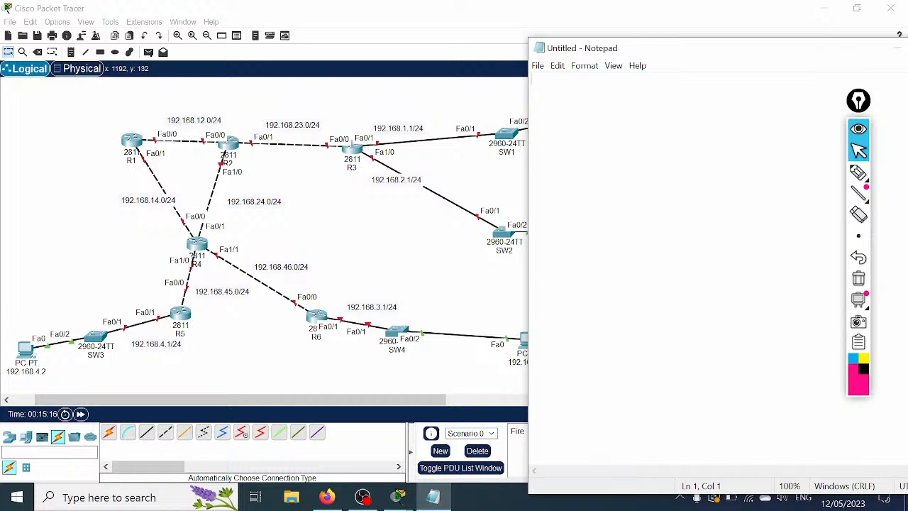
Step: Type the 'EIGRP Lab in Packet Tracer' title, R1 Configuration heading, and en, config t, hostname R1
text(!T)
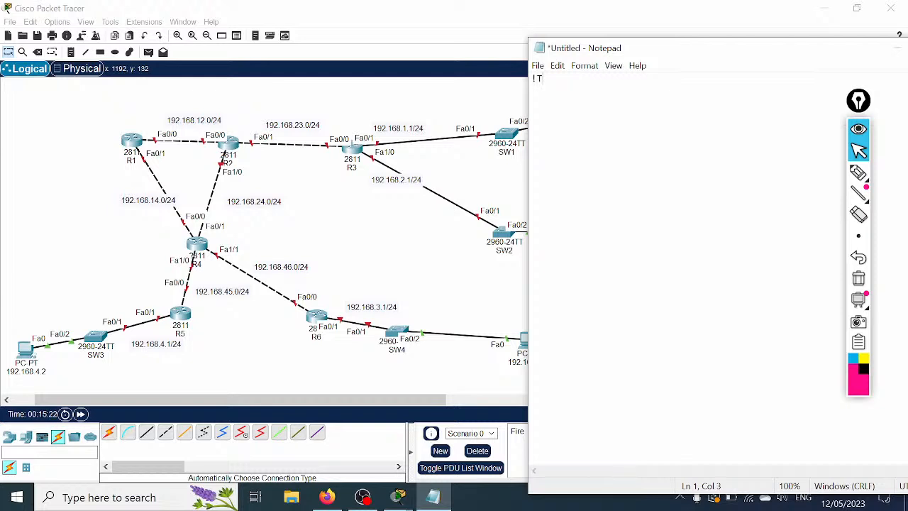
text(EIGRP Lab in Packet Tracer:)
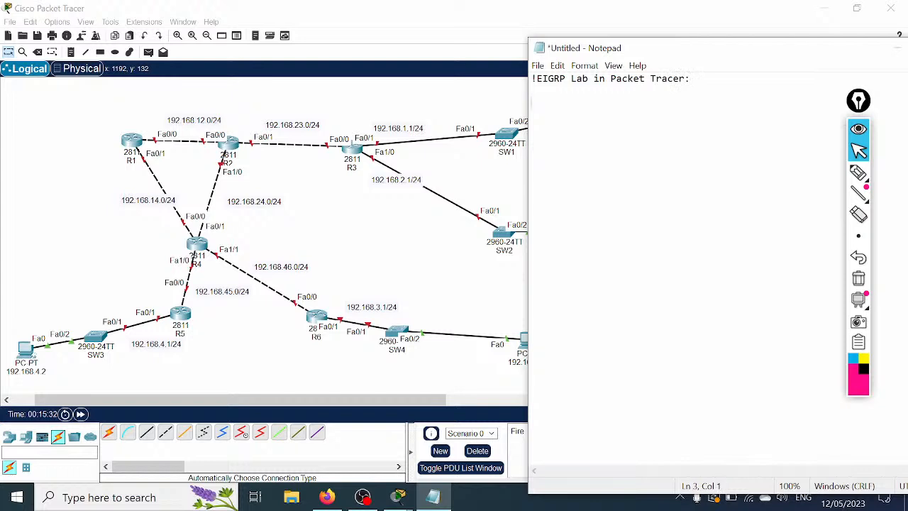
text(R1 Configuration:)
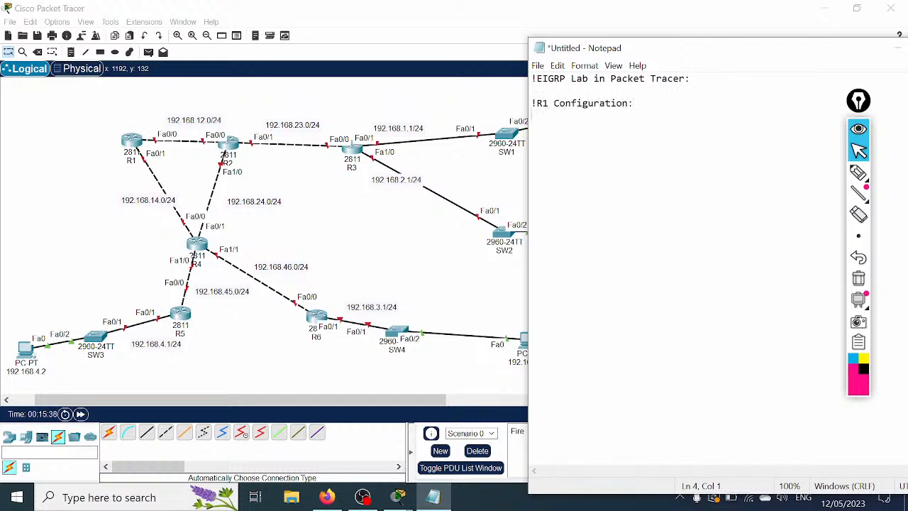
key(Return)
text(en config t)
key(Return)
text(hostname rR)
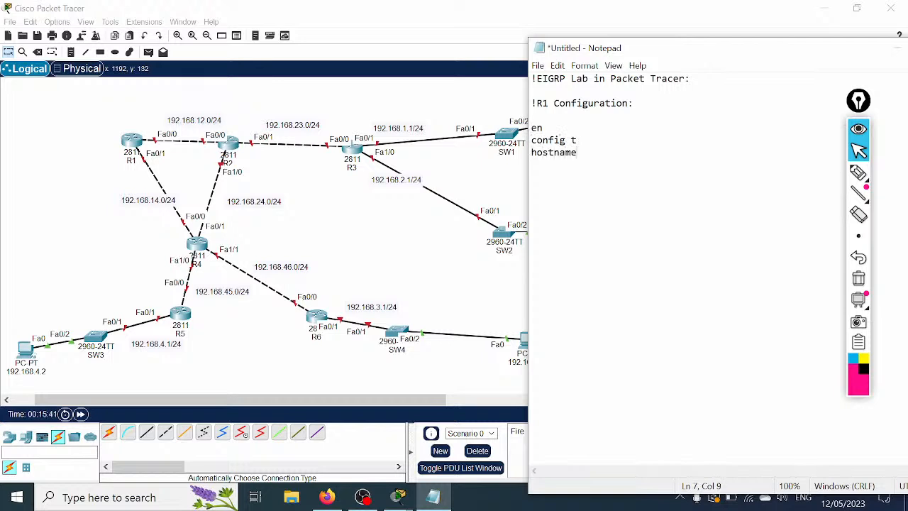
key(BackSpace)
key(BackSpace)
text(R1)
key(Return)
Step: Highlight the en and hostname R1 lines for explanation, then begin a new line
mouse_move(544, 128)
mouse_down()
mouse_move(531, 128)
mouse_move(559, 140)
mouse_move(531, 140)
mouse_up()
drag(594, 152, 532, 152)
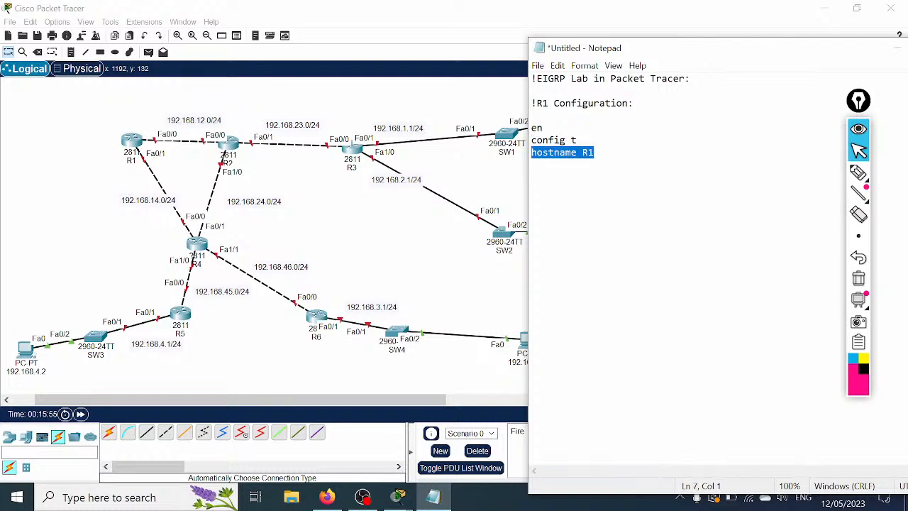
click(595, 153)
key(Return)
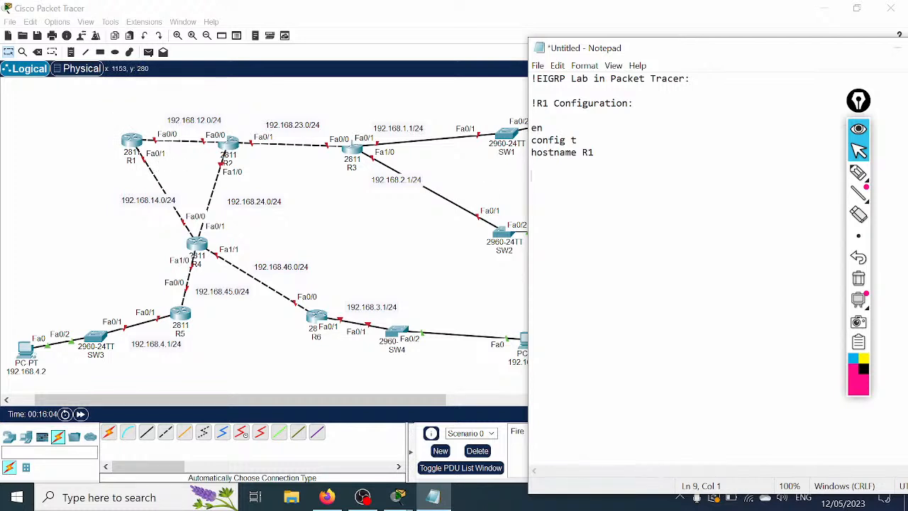
Step: Add int f0/0 with ip address 192.168.12.1 255.255.255.0 and no shutdown to the R1 script
text(int f0/0)
key(Return)
text(ip add)
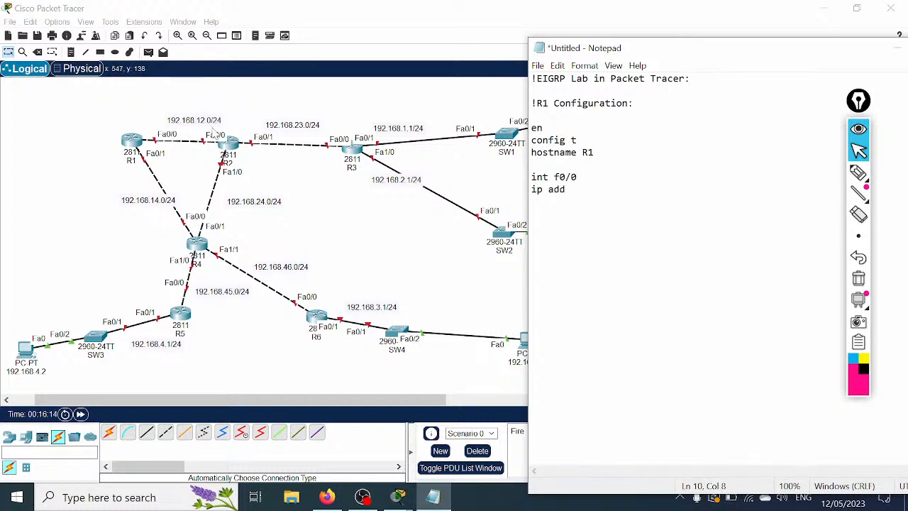
text(192.168.12.1)
text(255.255.255.0)
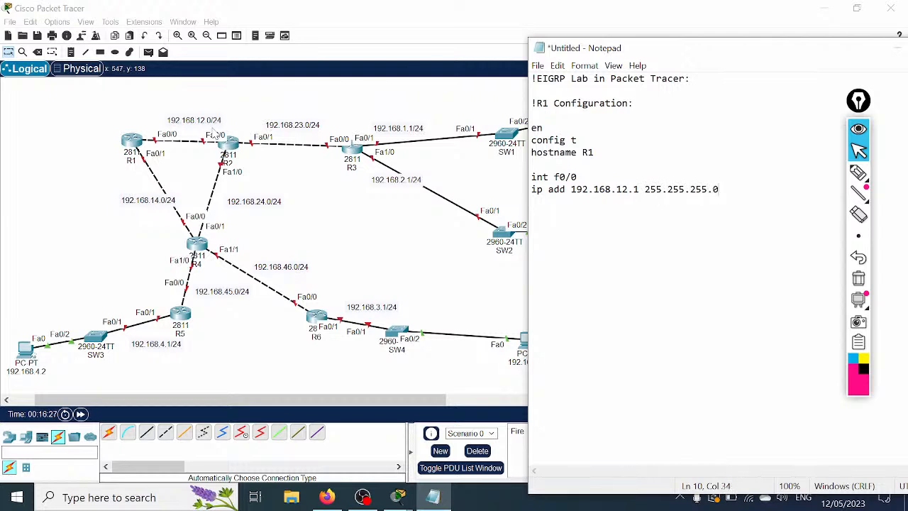
key(Return)
text(no s)
text(h)
key(Return)
Step: Add int f0/1 at 192.168.14.1 255.255.255.0 with no shutdown, then router eigrp 1
key(Return)
text(int f0/1)
key(Return)
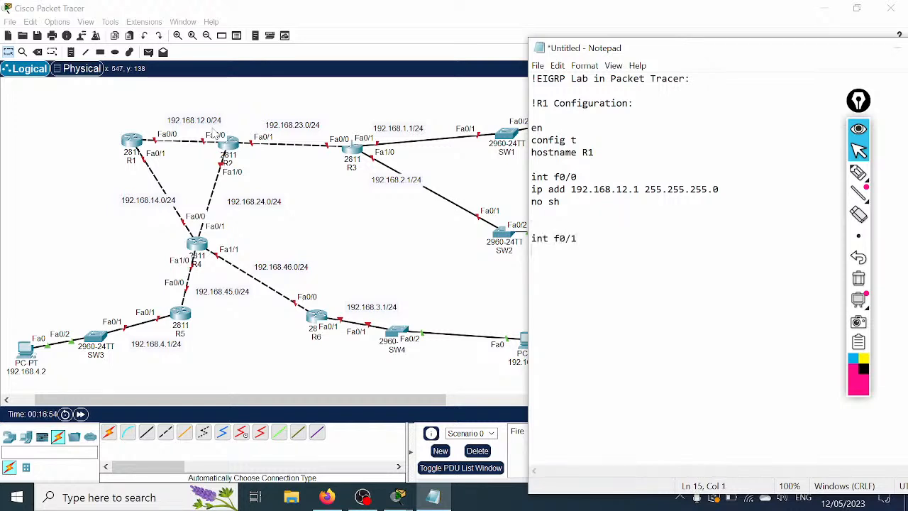
text(ip add)
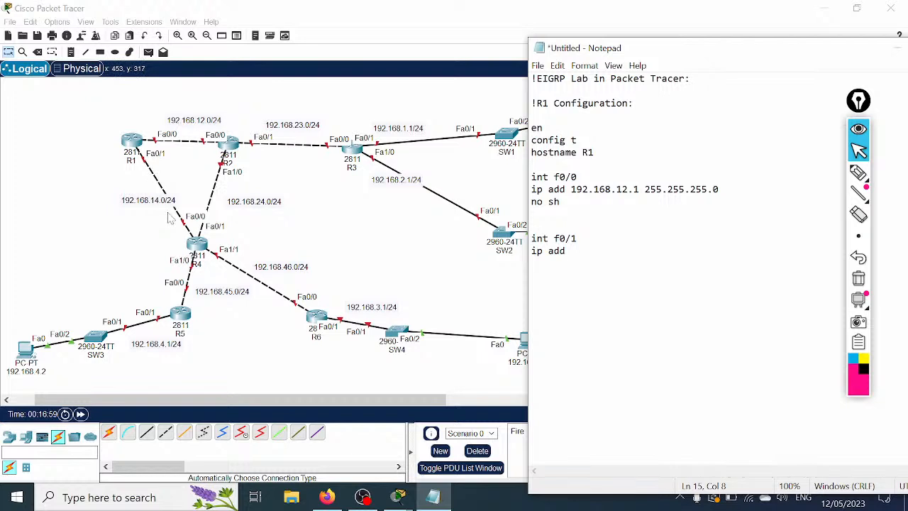
text(19)
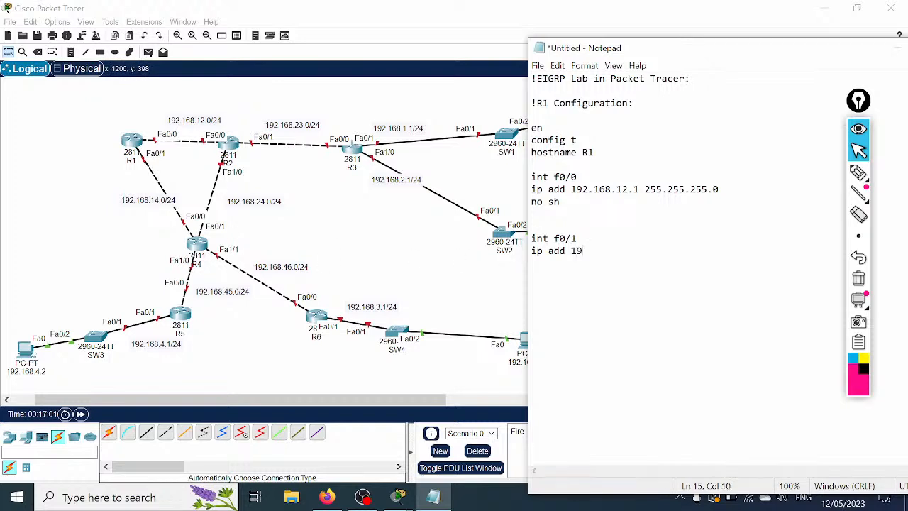
text(2.168.14.1 255.255.255.0)
key(Return)
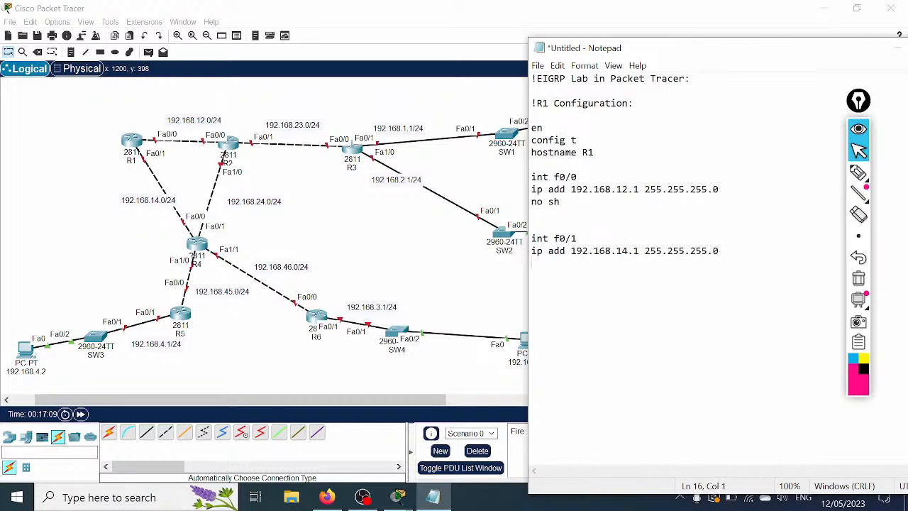
text(no sh)
key(Return)
key(Return)
text(router eigrp 1)
key(Return)
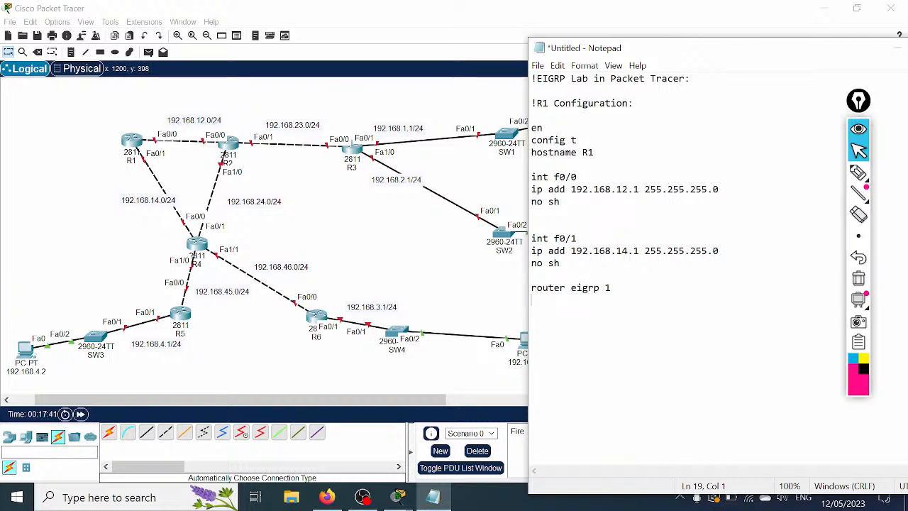
Step: Copy the R1 configuration commands from Notepad
drag(561, 263, 520, 105)
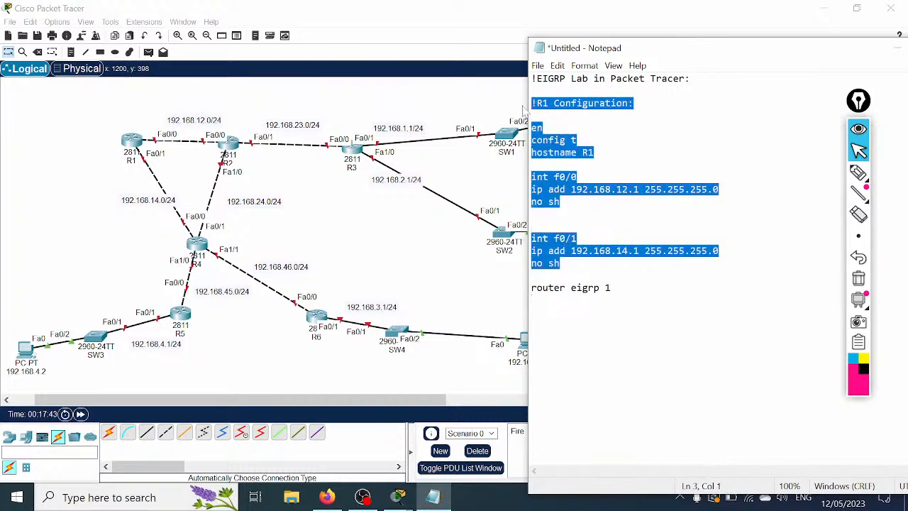
right_click(545, 128)
click(568, 166)
click(132, 141)
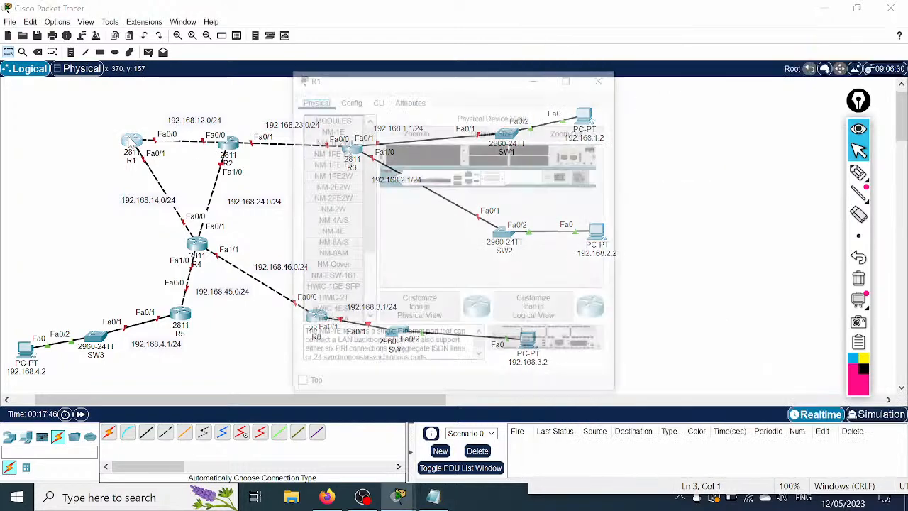
Step: Decline R1's initial configuration dialog and paste the copied script into its CLI
click(377, 100)
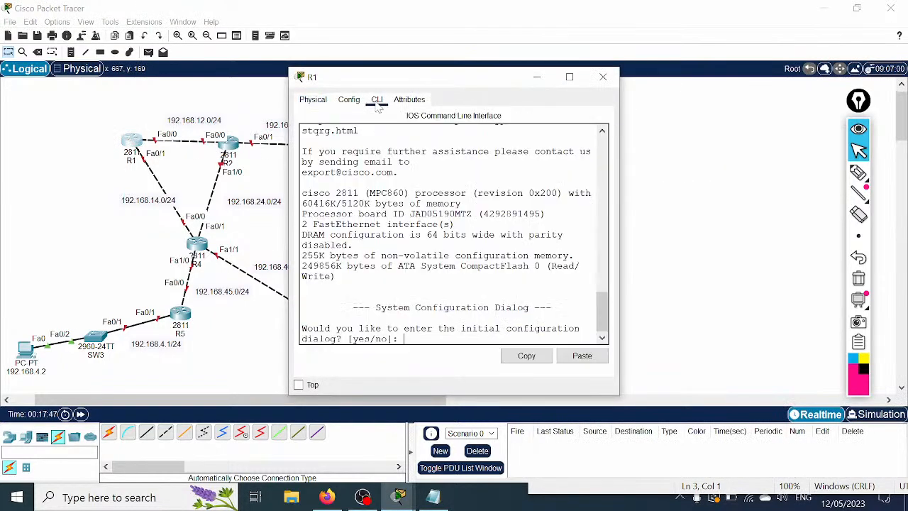
click(569, 78)
text(no)
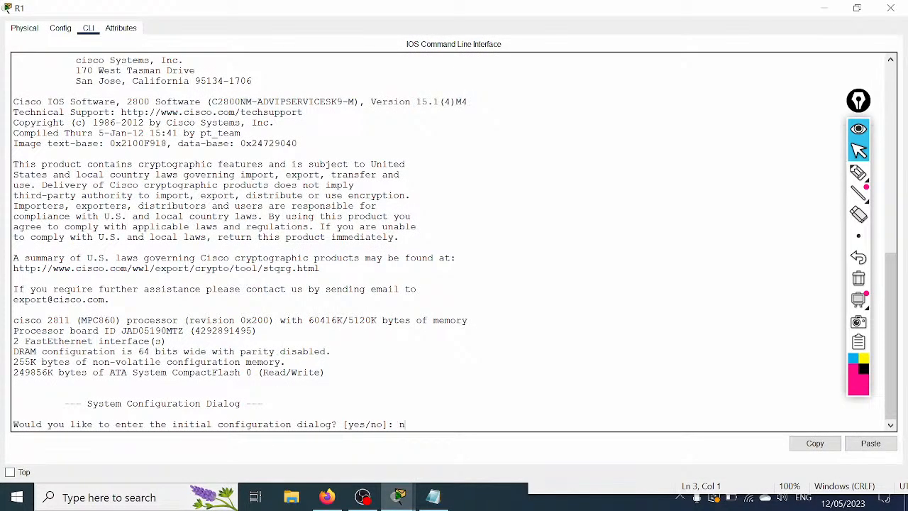
key(Return)
key(Return)
key(Return)
key(Return)
key(Return)
key(Return)
key(Return)
key(Return)
key(Return)
key(Return)
key(Return)
key(Return)
key(Return)
key(Return)
key(Return)
key(Return)
key(Return)
key(Return)
right_click(444, 215)
click(462, 244)
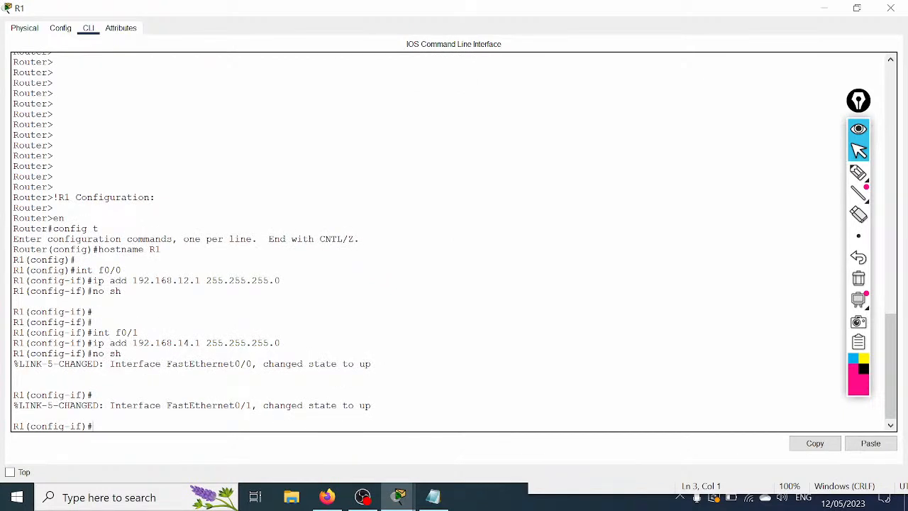
Step: Exit interface configuration and begin router eigrp, listing its options with '?'
drag(43, 228, 92, 394)
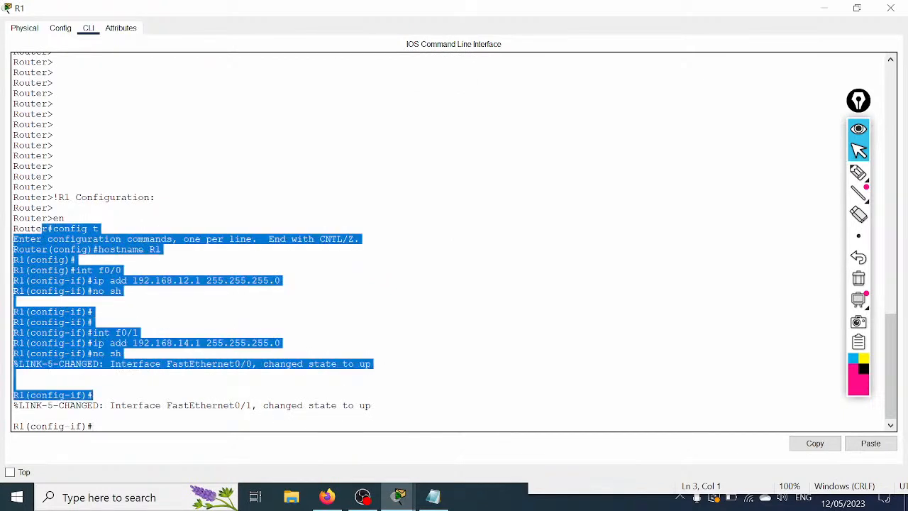
click(378, 349)
key(Return)
key(Return)
key(Return)
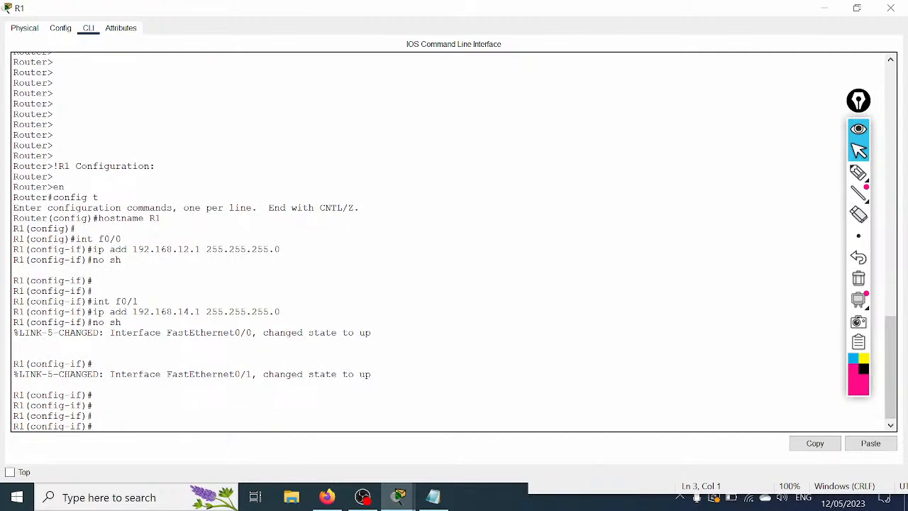
text(exit)
key(Return)
text(router ei)
key(Tab)
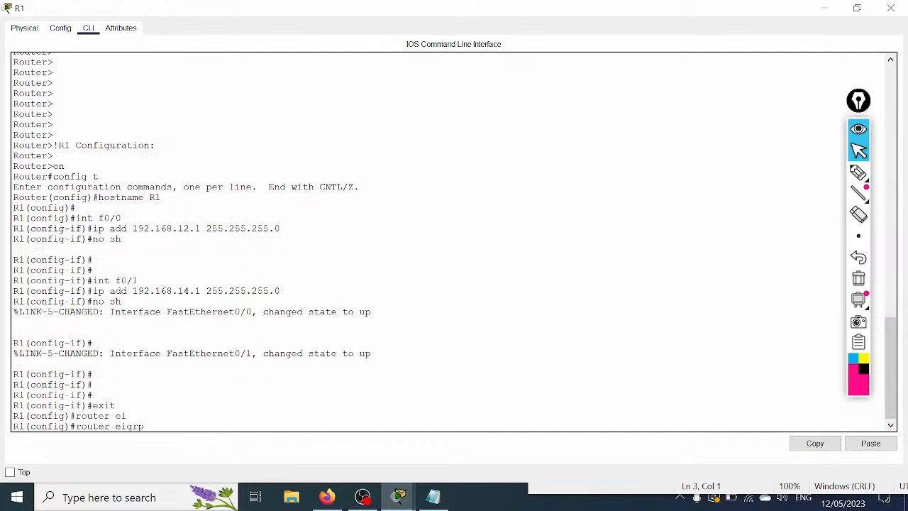
text(?)
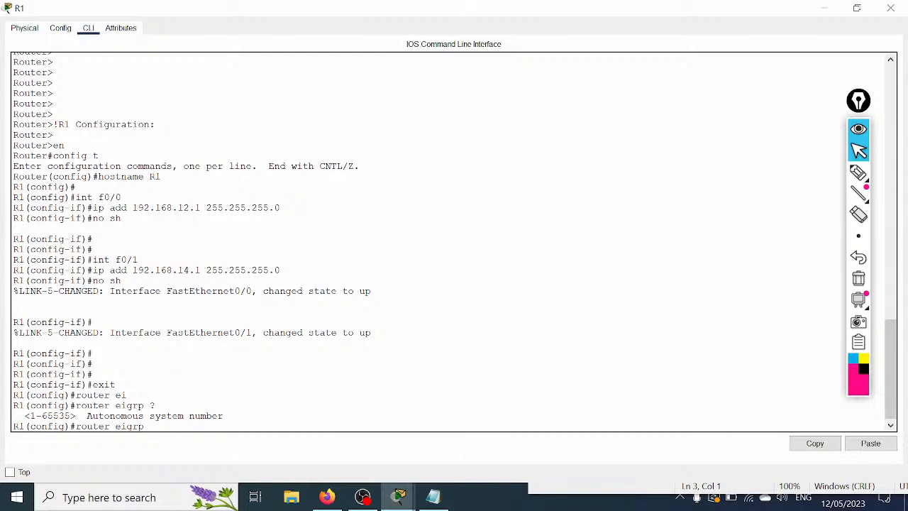
Step: Enter router eigrp 1 on R1 and start a network statement
text(1)
key(Return)
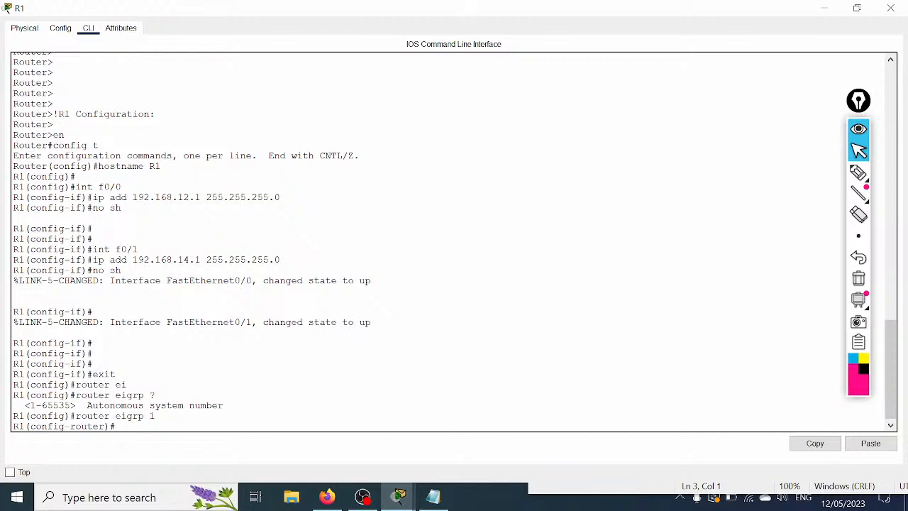
text(netw)
key(Tab)
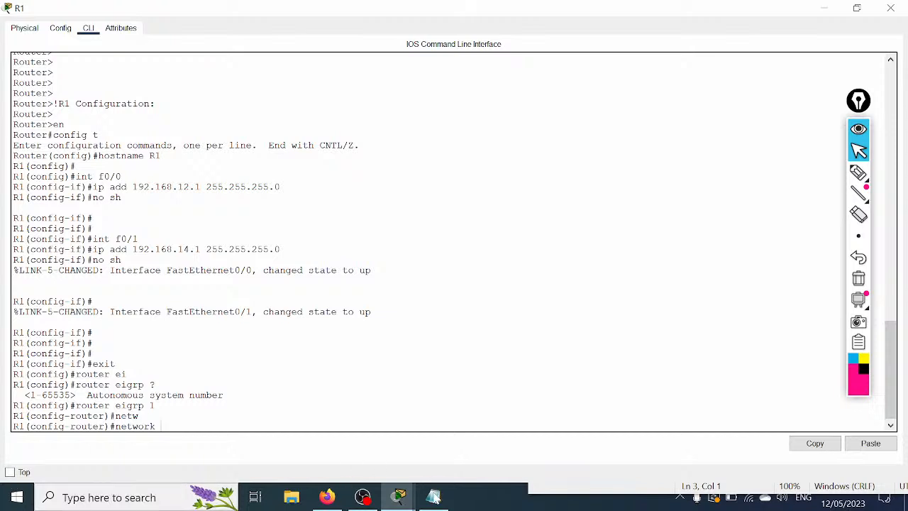
click(434, 498)
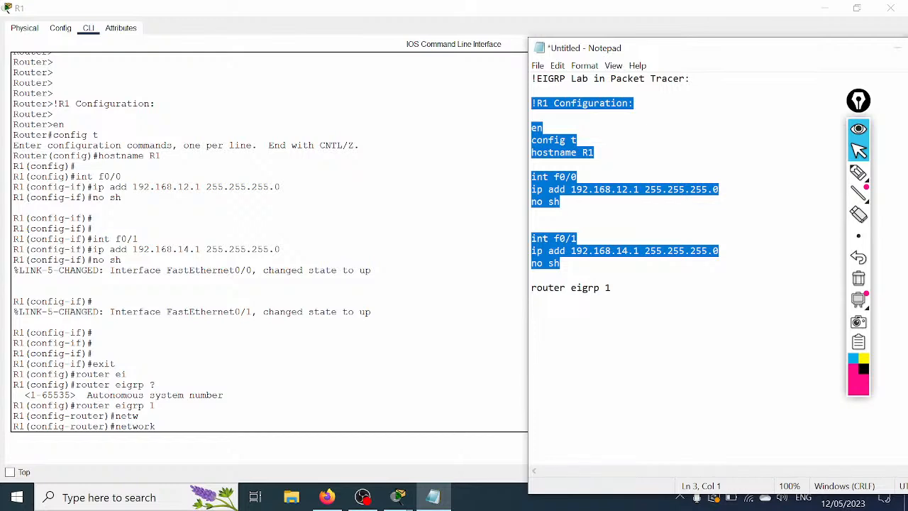
click(656, 190)
click(679, 190)
click(702, 189)
click(718, 189)
drag(719, 189, 713, 190)
drag(640, 189, 634, 190)
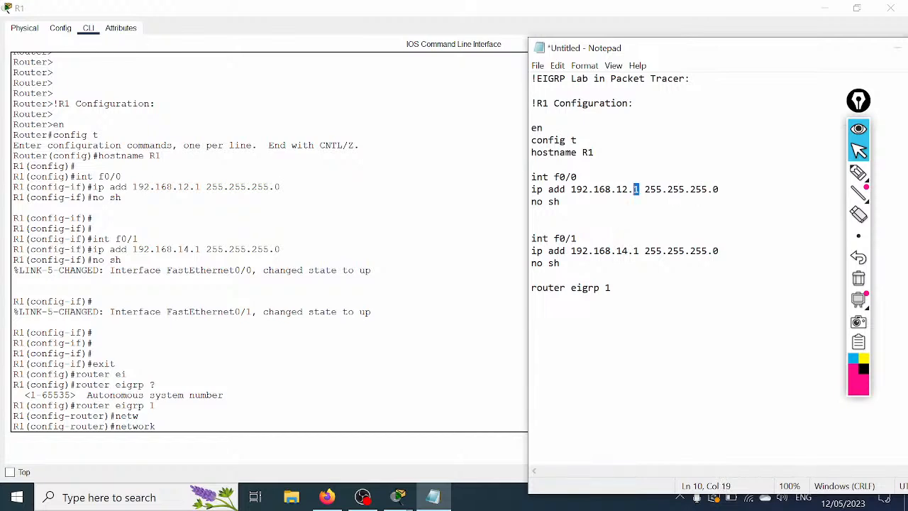
click(560, 201)
click(115, 364)
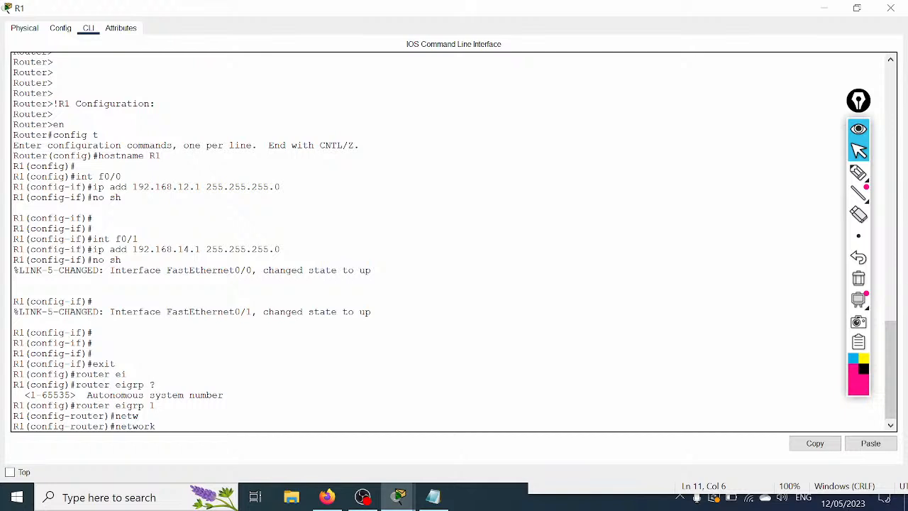
Step: Advertise networks 192.168.1.0 and 192.168.14.0 under R1's EIGRP 1 process
text(2.168.1.0 ?)
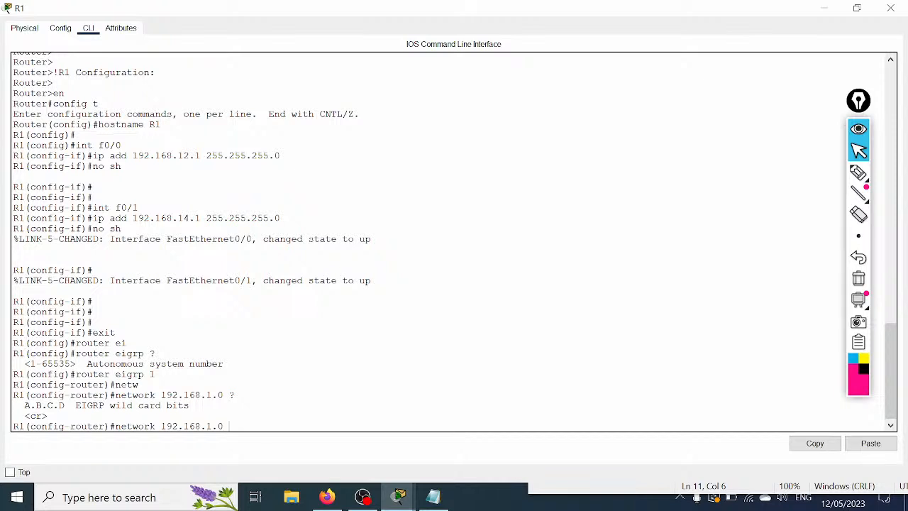
key(Return)
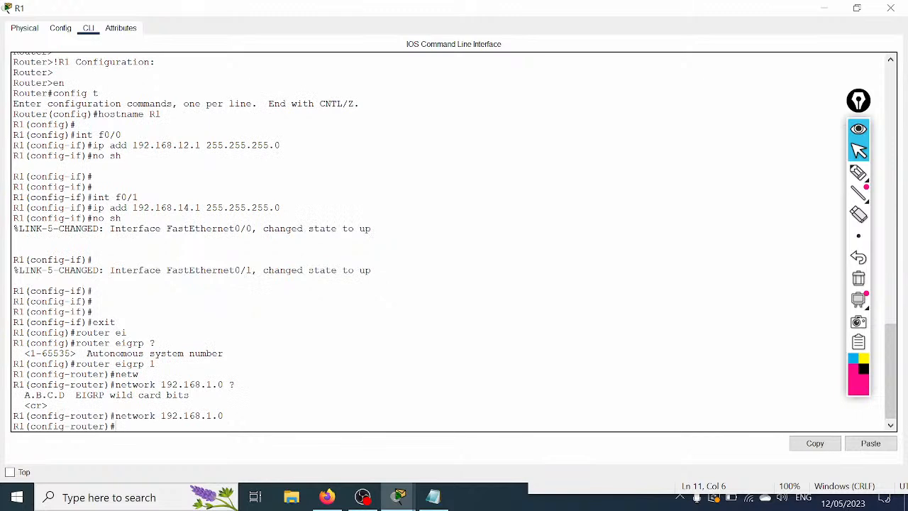
text(net)
key(Tab)
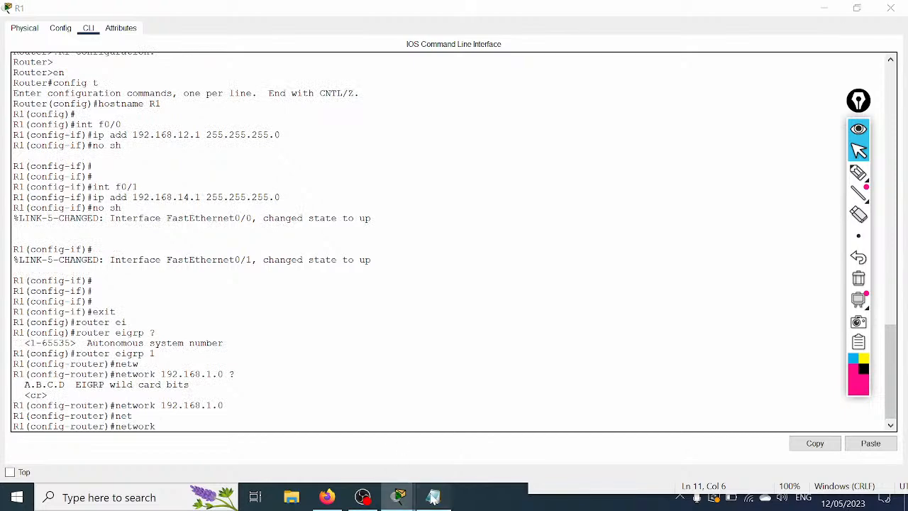
click(433, 497)
click(433, 497)
text(19)
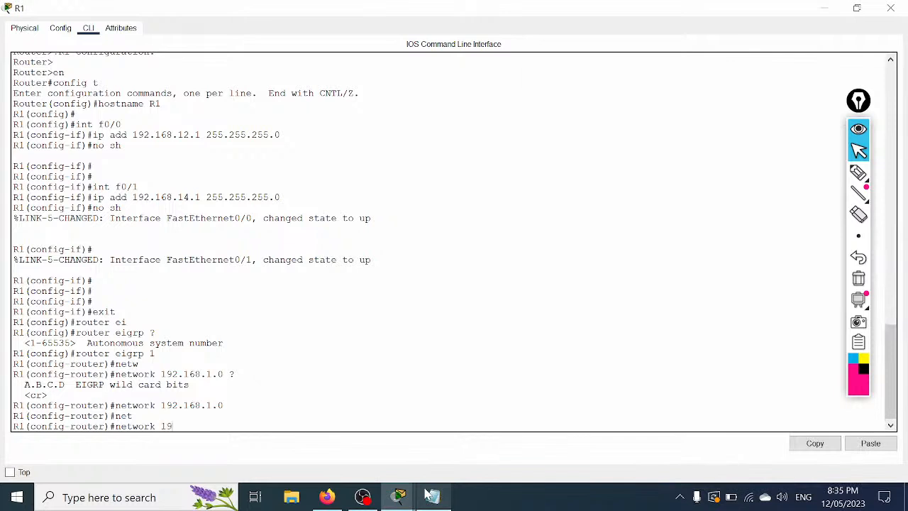
text(2.168.14.0)
key(Return)
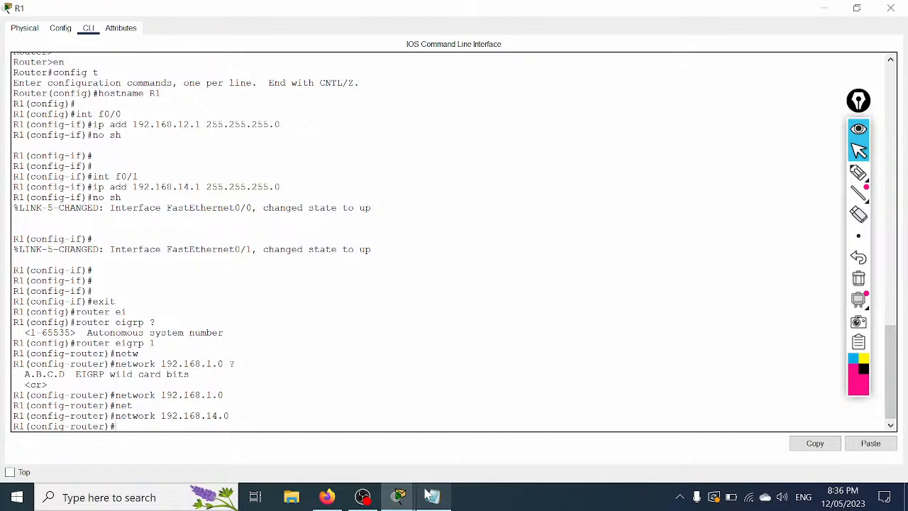
Step: Leave configuration mode and display R1's EIGRP neighbor table with show ip eigrp neighbors
key(ctrl+z)
key(Return)
key(Return)
key(Return)
text(sh ip ei)
key(Tab)
key(Return)
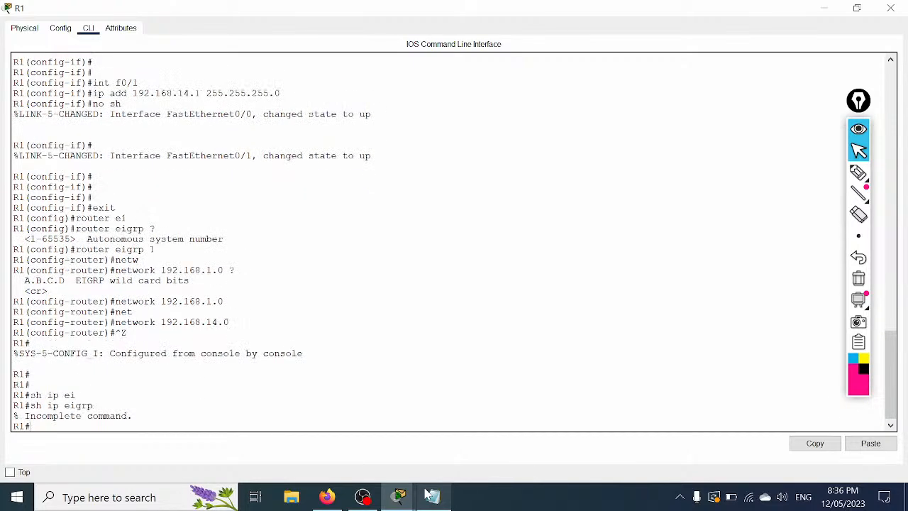
key(Up)
text(?)
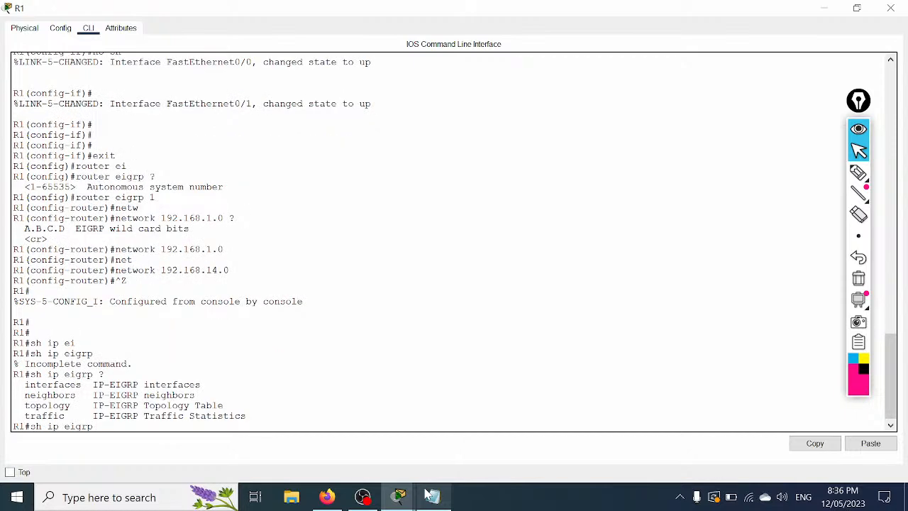
text(nei)
key(Tab)
key(Return)
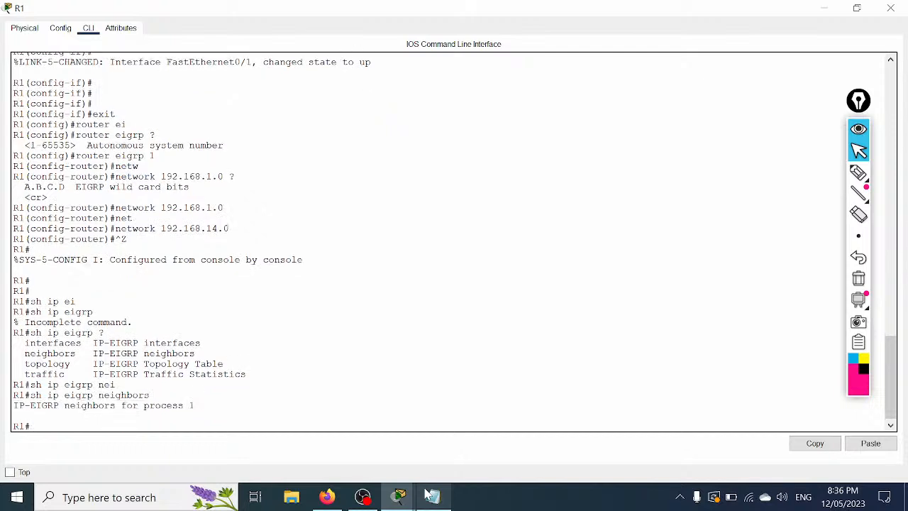
Step: Display R1's EIGRP topology table with show ip eigrp topology
text(sh ip ei)
key(Tab)
text(top)
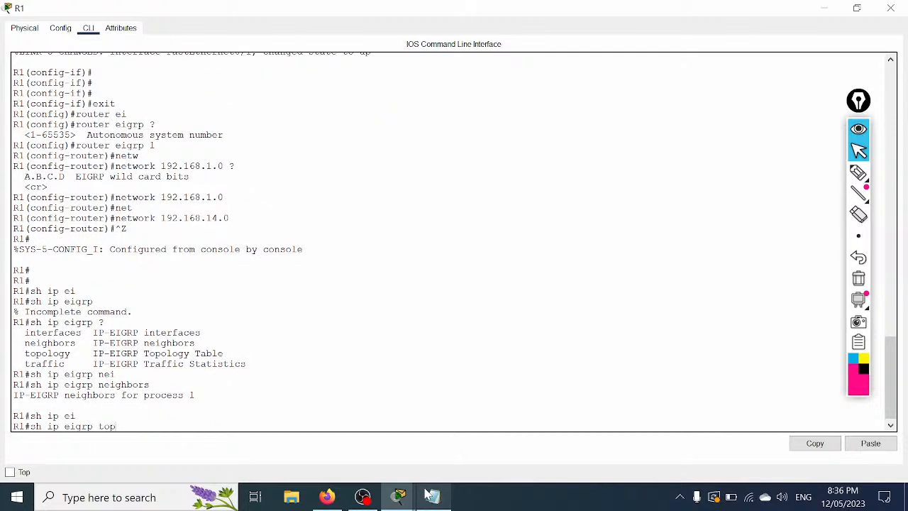
key(Tab)
key(Return)
key(Return)
key(Return)
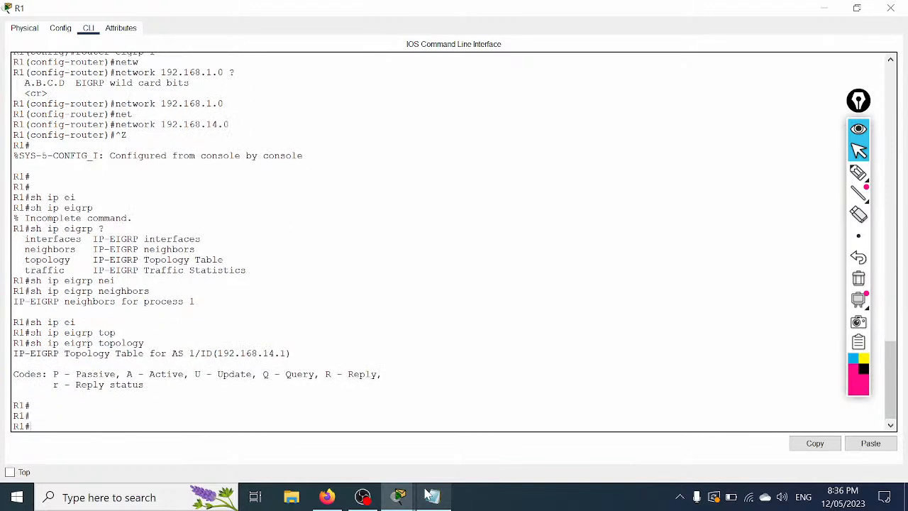
text(sh)
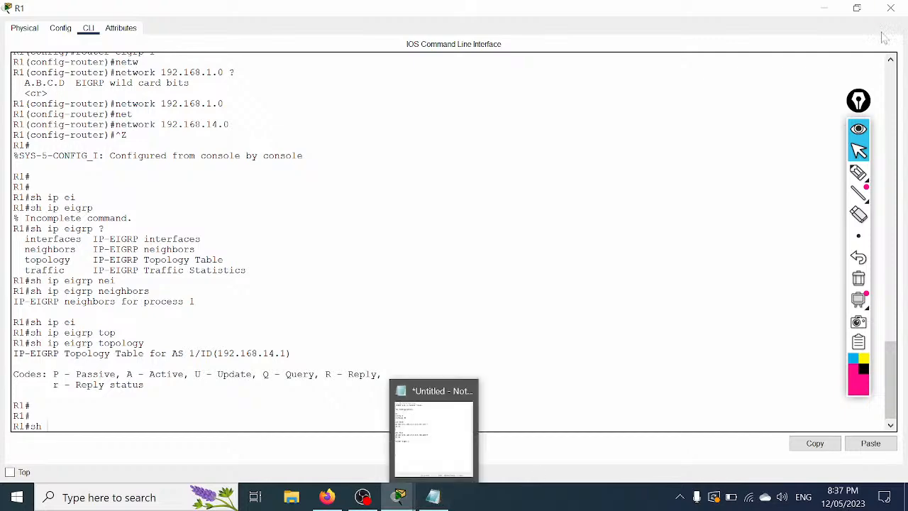
click(836, 10)
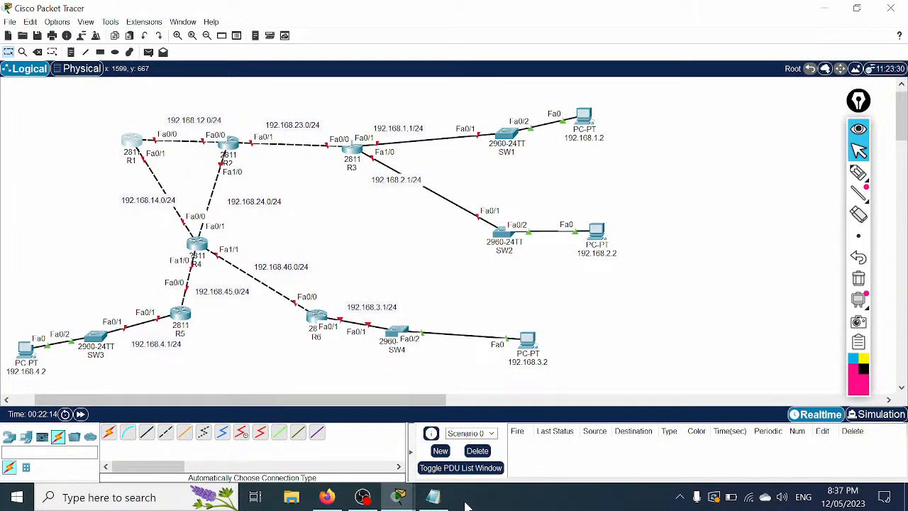
mouse_move(406, 502)
mouse_move(377, 440)
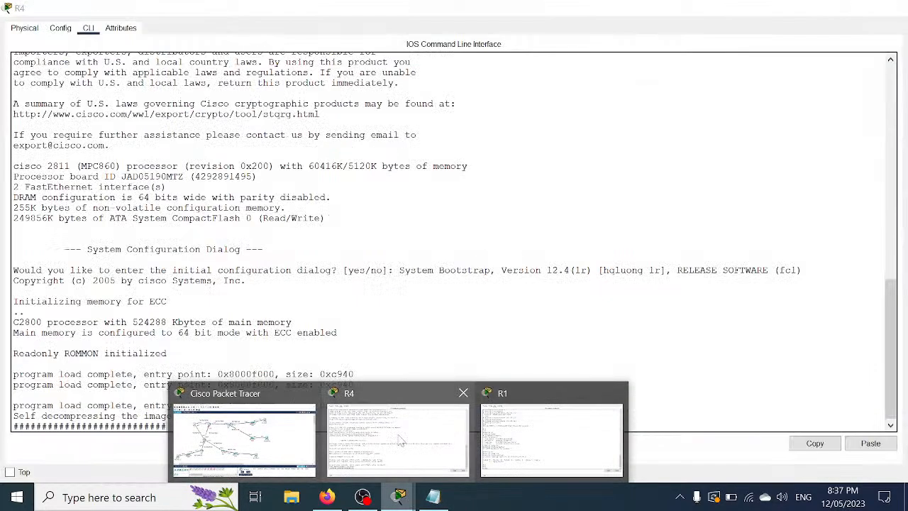
click(539, 434)
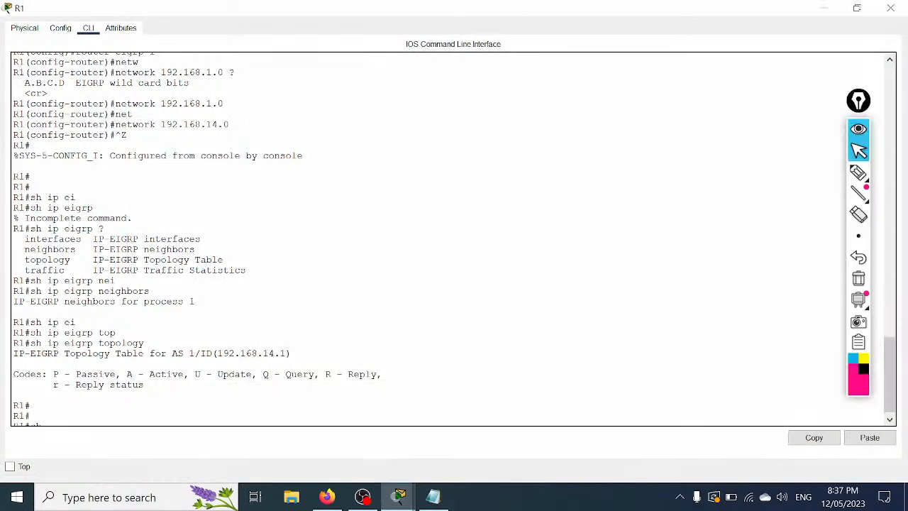
scroll(454, 238, up, 8)
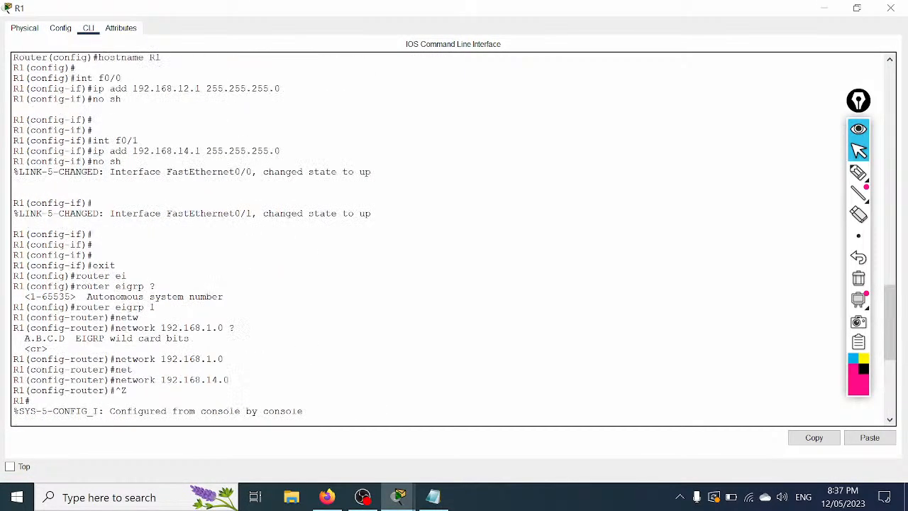
drag(640, 10, 608, 159)
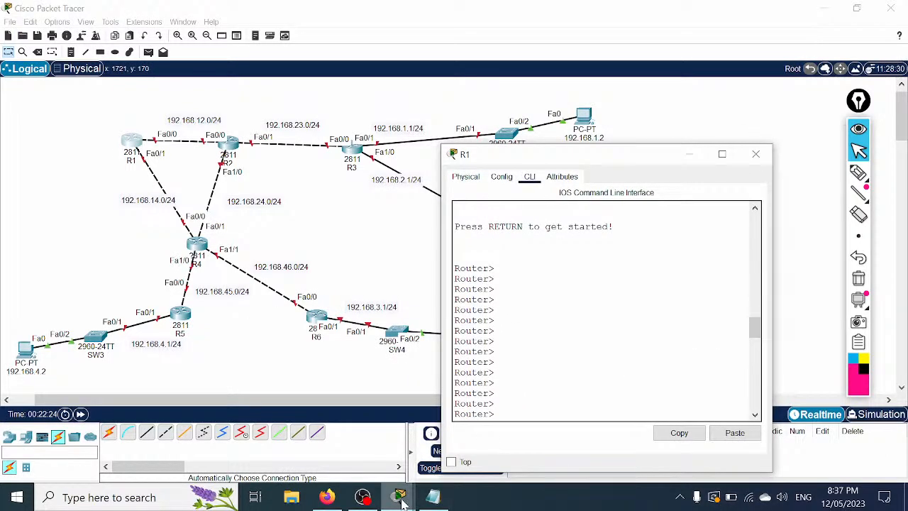
mouse_move(406, 500)
click(551, 438)
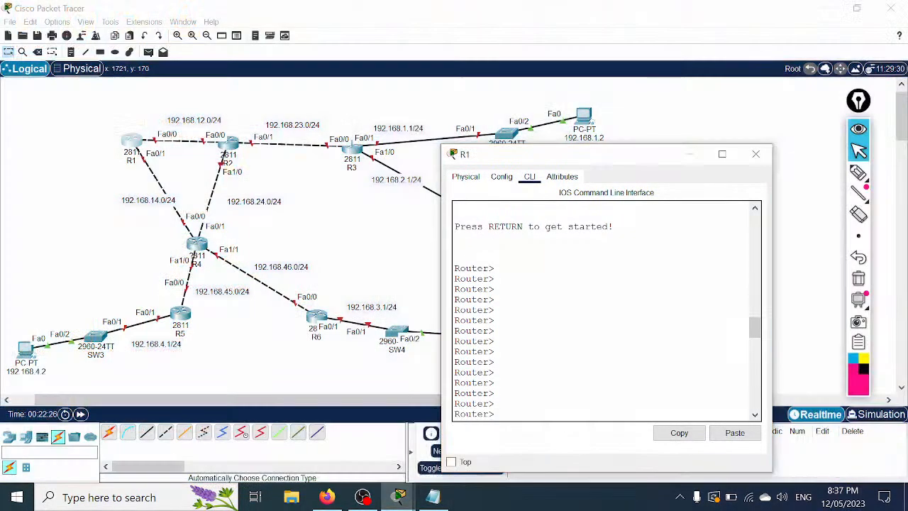
scroll(607, 311, up, 4)
scroll(607, 310, down, 5)
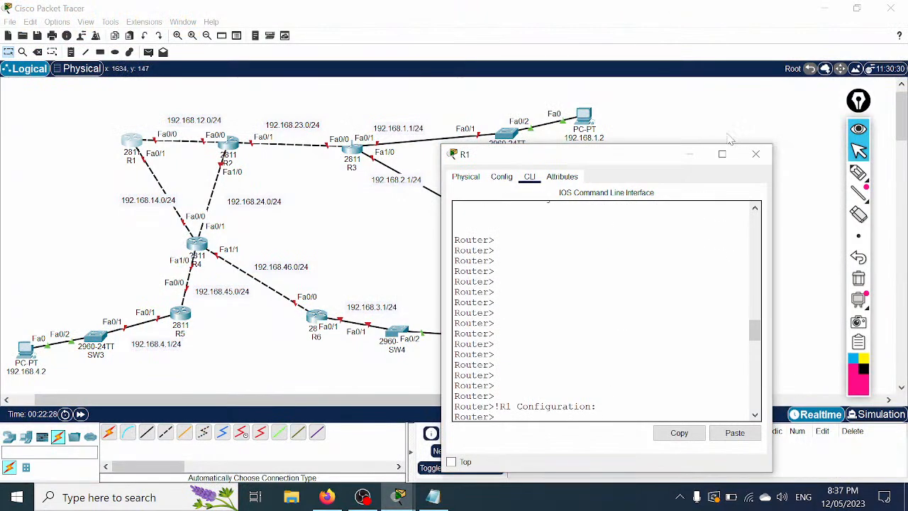
click(754, 154)
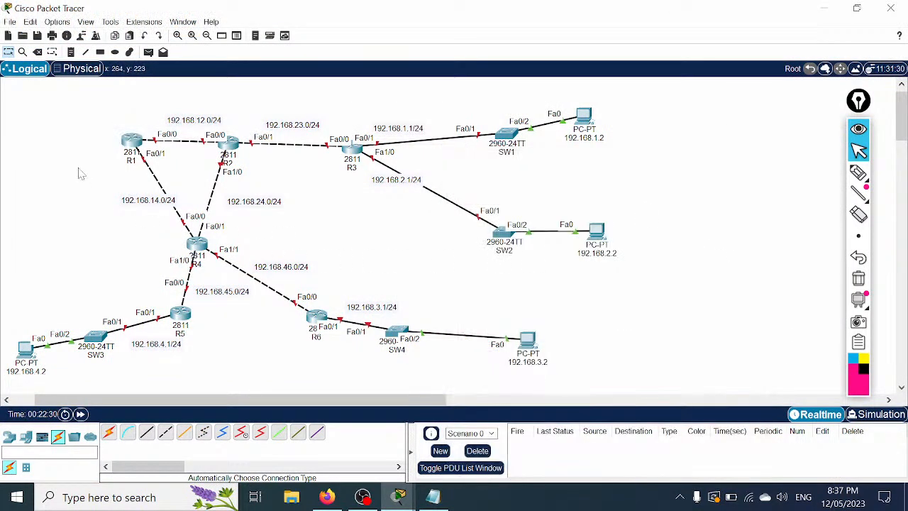
click(196, 245)
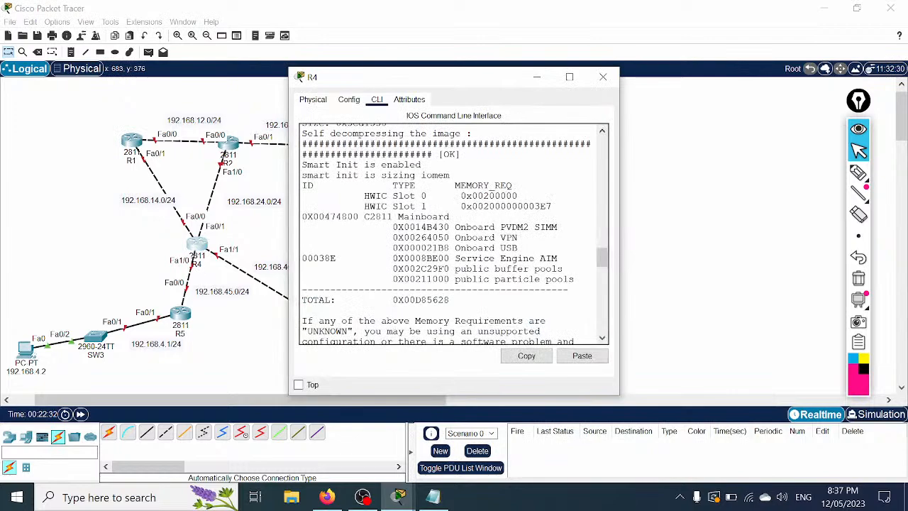
drag(620, 176, 901, 175)
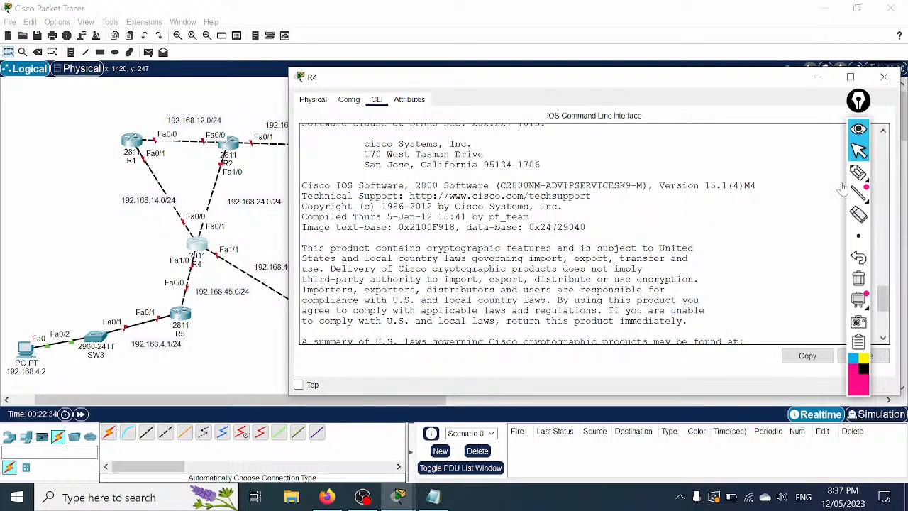
click(884, 76)
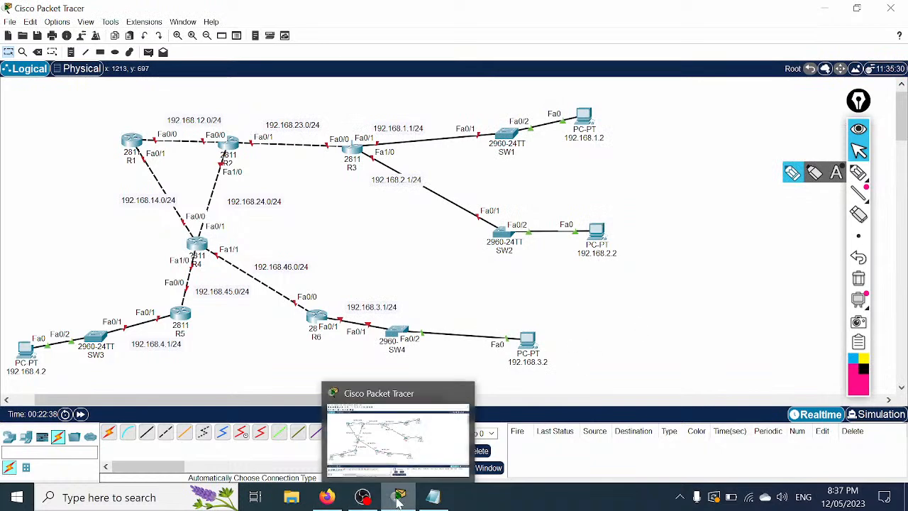
click(132, 140)
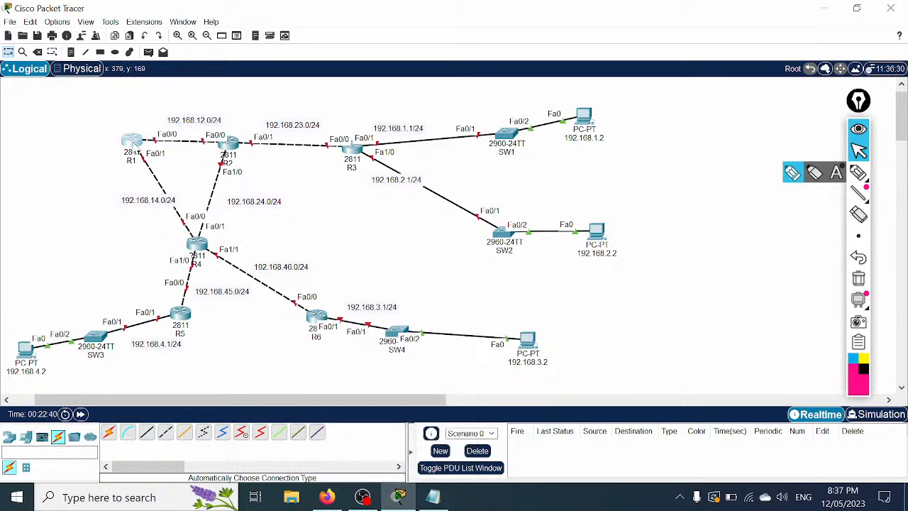
key(Return)
text(sh)
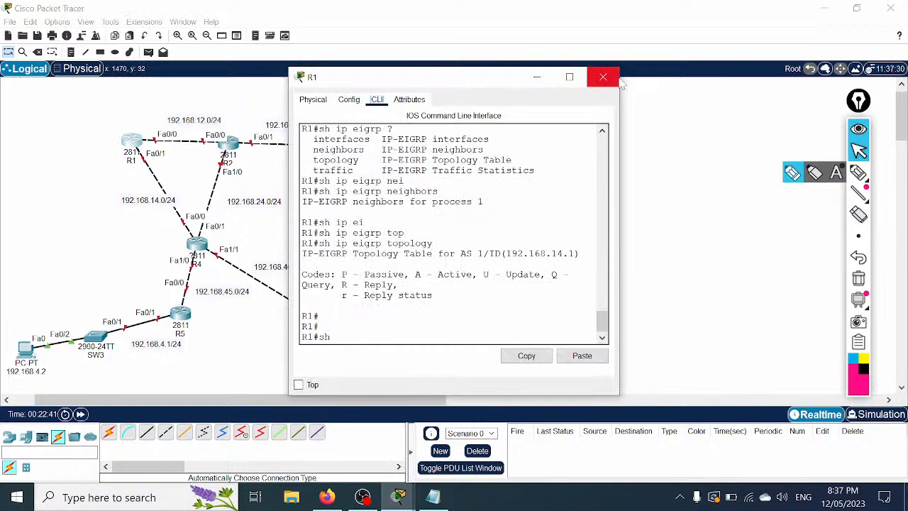
click(570, 76)
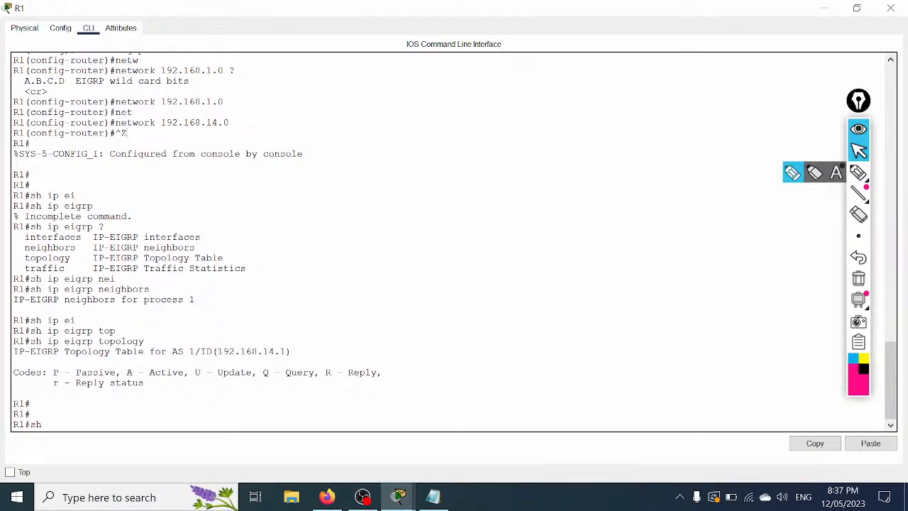
key(Return)
key(Return)
key(Return)
Step: Run show version on R1, highlighting IOS 15.1(4) and paging to register 0x2102
text(s)
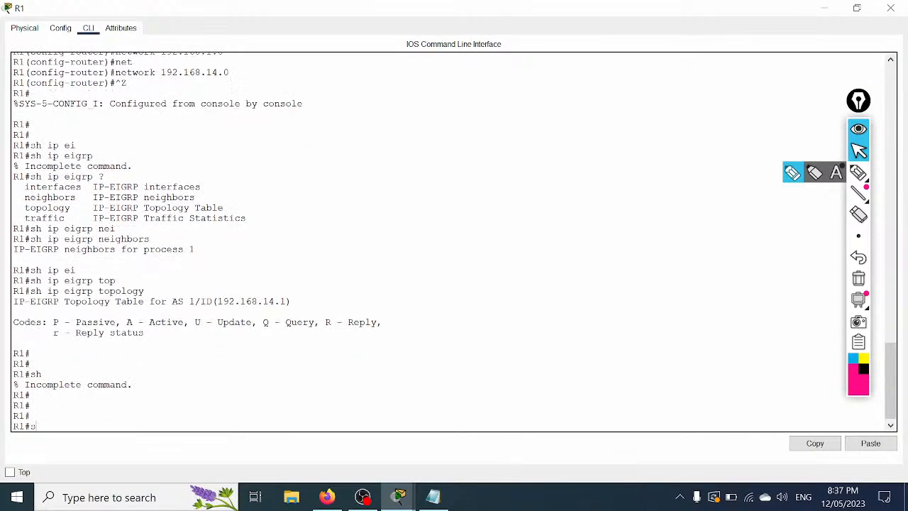
text(h ver)
key(Return)
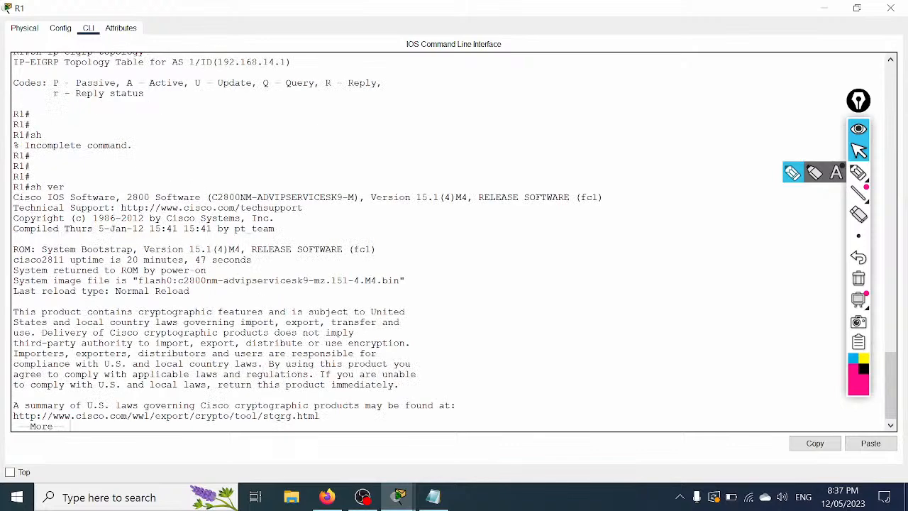
drag(417, 197, 455, 198)
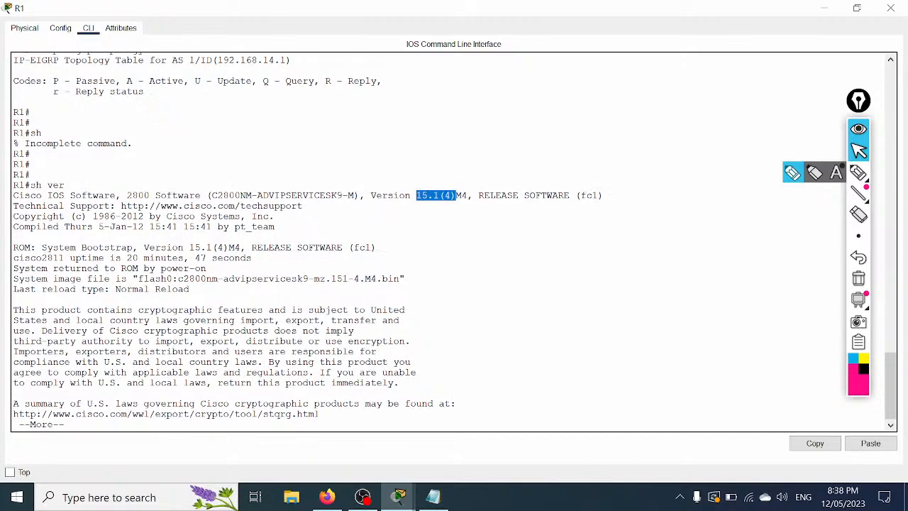
key(Return)
key(Return)
key(Return)
key(Return)
key(Return)
key(Return)
key(Return)
key(Return)
key(Return)
key(Return)
key(Return)
key(Return)
key(Return)
key(Return)
key(Return)
key(Return)
key(Return)
key(Return)
key(Return)
key(Return)
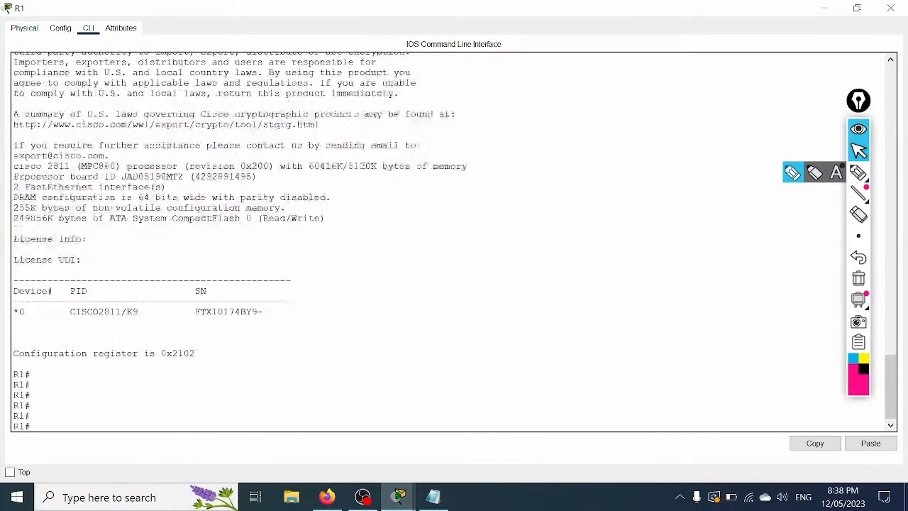
key(Return)
key(Return)
key(Return)
key(Return)
key(Return)
key(Return)
key(Return)
key(Return)
key(Return)
key(Return)
key(Return)
key(Return)
key(Return)
key(Return)
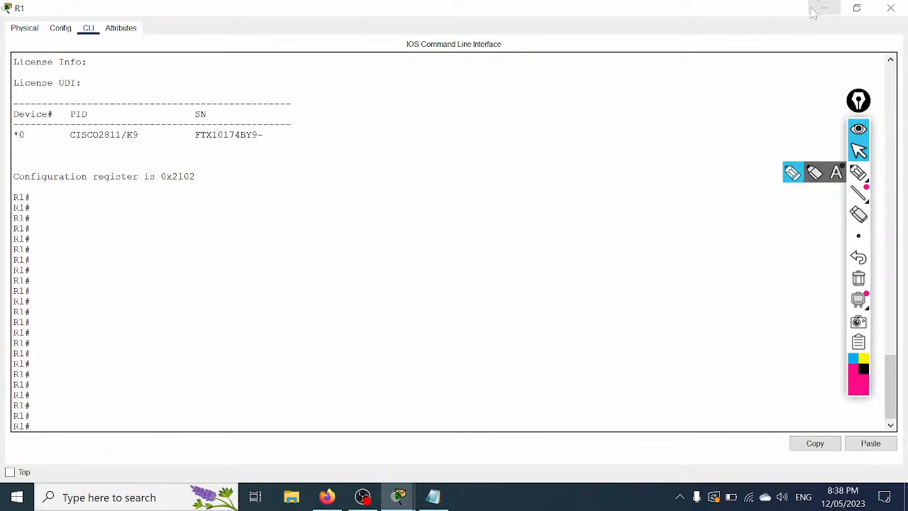
click(434, 500)
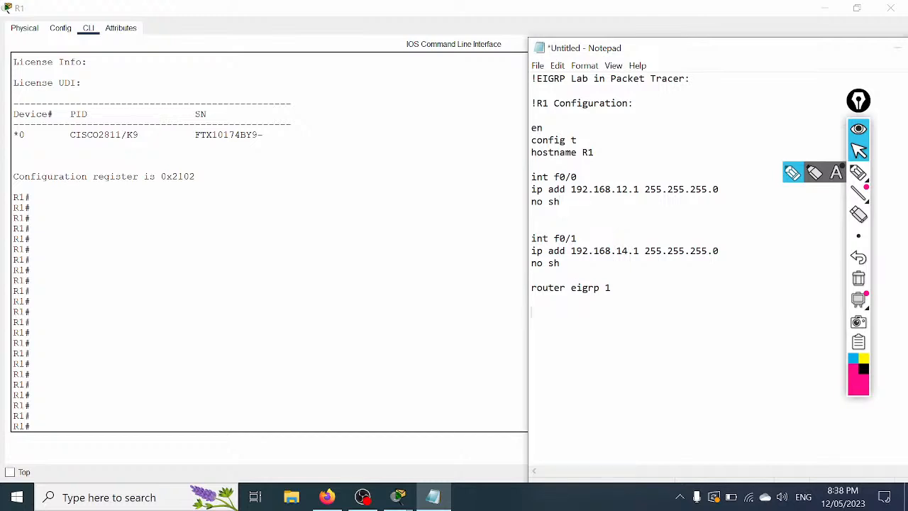
Step: Add network 192.168.12.0, network 192.168.14.0 and no auto-summary under router eigrp 1
text(ne)
key(BackSpace)
key(BackSpace)
key(BackSpace)
text(network 192.168.12.0)
text(network)
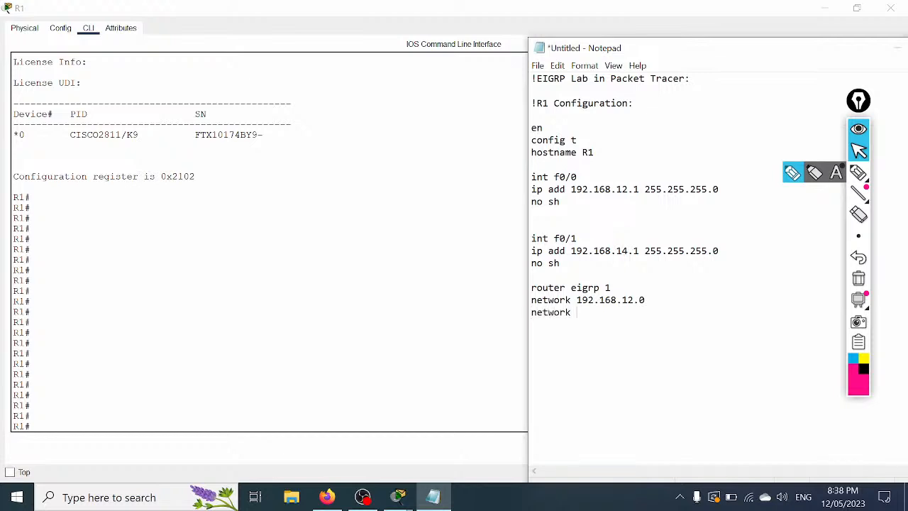
text( 192.168.14.0)
key(Return)
text(no auto)
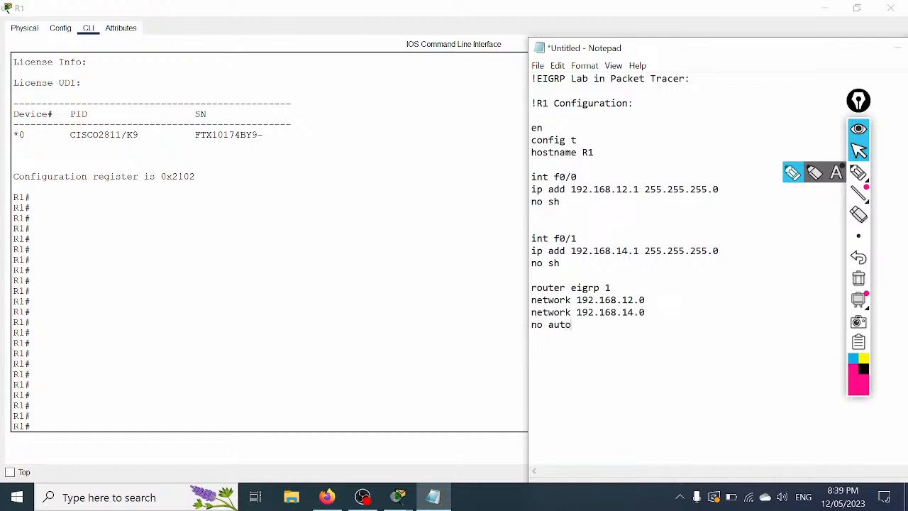
text(-summary)
key(Return)
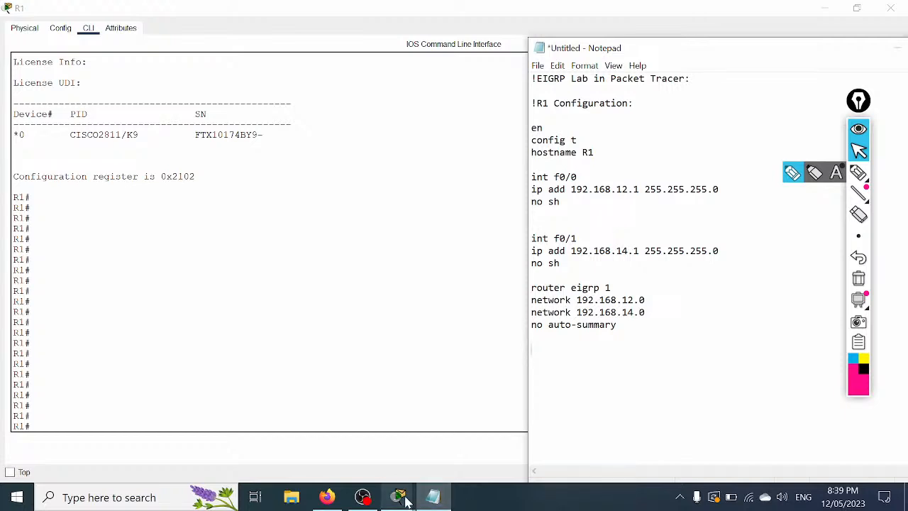
Step: Highlight the router eigrp 1 line, network 192.168.12.0 and f0/0 address 192.168.12.1 for explanation
mouse_move(401, 498)
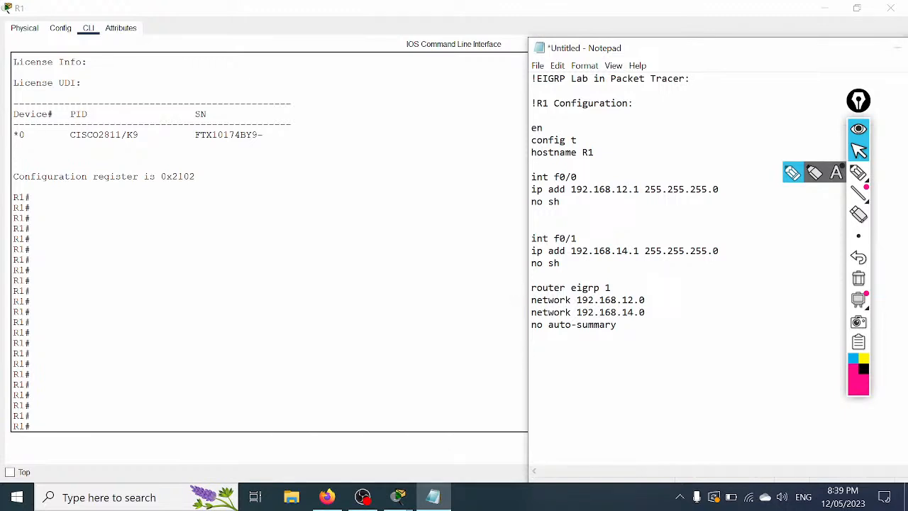
drag(532, 288, 611, 287)
drag(576, 300, 645, 300)
drag(531, 300, 571, 300)
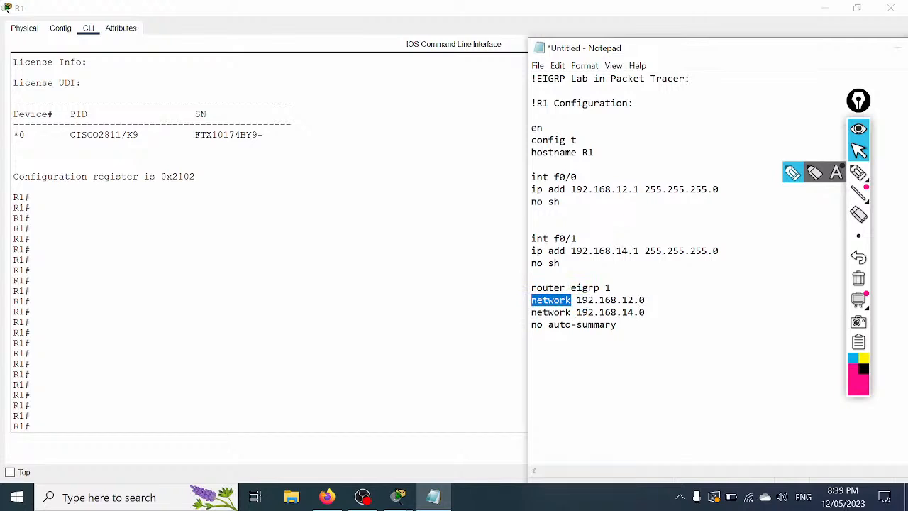
drag(571, 189, 639, 190)
drag(719, 189, 571, 189)
click(572, 189)
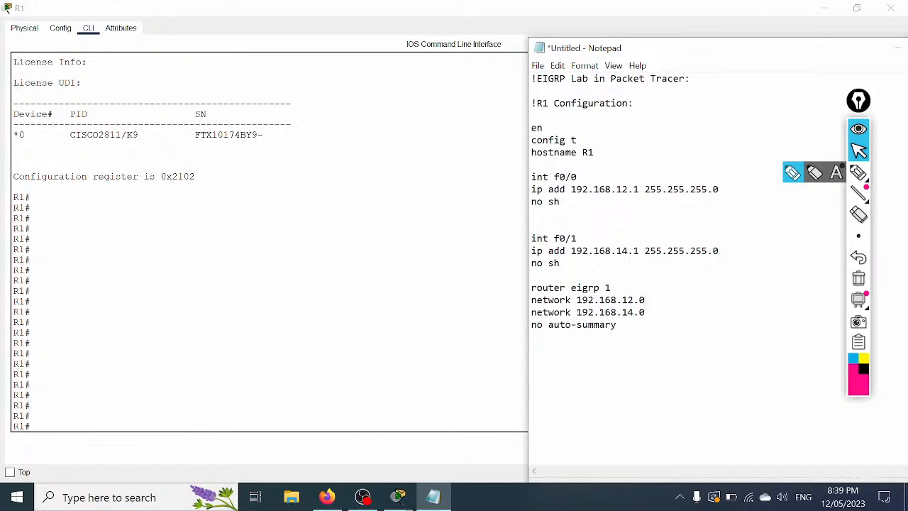
Step: Add and then remove 0.0.0.255 wildcard masks on both network lines, then minimize R1's CLI
text(0.0.0.255 0.0.0.255)
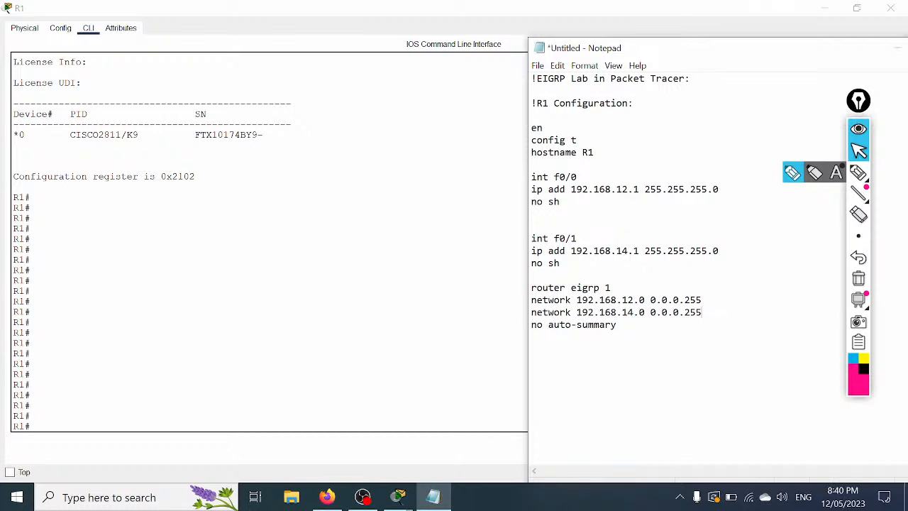
key(shift+Left)
key(shift+Left)
key(shift+Left)
key(shift+Left)
key(shift+Left)
key(shift+Left)
key(shift+Left)
key(shift+Left)
key(shift+Left)
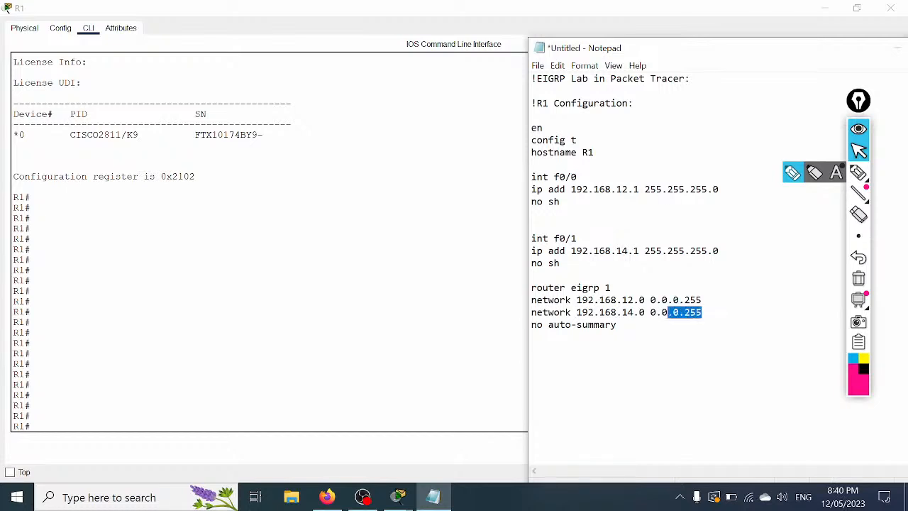
key(BackSpace)
key(Up)
key(End)
key(shift+Left)
key(shift+Left)
key(shift+Left)
key(shift+Left)
key(shift+Left)
key(shift+Left)
key(shift+Left)
key(shift+Left)
key(shift+Left)
key(BackSpace)
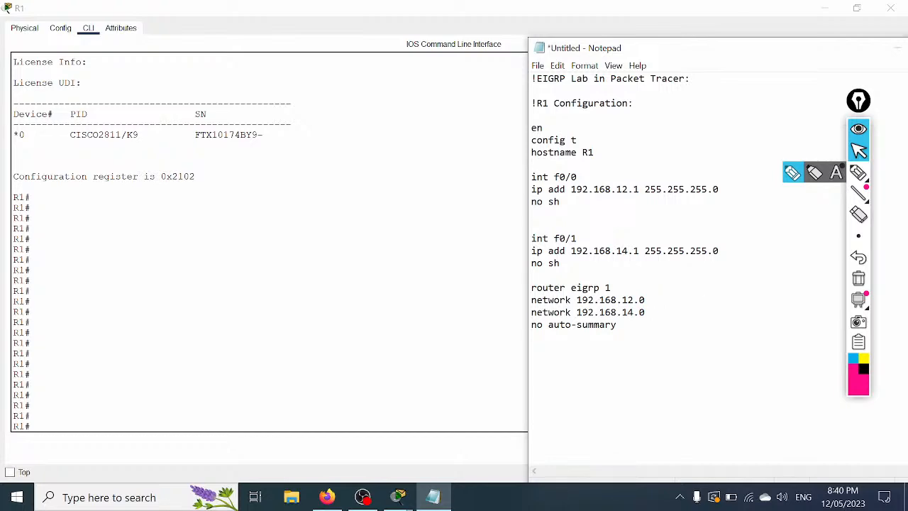
click(826, 8)
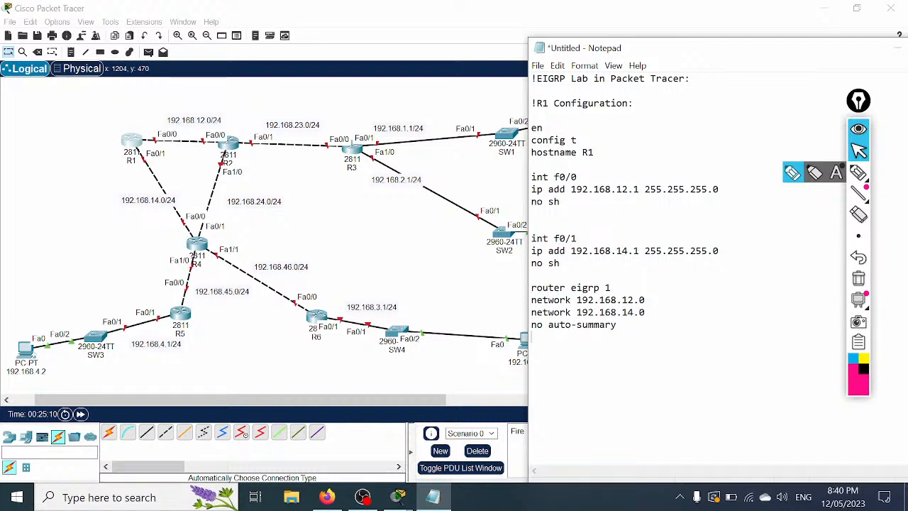
Step: Add a dashed divider and paste a copy of the R1 configuration below it
key(Return)
text(---------------------------------)
drag(617, 324, 525, 105)
key(ctrl+c)
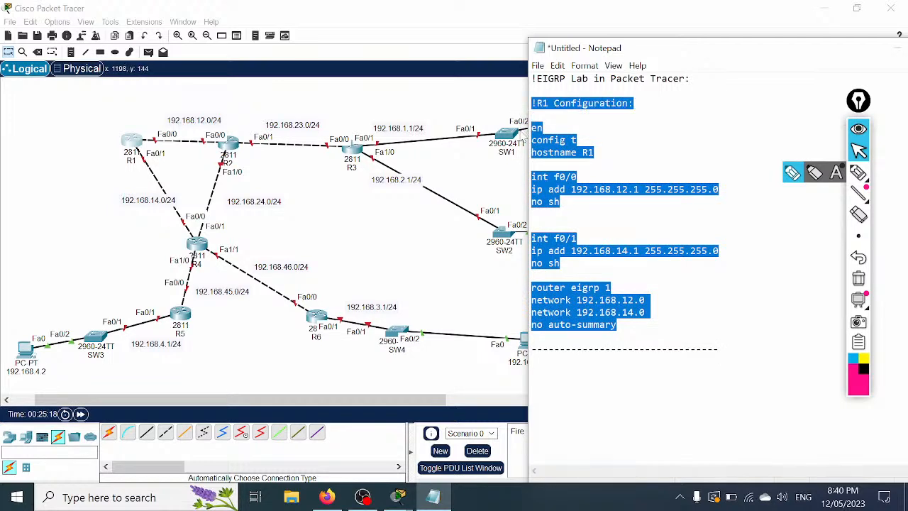
click(726, 349)
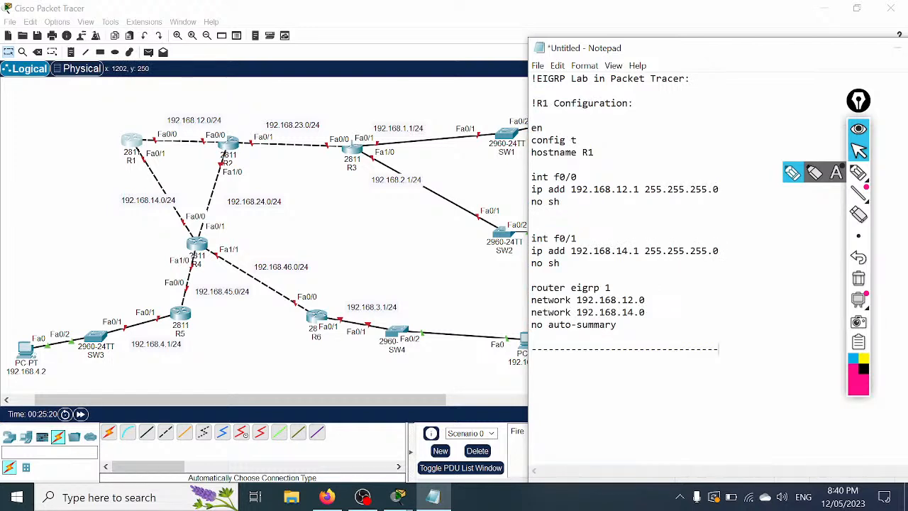
key(ctrl+v)
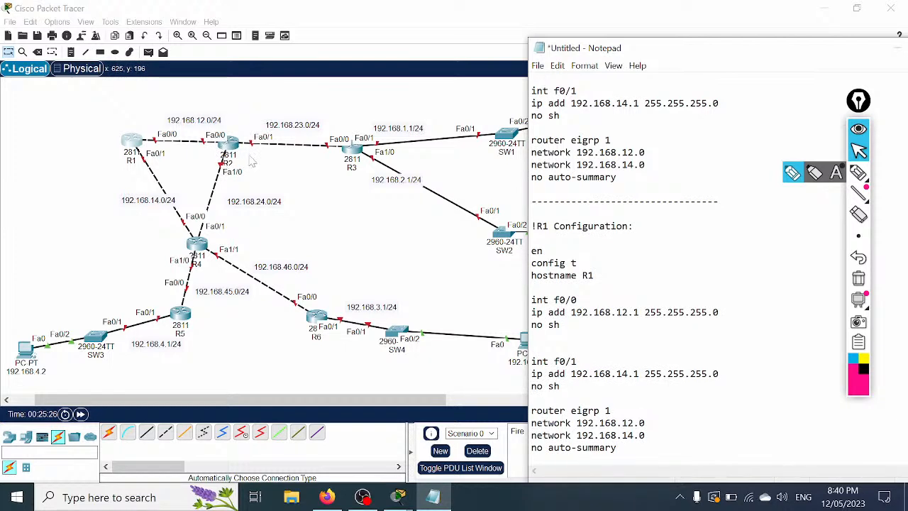
Step: Change the copy to hostname R2, f0/0 192.168.12.2 and f0/1 192.168.23.2
drag(594, 275, 588, 276)
text(2)
drag(639, 312, 633, 312)
text(2)
mouse_move(628, 374)
mouse_down()
mouse_move(616, 373)
mouse_move(633, 374)
mouse_up()
text(23.2)
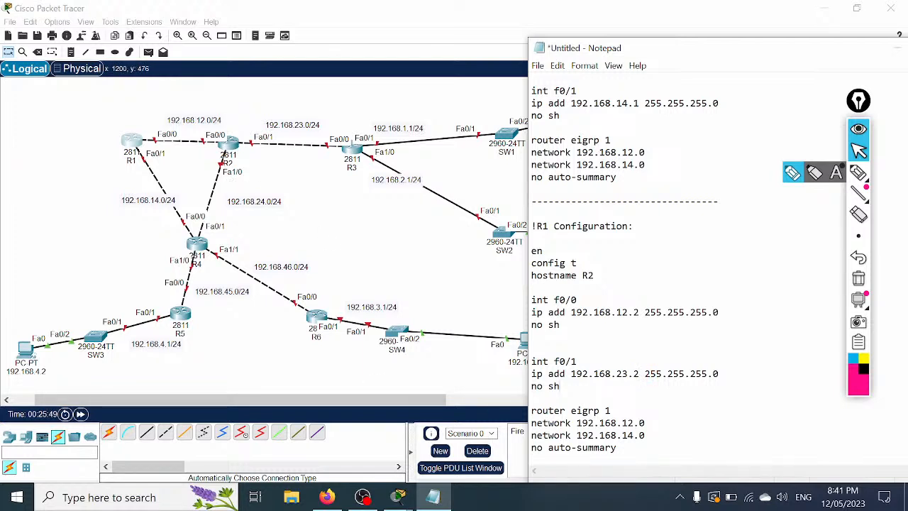
Step: Duplicate the f0/1 block as interface f1/0 with address 192.168.24.2
drag(560, 387, 532, 362)
key(ctrl+c)
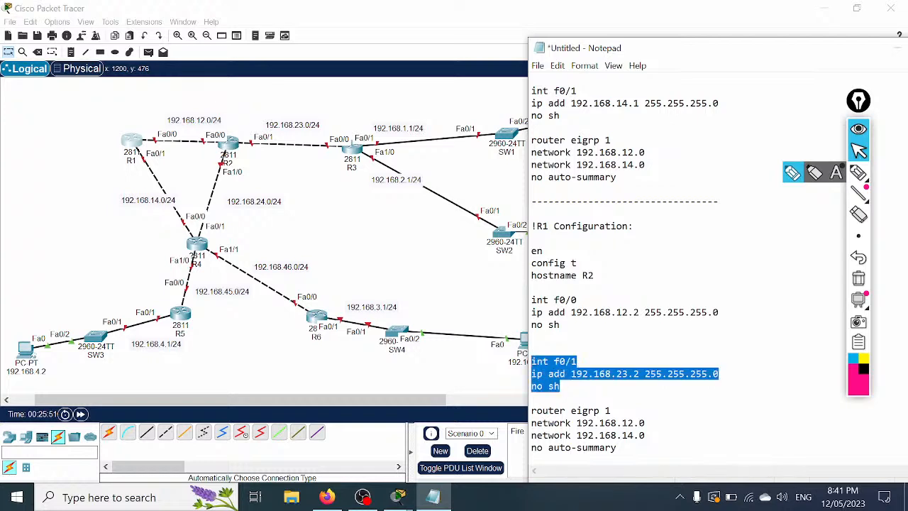
click(560, 386)
key(Return)
key(Return)
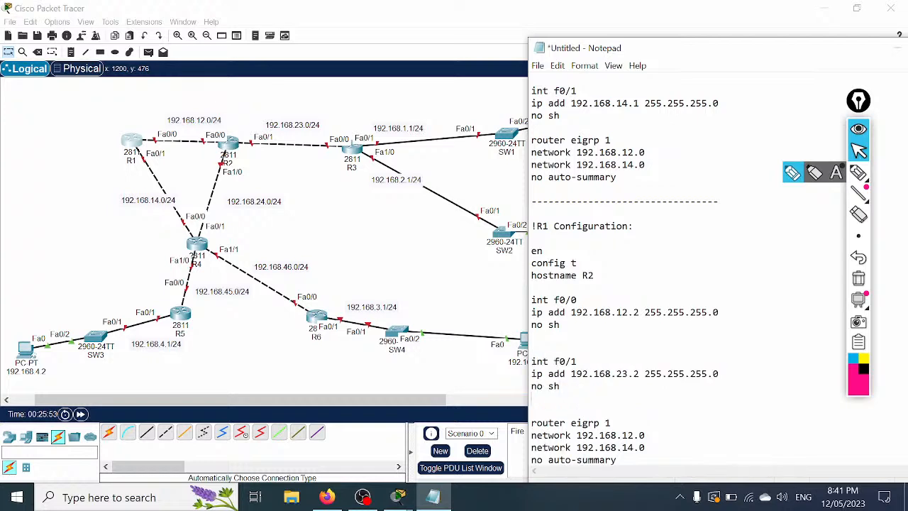
key(ctrl+v)
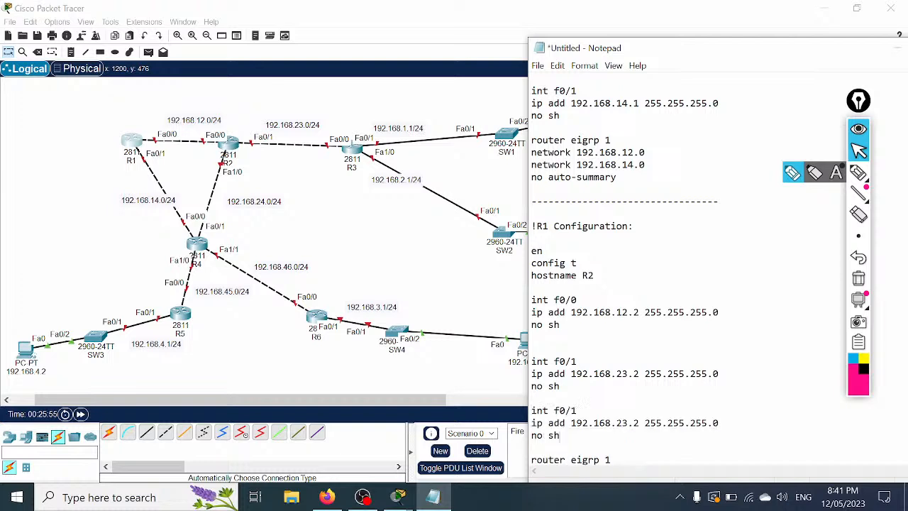
drag(577, 411, 560, 411)
text(0/)
text(1/)
scroll(624, 283, down, 1)
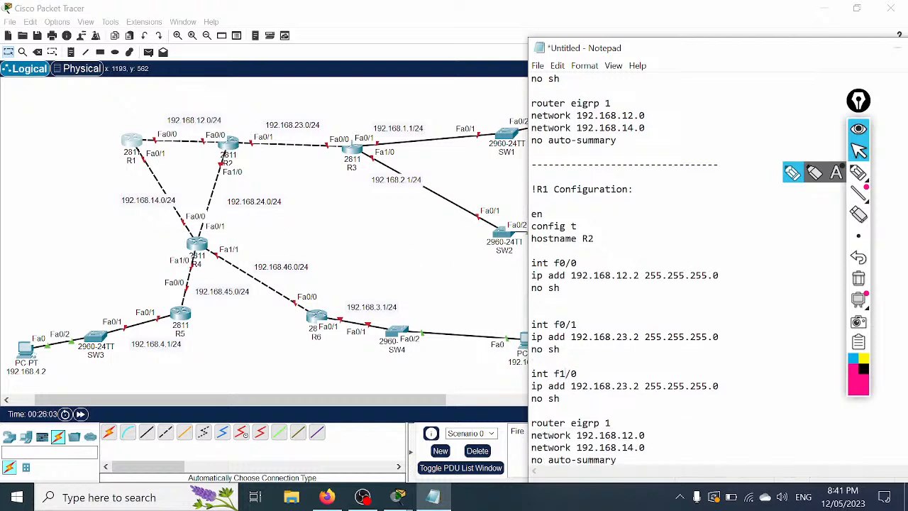
drag(629, 386, 622, 386)
text(4)
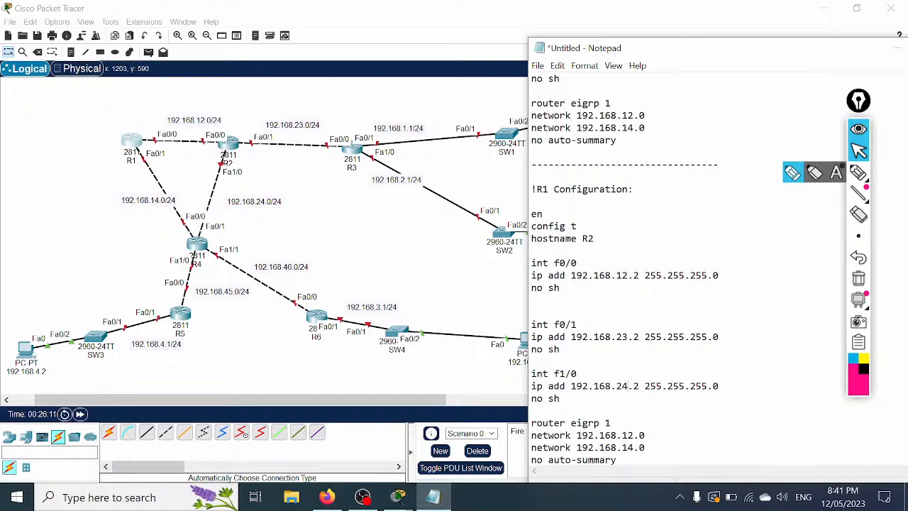
Step: Set R2's network lines to 192.168.12.0, 192.168.23.0 and 192.168.24.0
scroll(717, 269, down, 1)
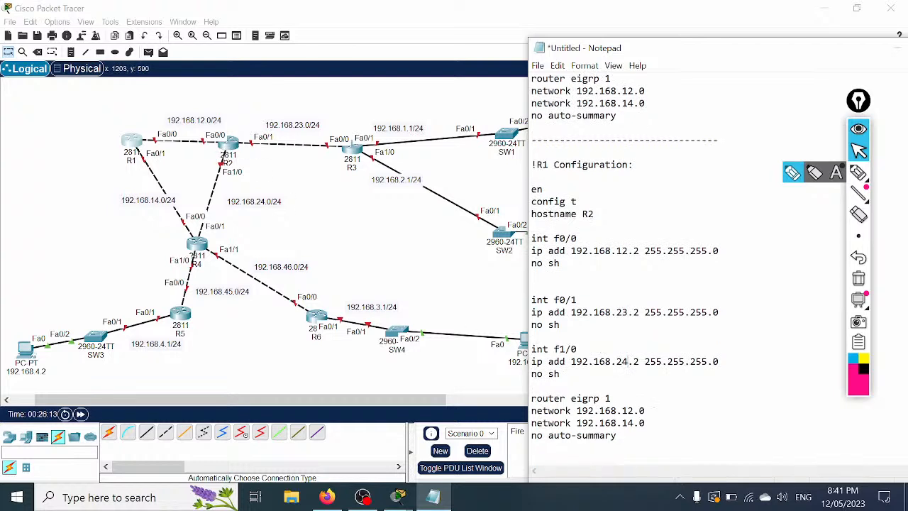
drag(651, 411, 531, 411)
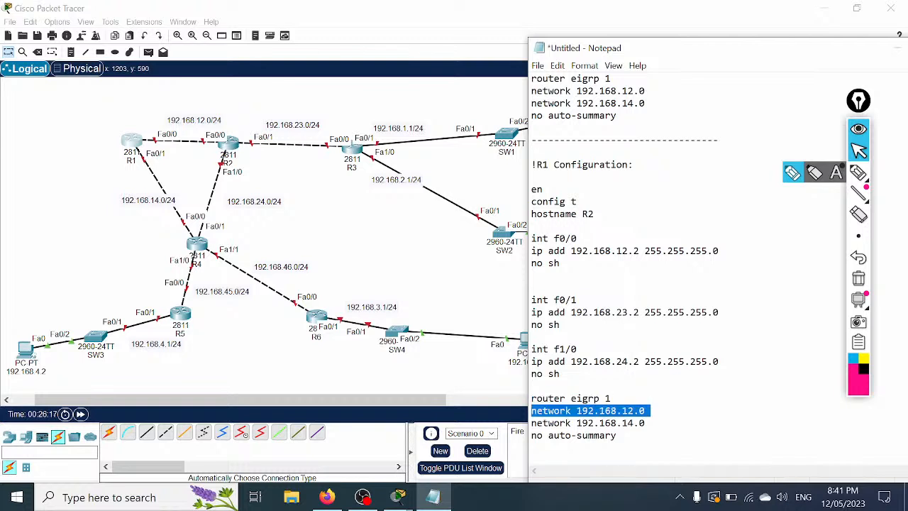
drag(634, 423, 622, 423)
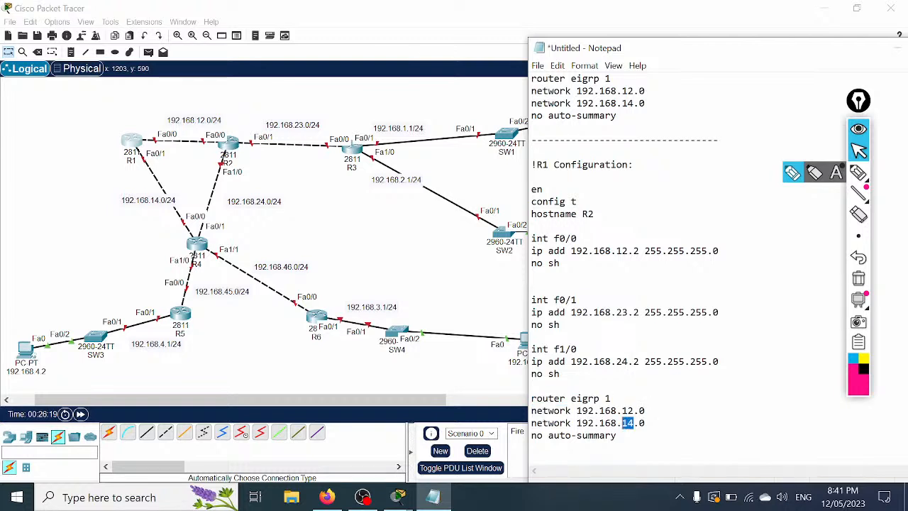
text(23)
drag(645, 422, 531, 423)
key(ctrl+c)
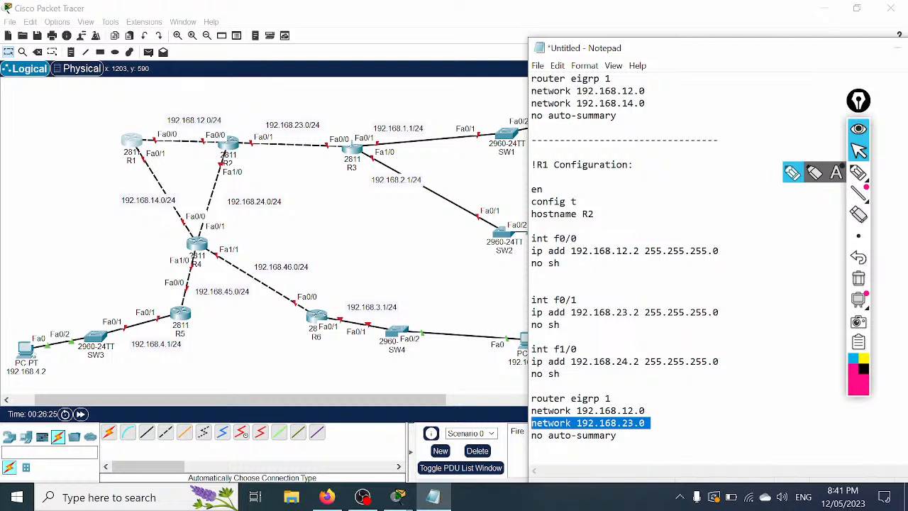
click(650, 423)
key(Return)
key(ctrl+v)
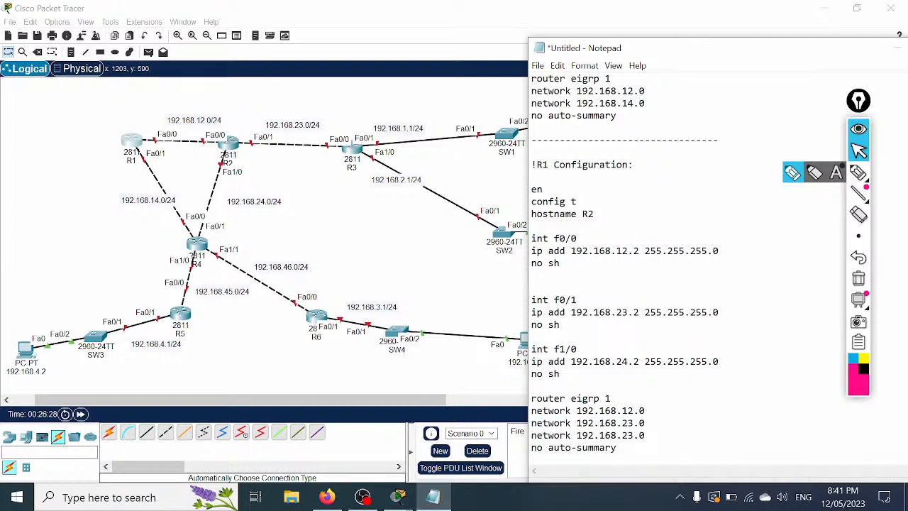
drag(634, 436, 627, 436)
text(4)
Step: Handwrite Class 'c' and N.N.N.H in pink and circle the host octets of R2's addresses
click(793, 175)
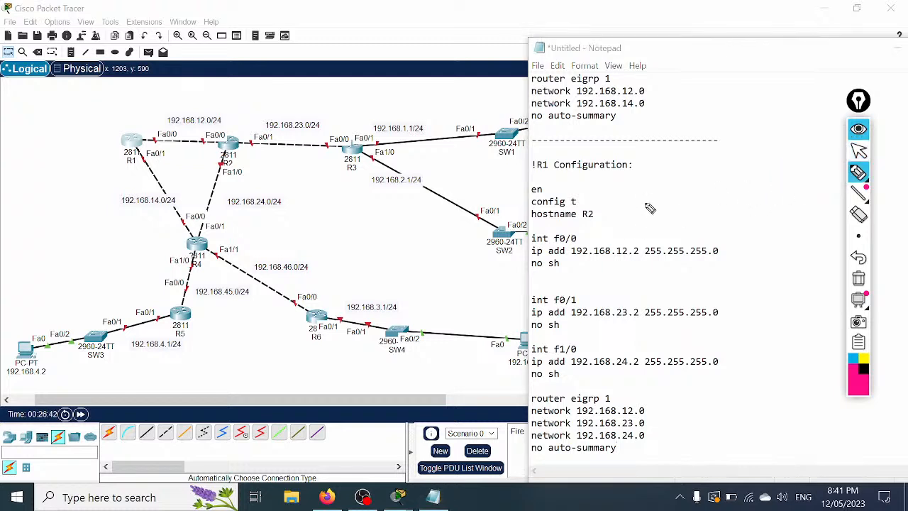
mouse_move(655, 189)
mouse_down()
mouse_move(648, 202)
mouse_move(728, 154)
mouse_move(734, 139)
mouse_up()
drag(710, 144, 714, 151)
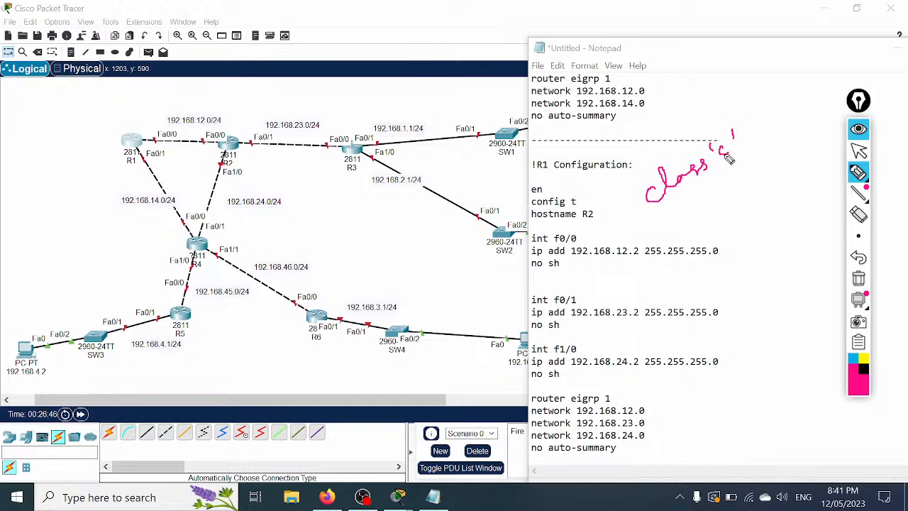
mouse_move(675, 220)
mouse_down()
mouse_move(769, 170)
mouse_move(760, 174)
mouse_up()
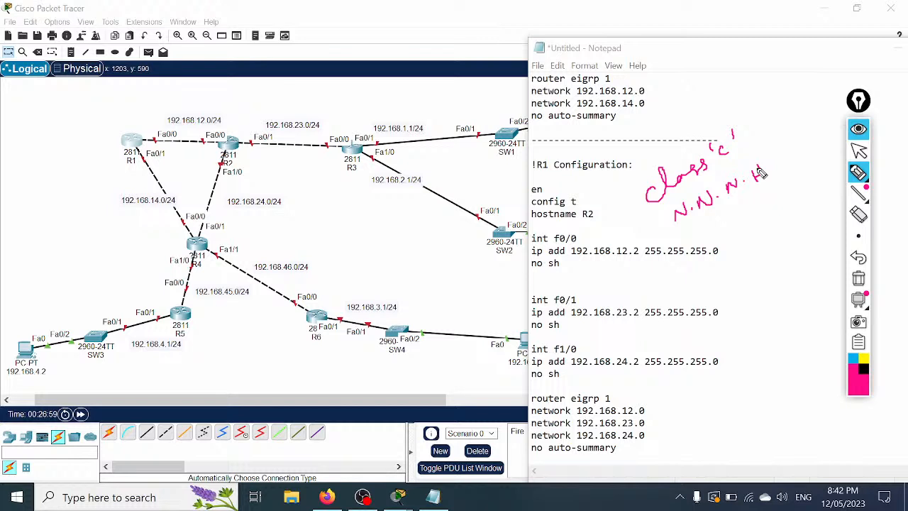
drag(763, 167, 764, 182)
mouse_move(574, 263)
mouse_down()
mouse_move(637, 268)
mouse_move(641, 248)
mouse_up()
mouse_move(642, 306)
mouse_down()
mouse_move(636, 316)
mouse_move(641, 308)
mouse_up()
mouse_move(640, 362)
mouse_down()
mouse_move(632, 365)
mouse_move(639, 359)
mouse_up()
drag(644, 317, 706, 318)
Step: Tick the 255 mask octets and jot CCNA and E1 notes near the top
mouse_move(667, 284)
mouse_down()
mouse_move(659, 303)
mouse_move(695, 307)
mouse_up()
mouse_move(644, 367)
mouse_down()
mouse_move(678, 355)
mouse_move(677, 373)
mouse_move(708, 368)
mouse_up()
drag(713, 335, 708, 354)
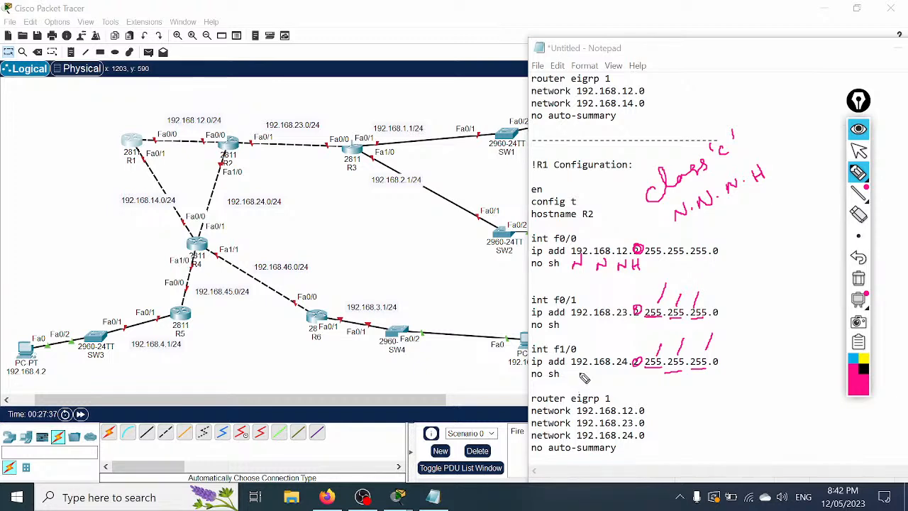
mouse_move(744, 84)
mouse_down()
mouse_move(745, 103)
mouse_move(769, 104)
mouse_move(789, 87)
mouse_move(798, 98)
mouse_move(825, 97)
mouse_up()
drag(826, 82, 814, 97)
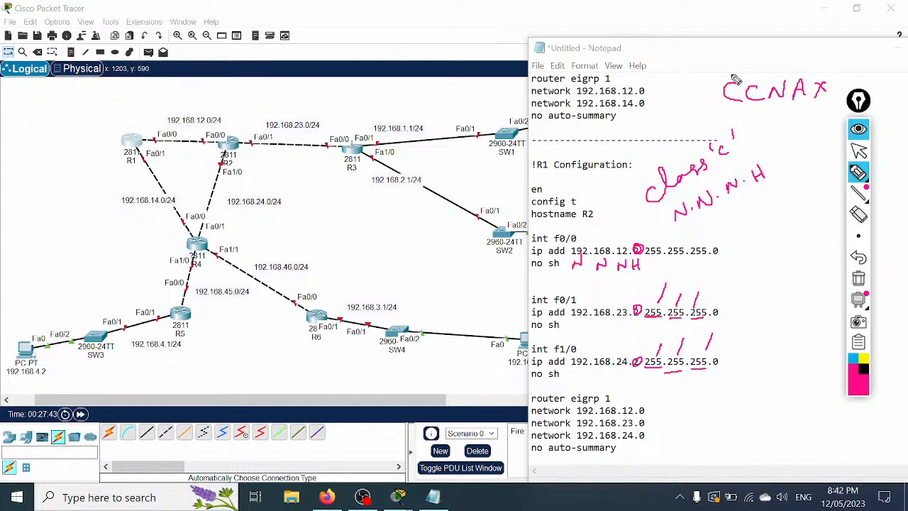
mouse_move(742, 60)
mouse_down()
mouse_move(743, 71)
mouse_move(767, 71)
mouse_move(827, 60)
mouse_up()
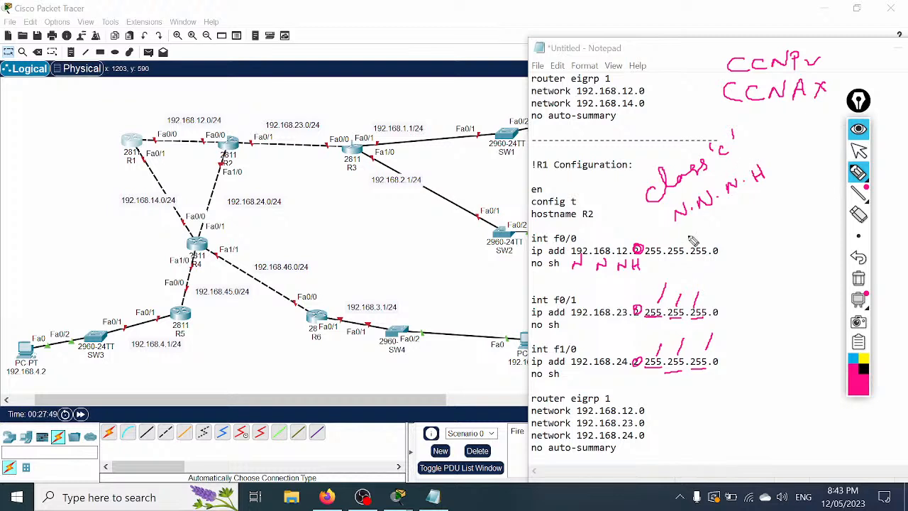
mouse_move(626, 42)
mouse_down()
mouse_move(641, 57)
mouse_move(640, 42)
mouse_up()
mouse_move(627, 50)
mouse_down()
mouse_move(652, 51)
mouse_move(650, 60)
mouse_up()
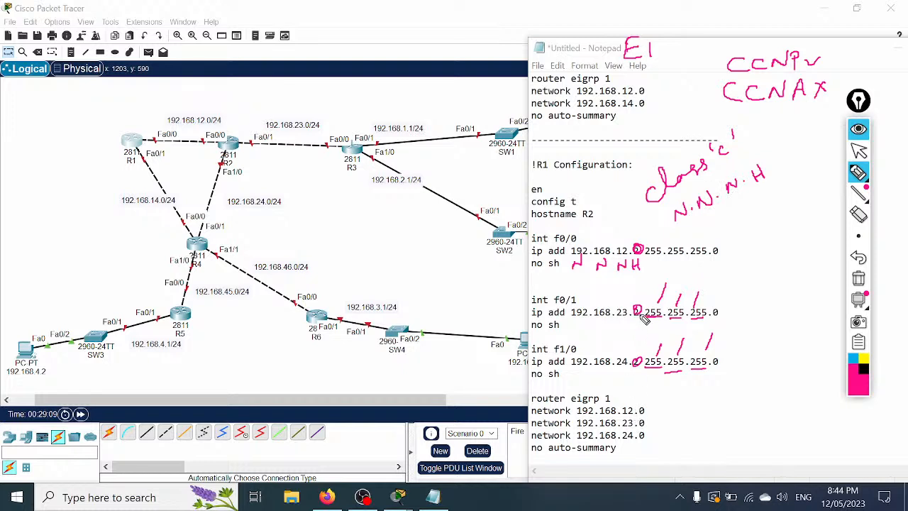
Step: Pen-mark R2's f0/1 address, network lines and topology links, then clear all annotations
drag(617, 322, 640, 322)
drag(641, 376, 615, 377)
mouse_move(653, 411)
mouse_down()
mouse_move(665, 405)
mouse_move(664, 428)
mouse_up()
mouse_move(270, 124)
mouse_down()
mouse_move(262, 139)
mouse_move(223, 126)
mouse_up()
drag(219, 170, 241, 166)
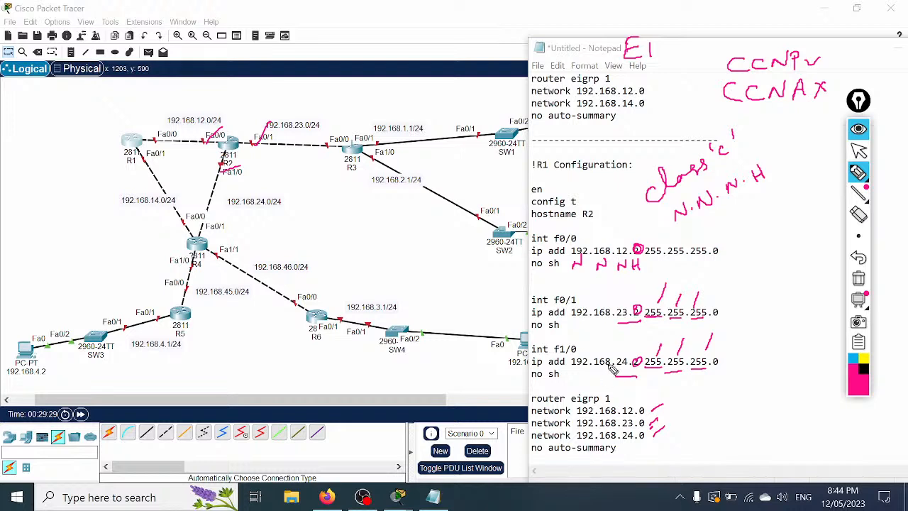
click(858, 278)
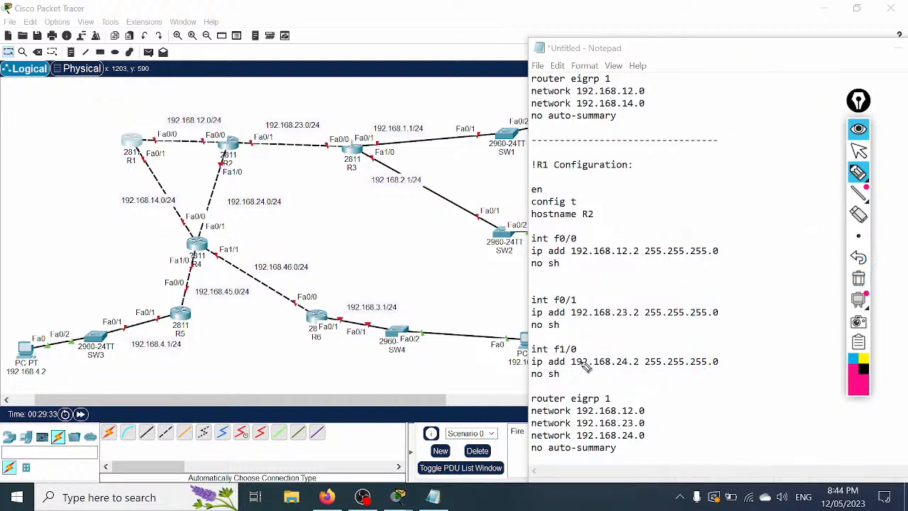
click(859, 151)
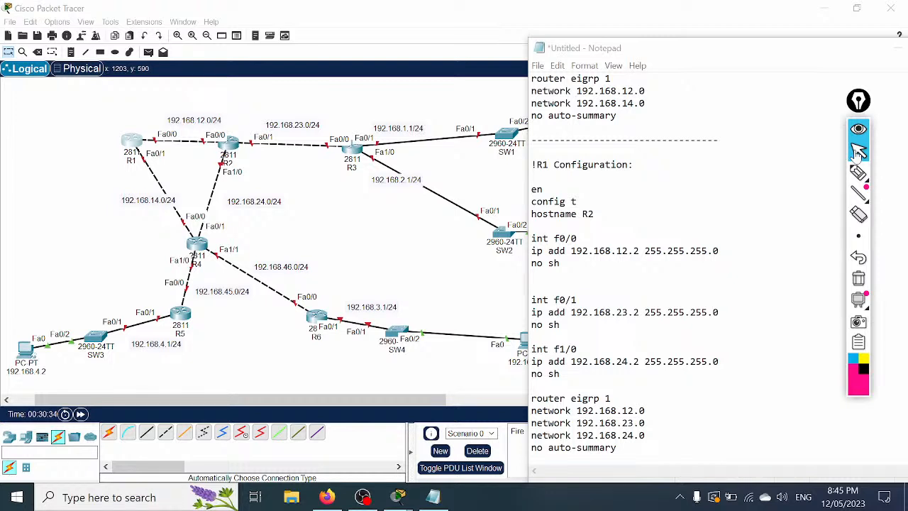
mouse_move(858, 172)
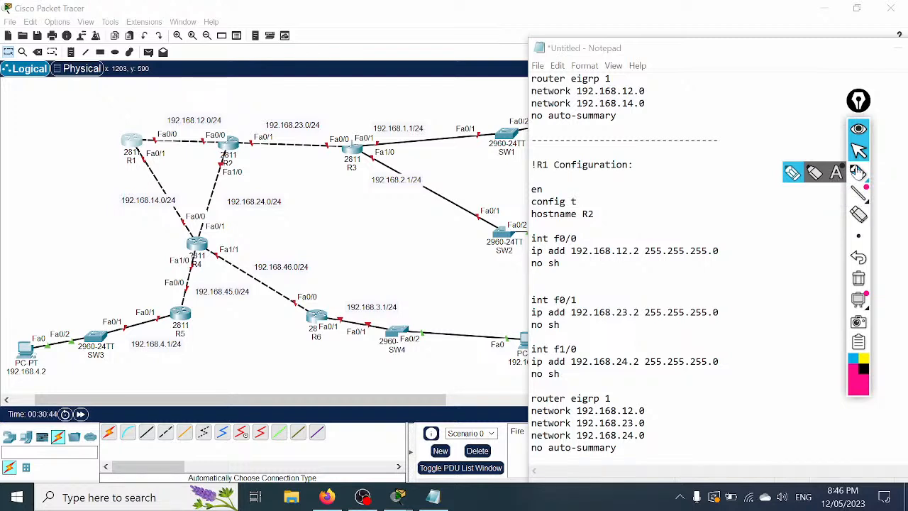
click(801, 179)
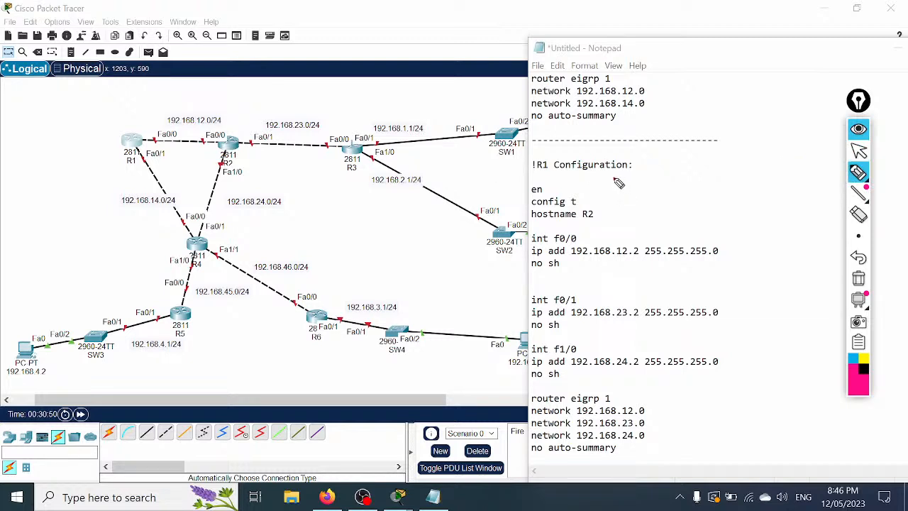
mouse_move(617, 184)
mouse_down()
mouse_move(605, 188)
mouse_move(623, 191)
mouse_up()
mouse_move(631, 181)
mouse_down()
mouse_move(623, 201)
mouse_move(650, 200)
mouse_up()
mouse_move(793, 174)
mouse_down()
mouse_move(791, 184)
mouse_move(825, 181)
mouse_up()
mouse_move(670, 157)
mouse_down()
mouse_move(675, 179)
mouse_move(799, 160)
mouse_move(789, 142)
mouse_up()
drag(780, 146, 792, 159)
mouse_move(666, 183)
mouse_down()
mouse_move(664, 211)
mouse_move(690, 210)
mouse_move(666, 237)
mouse_move(709, 220)
mouse_up()
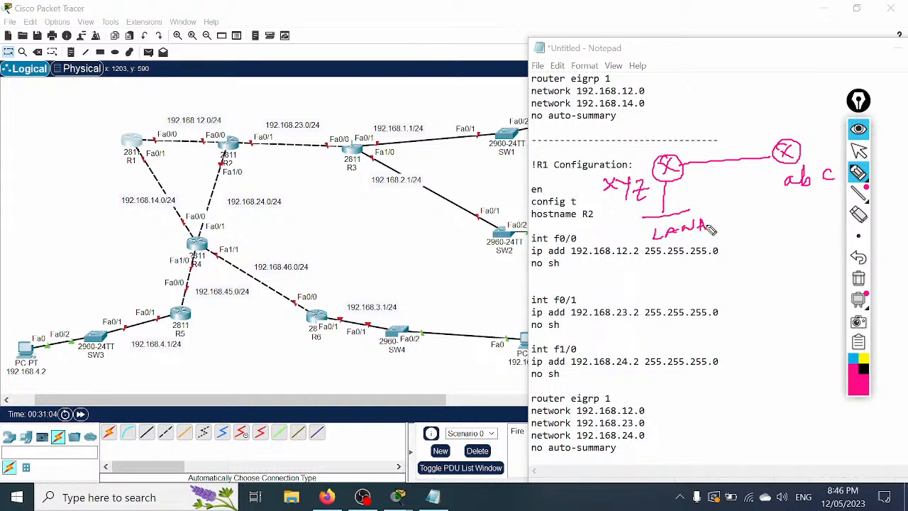
mouse_move(788, 164)
mouse_down()
mouse_move(789, 211)
mouse_move(823, 206)
mouse_up()
mouse_move(774, 239)
mouse_down()
mouse_move(788, 251)
mouse_move(801, 240)
mouse_move(807, 250)
mouse_move(835, 241)
mouse_move(824, 248)
mouse_up()
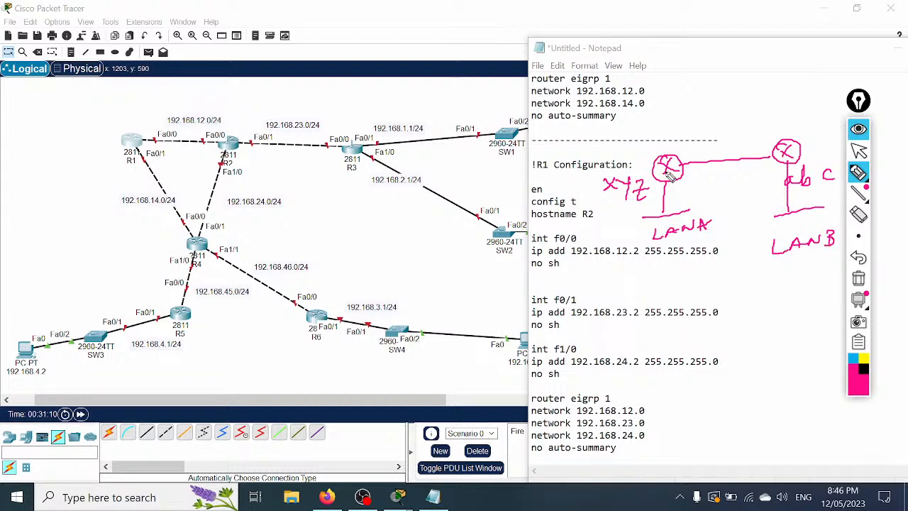
drag(661, 242, 690, 239)
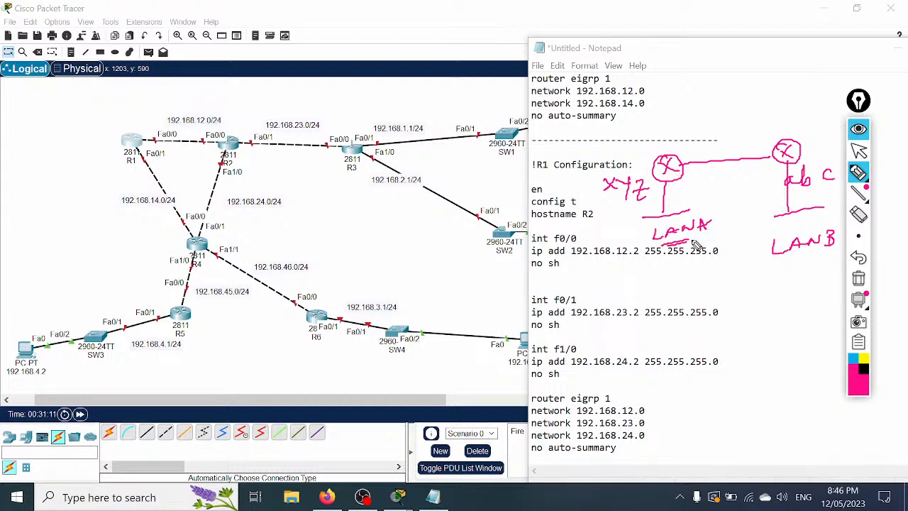
mouse_move(647, 216)
mouse_down()
mouse_move(644, 245)
mouse_move(656, 259)
mouse_move(643, 276)
mouse_up()
mouse_move(784, 220)
mouse_down()
mouse_move(758, 278)
mouse_move(778, 268)
mouse_move(762, 286)
mouse_up()
drag(682, 164, 744, 158)
mouse_move(687, 167)
mouse_down()
mouse_move(725, 146)
mouse_move(774, 153)
mouse_move(716, 176)
mouse_move(685, 167)
mouse_move(705, 152)
mouse_move(771, 148)
mouse_move(751, 180)
mouse_move(686, 173)
mouse_up()
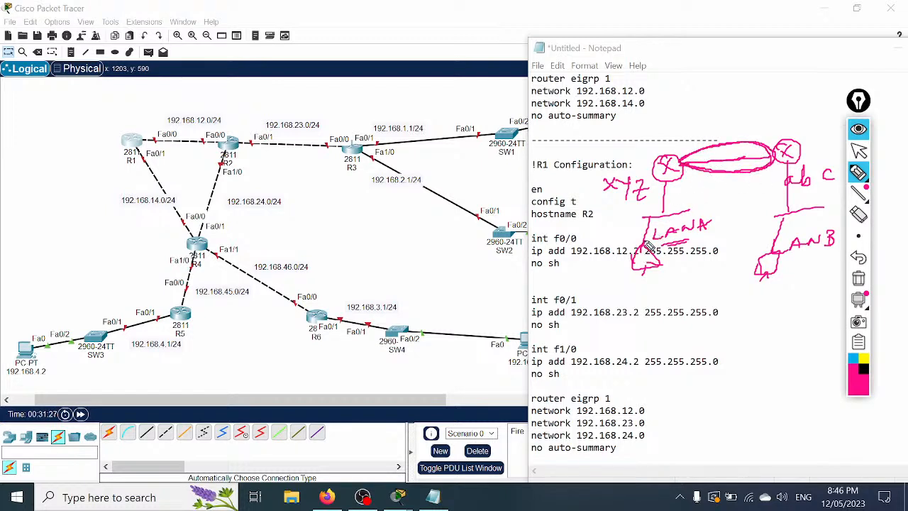
mouse_move(671, 190)
mouse_down()
mouse_move(745, 149)
mouse_move(787, 227)
mouse_move(777, 242)
mouse_up()
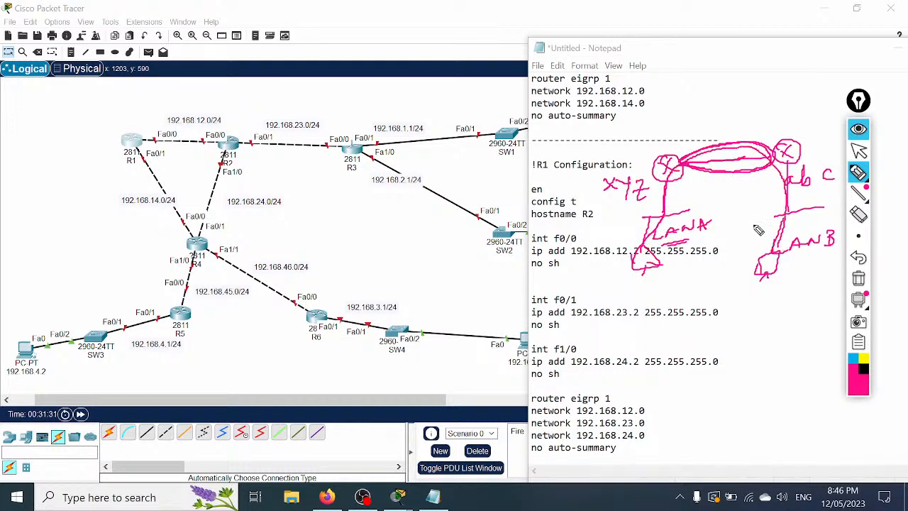
mouse_move(752, 109)
mouse_down()
mouse_move(727, 154)
mouse_move(740, 153)
mouse_up()
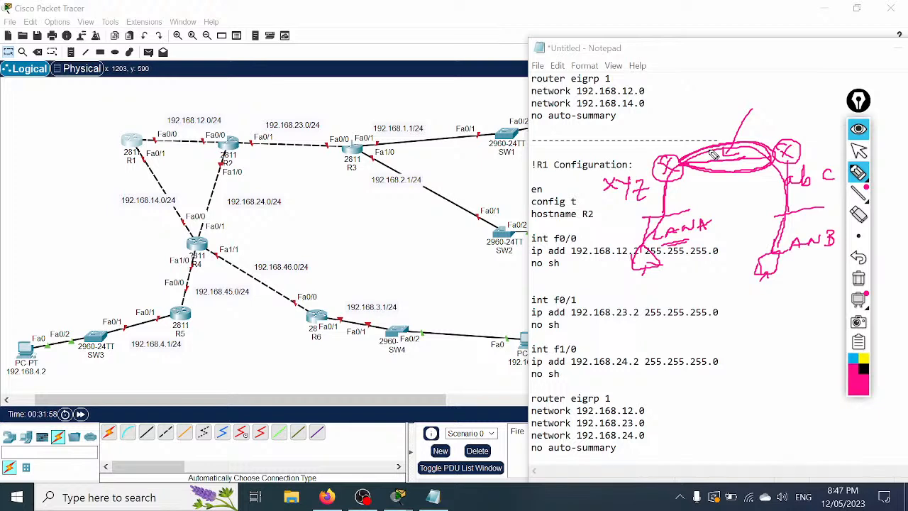
click(858, 279)
Step: Change the script heading from R1 to R2 and copy the whole R2 configuration block
click(858, 150)
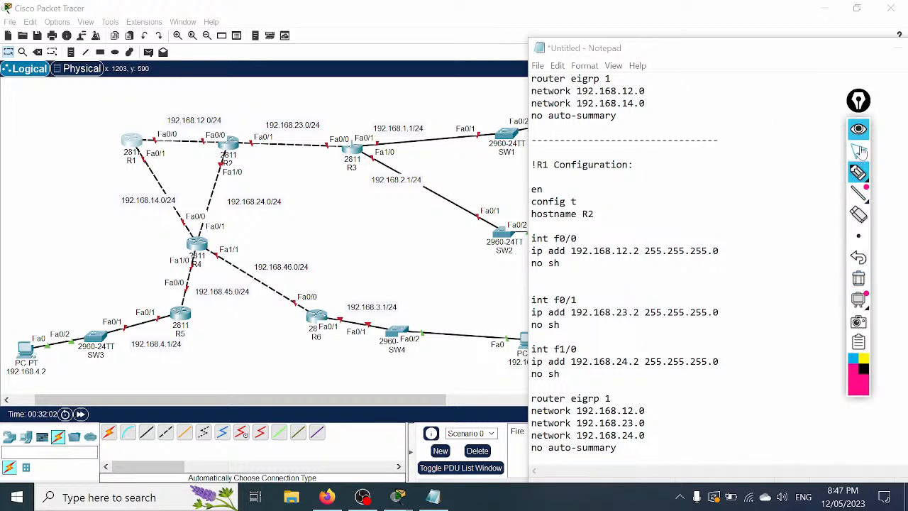
drag(548, 164, 543, 165)
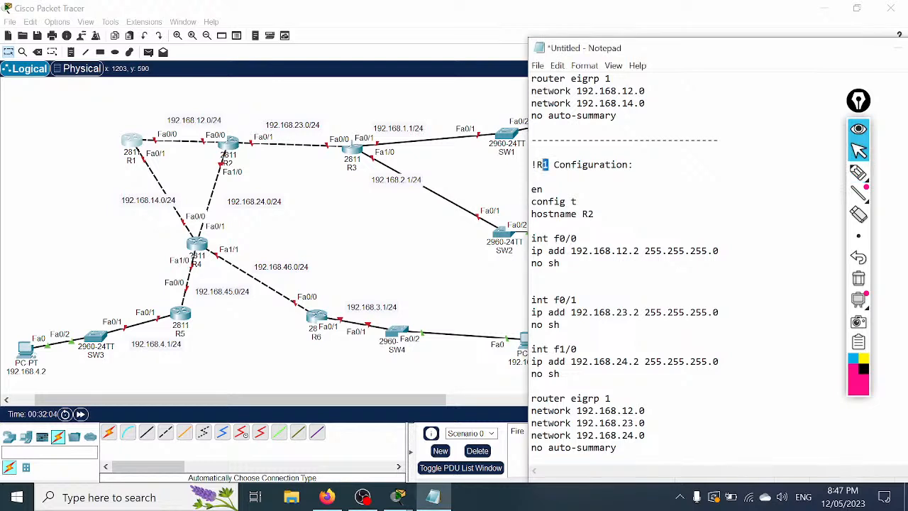
text(2)
scroll(625, 262, down, 1)
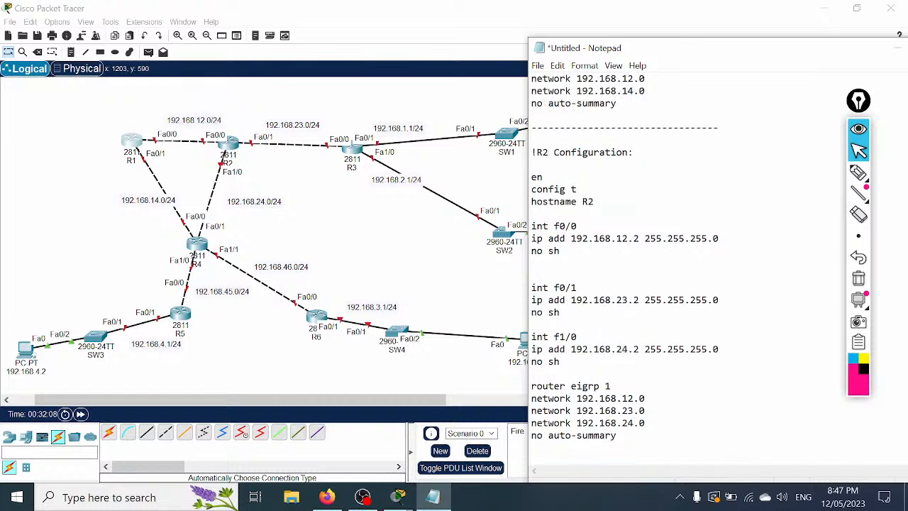
drag(617, 436, 532, 152)
right_click(557, 181)
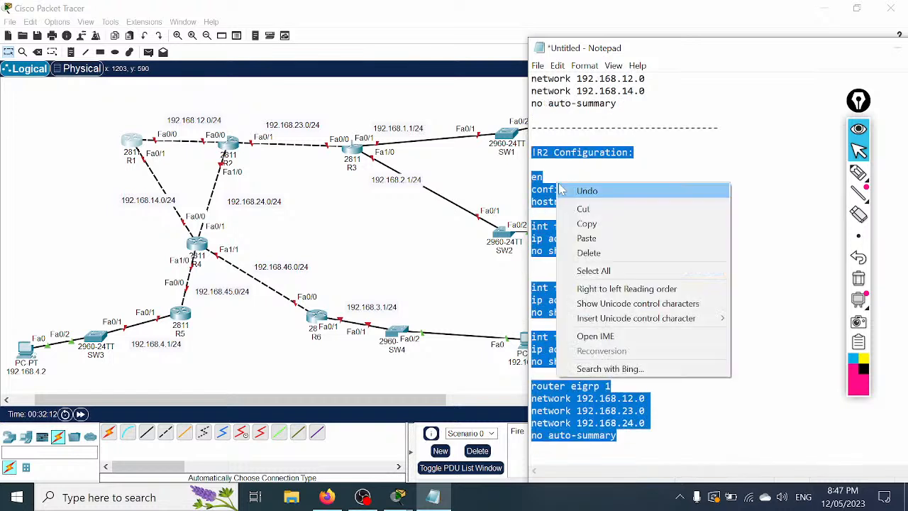
click(591, 224)
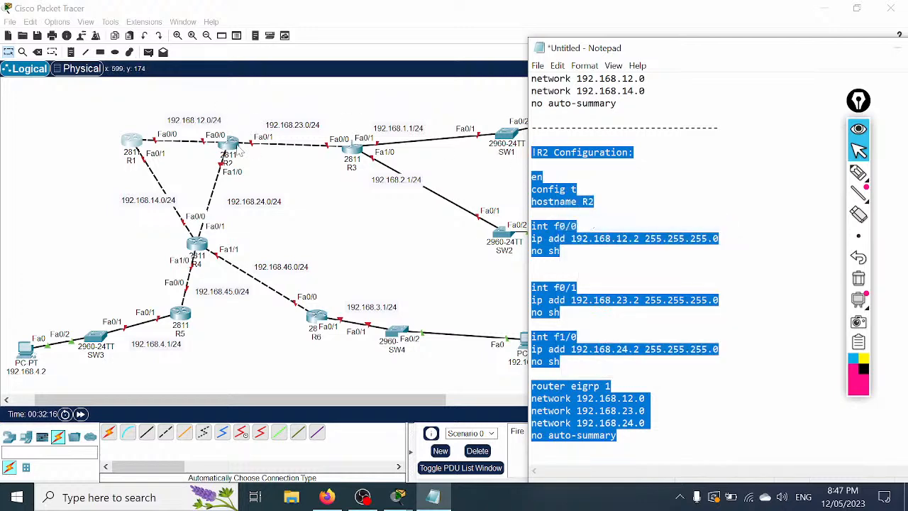
Step: Open R2's CLI, answer 'no' to the setup dialog, and paste the R2 script
click(228, 145)
click(381, 100)
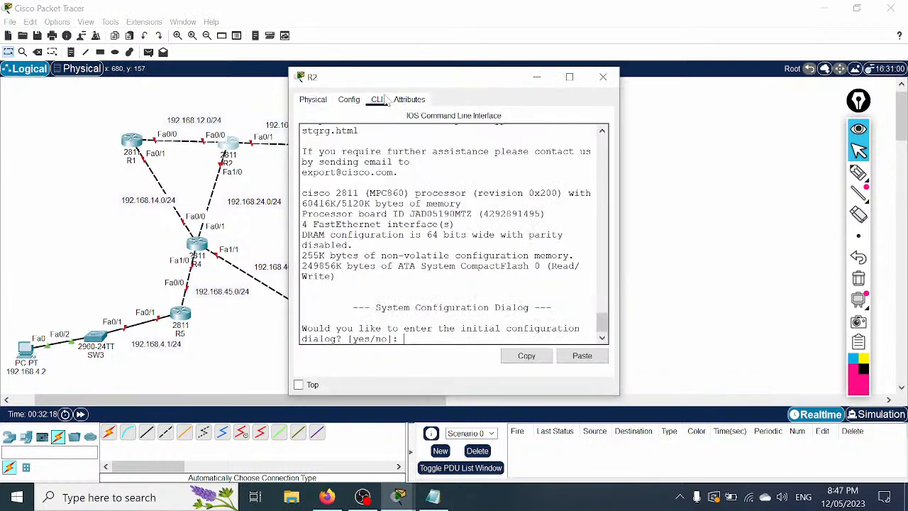
click(569, 77)
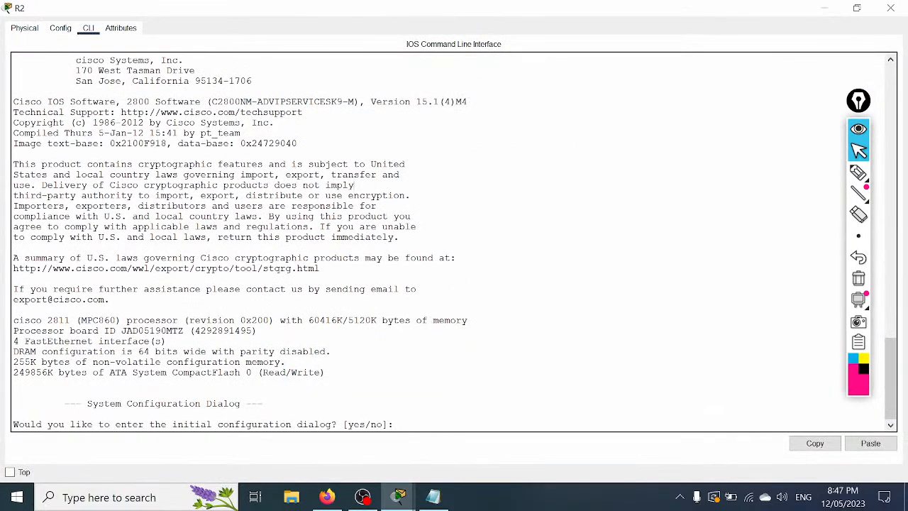
text(no)
key(Return)
key(Return)
key(Return)
key(Return)
key(Return)
key(Return)
key(Return)
key(Return)
right_click(527, 182)
click(557, 207)
key(Return)
key(Return)
Step: Leave configuration mode on R2, save the configuration with wr, and close the console
scroll(454, 241, up, 2)
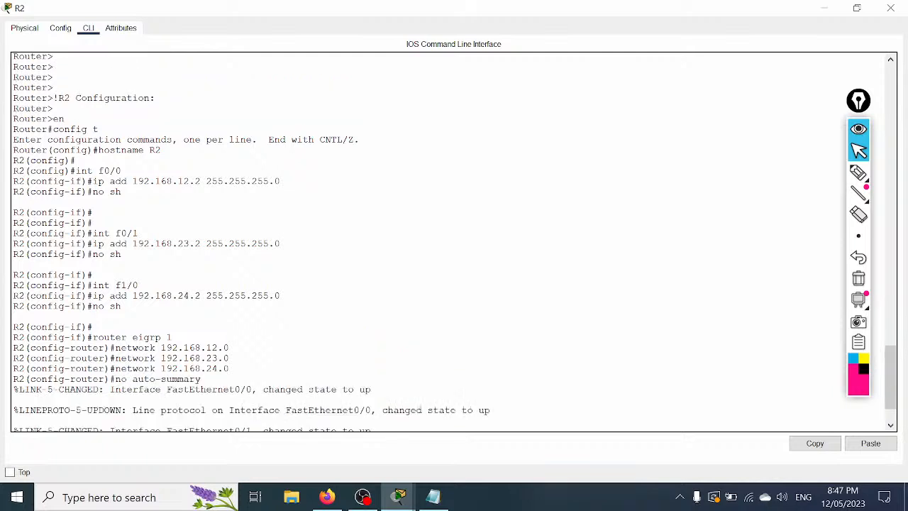
scroll(454, 241, down, 1)
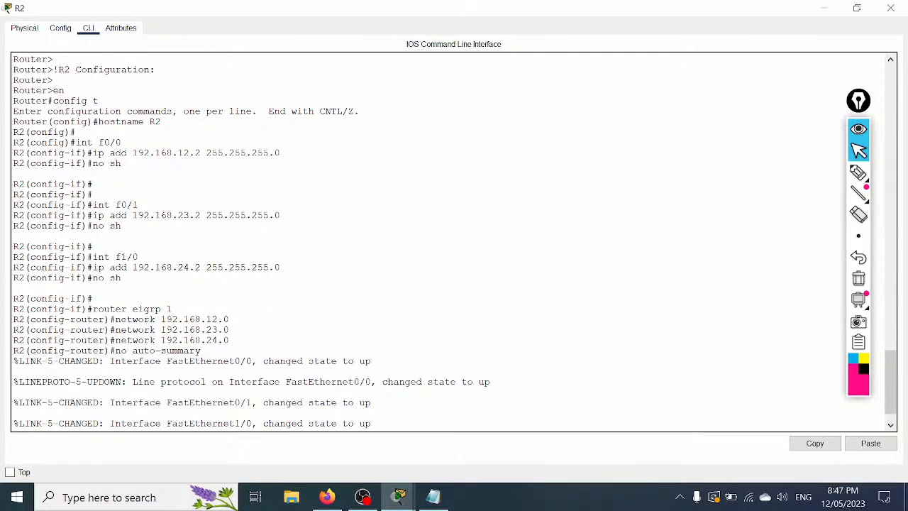
scroll(454, 241, down, 1)
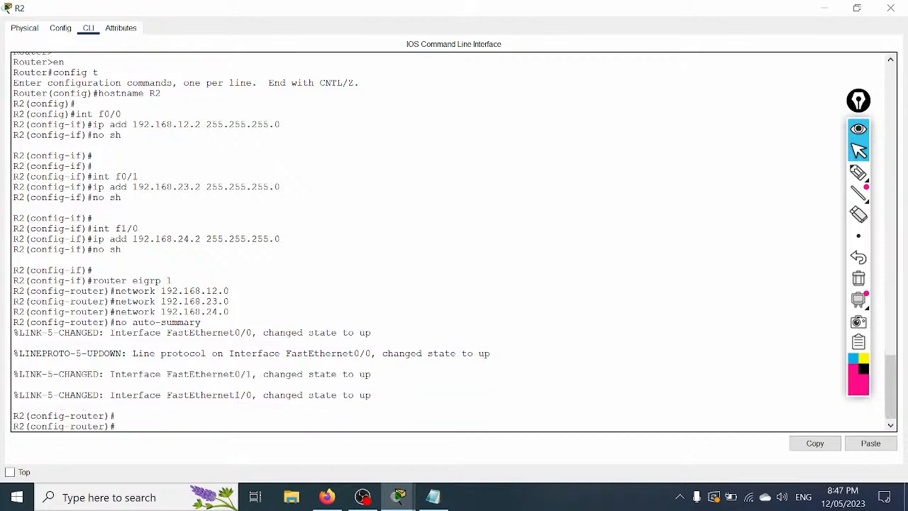
scroll(454, 241, up, 2)
scroll(454, 241, down, 2)
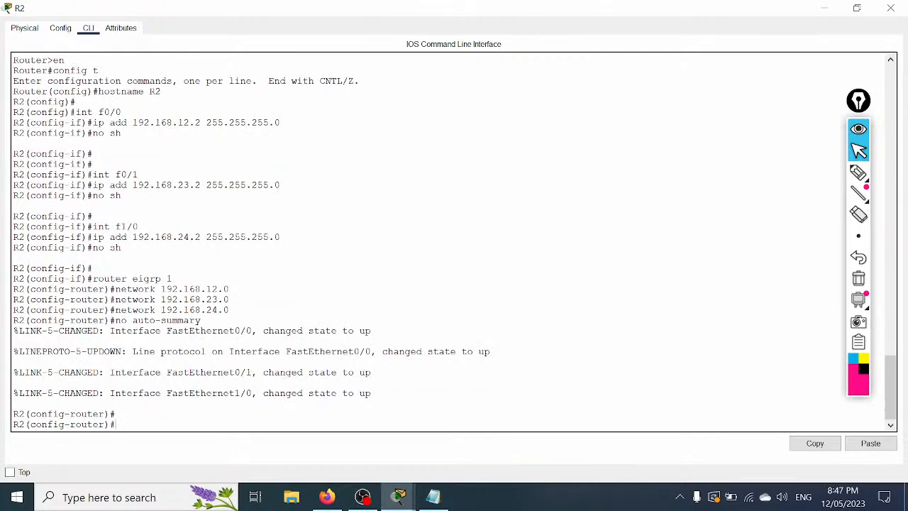
key(ctrl+z)
key(Return)
text(wr)
key(Return)
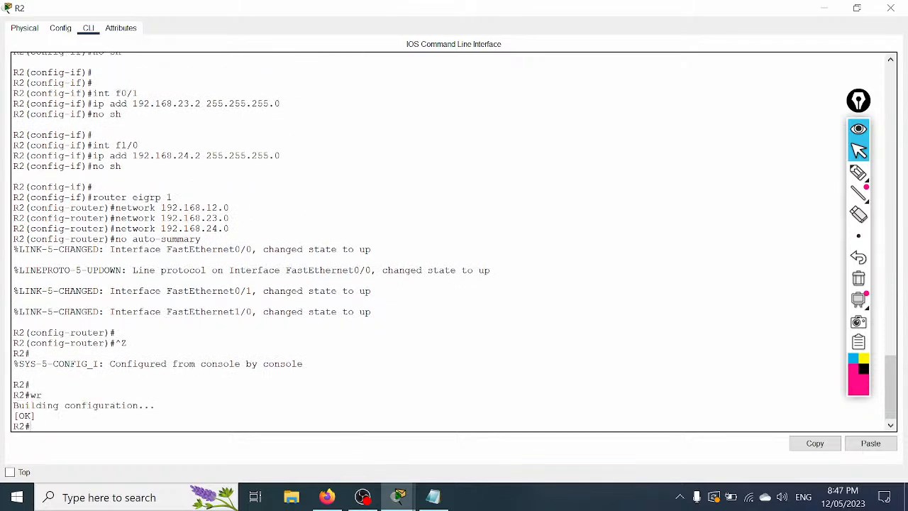
click(890, 8)
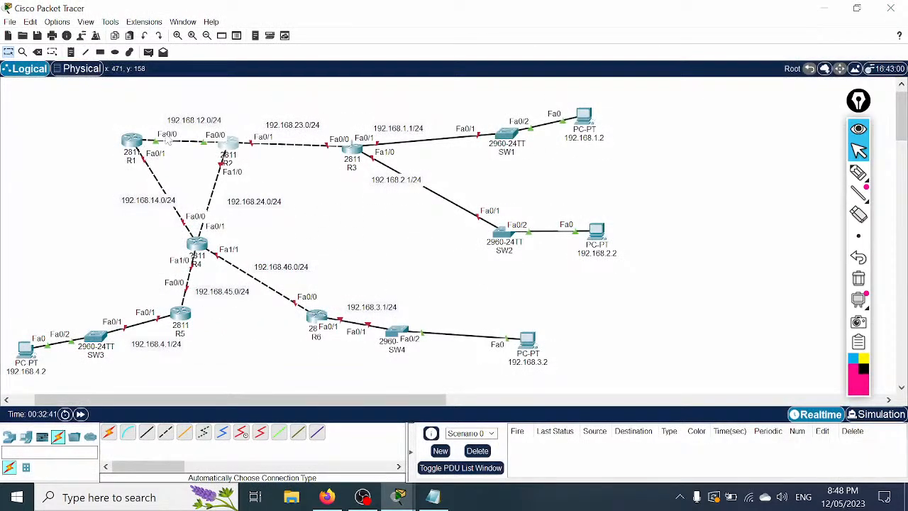
Step: Save R1's running configuration with wr and close its console
click(132, 142)
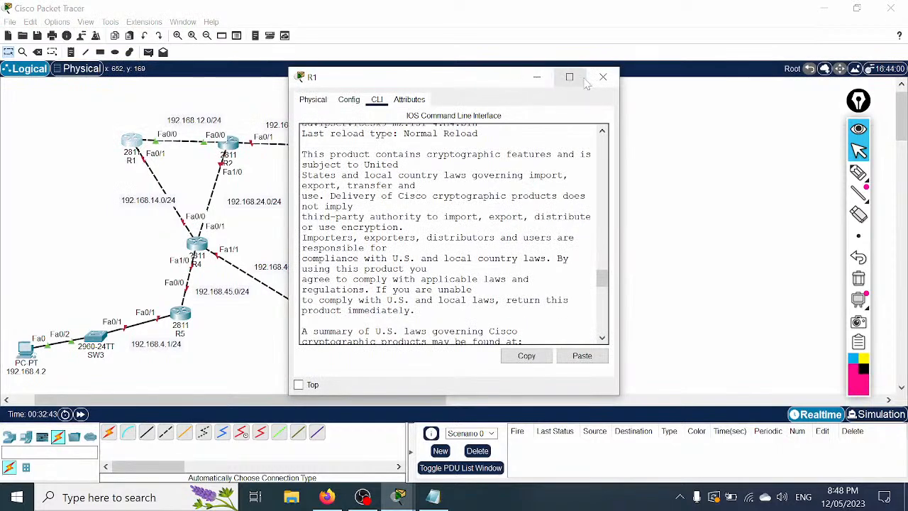
click(569, 78)
key(Return)
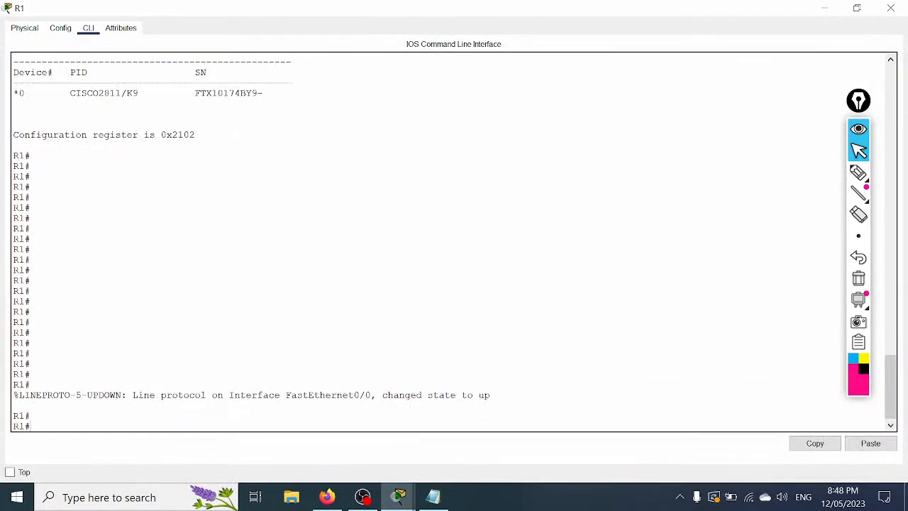
key(Return)
text(wr)
key(Return)
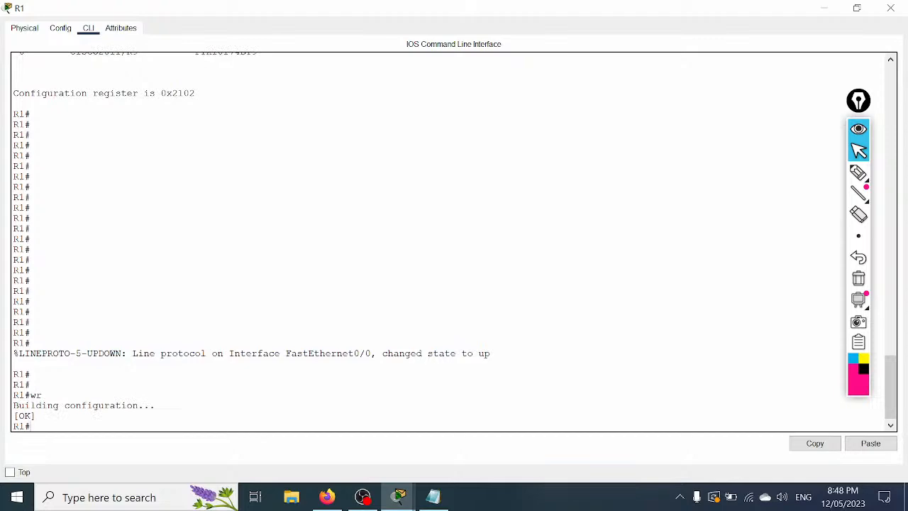
click(890, 8)
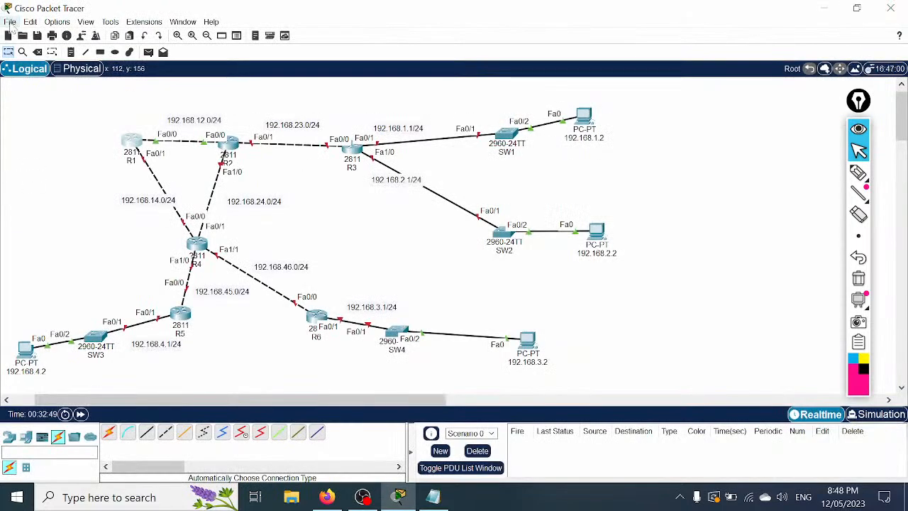
Step: Save the lab to the Desktop as 'EIGRP Lab in Packet Tracer.pkt'
click(10, 22)
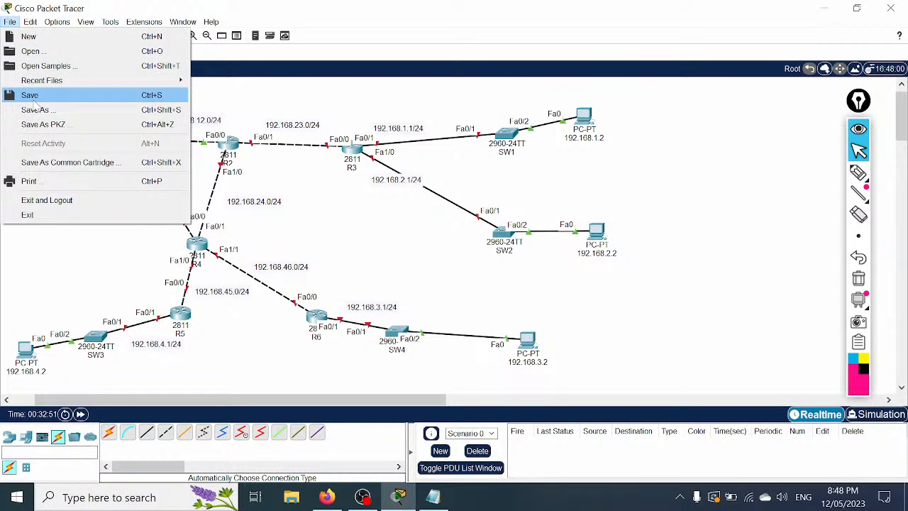
click(32, 99)
click(56, 126)
click(227, 279)
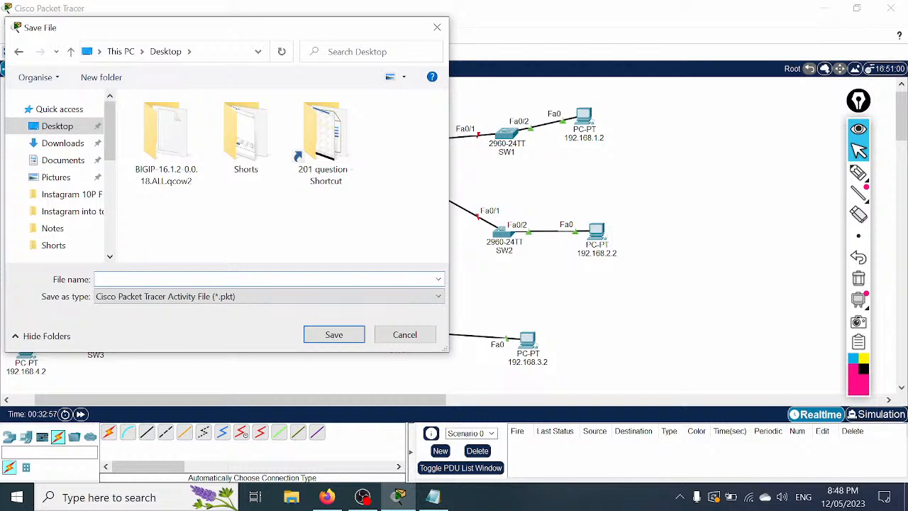
text(R)
text(EIH)
key(BackSpace)
text(GRP Iab in EVE)
key(BackSpace)
key(BackSpace)
key(BackSpace)
text(Packet Tracer)
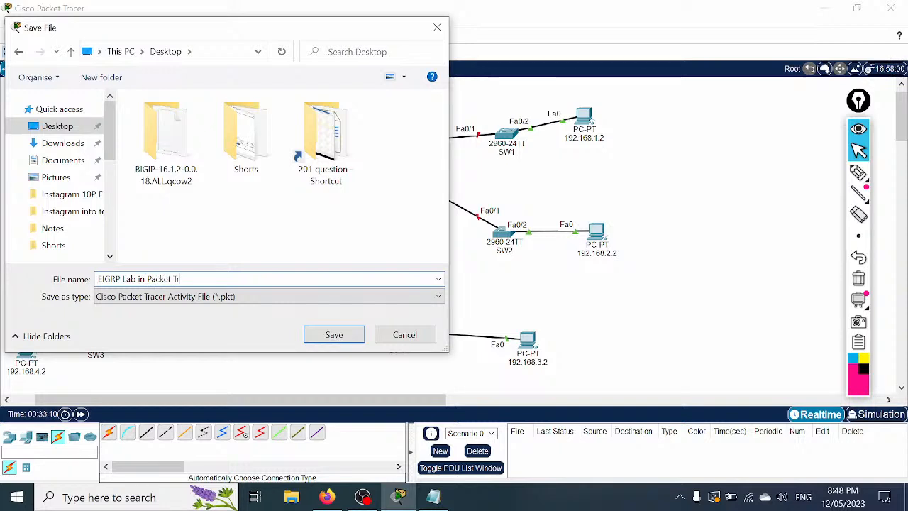
key(Return)
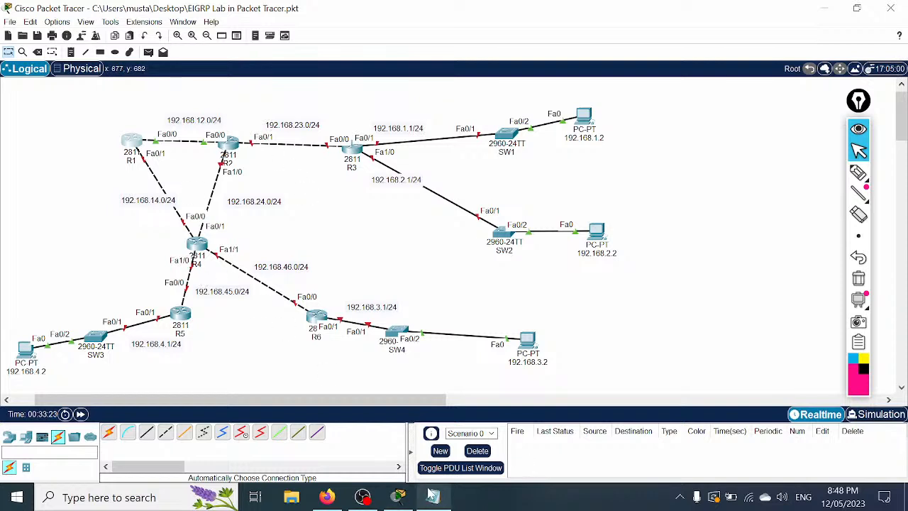
Step: Bring Notepad forward, copy the selected R2 block, and add new lines after the script's end
mouse_move(432, 495)
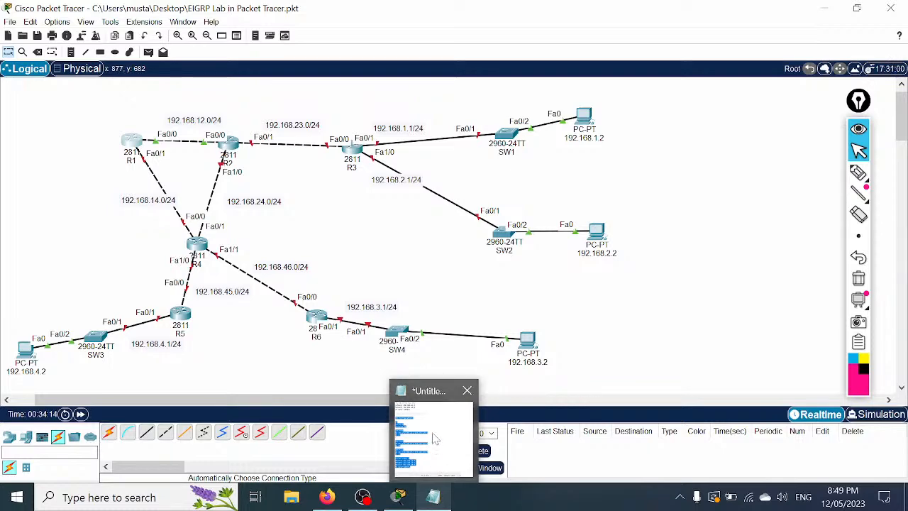
mouse_move(435, 437)
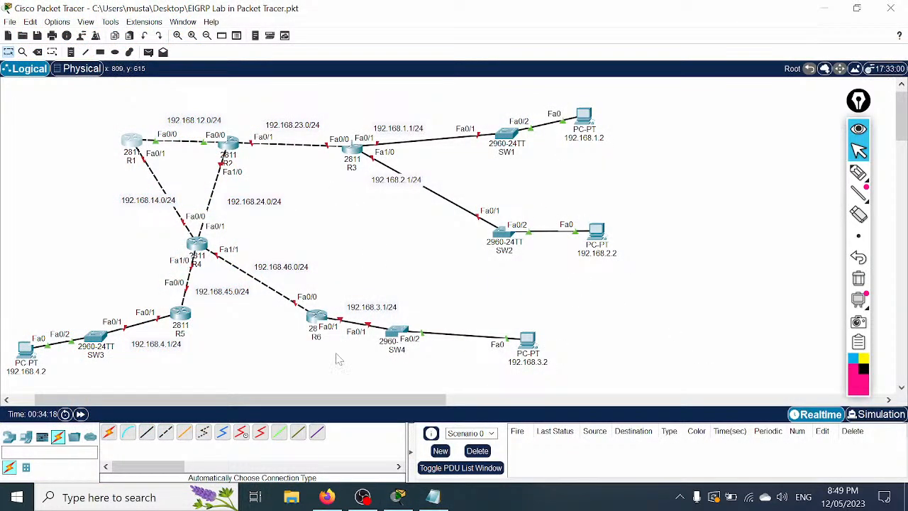
click(432, 498)
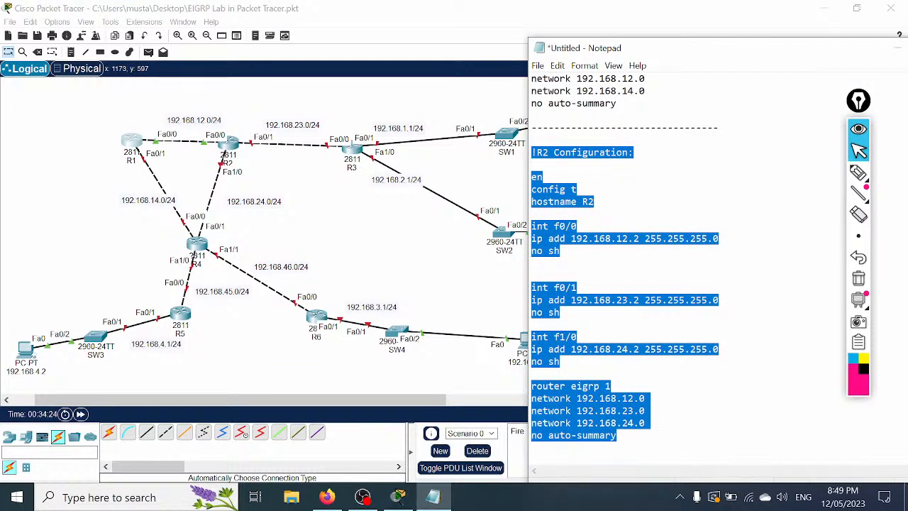
right_click(609, 269)
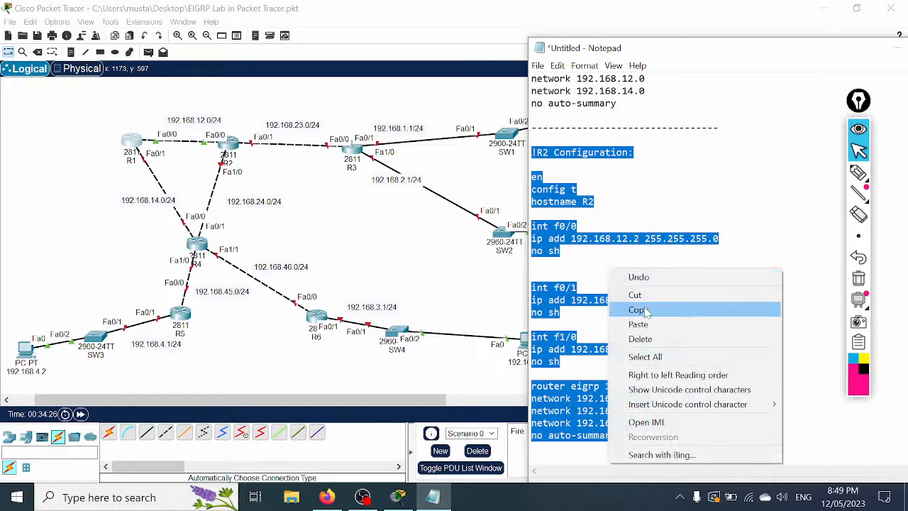
click(638, 310)
key(Right)
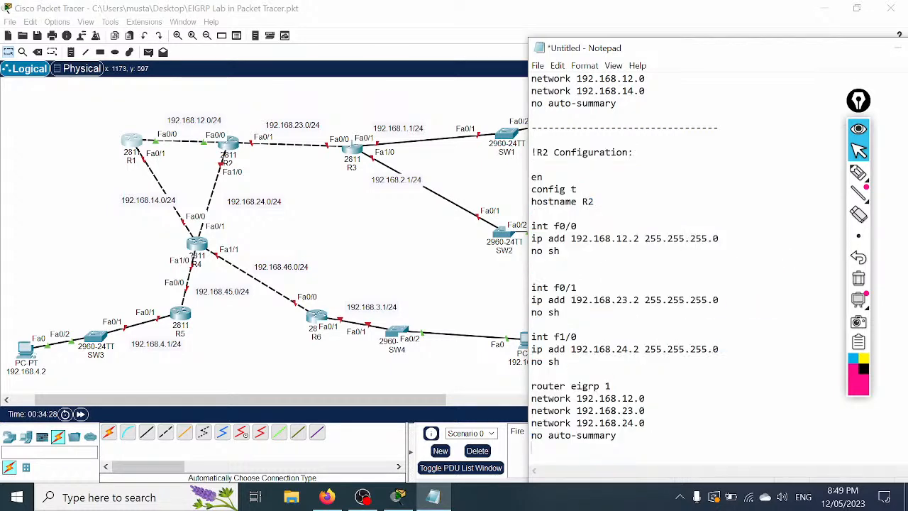
key(Return)
key(Return)
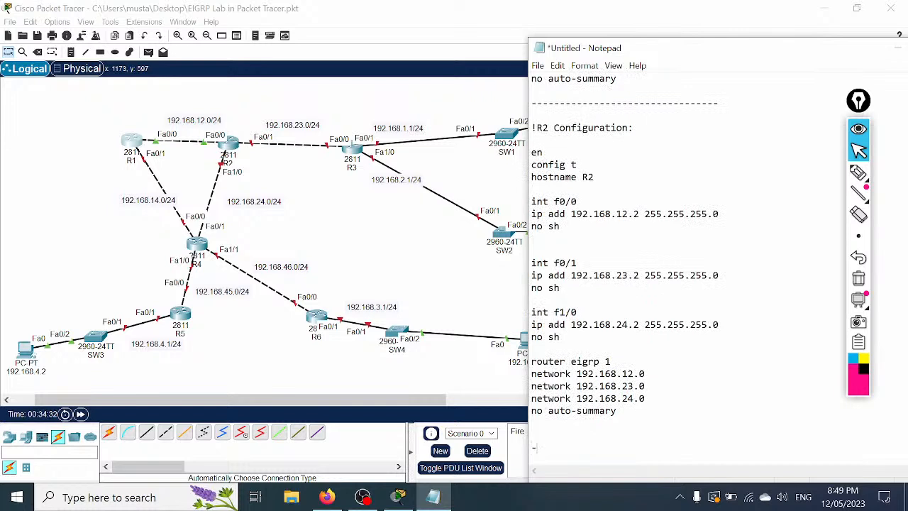
Step: Paste the copied R2 block below the dashed separator line
key(Return)
key(Return)
key(Return)
key(Return)
key(Return)
key(Return)
key(Return)
key(Return)
key(Return)
key(Return)
key(Return)
key(Return)
key(Return)
key(Return)
key(Return)
key(Return)
key(Return)
key(Return)
key(Return)
key(Return)
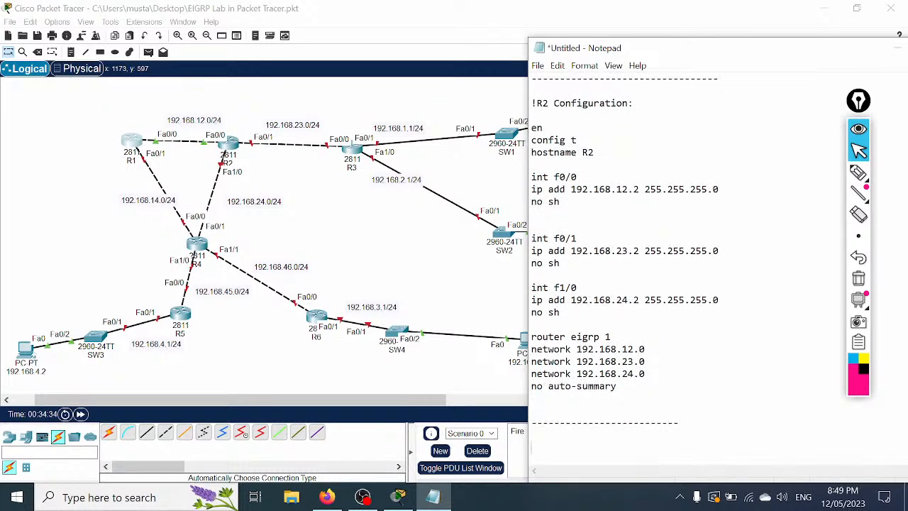
key(Up)
key(Up)
key(Up)
key(Up)
key(Up)
key(Up)
key(Up)
key(Up)
key(Up)
key(Up)
key(Up)
key(Up)
key(Up)
key(Up)
key(Up)
key(Up)
key(Up)
key(Up)
key(Up)
key(Up)
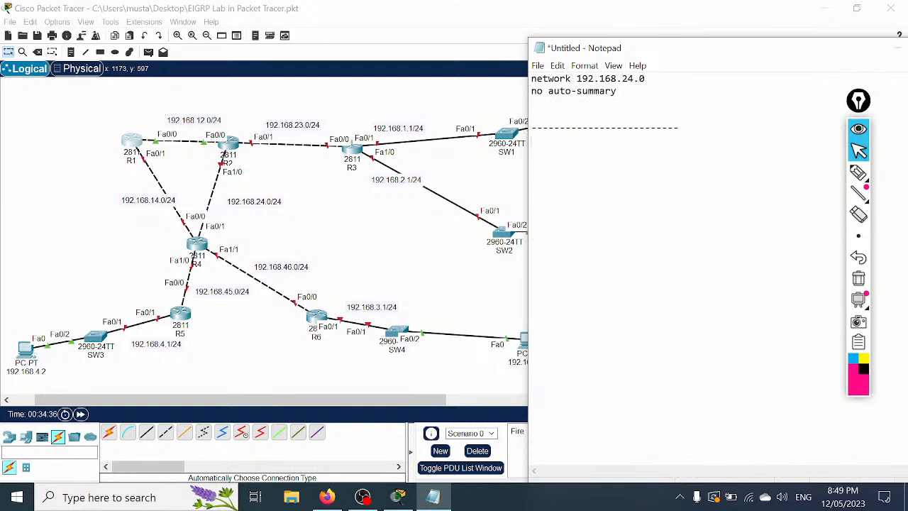
key(ctrl+v)
Step: Change the heading and hostname to R3 and set f0/0 to 192.168.23.3
drag(542, 139, 548, 140)
text(3)
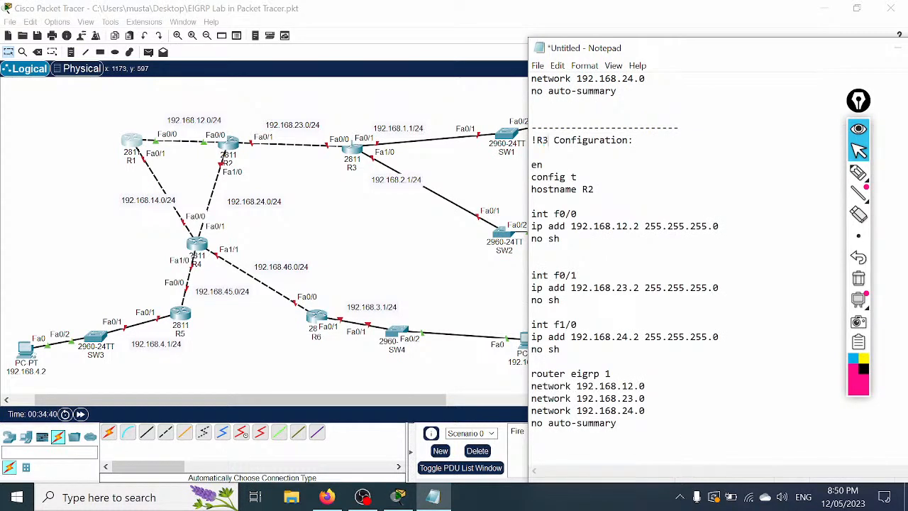
drag(595, 189, 588, 189)
text(3)
drag(627, 226, 616, 226)
text(23)
mouse_move(640, 226)
mouse_down()
mouse_move(625, 226)
mouse_move(634, 226)
mouse_up()
text(3)
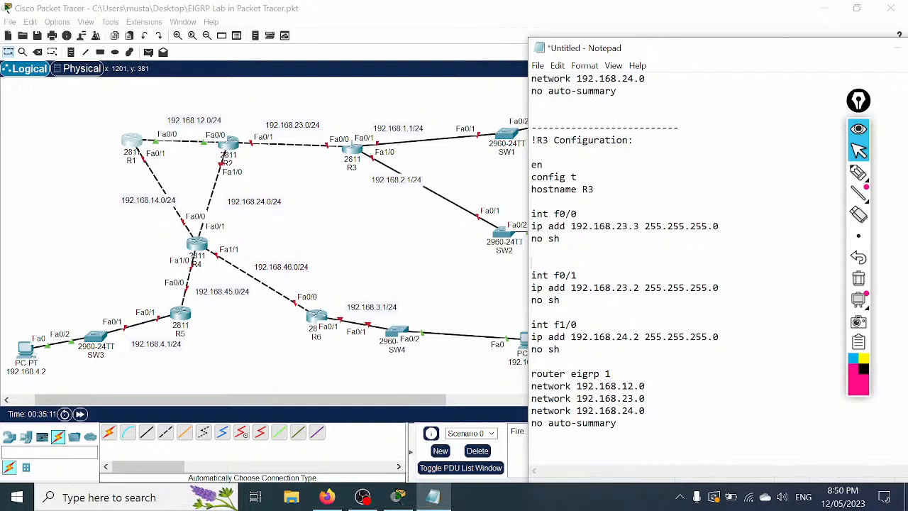
Step: Set R3's f0/1 to 192.168.1.1 and f1/0 to 192.168.2.1
drag(639, 288, 617, 288)
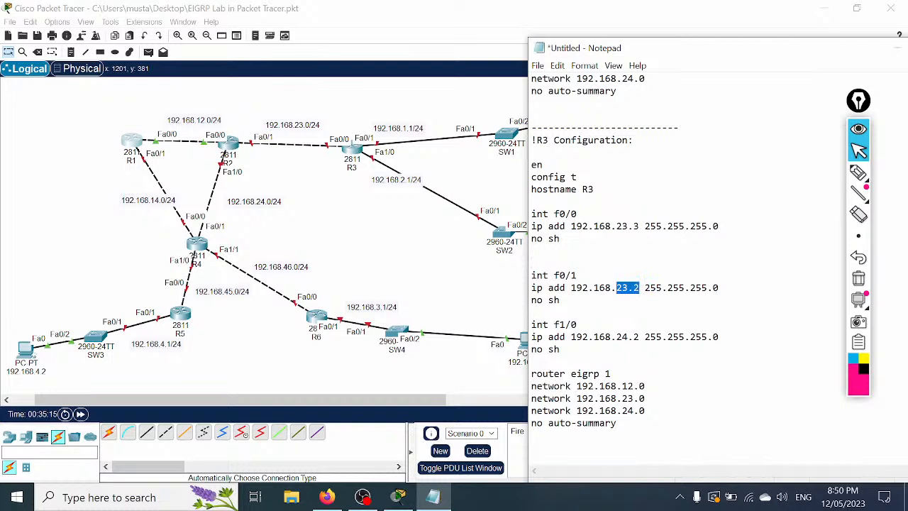
text(1.1)
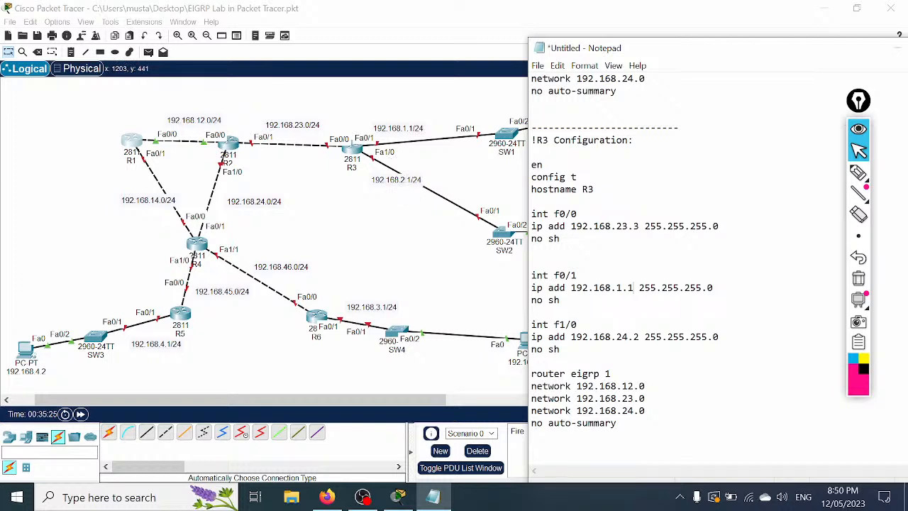
key(shift+Left)
key(shift+Left)
key(shift+Left)
key(shift+Left)
text(2.1)
Step: Change R3's network lines to 192.168.23.0, 192.168.1.0 and 192.168.2.0
scroll(624, 270, down, 1)
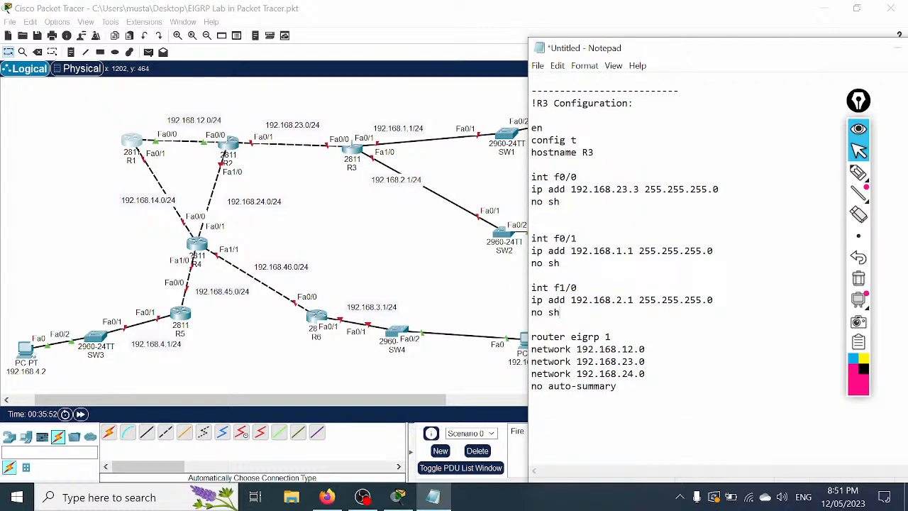
drag(634, 349, 623, 349)
text(23)
drag(633, 361, 622, 361)
text(1)
drag(633, 374, 622, 374)
text(22)
key(BackSpace)
Step: Highlight the f0/0 address, its 192.168.23.0 network line, and the f0/1 address for explanation
drag(640, 190, 570, 189)
drag(651, 349, 576, 350)
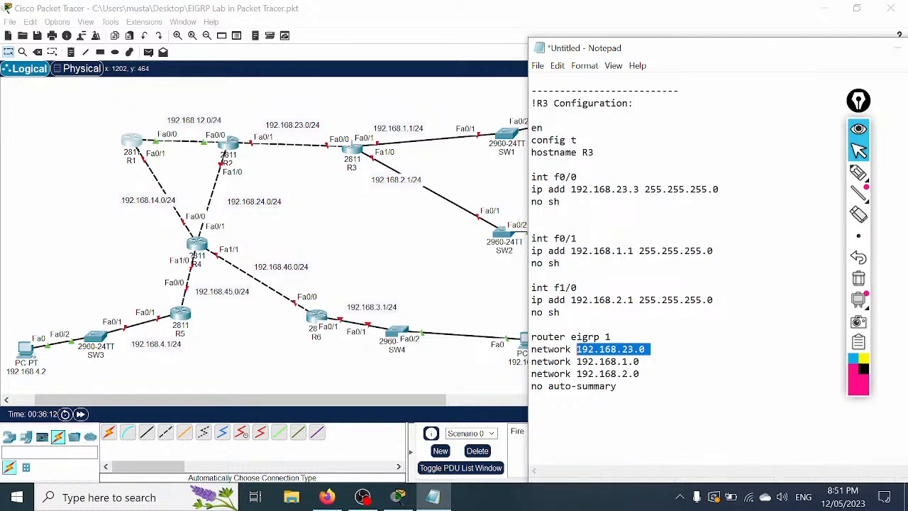
drag(633, 251, 576, 252)
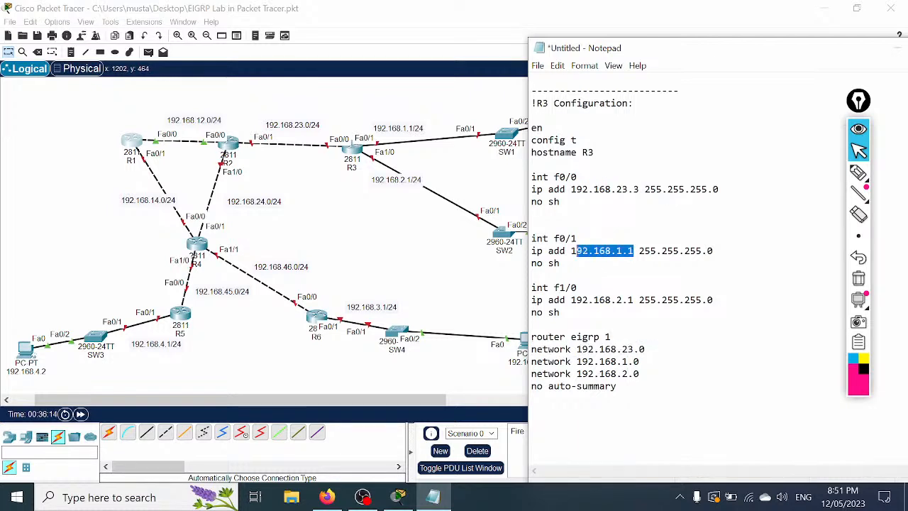
click(641, 362)
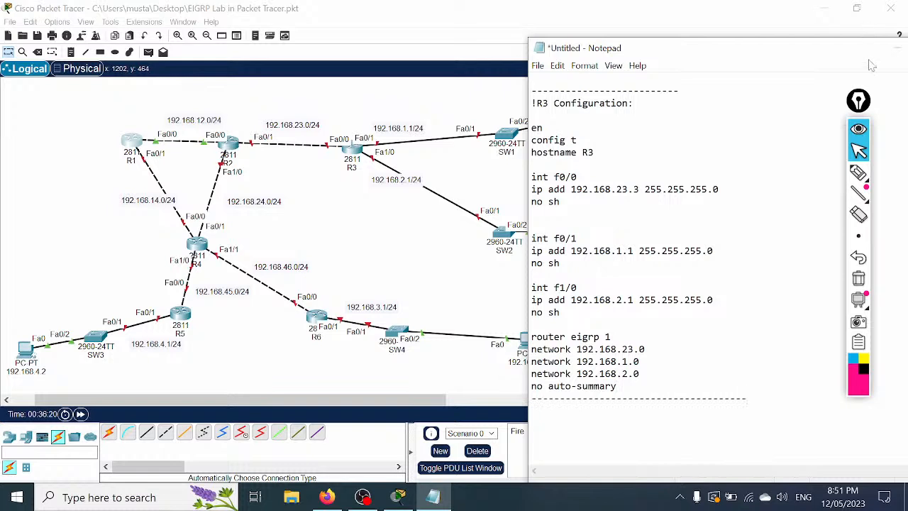
Step: Copy the R3 configuration block and open R3's CLI in Packet Tracer
drag(617, 386, 533, 103)
right_click(579, 147)
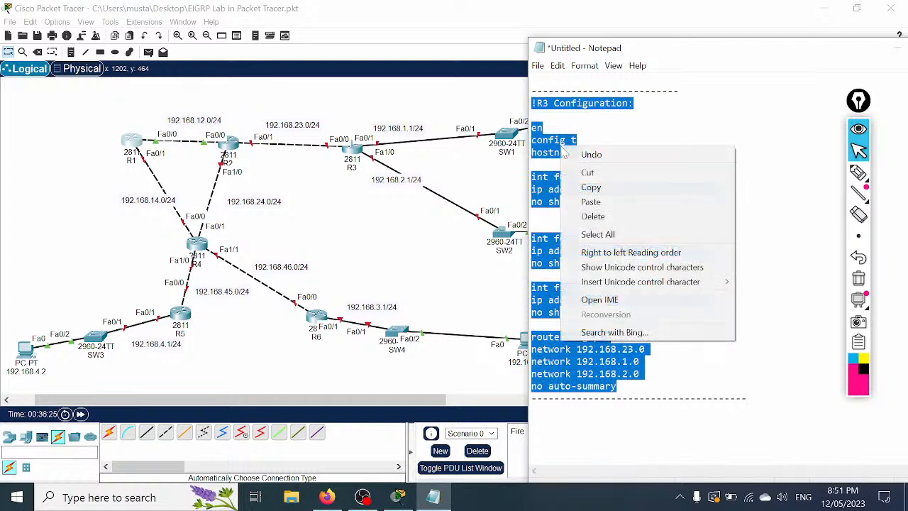
click(590, 187)
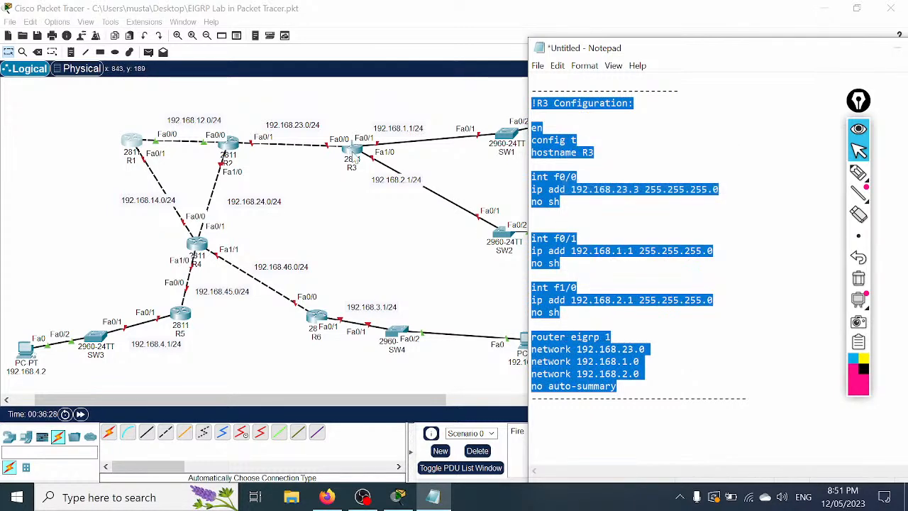
click(353, 149)
click(376, 102)
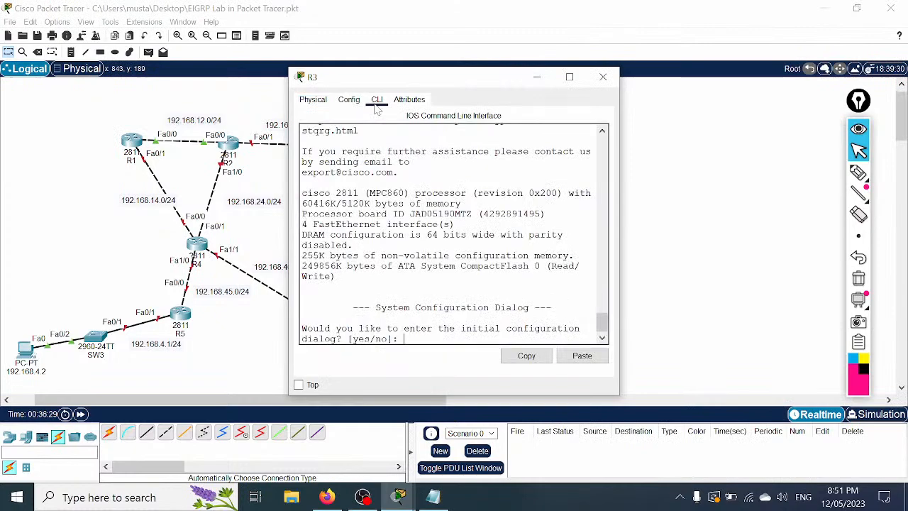
Step: Decline R3's setup dialog and paste the R3 script into its console
click(569, 77)
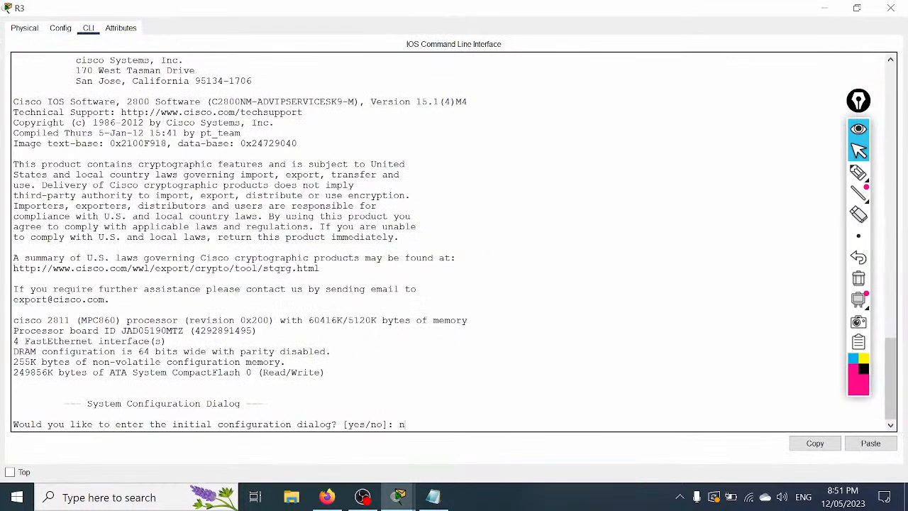
key(Return)
key(Return)
key(Return)
key(Return)
key(Return)
key(Return)
key(Return)
key(Return)
key(Return)
key(Return)
key(Return)
key(Return)
key(Return)
key(Return)
key(Return)
key(Return)
key(Return)
key(Return)
key(Return)
key(Return)
right_click(415, 195)
click(444, 217)
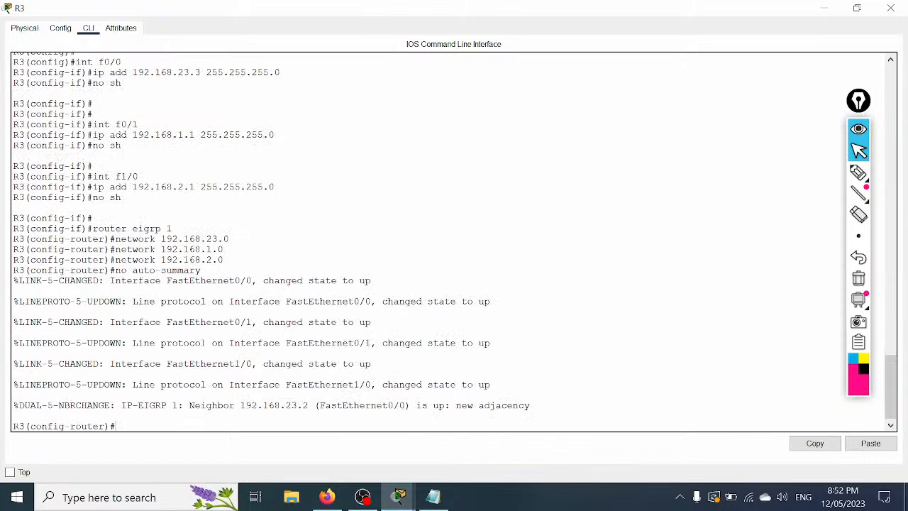
scroll(455, 242, up, 2)
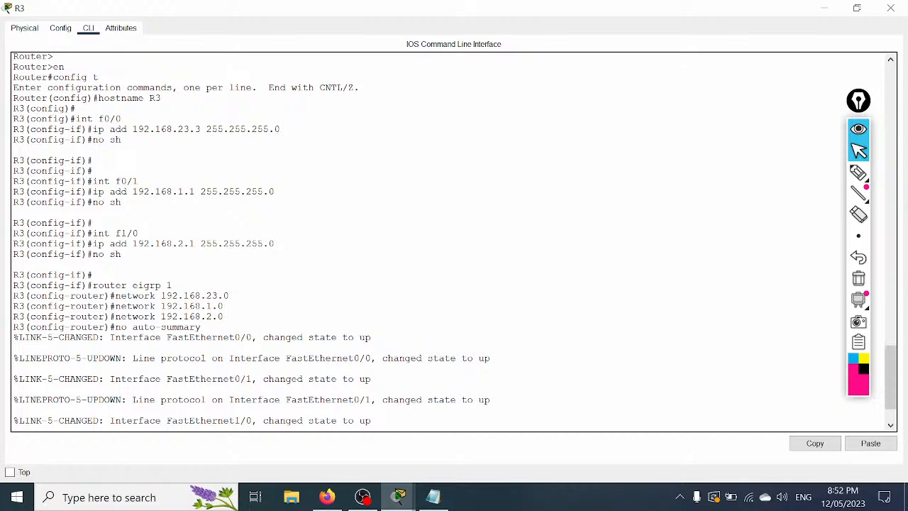
scroll(454, 242, up, 3)
scroll(454, 241, down, 5)
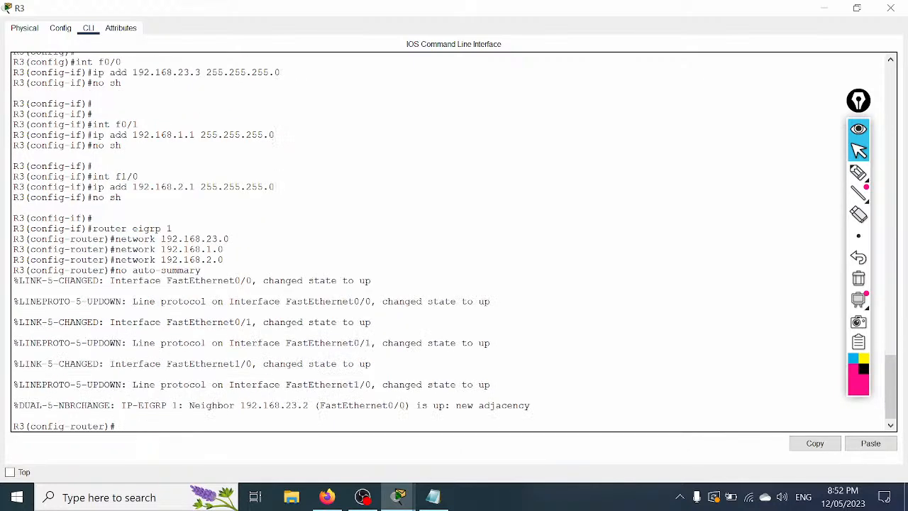
Step: Exit configuration mode on R3, save its configuration, and close the window
key(ctrl+z)
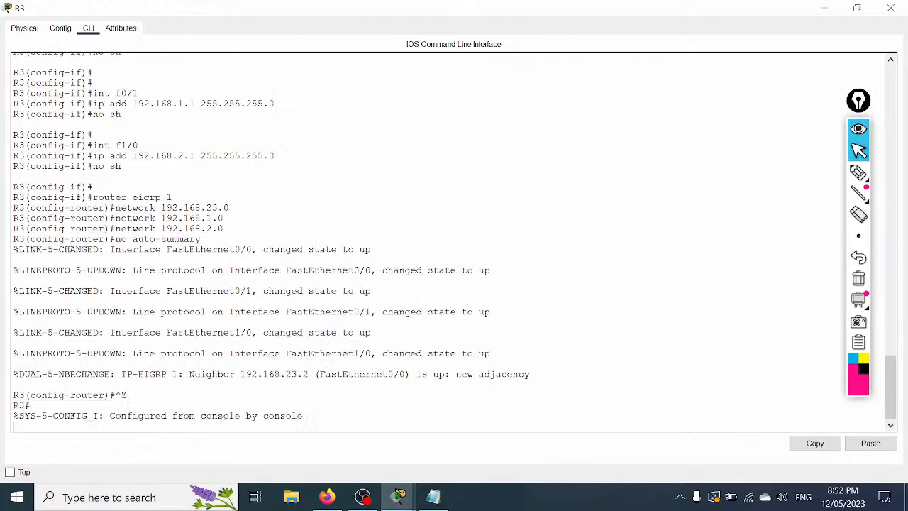
key(Return)
key(Return)
key(Return)
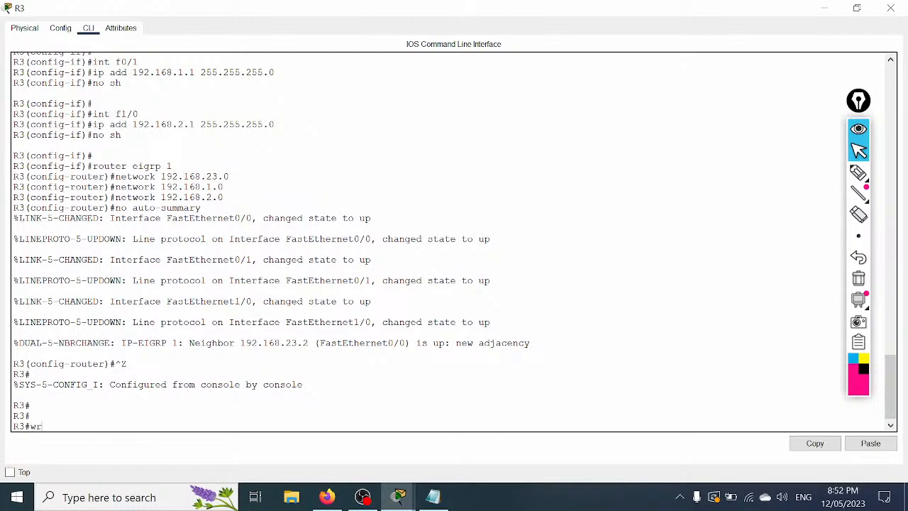
key(Return)
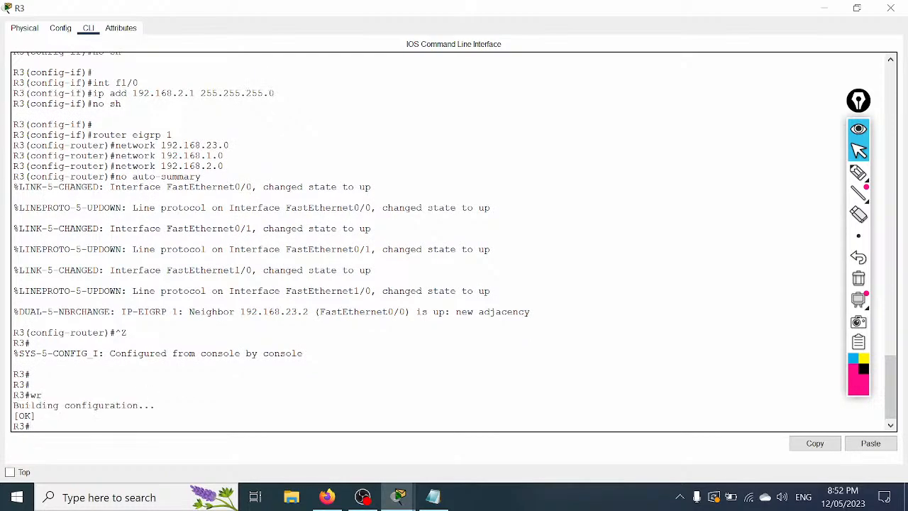
click(890, 7)
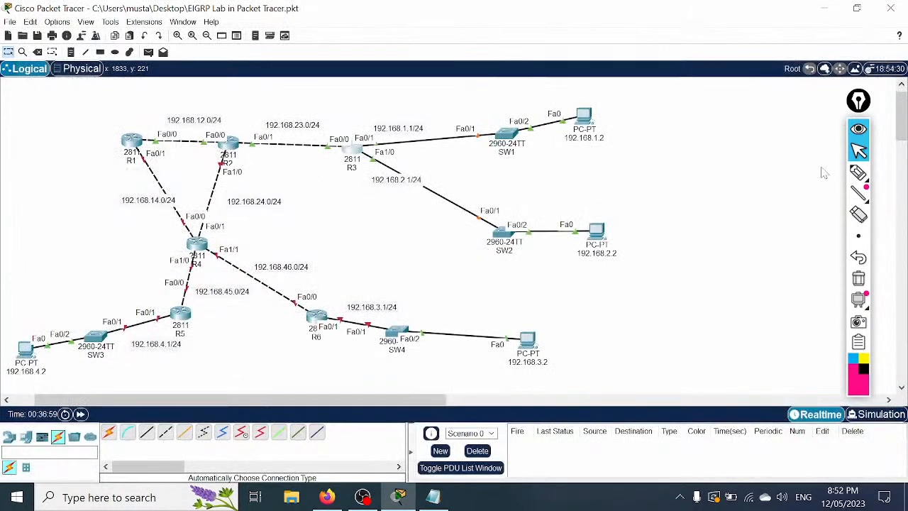
click(858, 174)
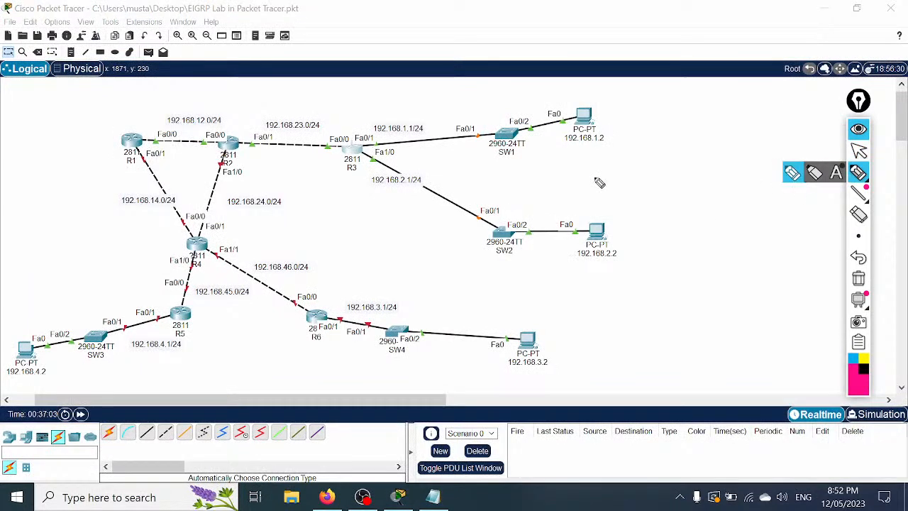
drag(569, 147, 597, 144)
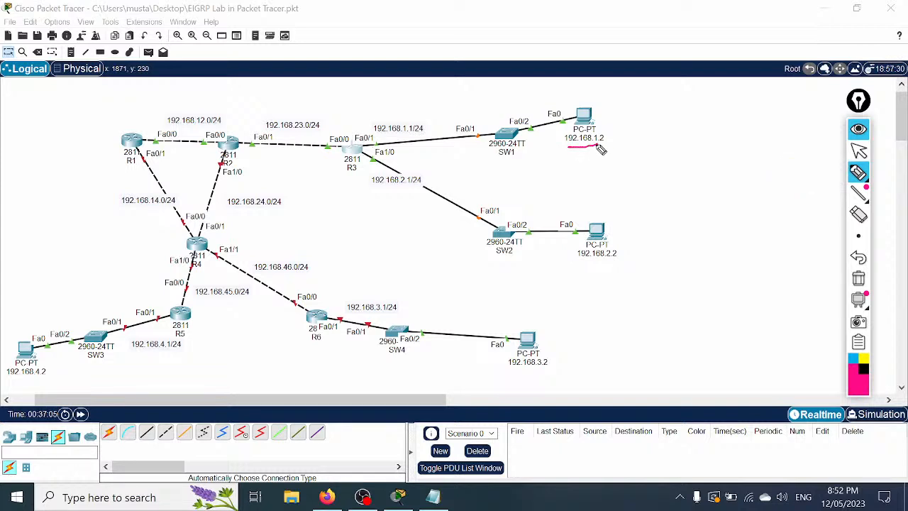
drag(12, 388, 43, 381)
mouse_move(594, 149)
mouse_down()
mouse_move(544, 134)
mouse_move(479, 132)
mouse_move(223, 161)
mouse_move(198, 249)
mouse_up()
mouse_move(240, 146)
mouse_down()
mouse_move(174, 146)
mouse_move(143, 174)
mouse_move(193, 264)
mouse_move(139, 328)
mouse_move(68, 359)
mouse_up()
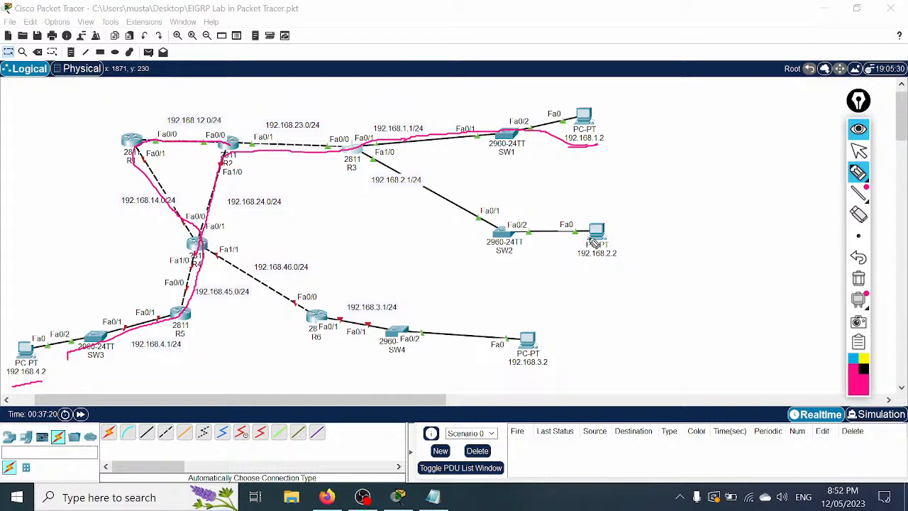
mouse_move(582, 114)
mouse_down()
mouse_move(340, 151)
mouse_move(229, 206)
mouse_move(436, 339)
mouse_move(512, 341)
mouse_up()
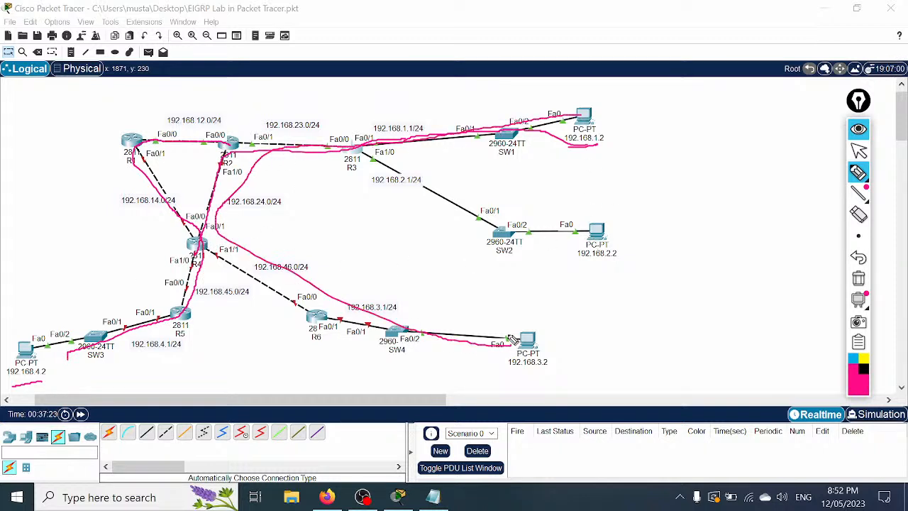
click(858, 278)
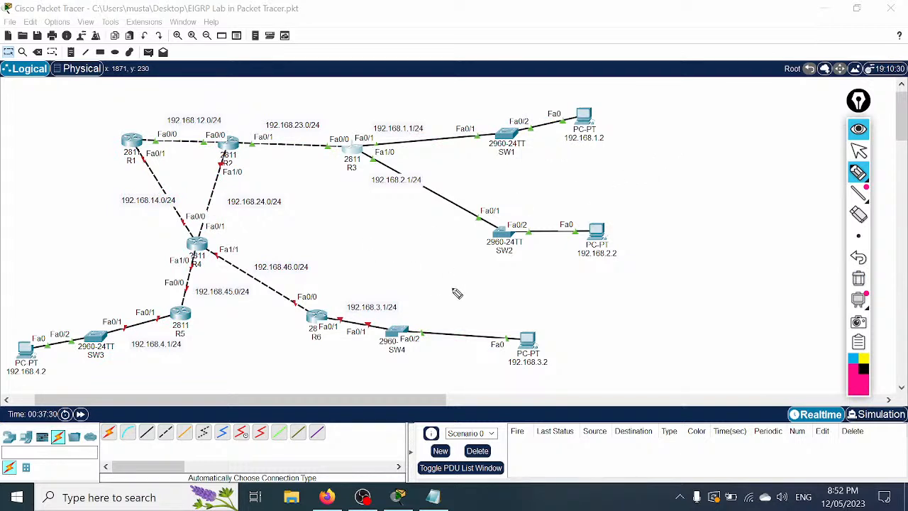
mouse_move(365, 123)
mouse_down()
mouse_move(397, 174)
mouse_move(358, 132)
mouse_up()
mouse_move(344, 187)
mouse_down()
mouse_move(396, 264)
mouse_move(367, 300)
mouse_move(381, 295)
mouse_up()
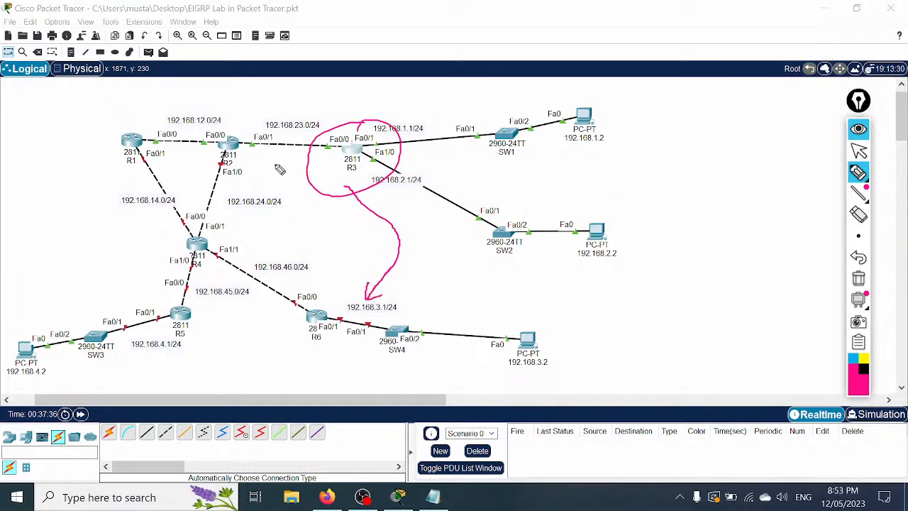
mouse_move(185, 283)
mouse_down()
mouse_move(203, 373)
mouse_move(202, 302)
mouse_move(390, 125)
mouse_move(561, 153)
mouse_move(546, 162)
mouse_up()
mouse_move(325, 298)
mouse_down()
mouse_move(320, 364)
mouse_move(291, 259)
mouse_move(558, 268)
mouse_move(576, 260)
mouse_move(567, 271)
mouse_up()
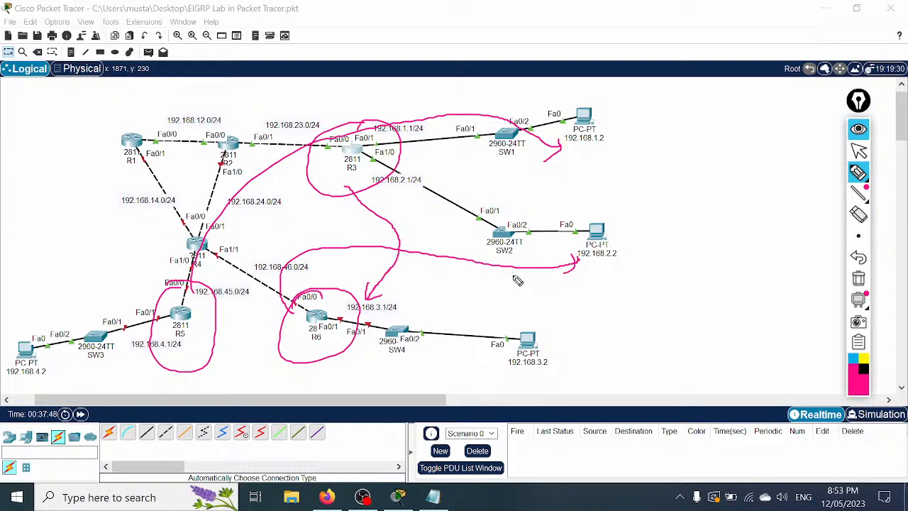
click(859, 279)
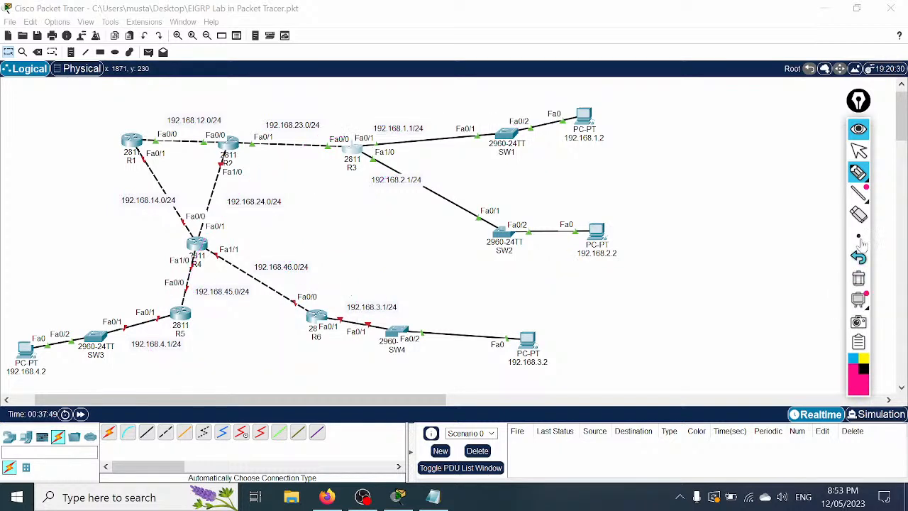
click(859, 151)
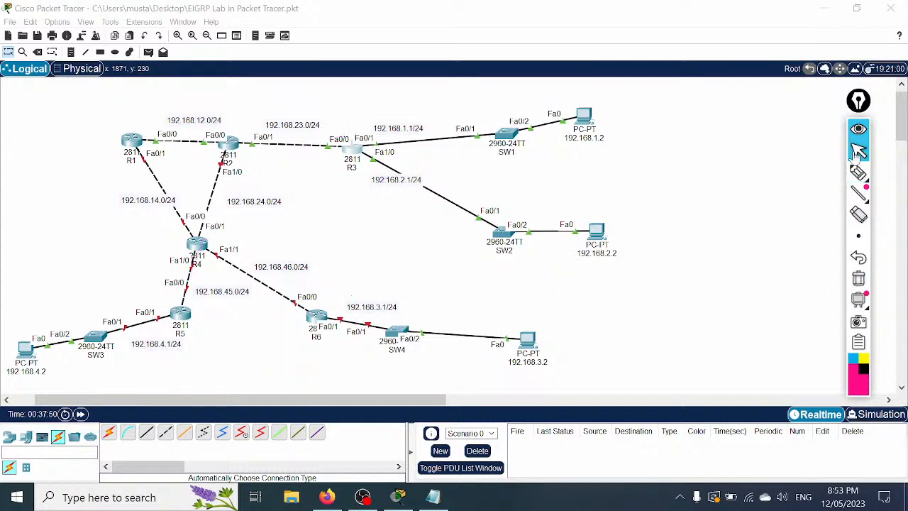
Step: Copy the R3 block in Notepad and paste it at the end of the file
click(434, 498)
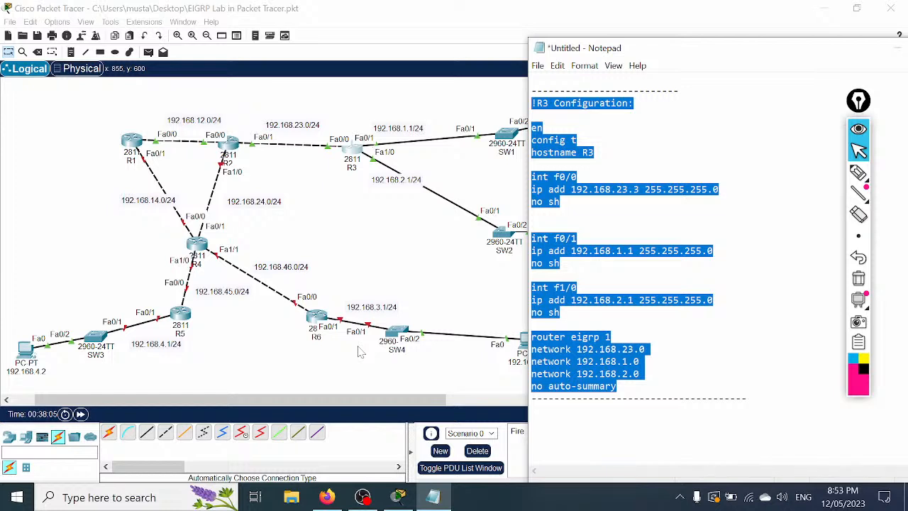
right_click(553, 261)
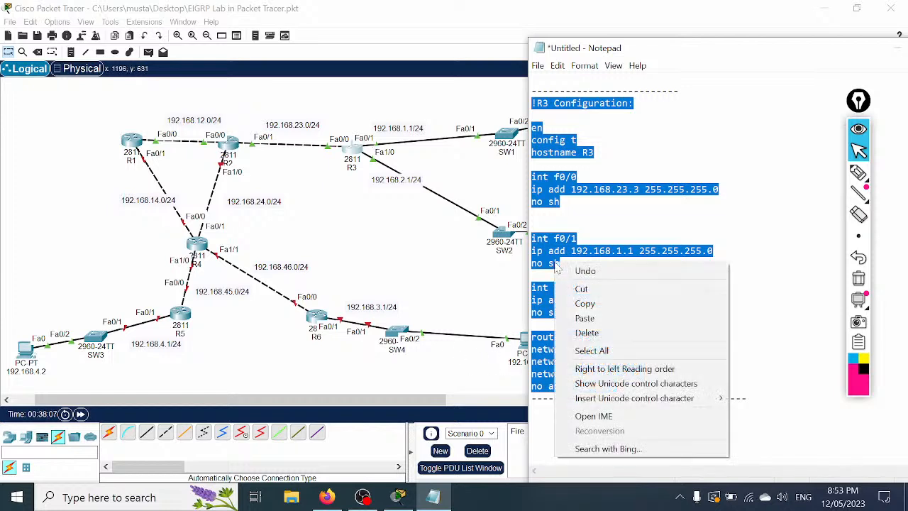
click(596, 304)
click(747, 398)
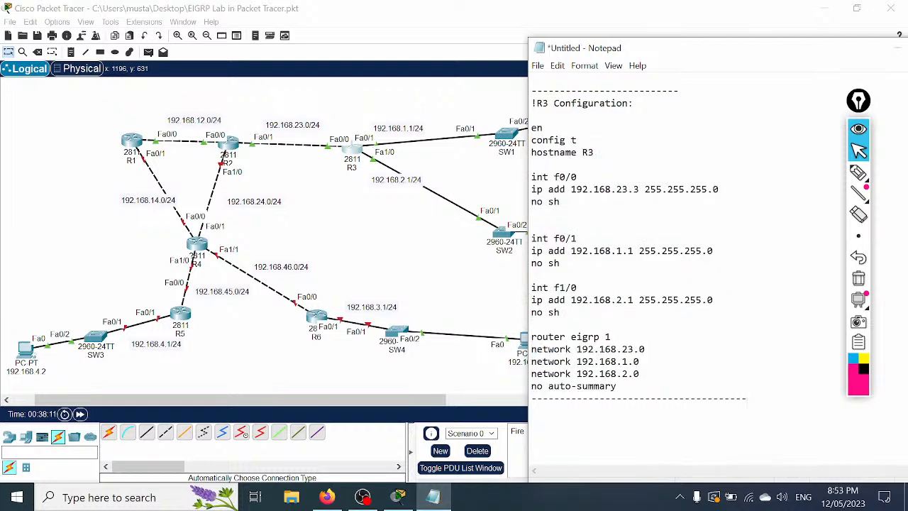
key(ctrl+v)
scroll(710, 270, up, 5)
scroll(710, 270, up, 14)
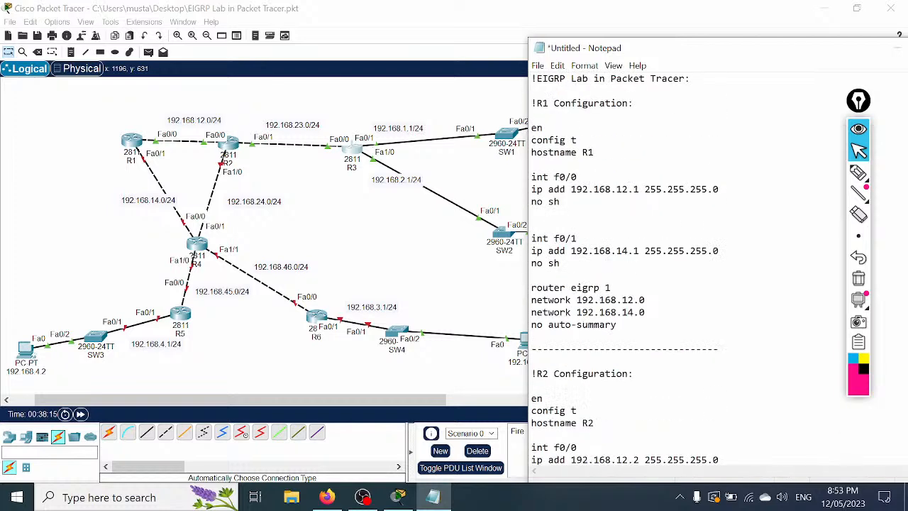
Step: Save the script as 'EIGRP Lab in Packet Tracer.txt' using the copied title as the name
drag(687, 78, 542, 78)
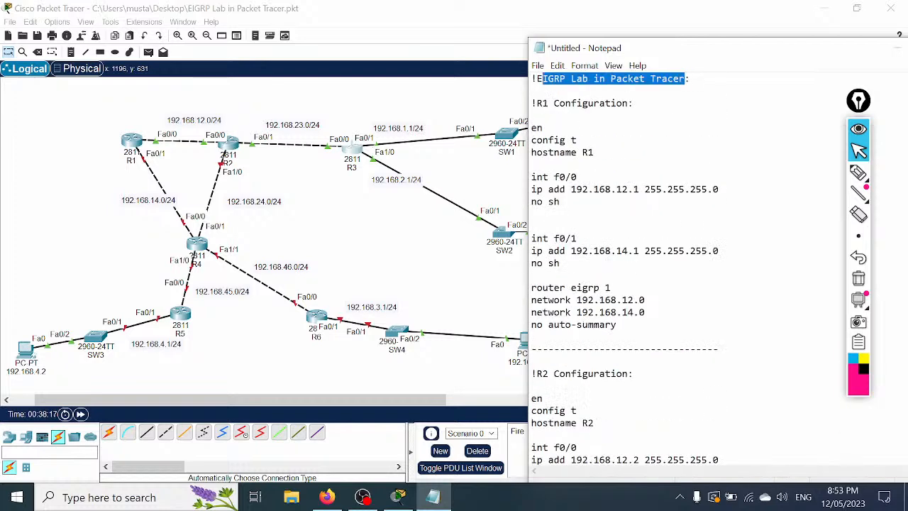
right_click(545, 80)
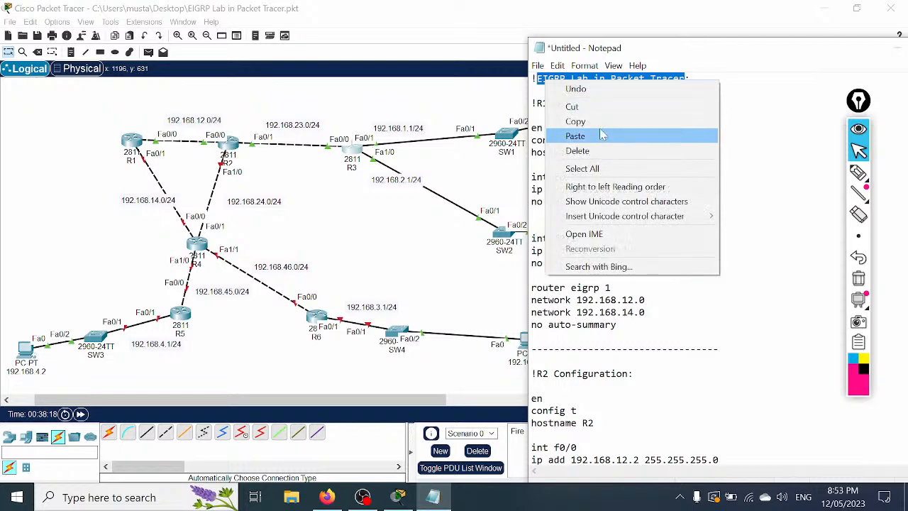
click(603, 120)
click(538, 65)
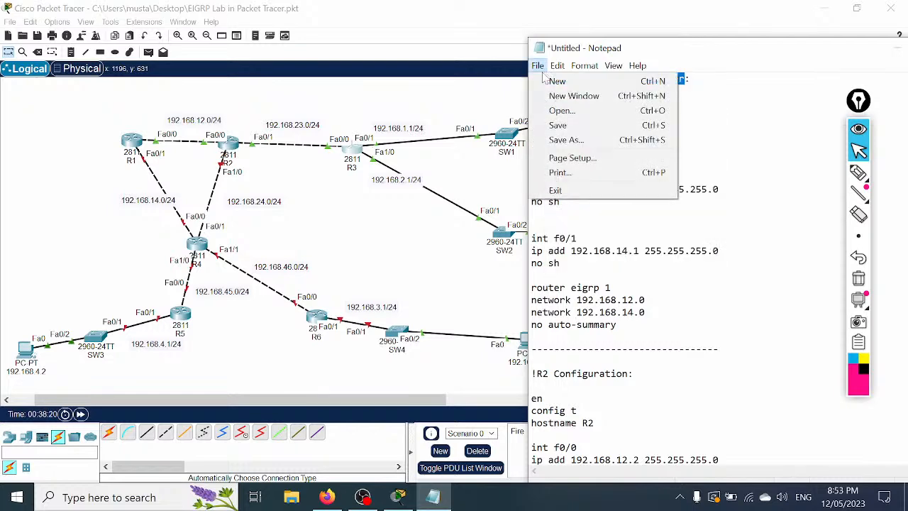
click(572, 123)
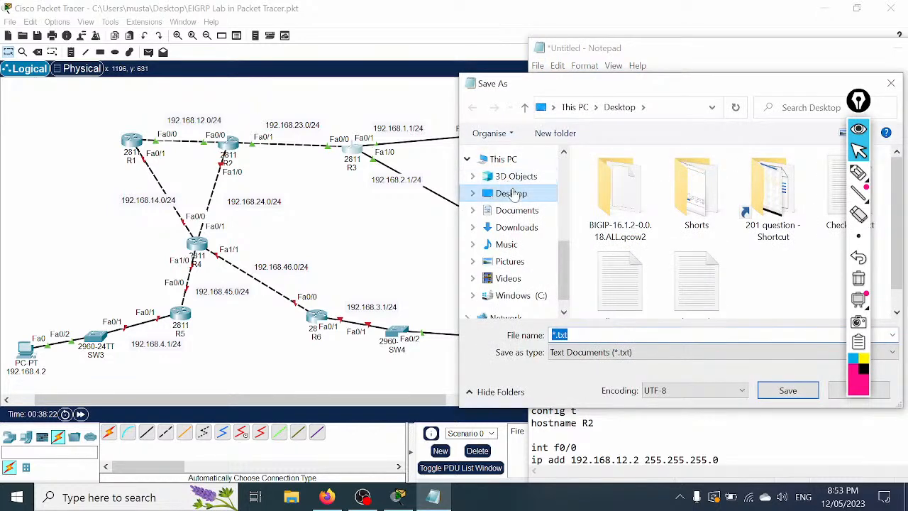
key(ctrl+v)
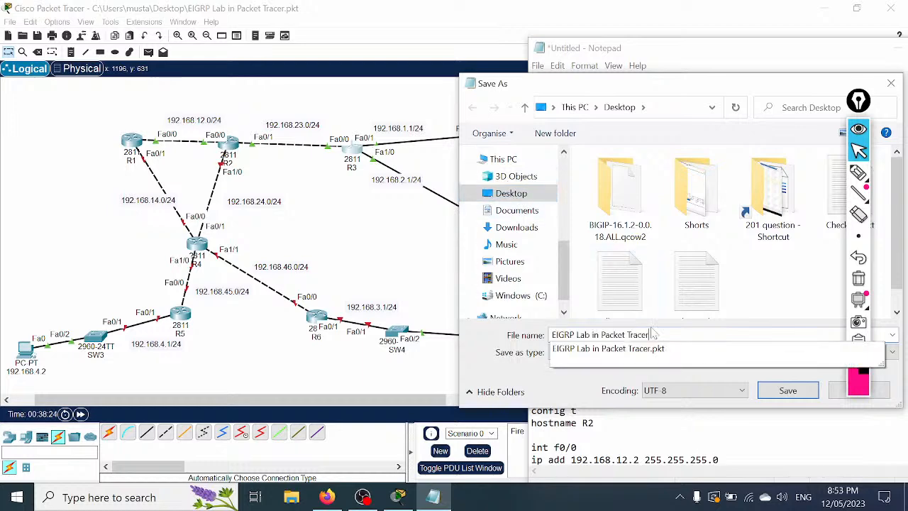
key(Return)
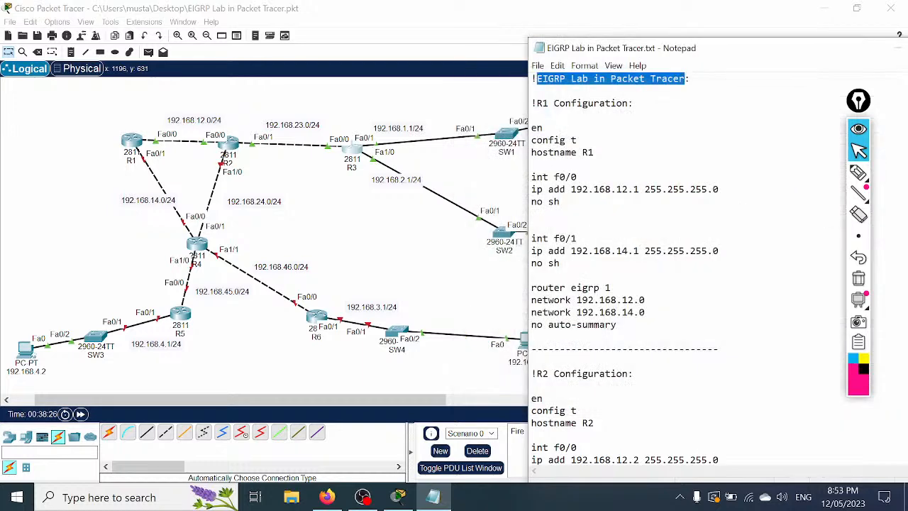
click(538, 65)
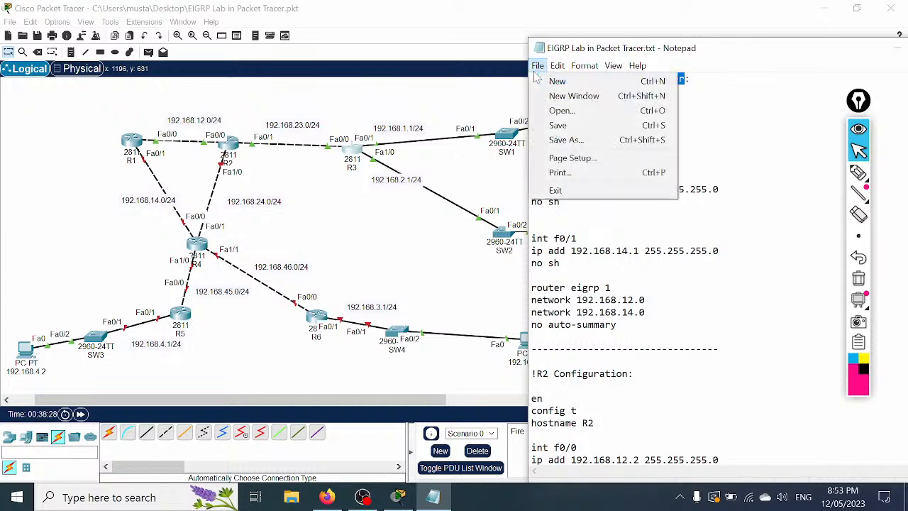
click(561, 122)
scroll(710, 269, down, 20)
scroll(709, 269, down, 7)
scroll(709, 269, up, 2)
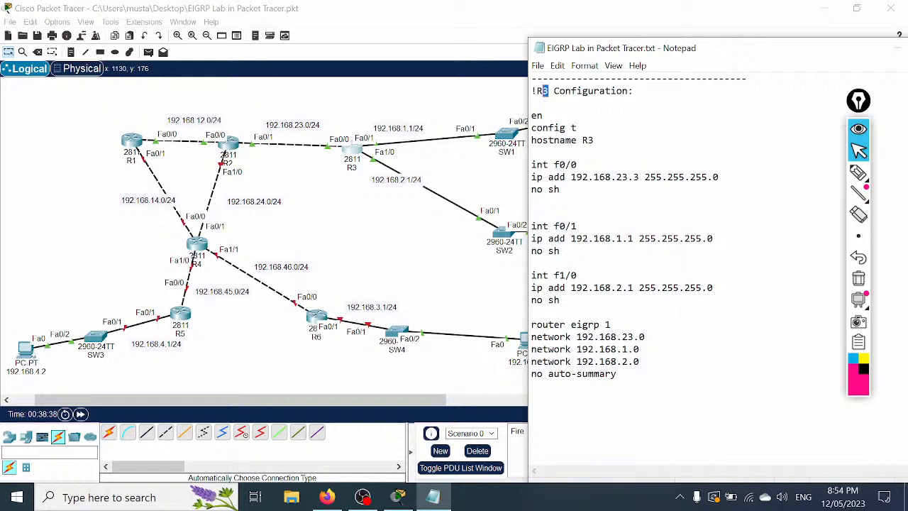
Step: Make the block R4 with addresses 192.168.14.4, 192.168.24.4 and 192.168.45.4
text(4)
key(F3)
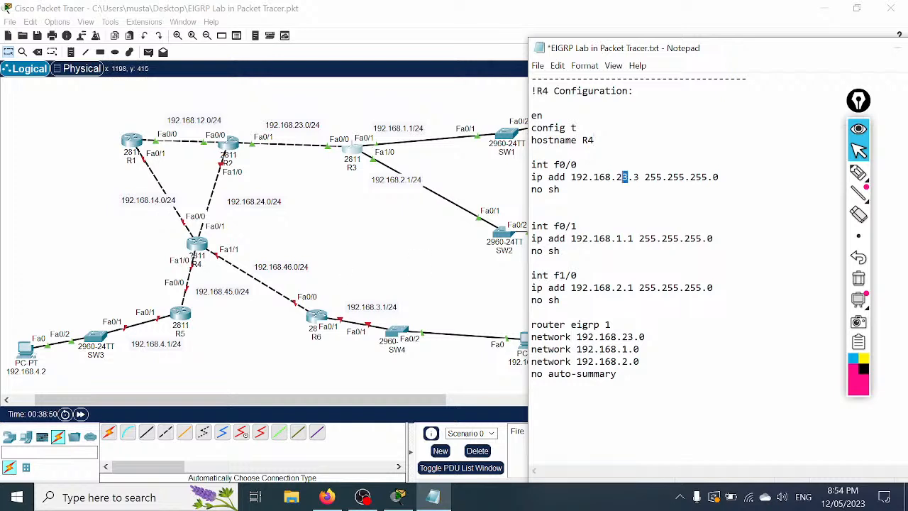
text(14.4)
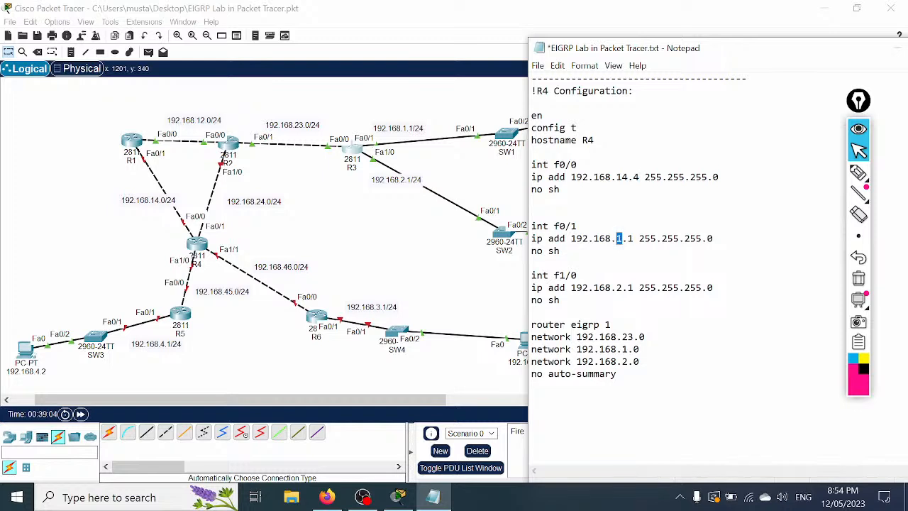
text(24)
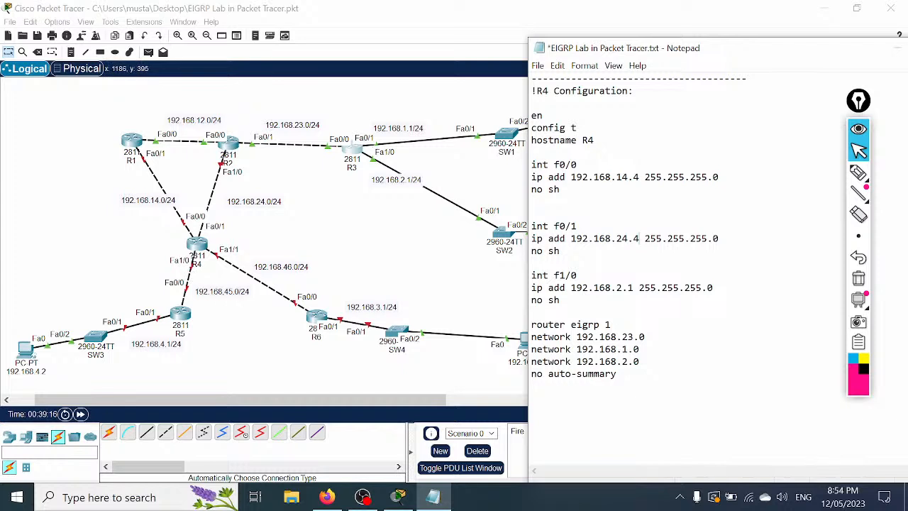
drag(617, 288, 623, 288)
text(45)
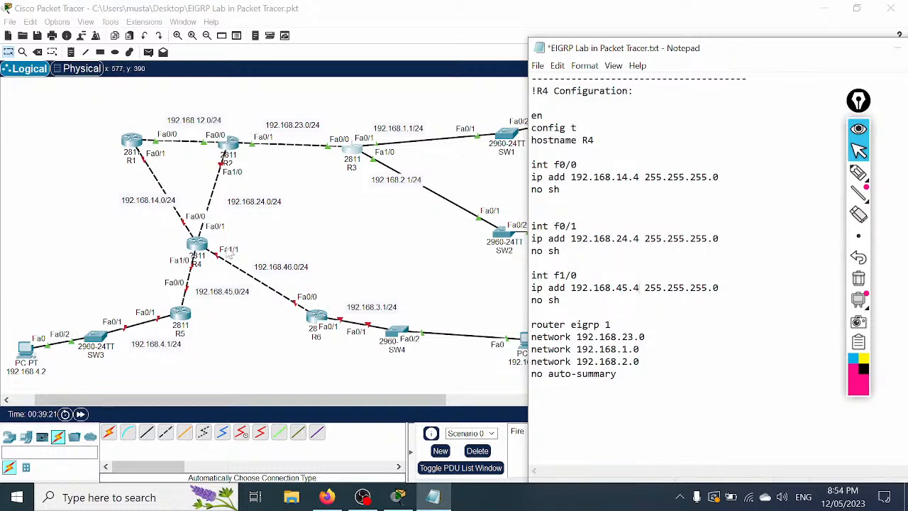
Step: Duplicate the int f1/0 block below itself to start the f1/1 entry
drag(564, 300, 523, 278)
key(ctrl+c)
key(Right)
key(Return)
key(Return)
key(ctrl+v)
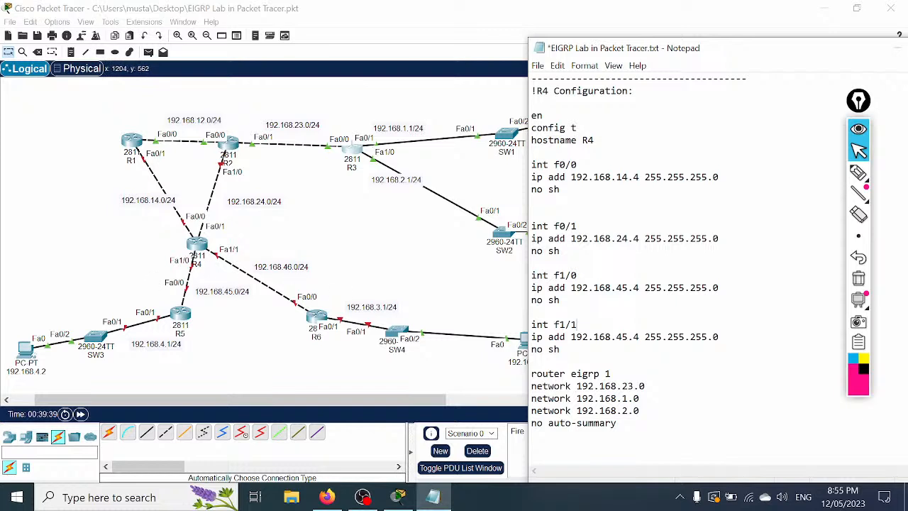
Step: Change R4's f1/1 address to 192.168.46.4
click(629, 337)
key(BackSpace)
text(6)
drag(578, 226, 549, 226)
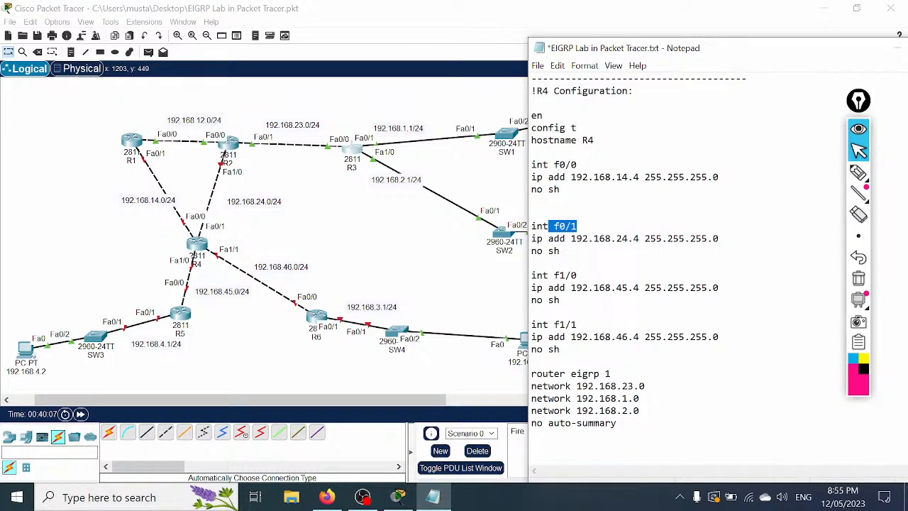
drag(577, 165, 521, 168)
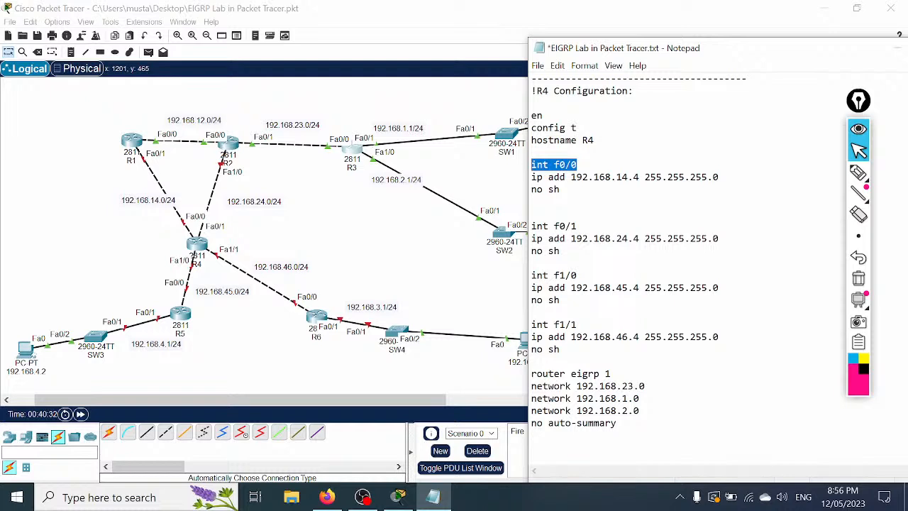
Step: Edit the three network statements to 192.168.14.0, 192.168.24.0 and 192.168.45.0
drag(622, 387, 634, 387)
text(14)
drag(622, 399, 627, 399)
text(24)
drag(623, 411, 627, 411)
text(45)
Step: Duplicate the network 192.168.45.0 line onto a new line below it
double_click(645, 410)
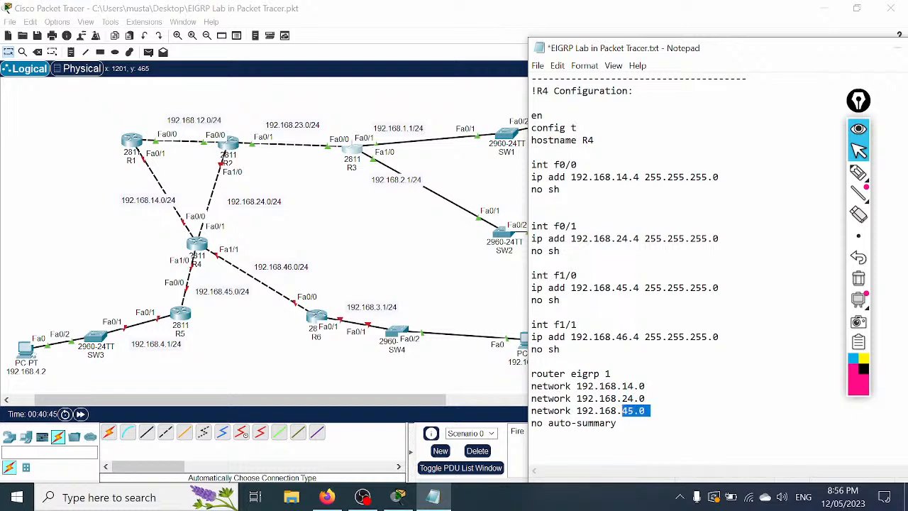
drag(622, 410, 531, 410)
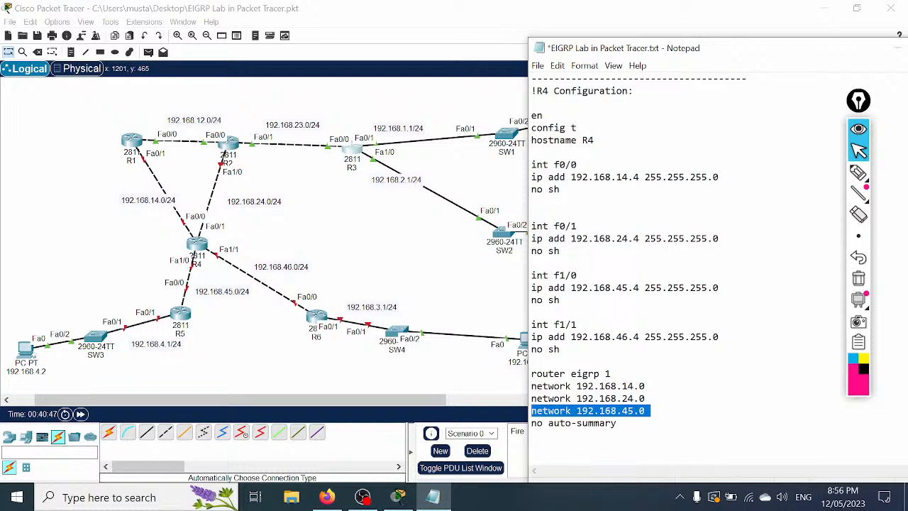
key(ctrl+c)
key(End)
key(Return)
key(ctrl+v)
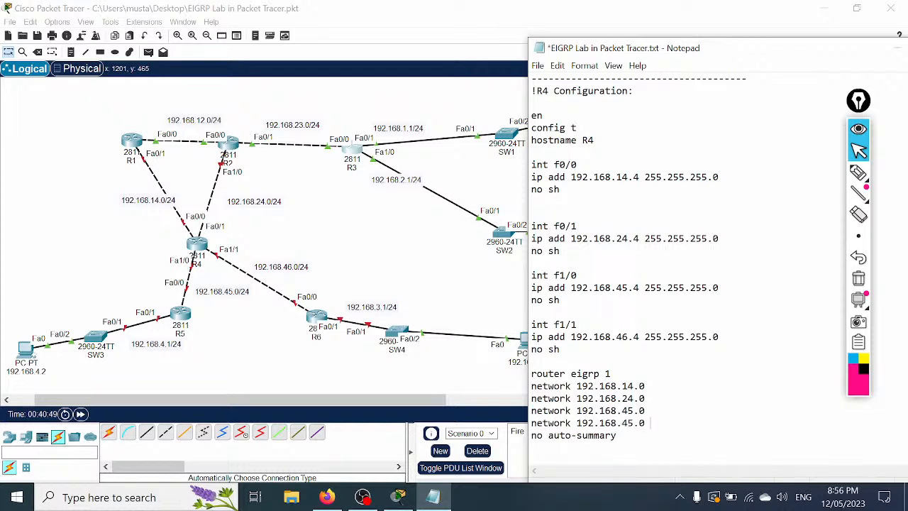
Step: Change the duplicated network line to 192.168.46.0
key(BackSpace)
text(6)
drag(617, 436, 533, 91)
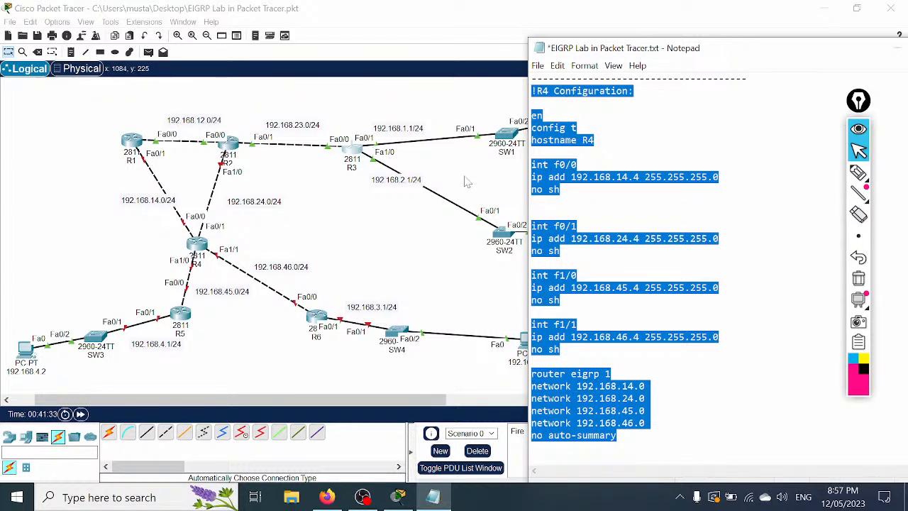
click(640, 425)
Step: Move the no auto-summary line directly under router eigrp 1 and select the finished R4 block
drag(617, 435, 531, 436)
key(Delete)
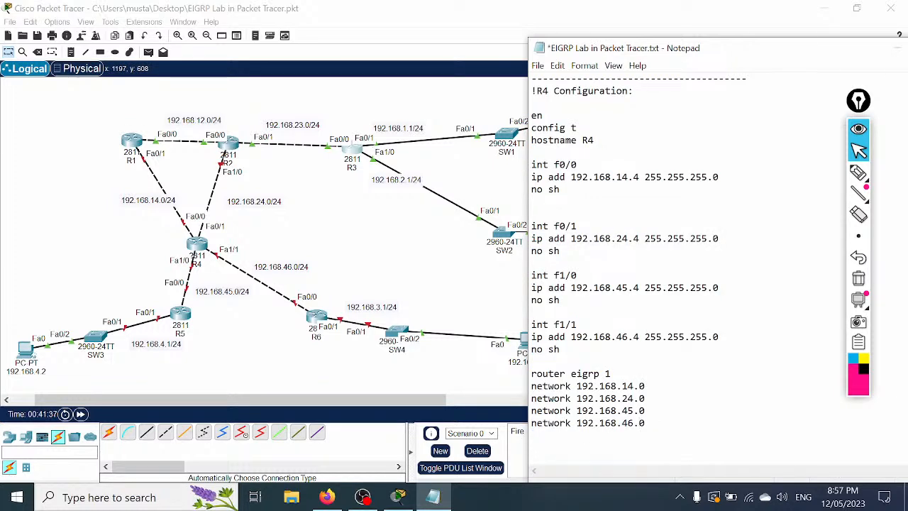
key(Return)
key(ctrl+v)
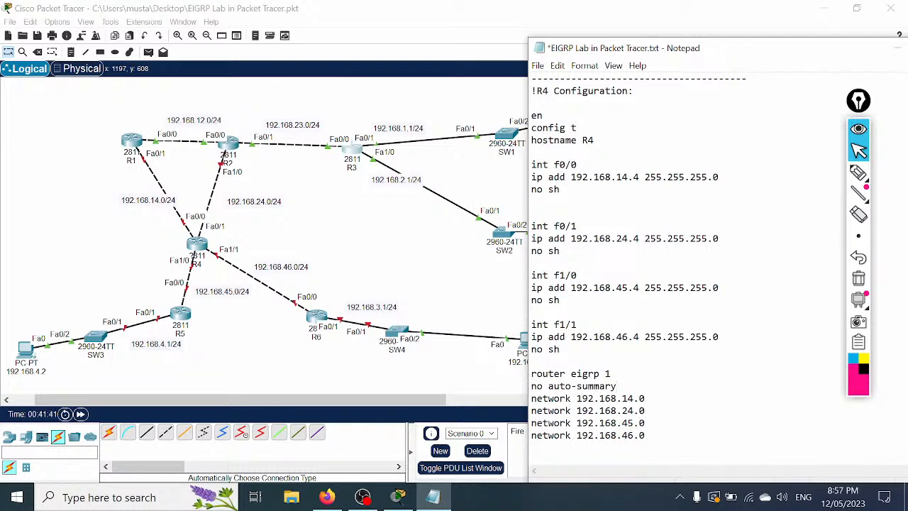
drag(616, 386, 523, 387)
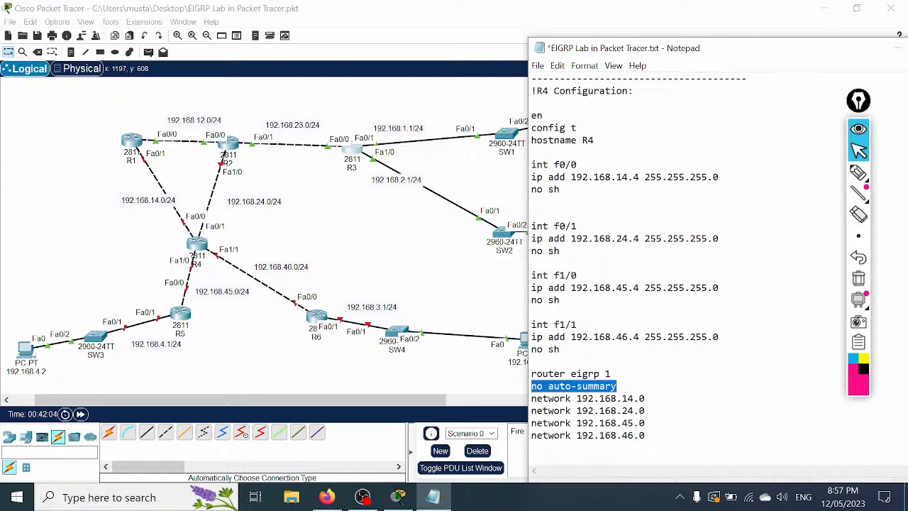
drag(651, 435, 531, 91)
Step: Copy the R4 script and open R4's full-screen console, declining the setup dialog with no
right_click(552, 157)
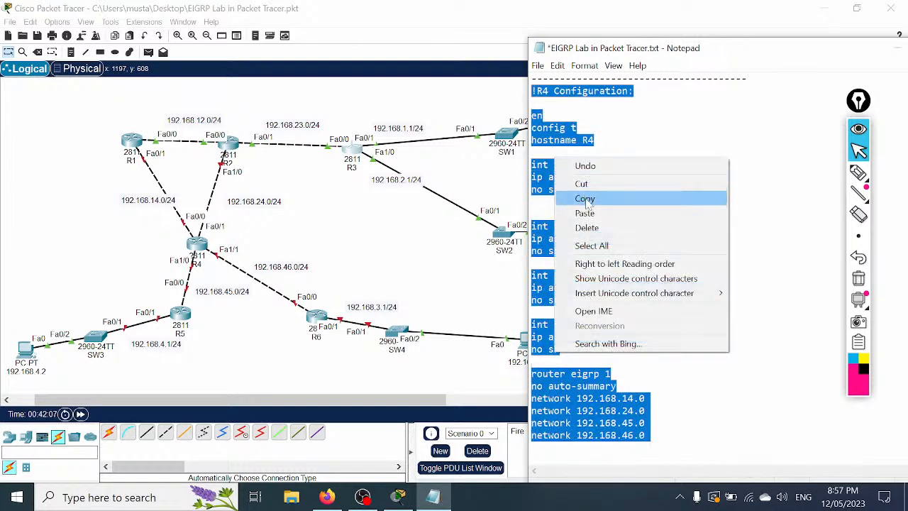
click(589, 198)
click(198, 247)
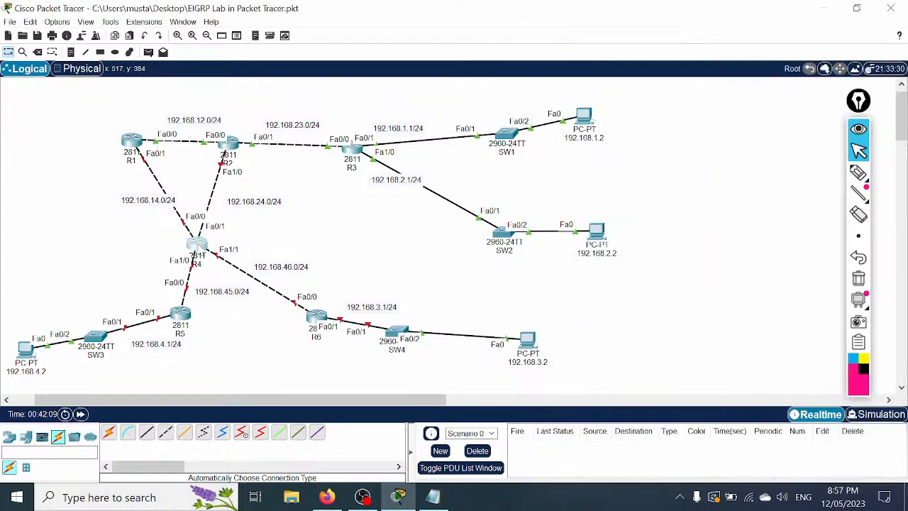
click(569, 77)
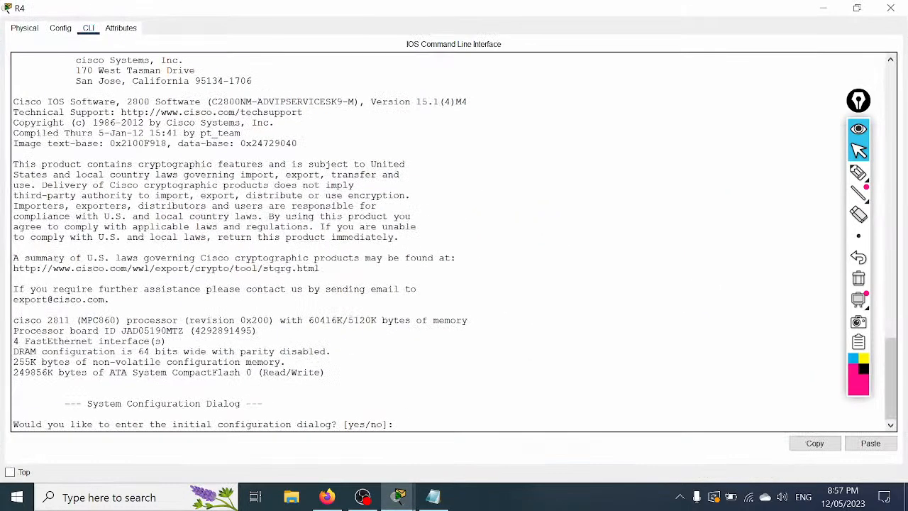
text(no)
key(Return)
key(Return)
key(Return)
Step: Paste the R4 script into the CLI, exit config mode with Ctrl+Z and save with wr
right_click(495, 232)
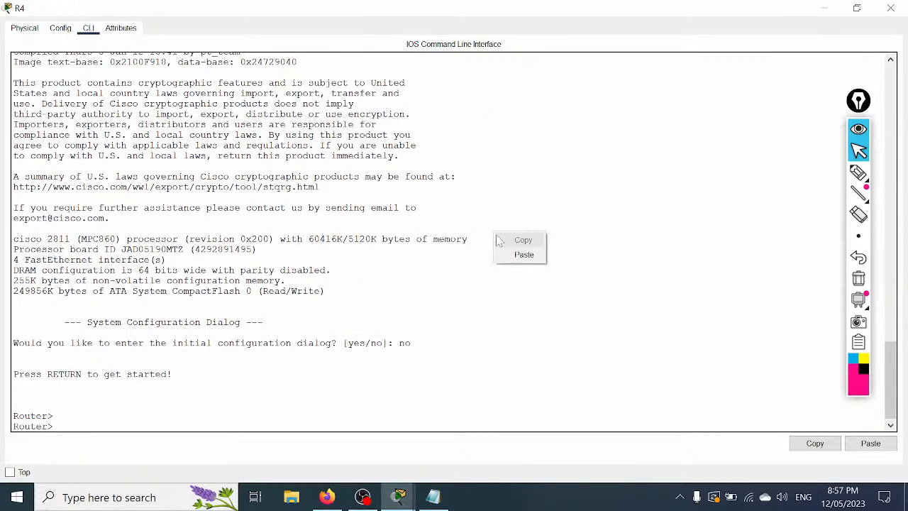
click(524, 254)
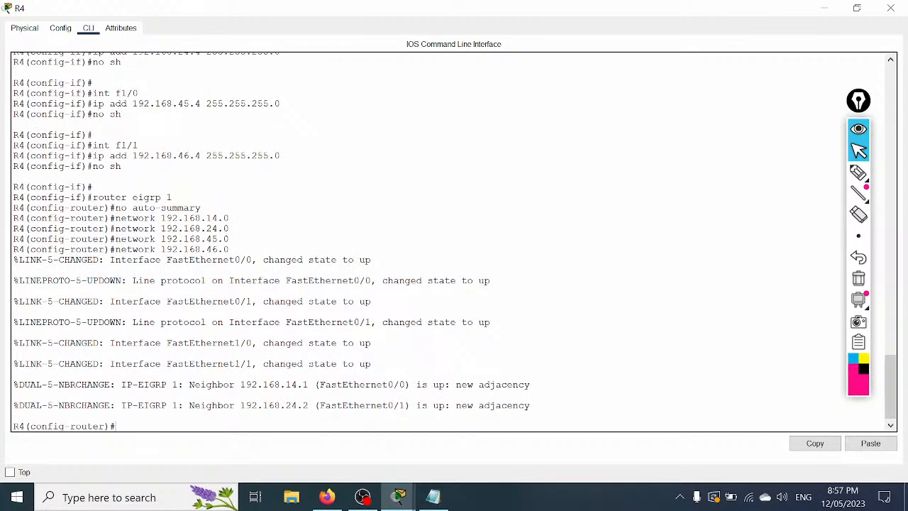
scroll(454, 241, up, 4)
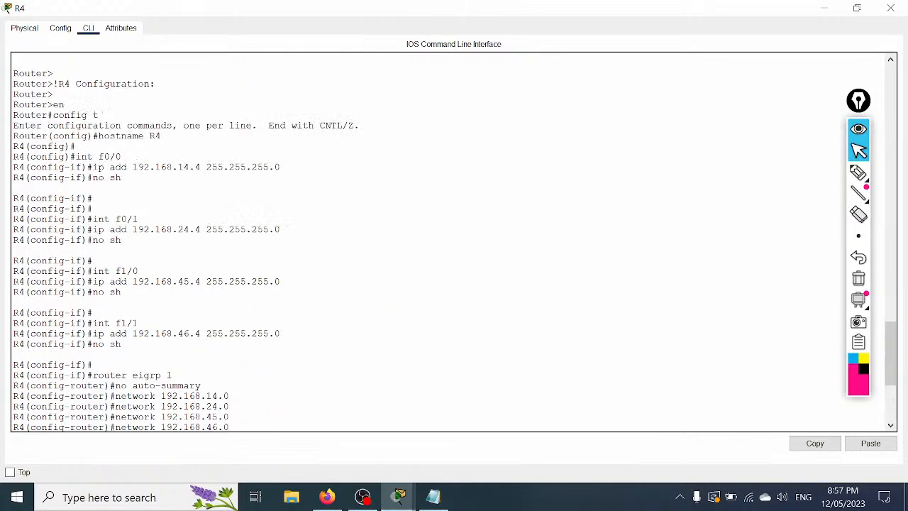
scroll(454, 241, up, 2)
scroll(454, 242, down, 5)
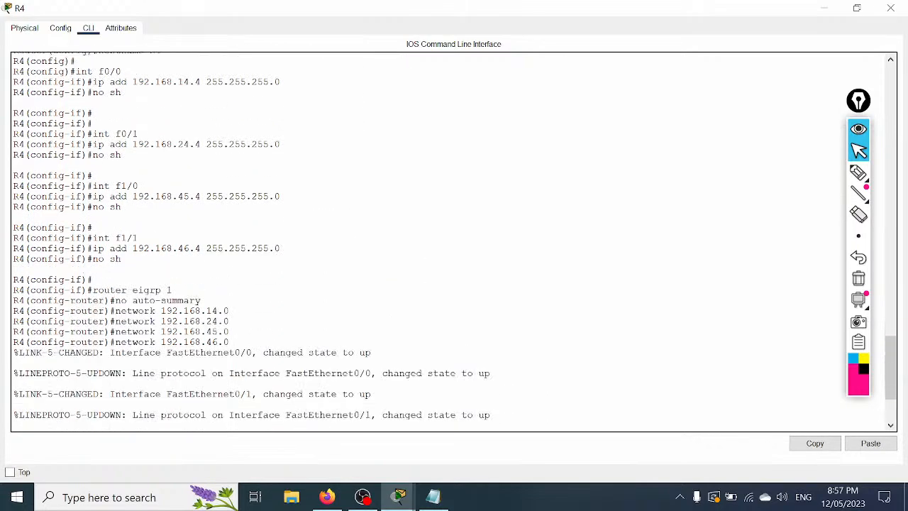
scroll(454, 241, down, 4)
key(ctrl+z)
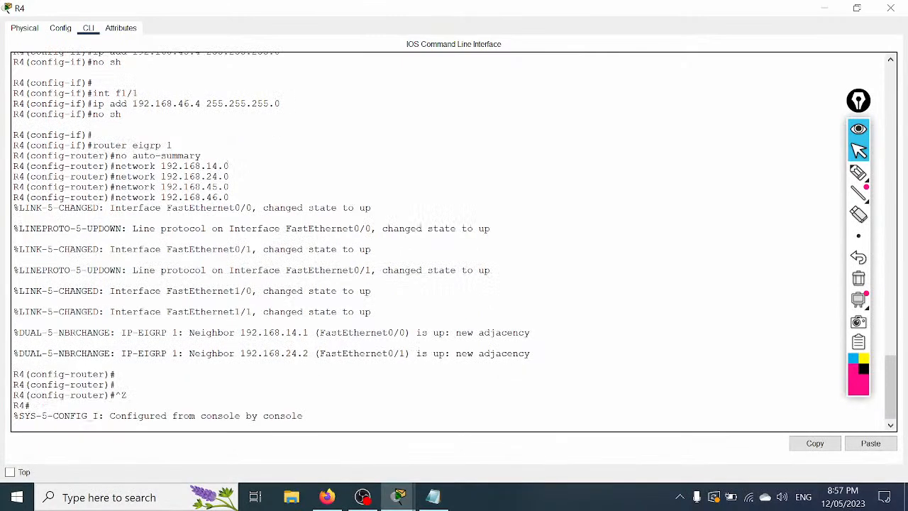
key(Return)
key(Return)
key(Return)
text(wr)
key(Return)
key(Return)
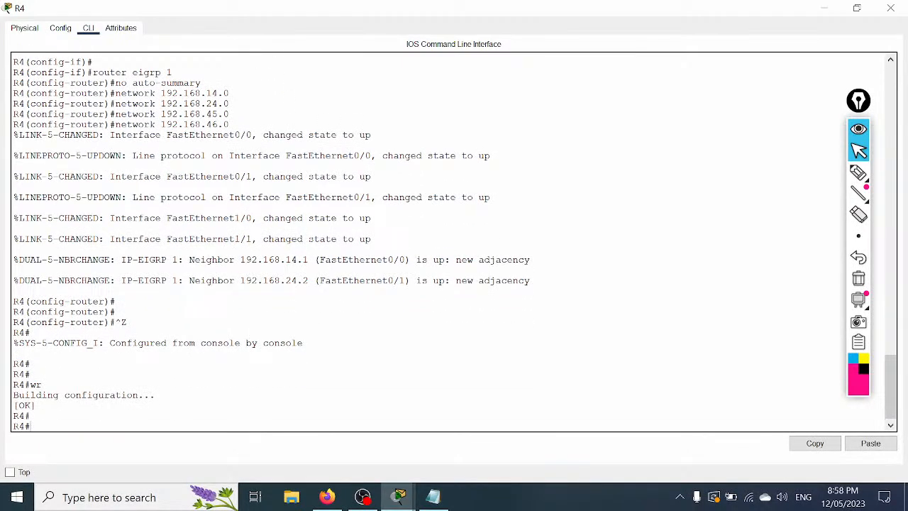
click(891, 8)
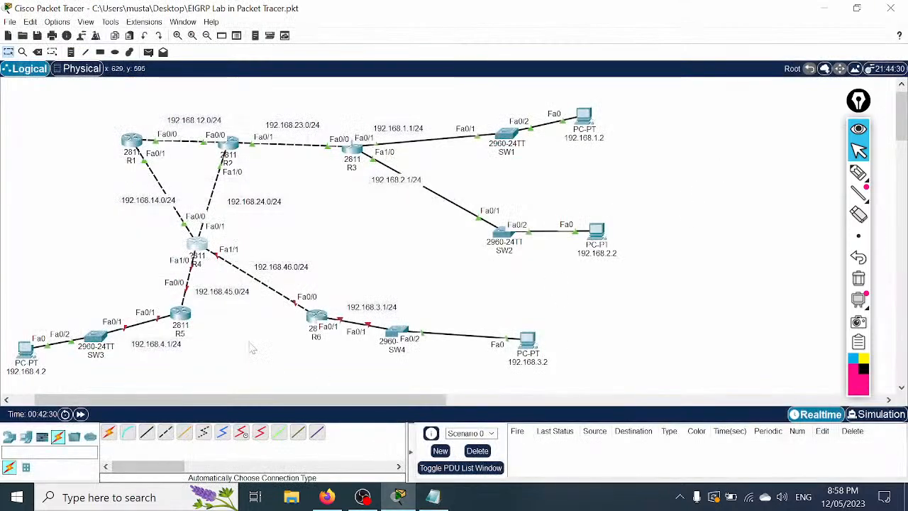
Step: Add a dashed separator line below R4's last network statement
click(433, 497)
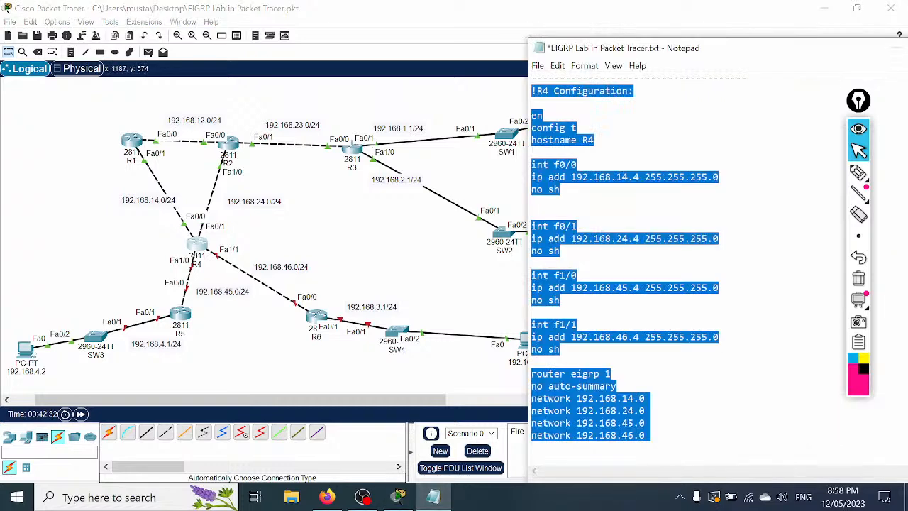
scroll(660, 284, down, 3)
click(651, 324)
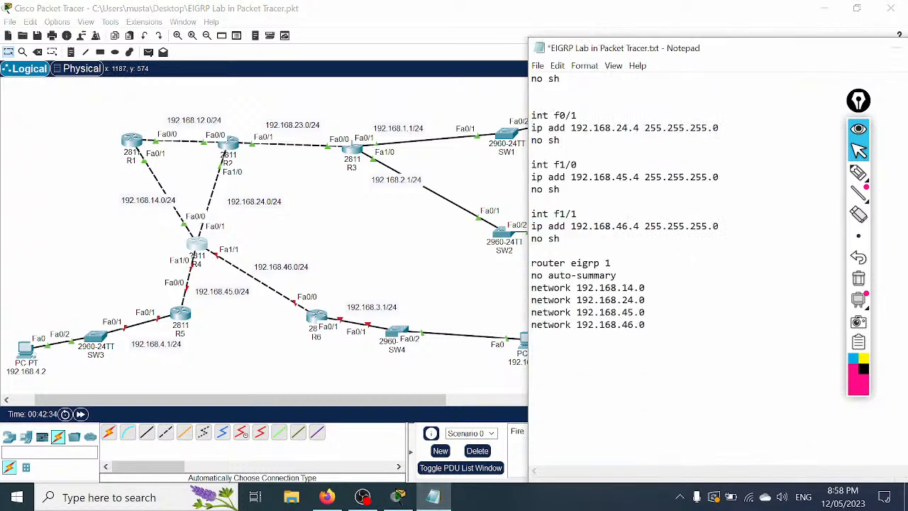
key(Return)
key(Return)
text(--------------------------------)
Step: Select the whole R1 configuration block
scroll(709, 270, up, 20)
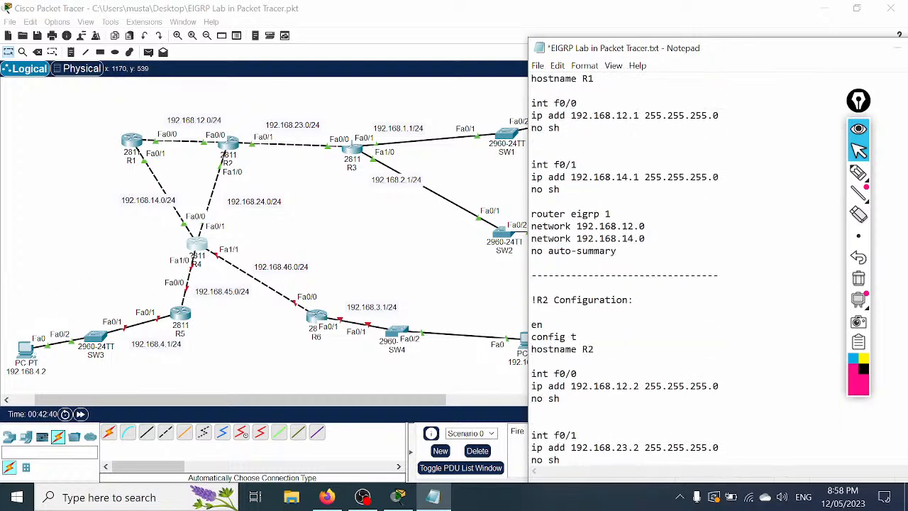
drag(531, 103, 616, 325)
scroll(710, 270, down, 15)
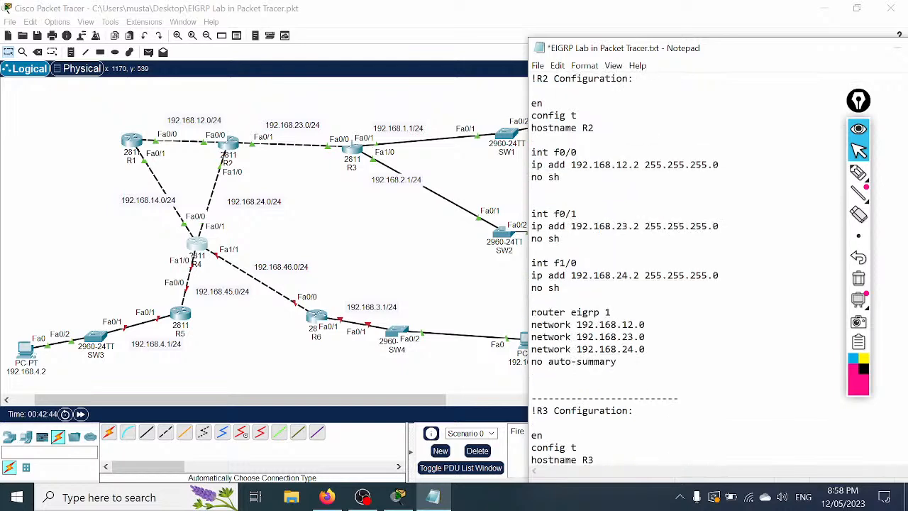
scroll(710, 270, down, 6)
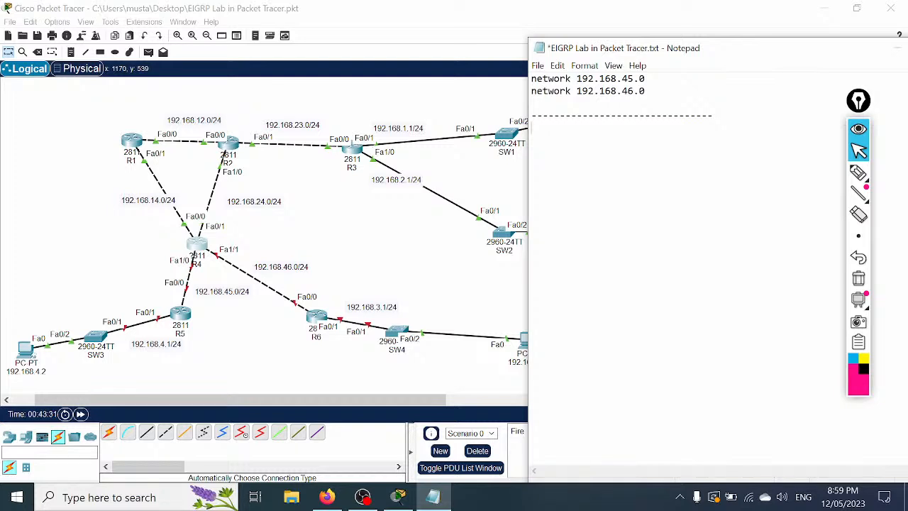
Step: Paste the R1 block below the separator and change its heading and hostname to R5
key(ctrl+v)
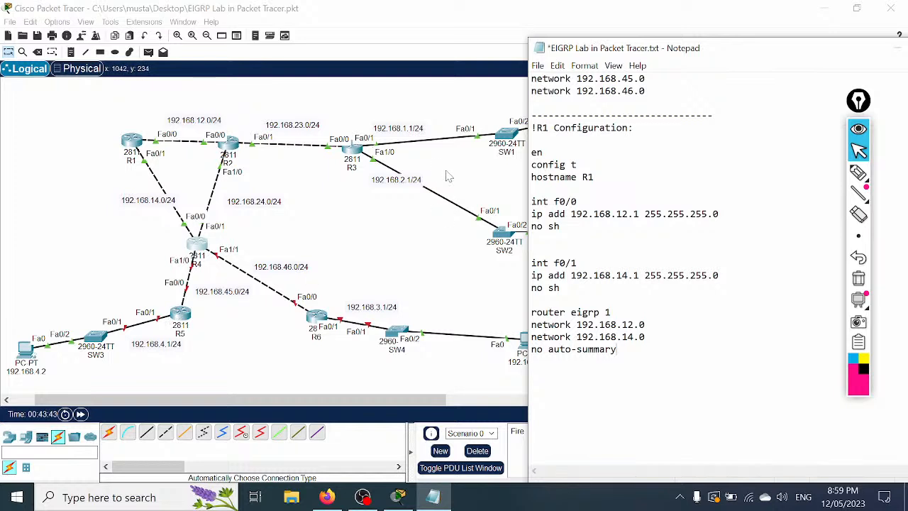
drag(548, 129, 543, 129)
text(5)
key(BackSpace)
text(5)
Step: Set the interface addresses to 192.168.45.5 and 192.168.4.1
drag(628, 214, 617, 214)
text(45)
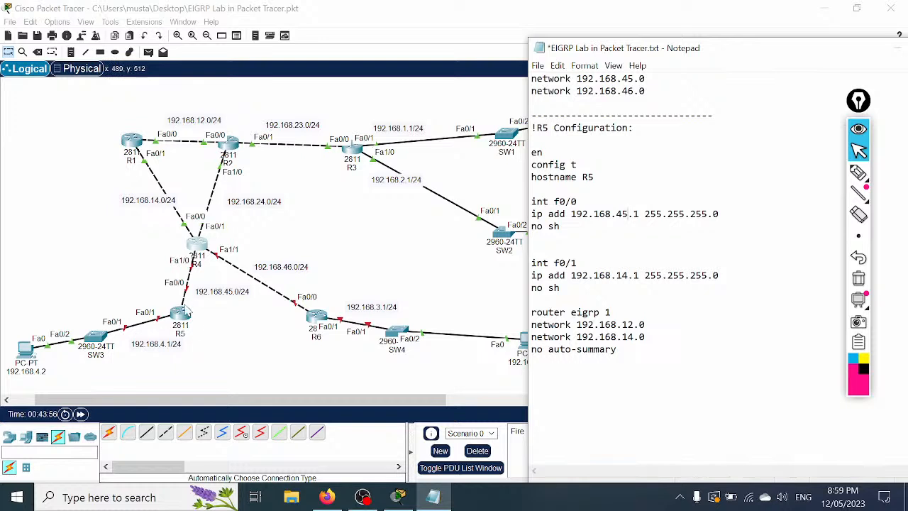
drag(640, 213, 633, 213)
text(5)
scroll(625, 270, up, 4)
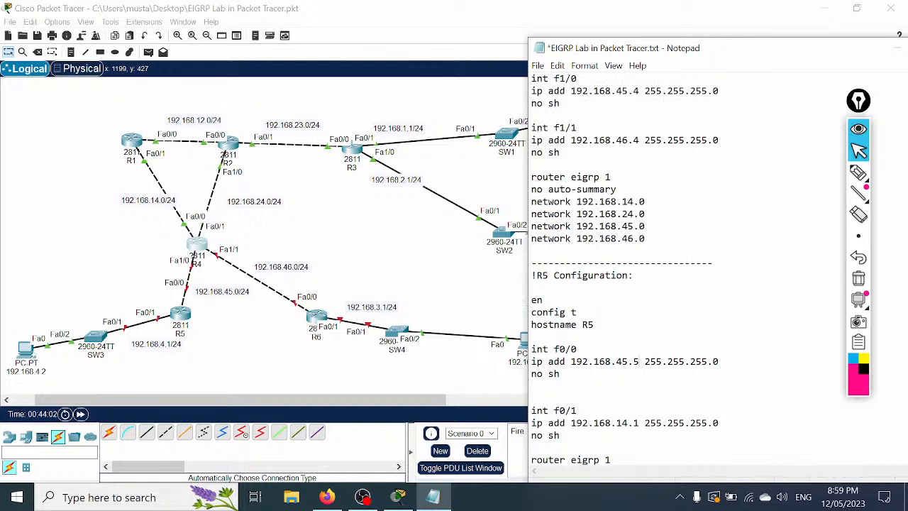
scroll(639, 362, down, 1)
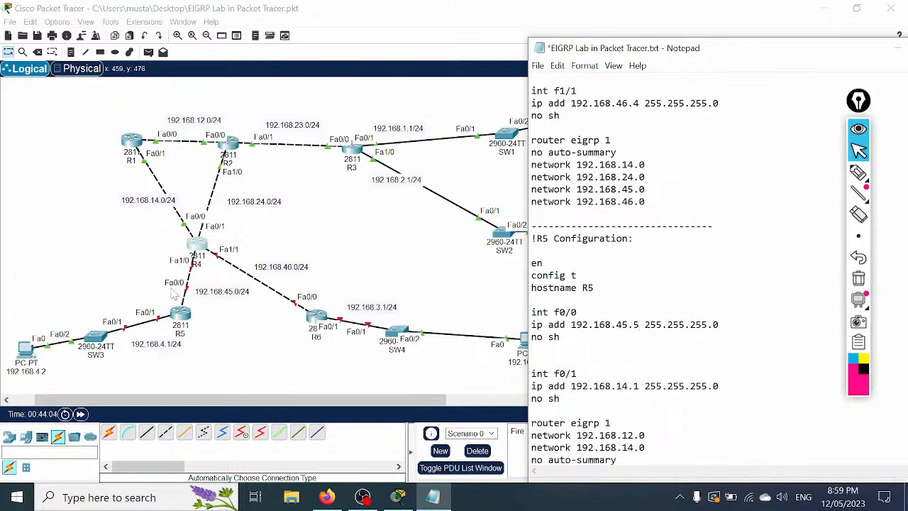
scroll(639, 251, down, 2)
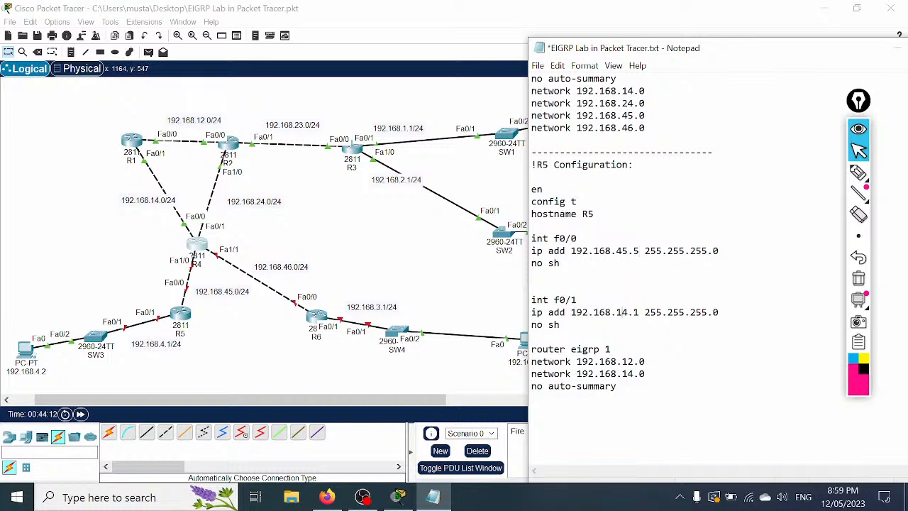
key(BackSpace)
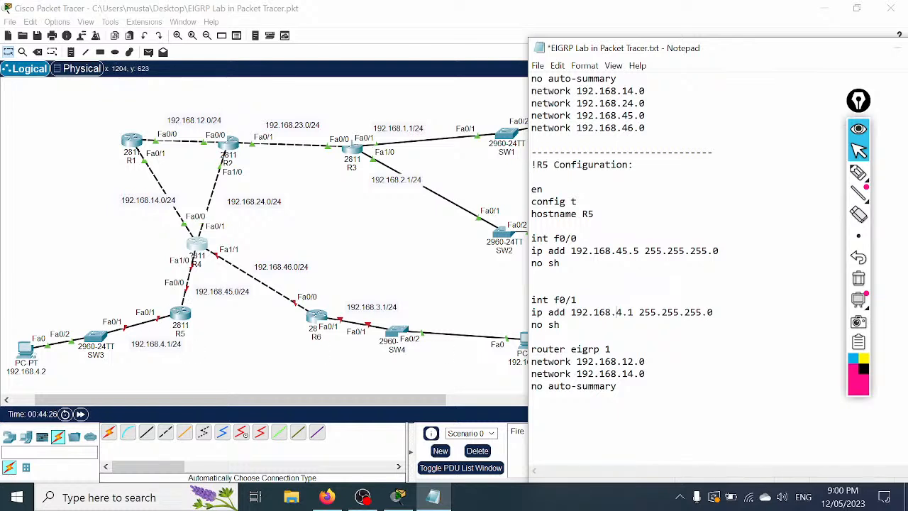
Step: Change the network statements to 192.168.45.0 and 192.168.4.0, then select the R5 script
double_click(628, 361)
text(45)
drag(627, 373, 634, 373)
key(shift+Left)
text(4)
key(shift+Home)
key(shift+Up)
key(shift+Up)
key(shift+Up)
key(shift+Up)
key(shift+Up)
key(shift+Up)
key(shift+Up)
key(shift+Up)
key(shift+Up)
key(shift+Up)
key(shift+Up)
key(shift+Up)
key(shift+Up)
key(shift+Up)
key(shift+Up)
key(shift+Up)
key(shift+Up)
key(shift+Up)
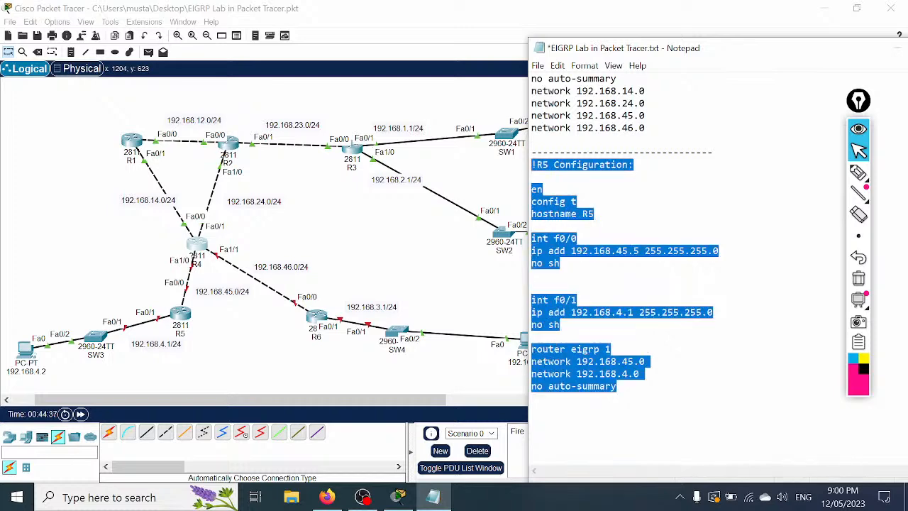
right_click(538, 171)
Step: Copy the R5 script and open R5's full-screen CLI, declining the setup dialog with no
click(564, 212)
click(183, 318)
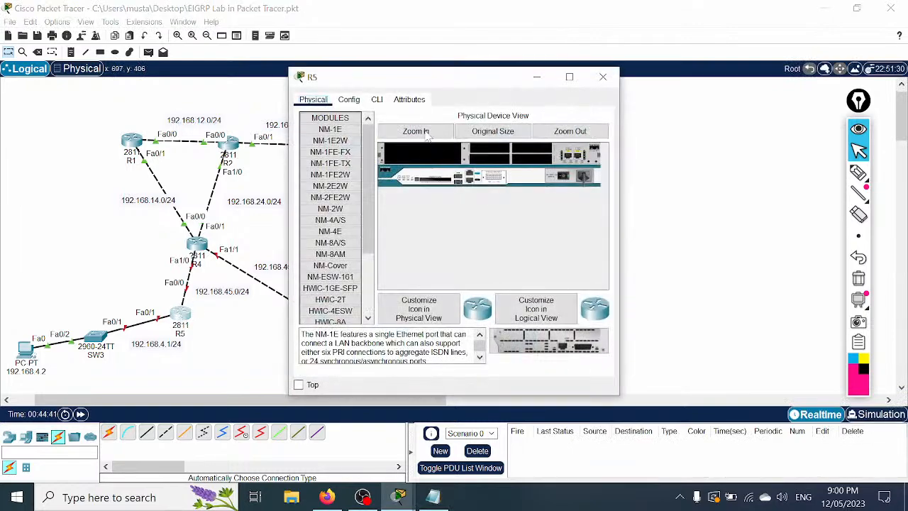
click(377, 99)
click(569, 77)
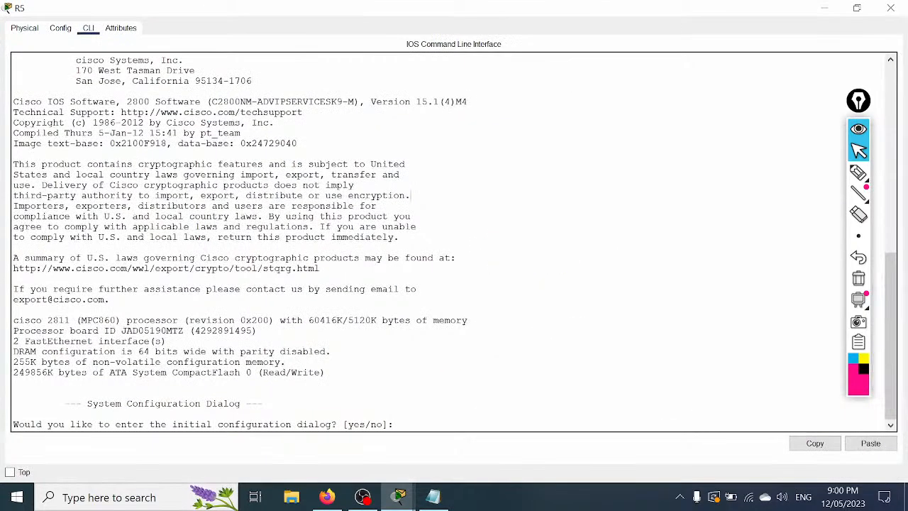
text(no)
key(Return)
key(Return)
key(Return)
key(Return)
key(Return)
key(Return)
key(Return)
key(Return)
key(Return)
key(Return)
key(Return)
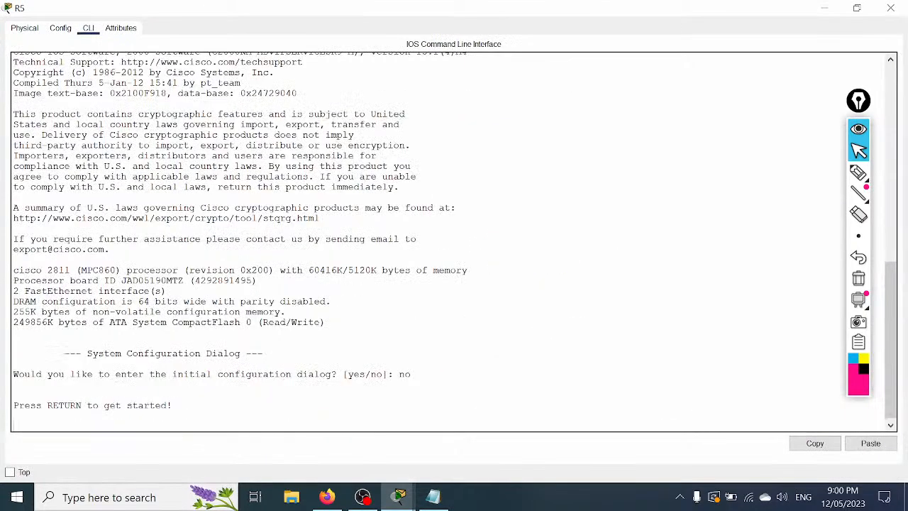
Step: Paste the R5 script into the console, exit config mode with Ctrl+Z and save with wr
right_click(464, 249)
click(493, 271)
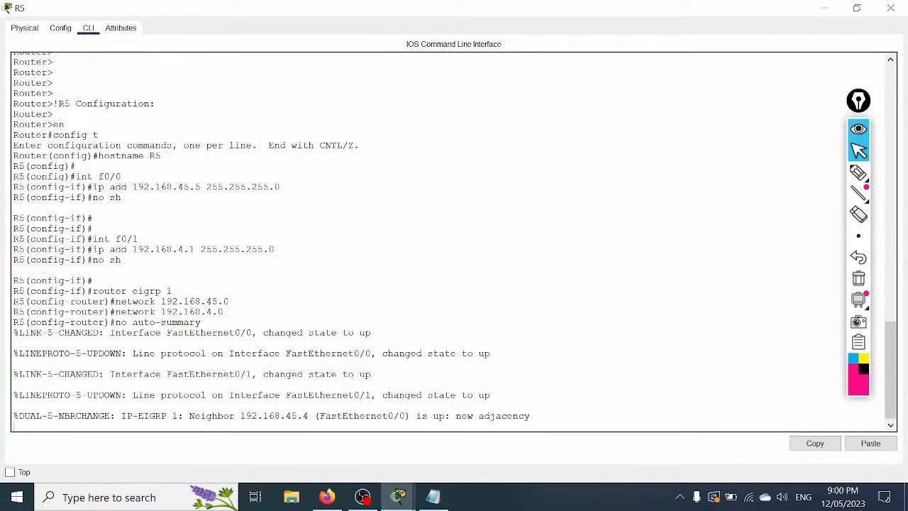
key(Return)
scroll(454, 241, up, 5)
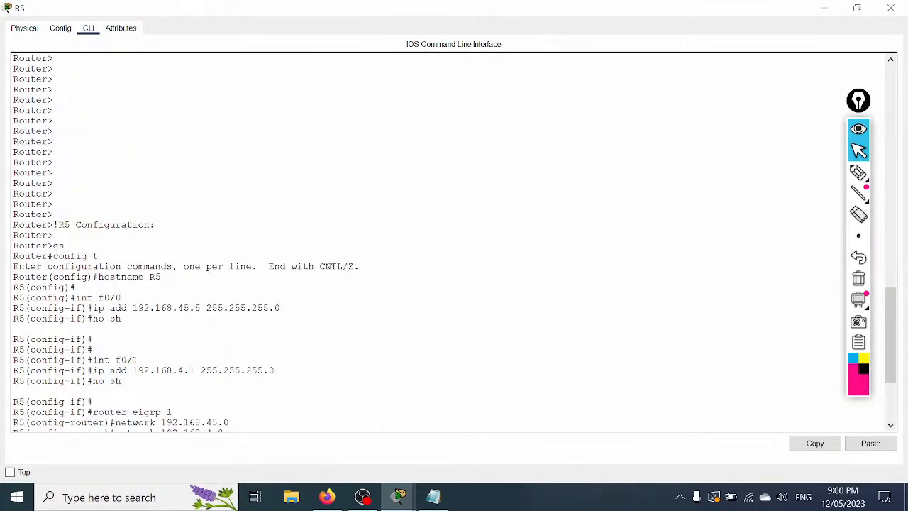
scroll(454, 241, down, 5)
key(Return)
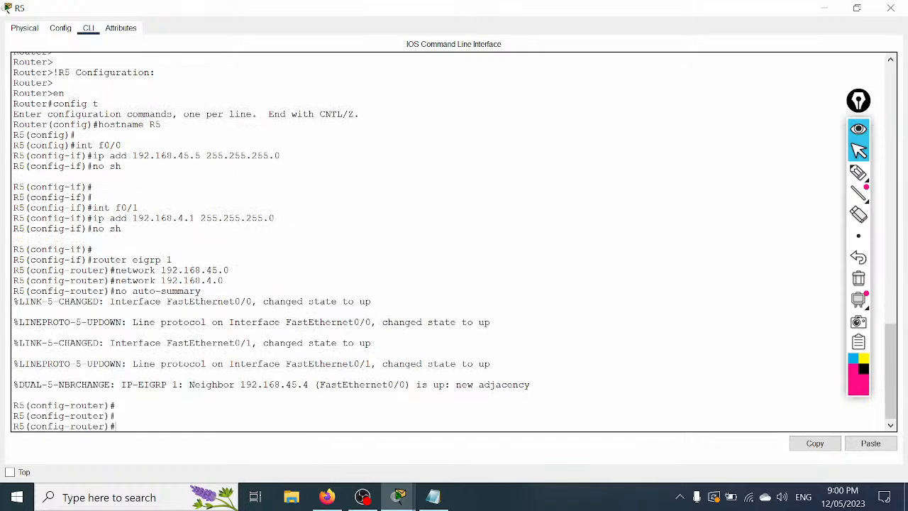
key(ctrl+z)
key(Return)
key(Return)
text(wr)
key(Return)
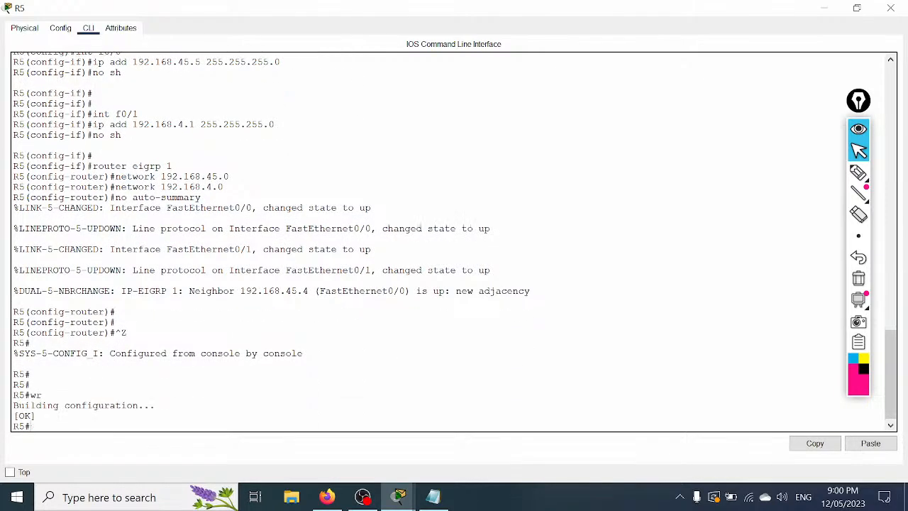
key(Return)
key(Return)
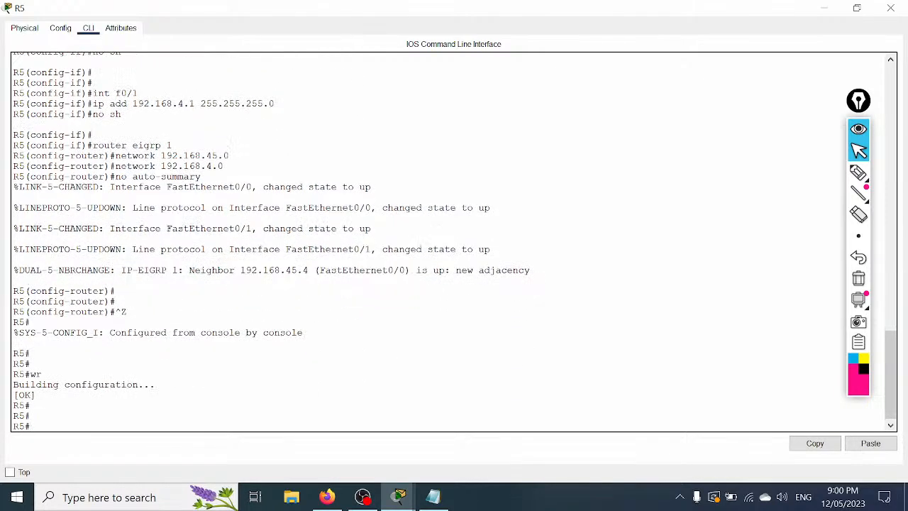
click(828, 8)
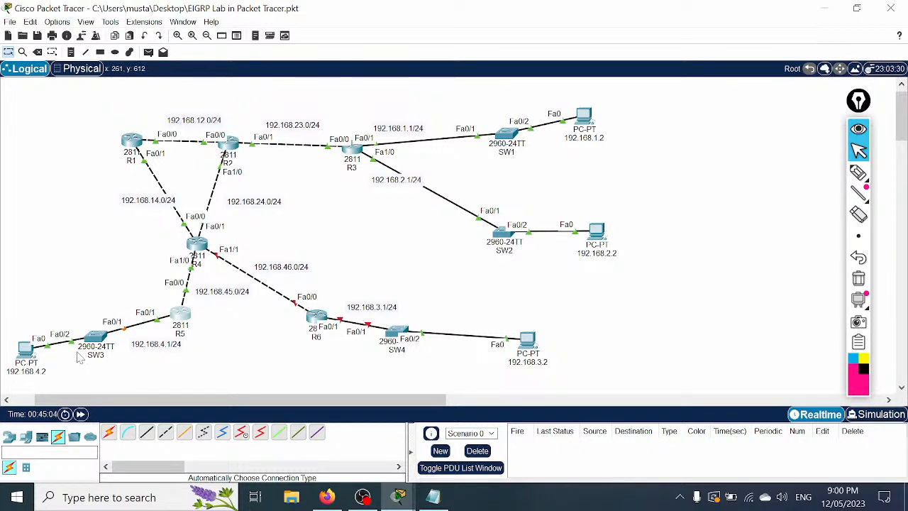
mouse_move(80, 359)
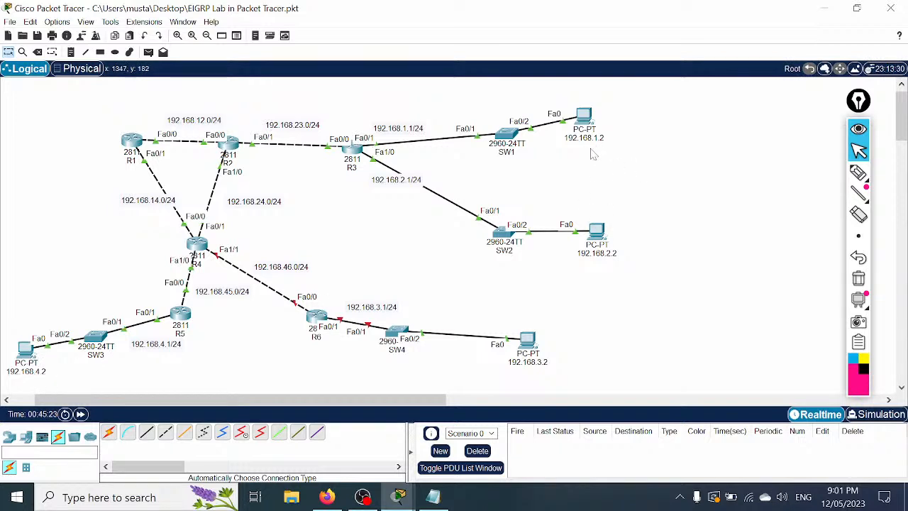
mouse_move(859, 237)
click(859, 172)
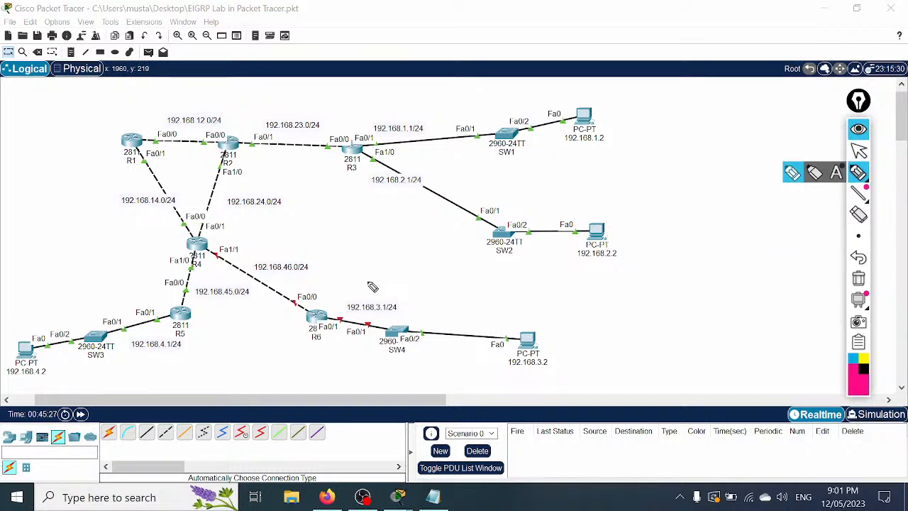
mouse_move(32, 349)
mouse_down()
mouse_move(16, 322)
mouse_move(26, 333)
mouse_move(29, 223)
mouse_move(223, 98)
mouse_move(434, 97)
mouse_move(581, 110)
mouse_up()
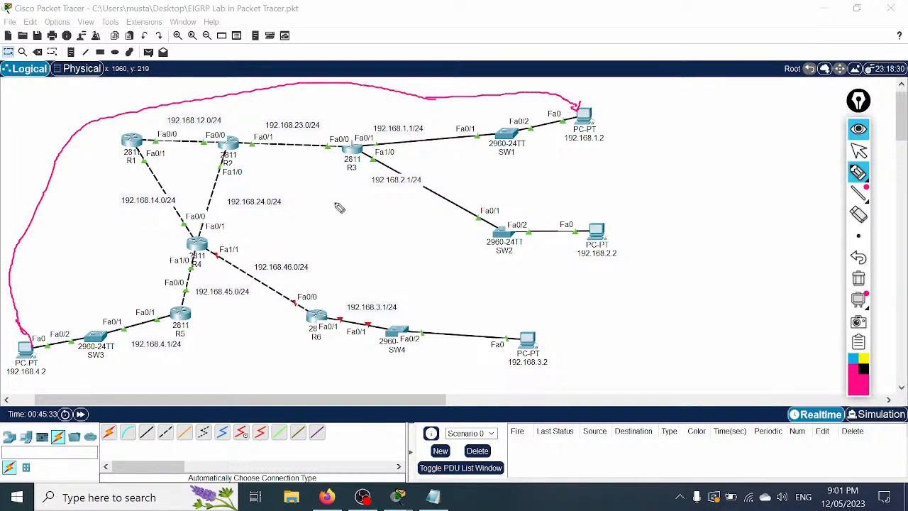
mouse_move(63, 349)
mouse_down()
mouse_move(183, 311)
mouse_move(199, 254)
mouse_move(147, 197)
mouse_move(150, 144)
mouse_move(302, 133)
mouse_move(494, 136)
mouse_move(526, 126)
mouse_up()
mouse_move(196, 248)
mouse_down()
mouse_move(238, 178)
mouse_move(420, 158)
mouse_move(569, 126)
mouse_up()
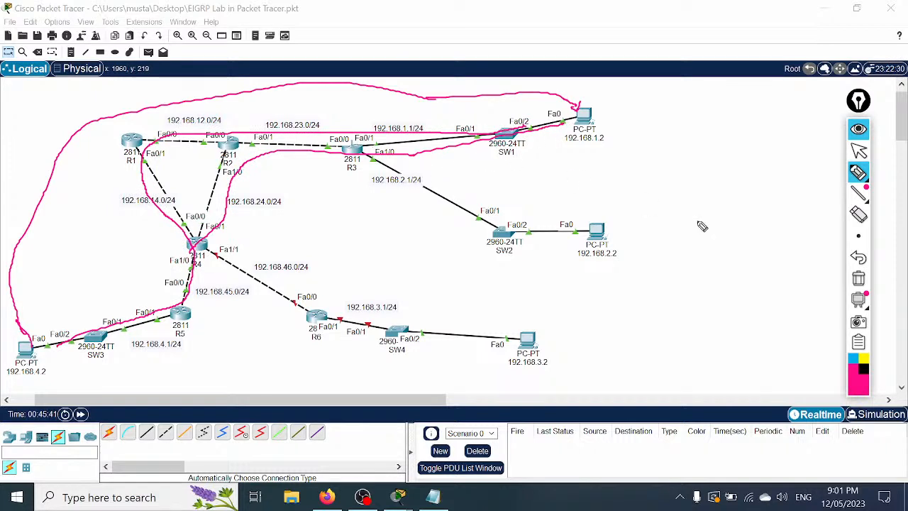
click(859, 278)
click(858, 151)
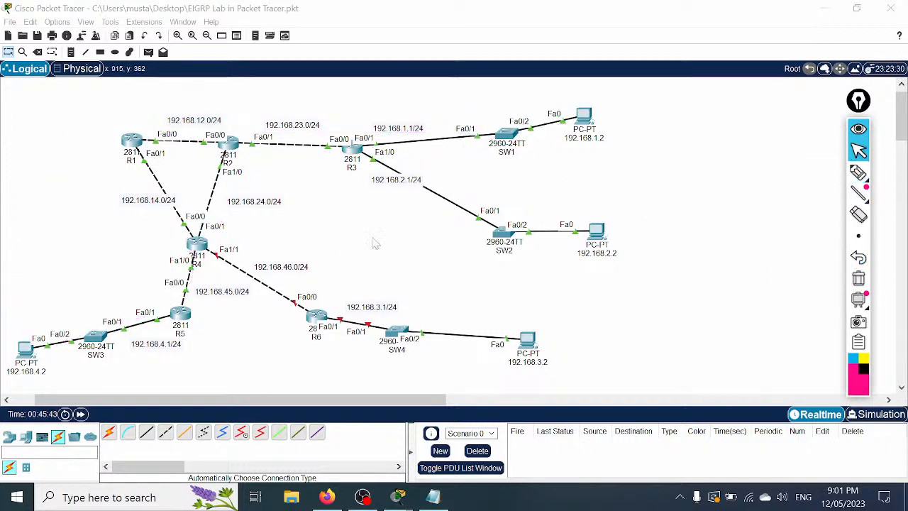
Step: From PC 192.168.4.2's command prompt, ping 192.168.1.2 and check the one timed-out reply
click(27, 348)
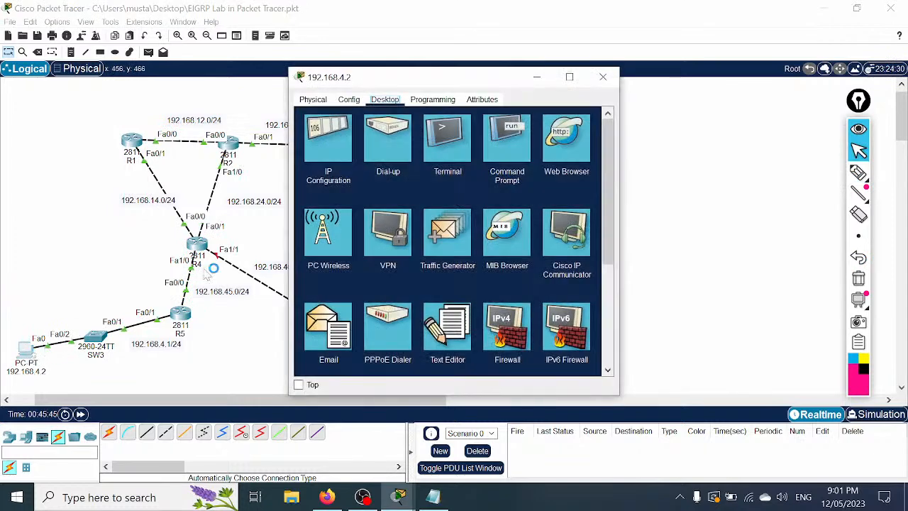
click(505, 175)
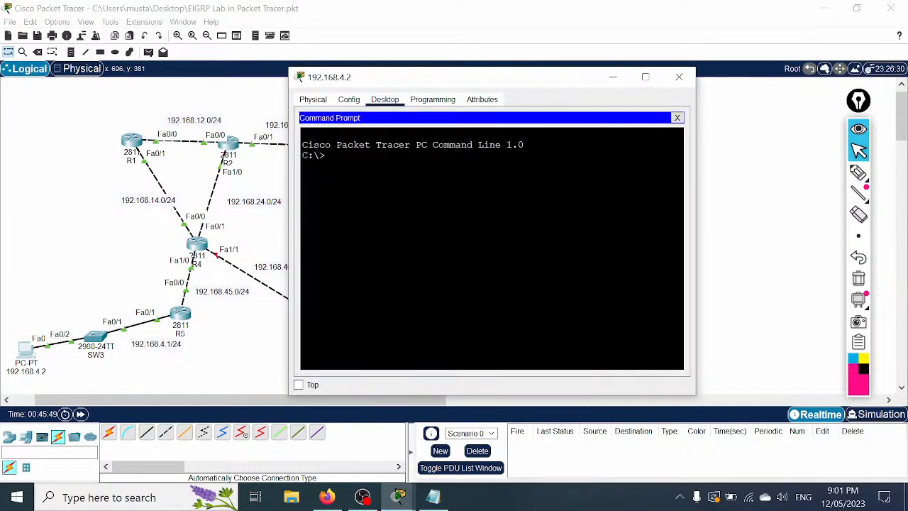
drag(586, 78, 613, 171)
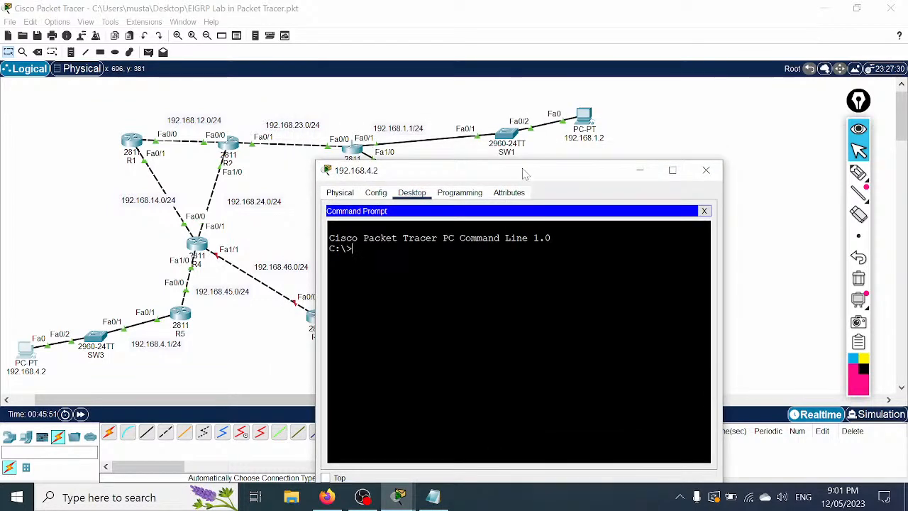
drag(521, 173, 519, 190)
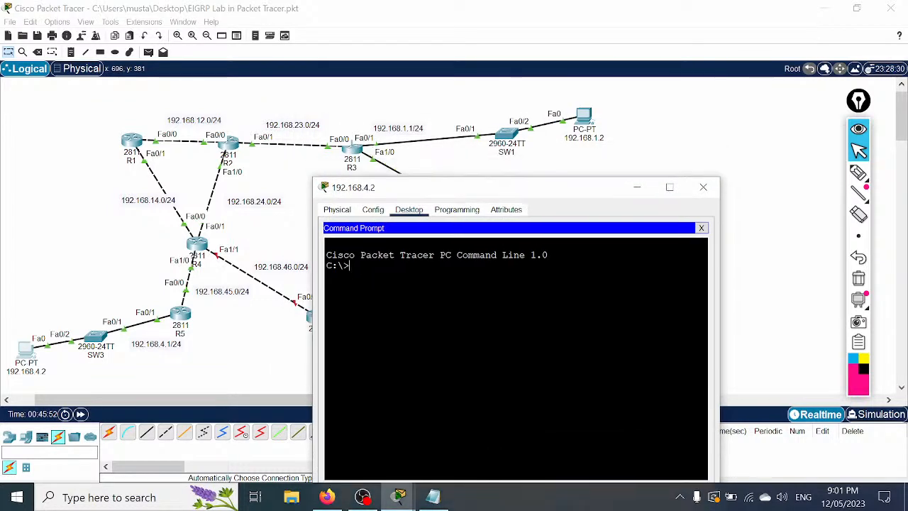
text(ping 192.168.1.2)
key(Return)
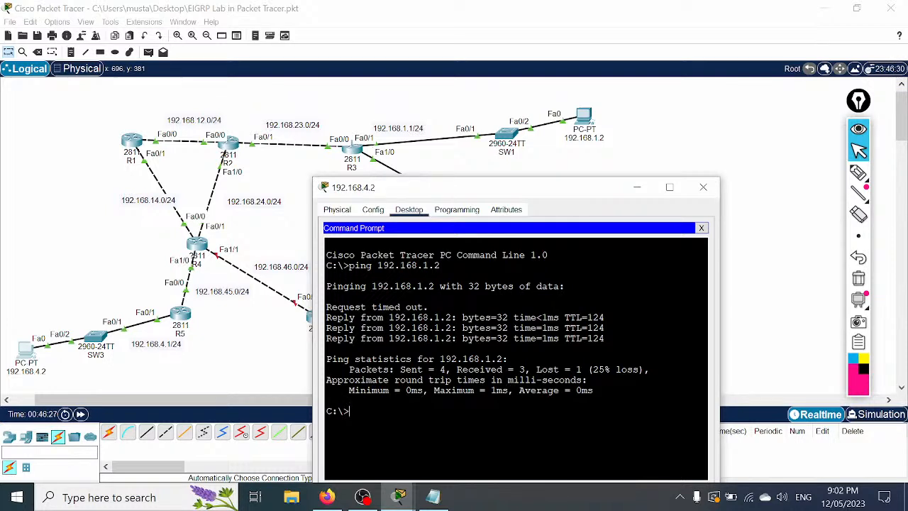
drag(429, 307, 326, 307)
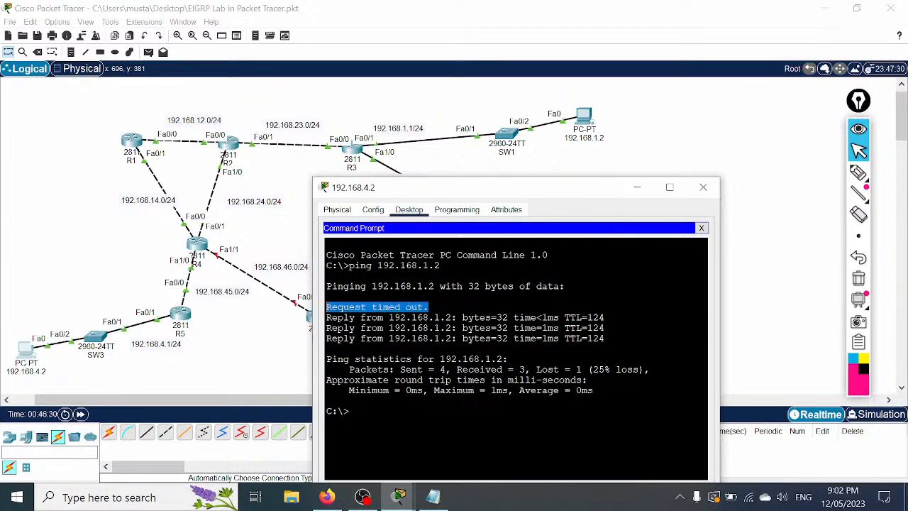
click(642, 187)
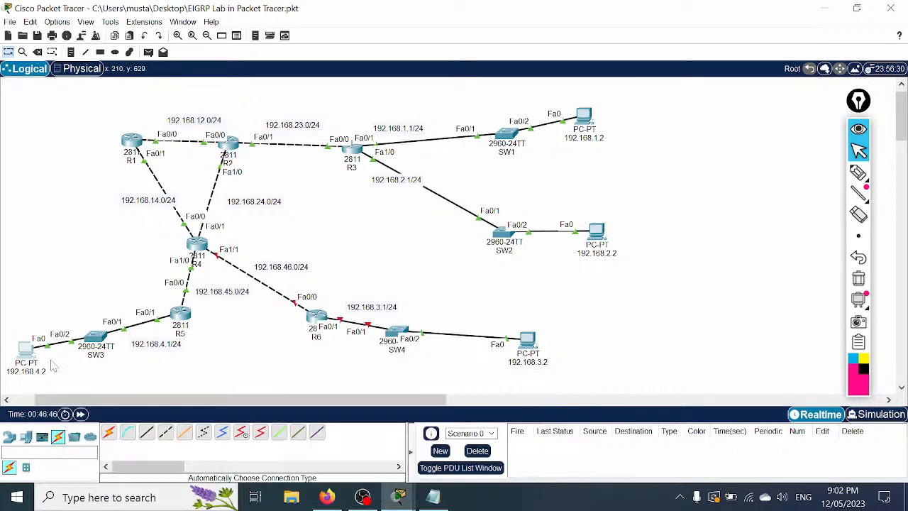
Step: Place notes PC1 by 192.168.1.2, PC2 by 192.168.2.2, PC3 by 192.168.4.2, PC4 by 192.168.3.2
click(71, 52)
click(623, 115)
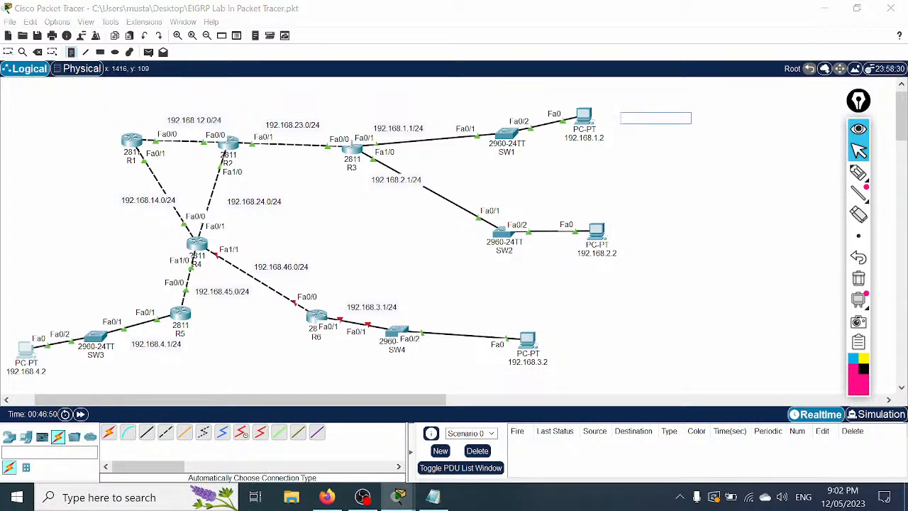
text(PC1)
click(620, 230)
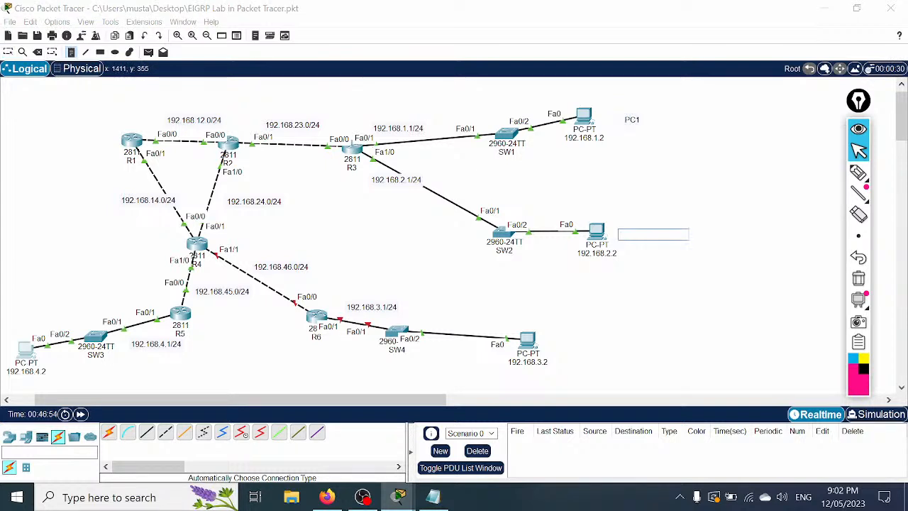
text(PC2)
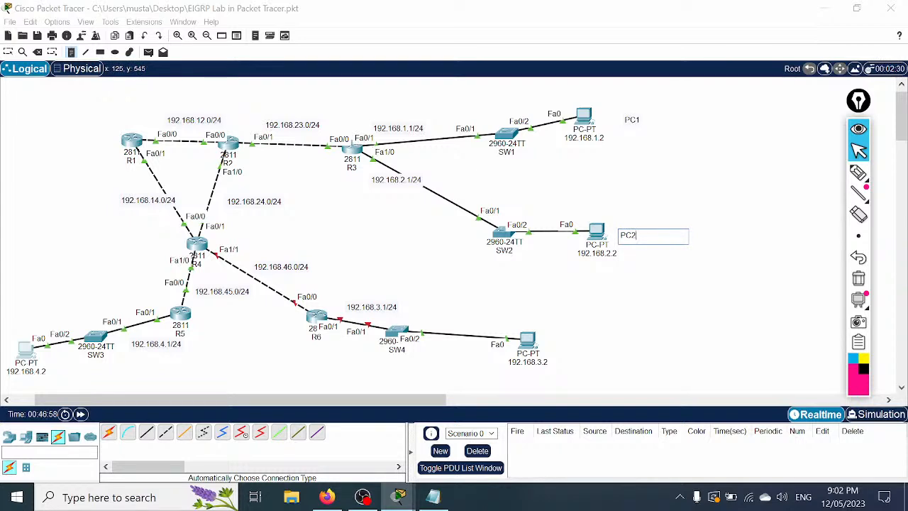
click(16, 320)
text(PC3)
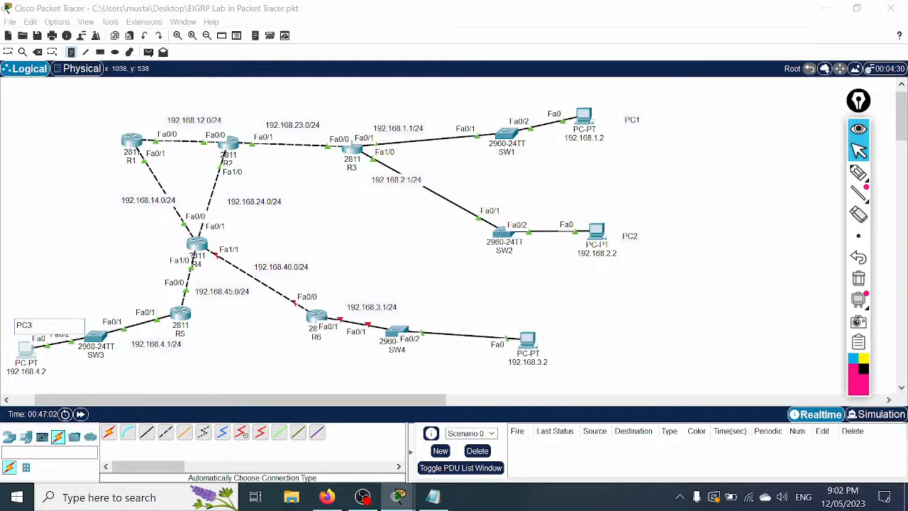
click(526, 316)
text(PC4)
click(662, 308)
click(859, 147)
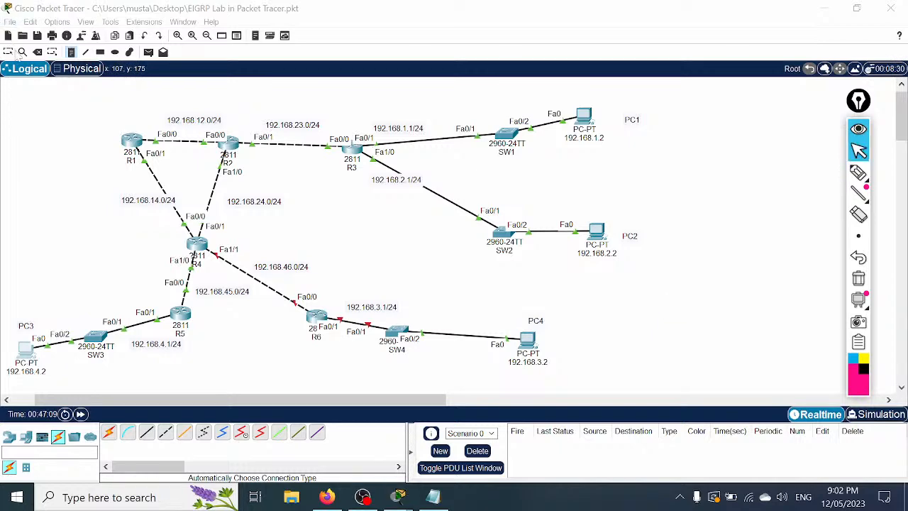
Step: Open R5's CLI full screen and display its full routing table with sh ip route
click(180, 315)
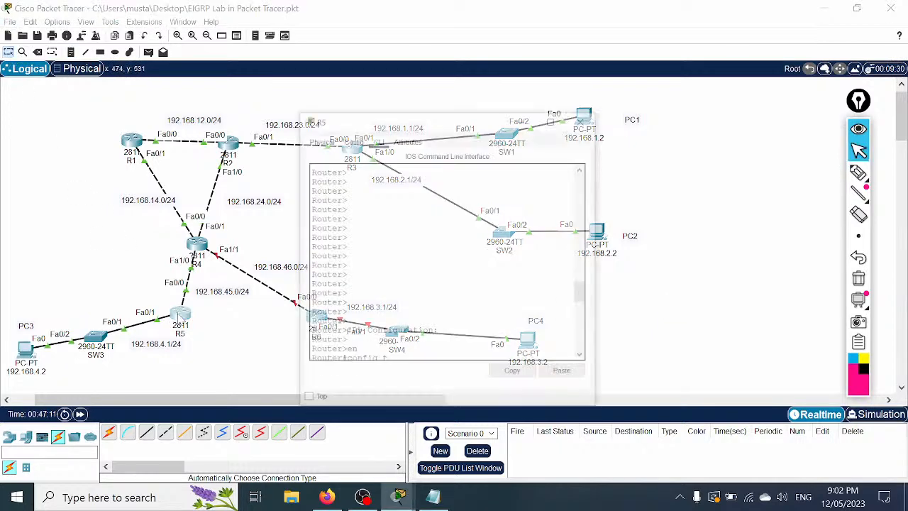
click(570, 77)
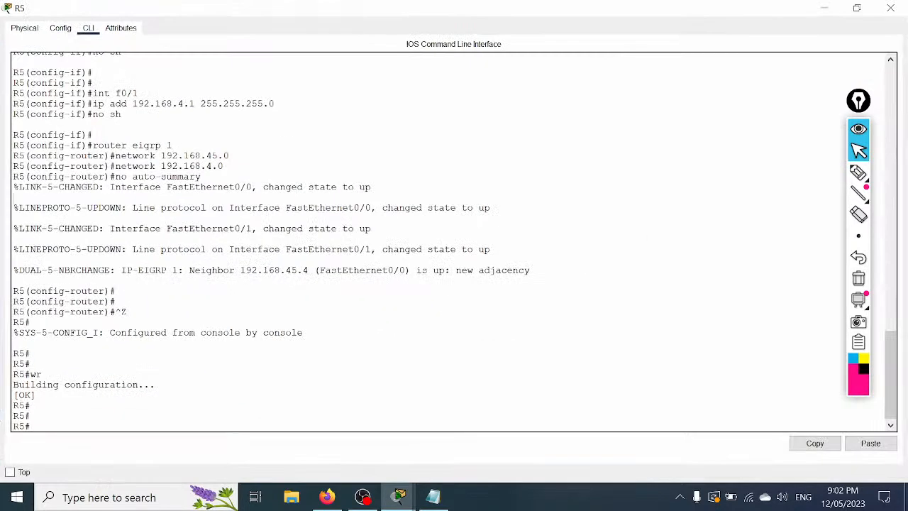
key(Return)
key(Return)
key(Return)
text(sh ip route)
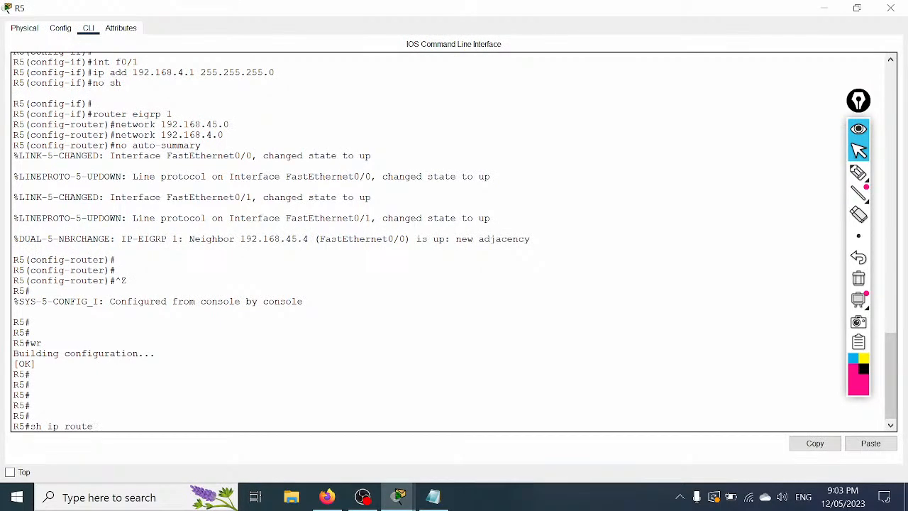
key(Return)
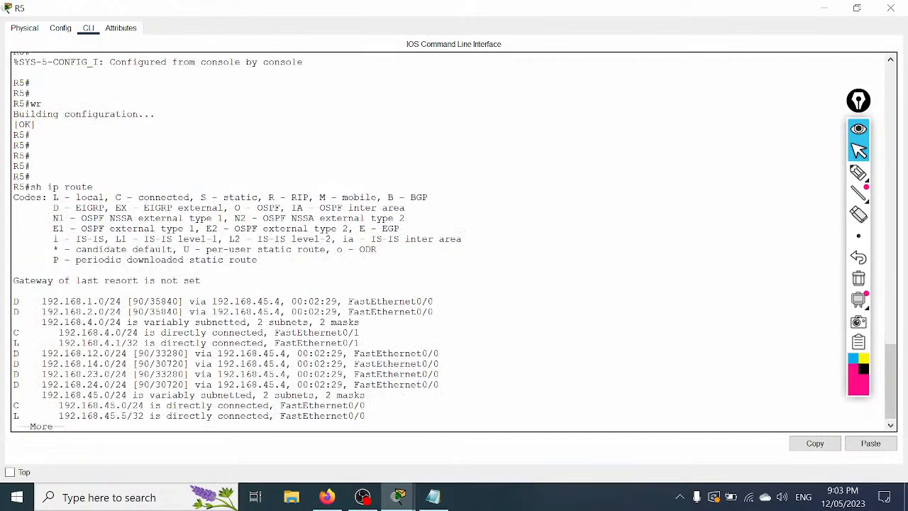
key(space)
key(Return)
key(Return)
key(Return)
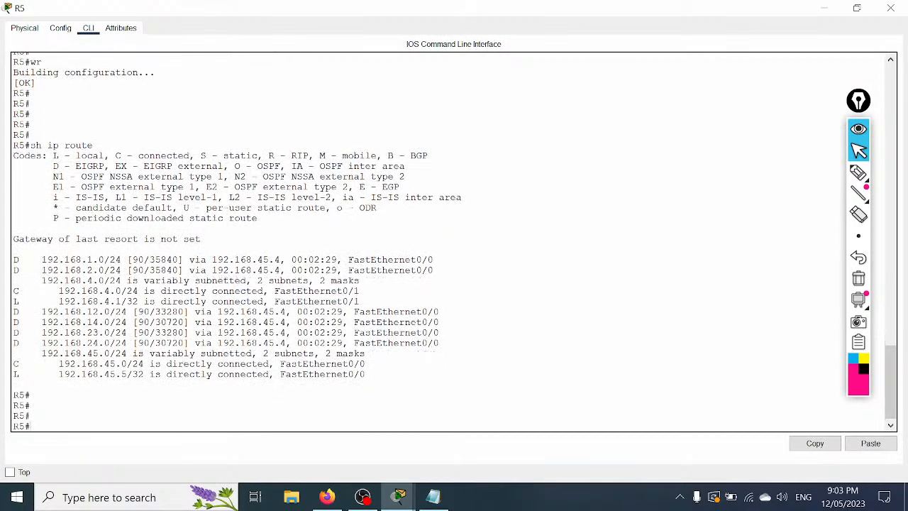
Step: Highlight the D route code, 192.168.1.0 destination, next hop 192.168.45.4, AD 90 and metric 35840
drag(54, 166, 106, 166)
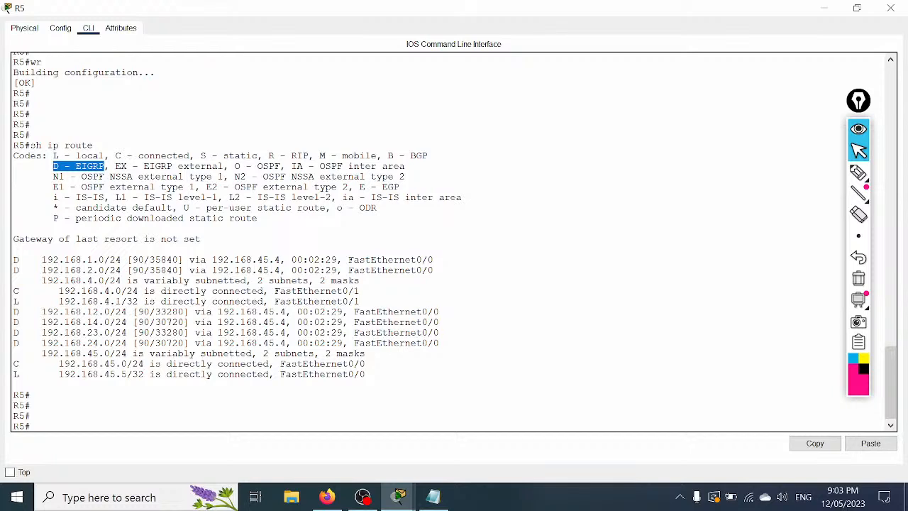
drag(41, 260, 98, 260)
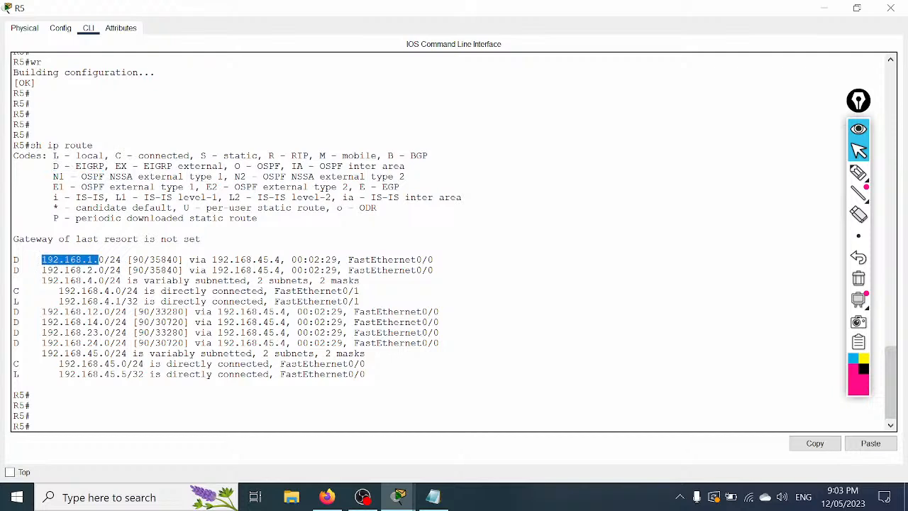
drag(212, 260, 433, 259)
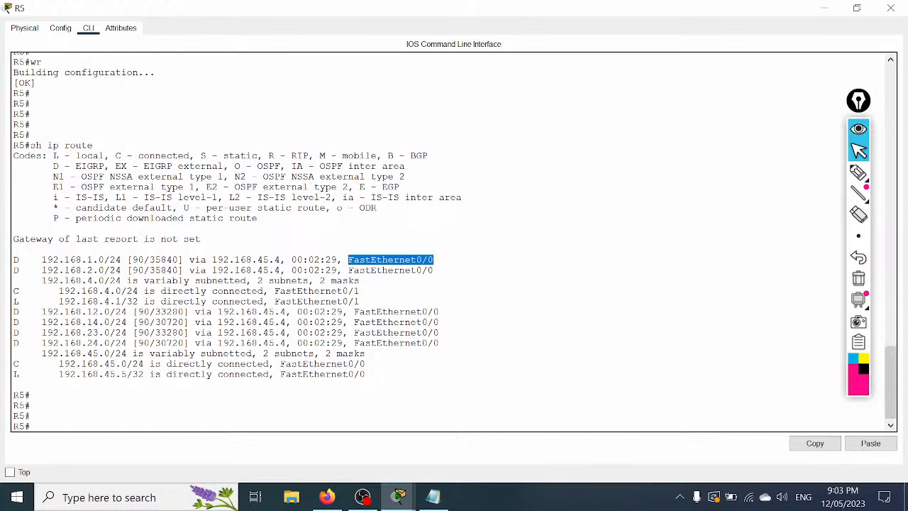
drag(150, 260, 132, 260)
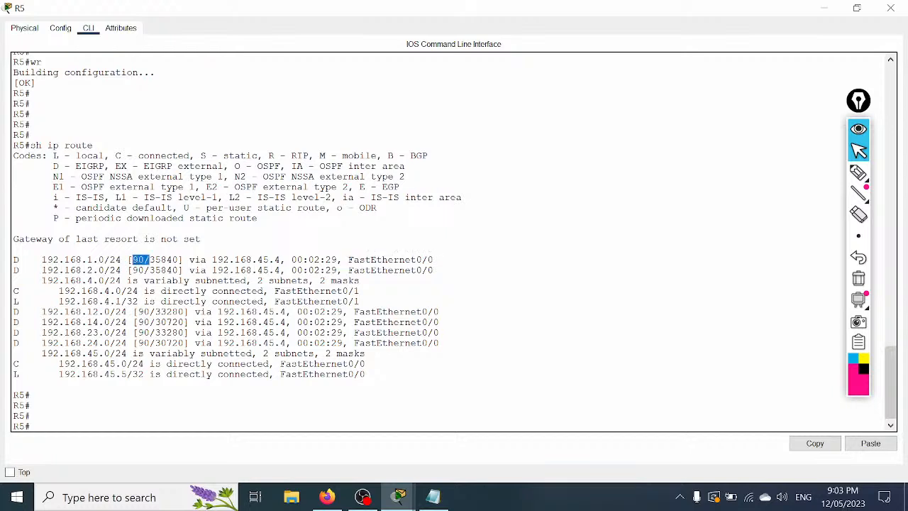
drag(179, 260, 132, 270)
drag(150, 312, 138, 313)
click(149, 321)
Step: List R5's EIGRP-only routes and then its EIGRP neighbors
text(sh ip route ei)
key(Tab)
key(Return)
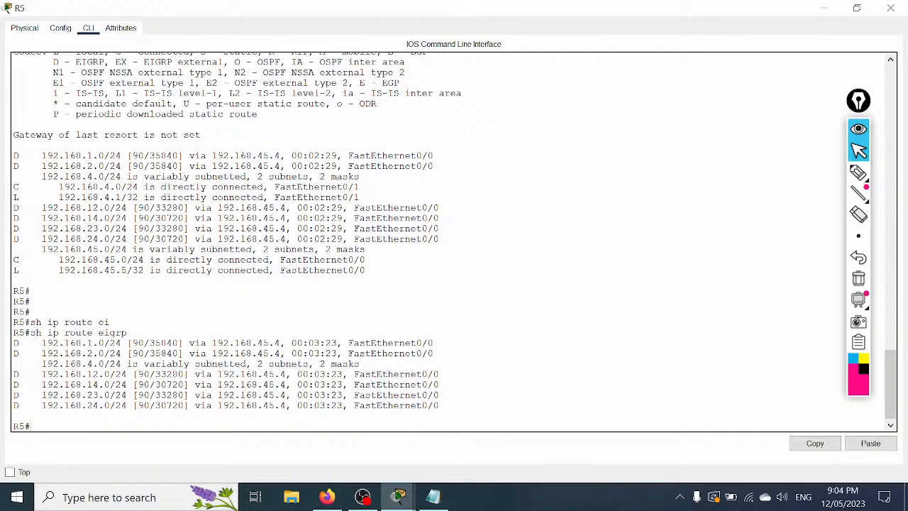
text(sh ip ei)
key(Tab)
text(ne)
key(Return)
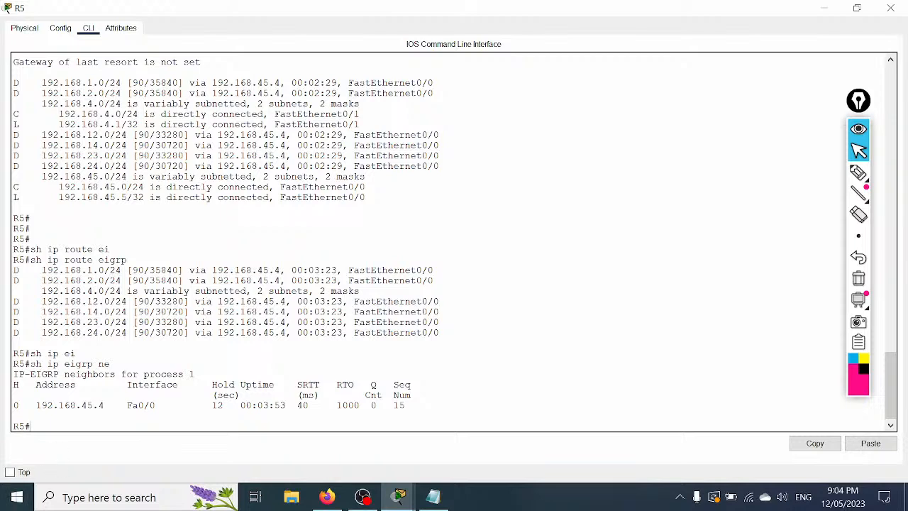
Step: Highlight R5's neighbor row for 192.168.45.4: its address, Fa0/0 interface, hold time and uptime
drag(29, 405, 408, 405)
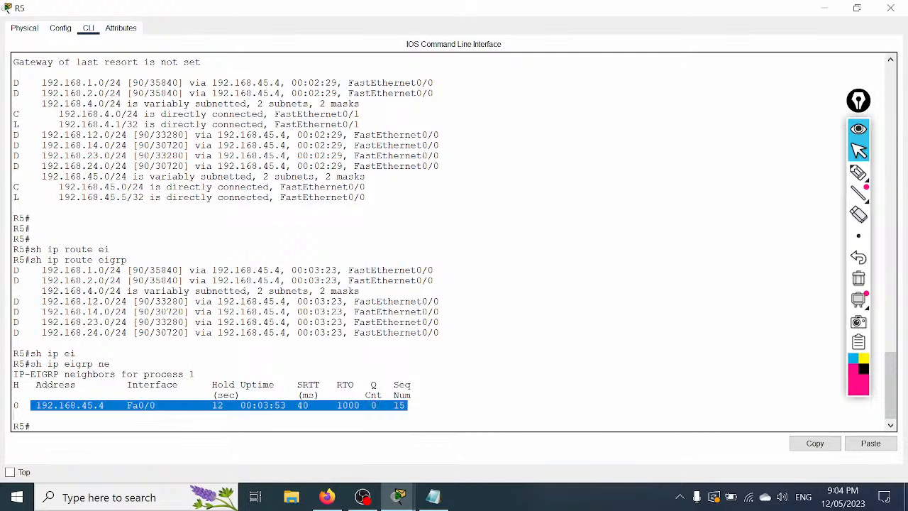
click(410, 407)
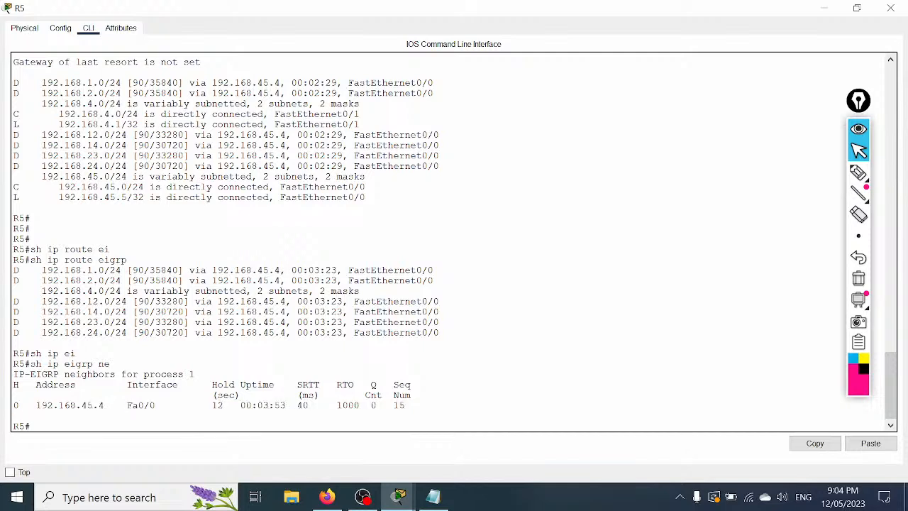
drag(128, 406, 161, 406)
drag(64, 405, 110, 406)
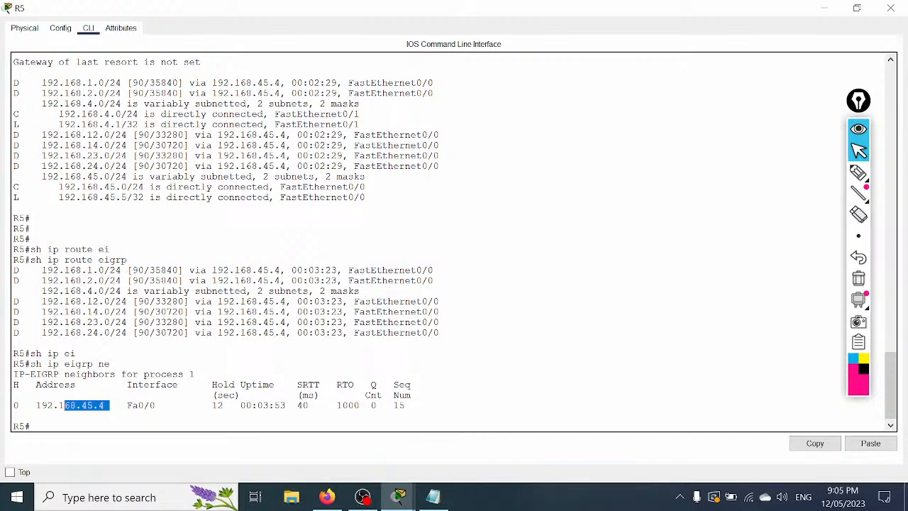
drag(212, 395, 264, 405)
drag(410, 406, 13, 374)
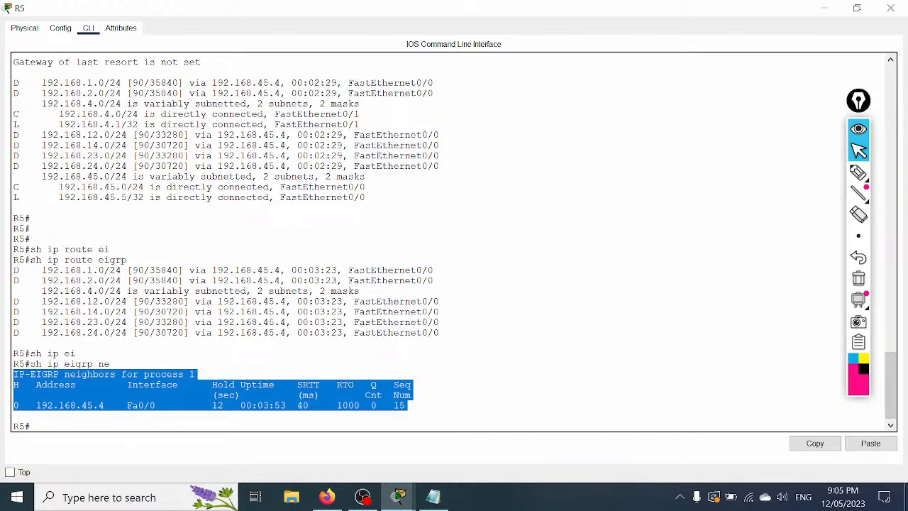
click(409, 387)
Step: Highlight the H column, neighbor index 0, EIGRP process number 1 and the IP-EIGRP neighbors heading
double_click(16, 385)
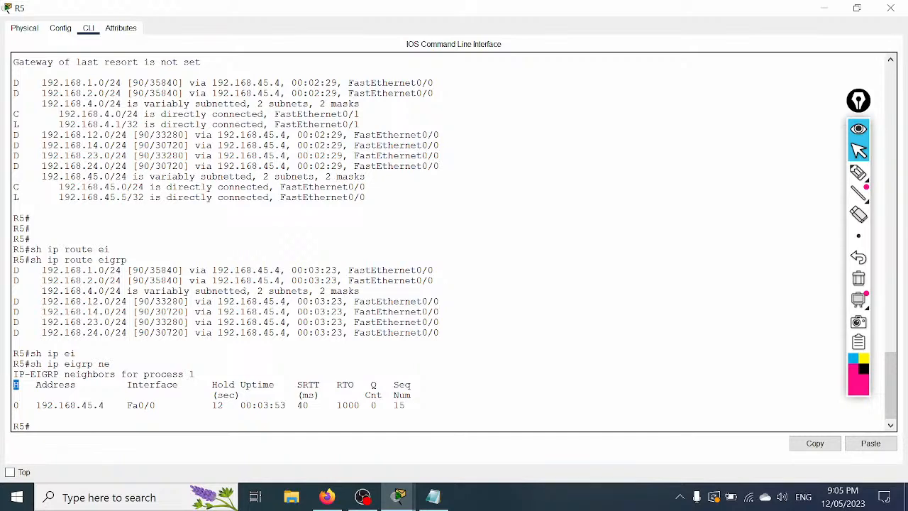
double_click(16, 405)
double_click(192, 375)
drag(190, 374, 184, 374)
drag(212, 405, 408, 405)
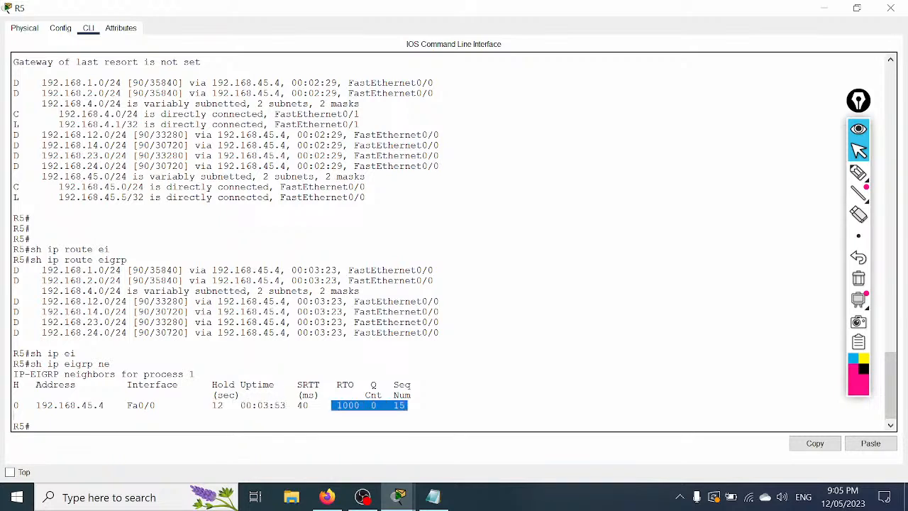
click(410, 413)
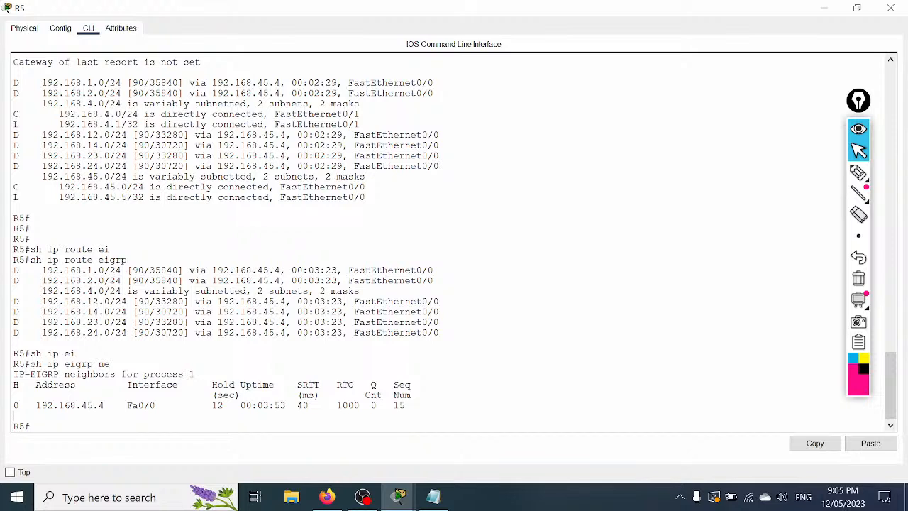
drag(194, 373, 155, 374)
drag(13, 374, 132, 374)
click(195, 375)
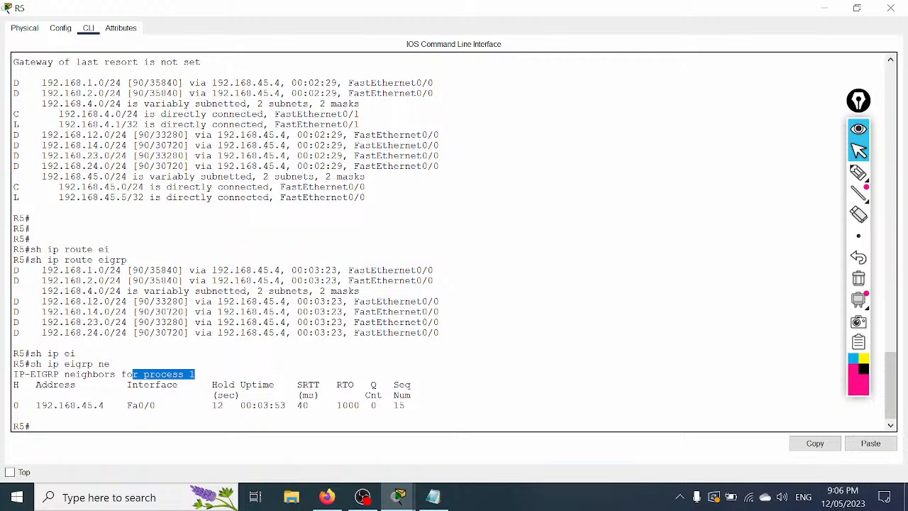
Step: Run show ip eigrp topology on R5 using Tab completion
key(Return)
key(Return)
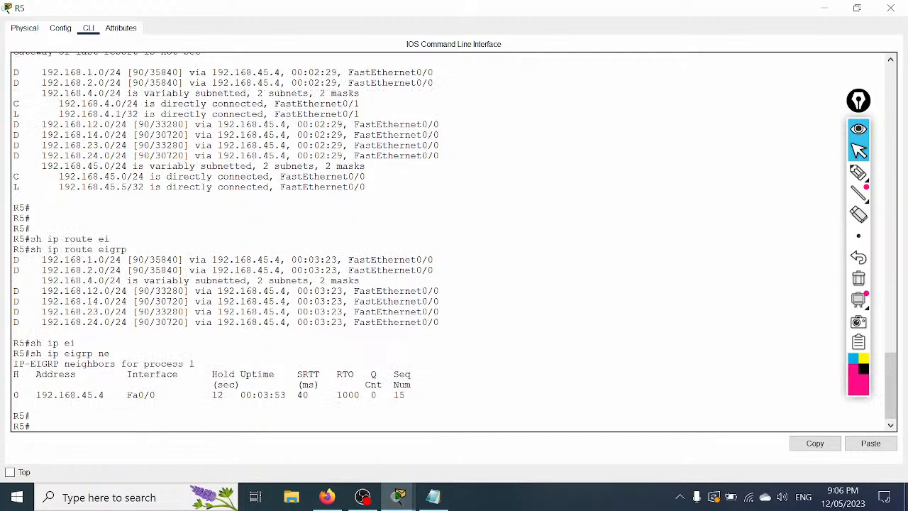
text(sh ip ei)
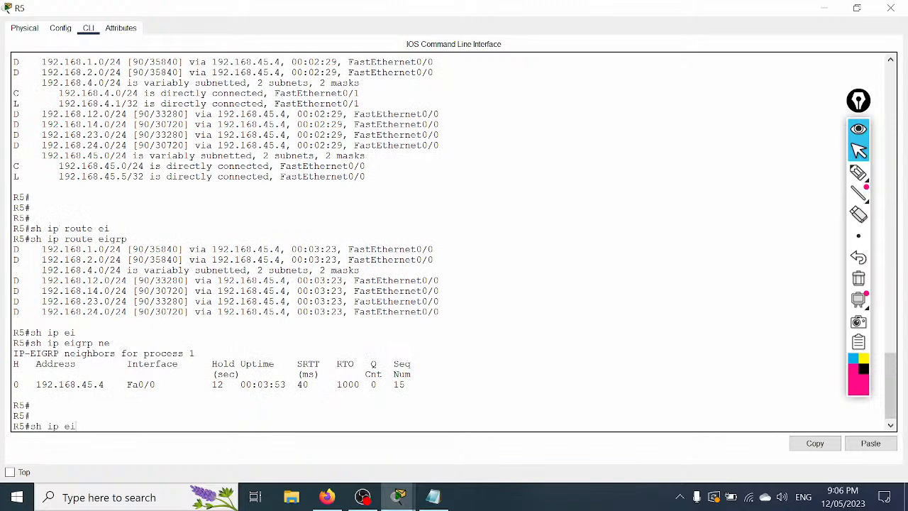
key(Tab)
text(to)
key(Tab)
key(Return)
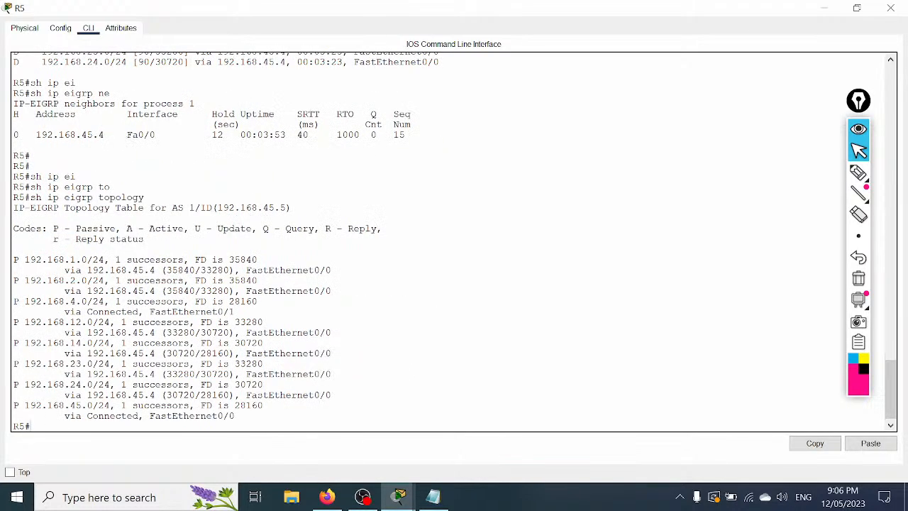
Step: Highlight the passive state letter, Active legend code, successor count and all topology entries
drag(26, 260, 13, 260)
click(15, 249)
drag(127, 228, 190, 229)
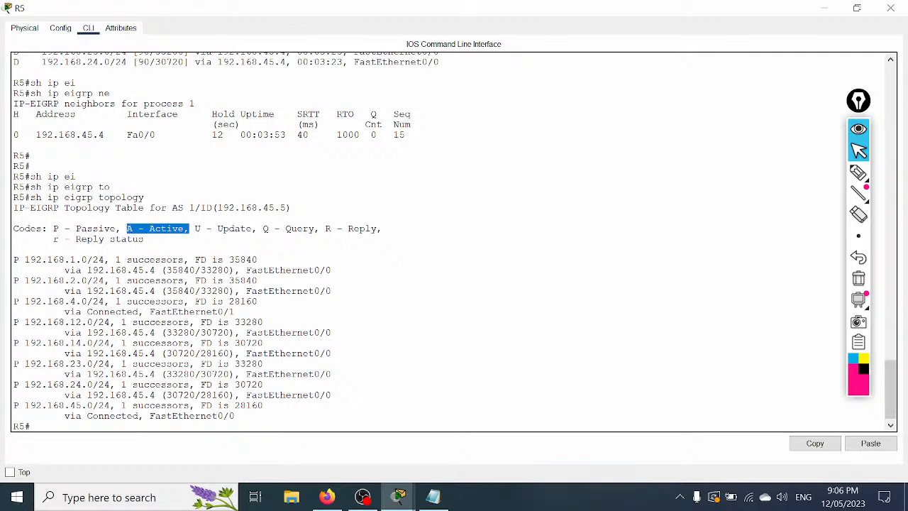
drag(126, 260, 179, 260)
click(195, 259)
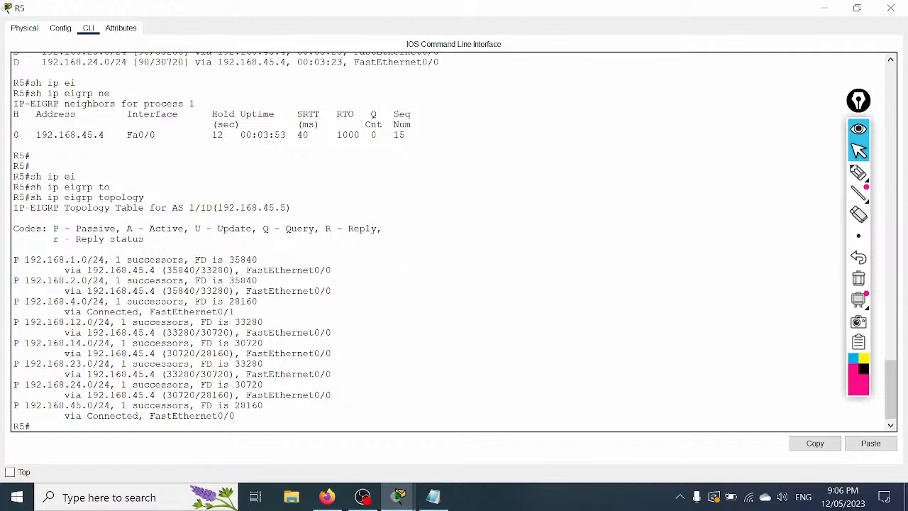
drag(236, 416, 12, 260)
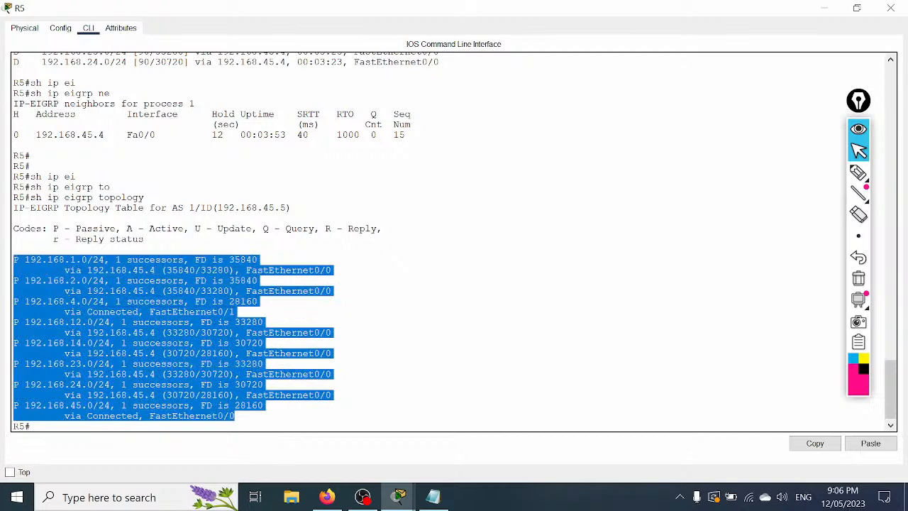
click(116, 291)
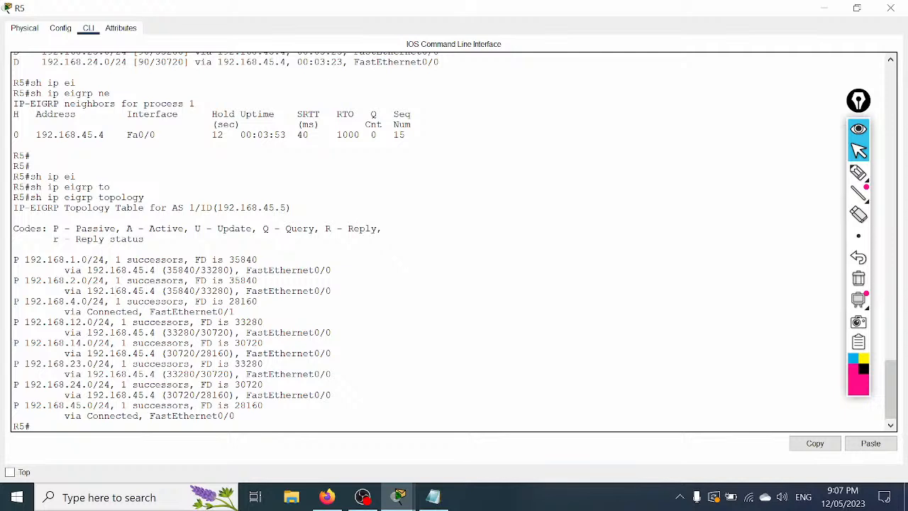
Step: Point out AS 1 in the header, the Passive code and the 1 successors count
drag(195, 207, 172, 208)
drag(53, 229, 112, 228)
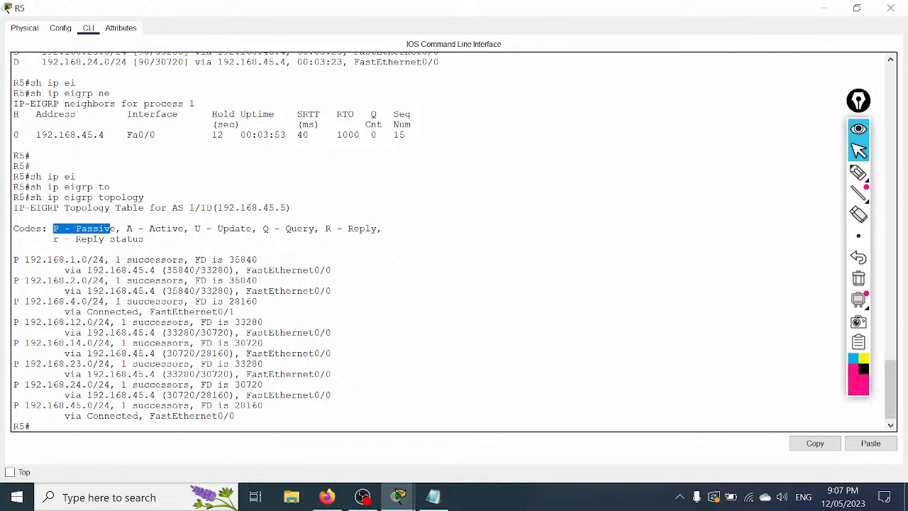
drag(116, 259, 190, 260)
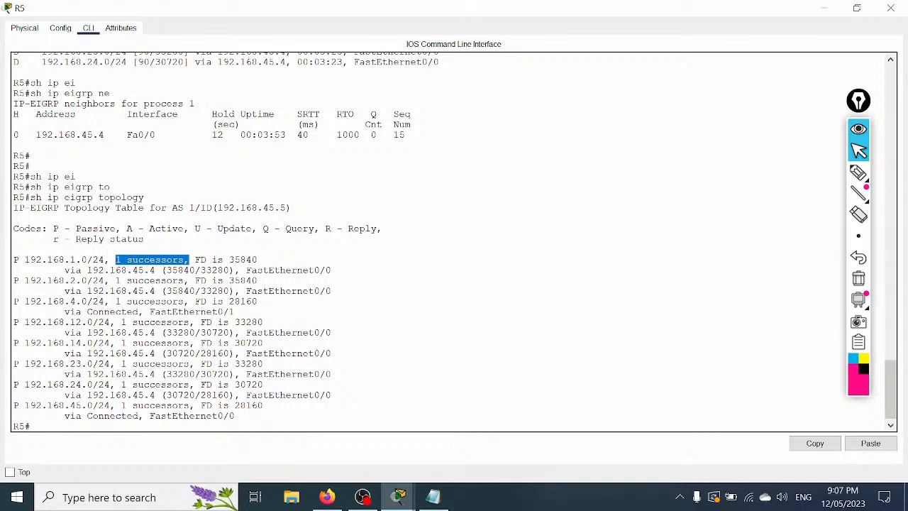
click(195, 259)
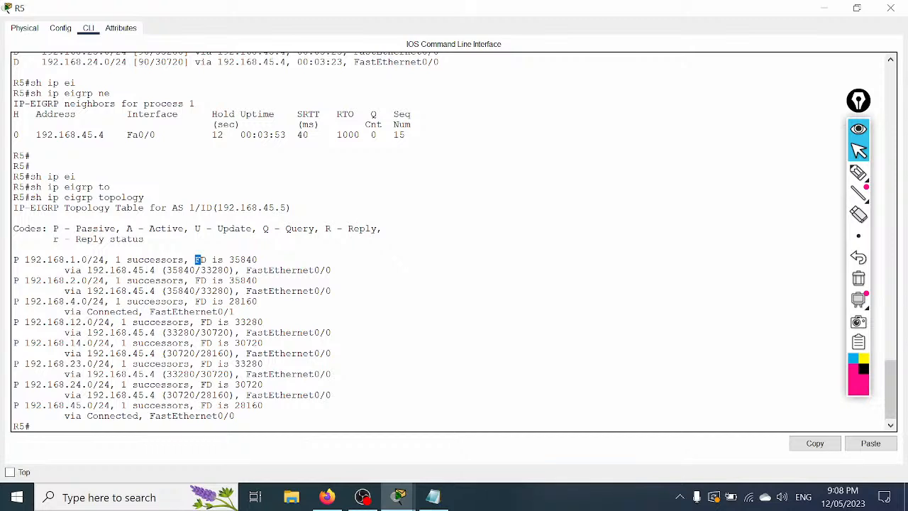
click(858, 172)
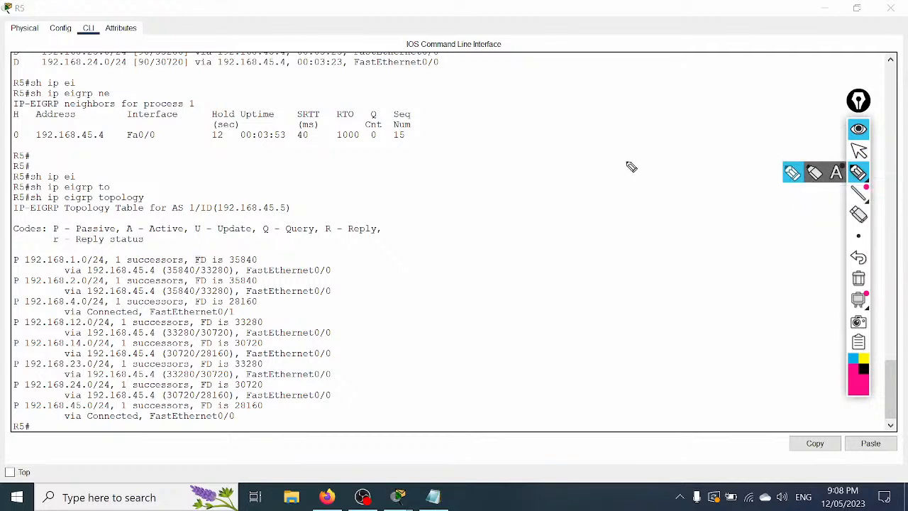
mouse_move(598, 141)
mouse_down()
mouse_move(588, 158)
mouse_move(655, 131)
mouse_move(669, 139)
mouse_move(689, 114)
mouse_move(706, 136)
mouse_move(752, 114)
mouse_up()
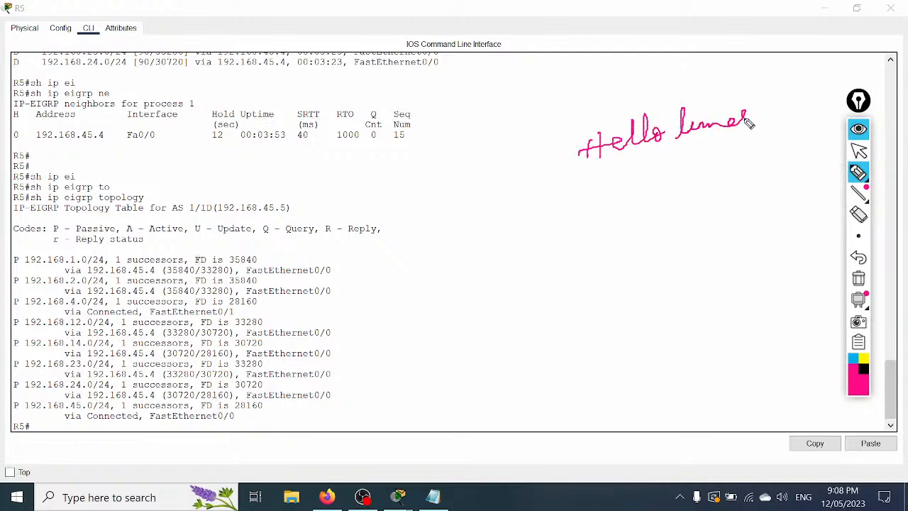
drag(675, 116, 699, 121)
mouse_move(771, 104)
mouse_down()
mouse_move(777, 100)
mouse_move(769, 112)
mouse_move(785, 89)
mouse_up()
mouse_move(759, 89)
mouse_down()
mouse_move(790, 112)
mouse_move(824, 108)
mouse_up()
mouse_move(615, 201)
mouse_down()
mouse_move(678, 200)
mouse_move(683, 171)
mouse_move(695, 193)
mouse_move(769, 174)
mouse_up()
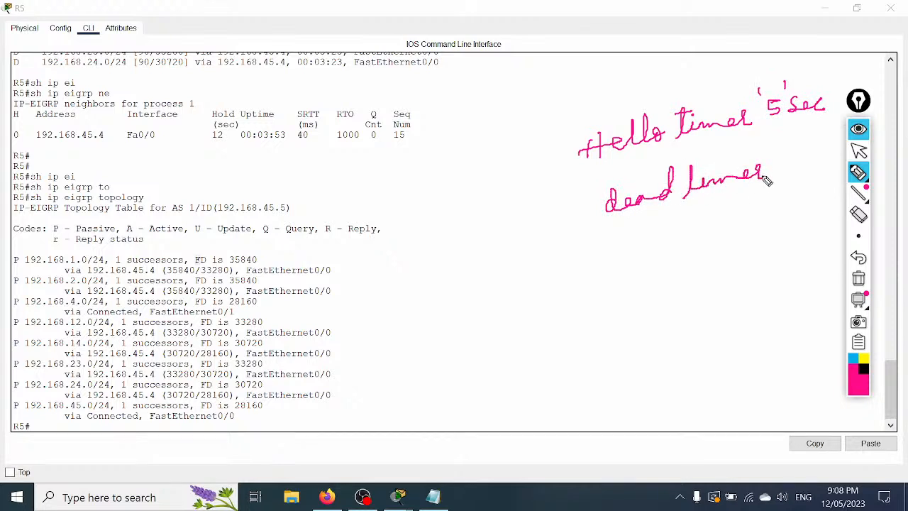
drag(682, 177, 708, 168)
mouse_move(778, 163)
mouse_down()
mouse_move(779, 178)
mouse_move(838, 163)
mouse_up()
drag(768, 191, 799, 186)
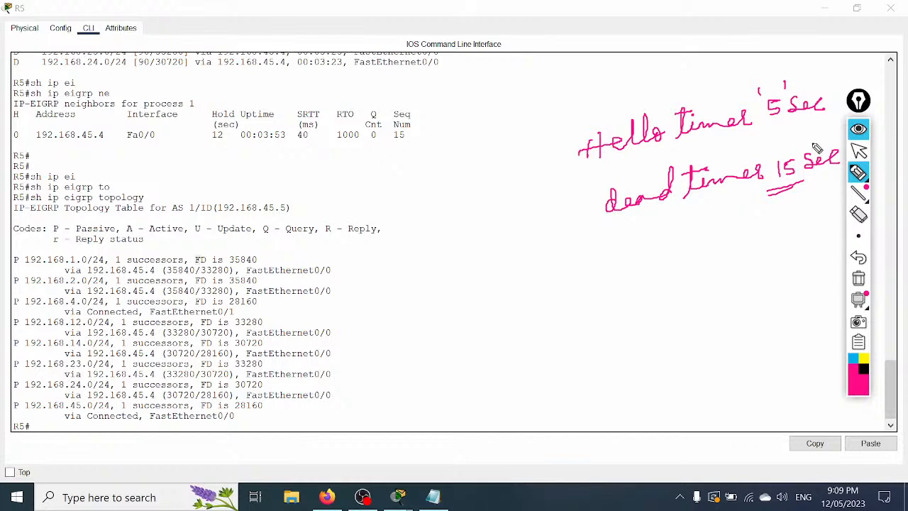
click(859, 278)
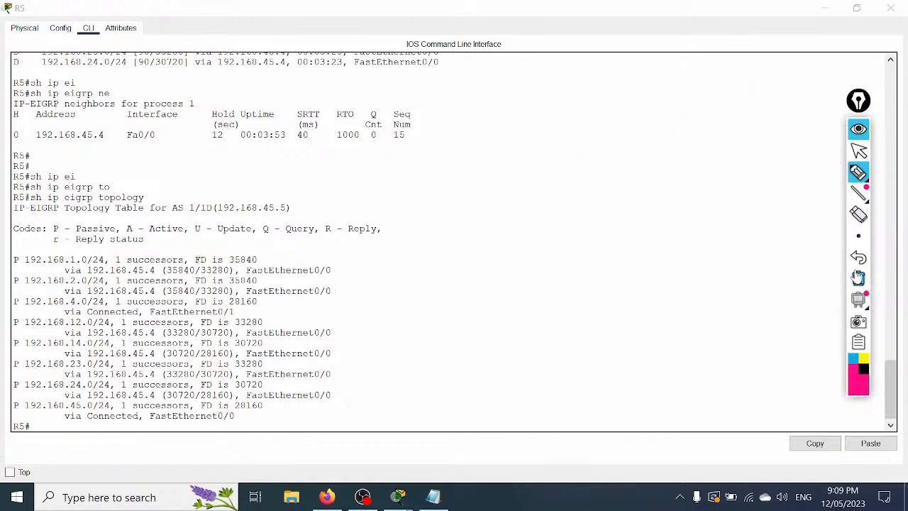
click(859, 152)
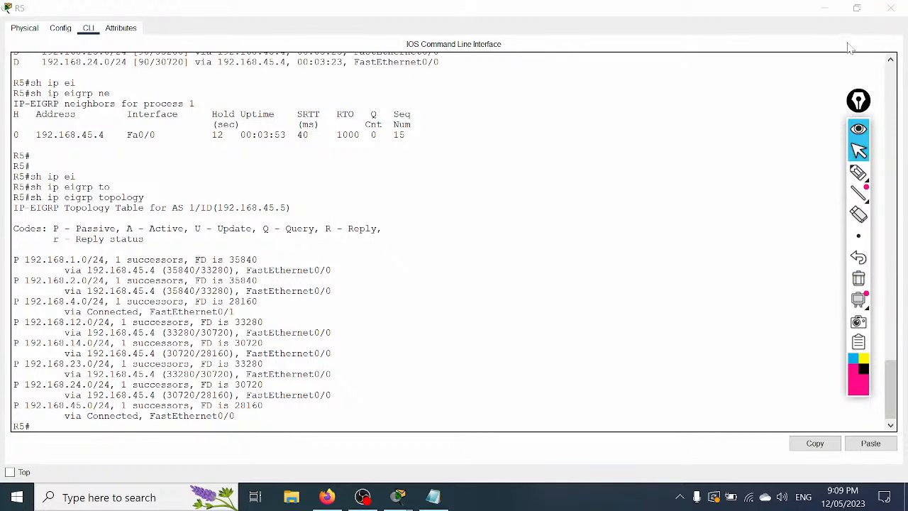
Step: Close R5's console and bring the lab notes window forward, repositioning it
click(890, 8)
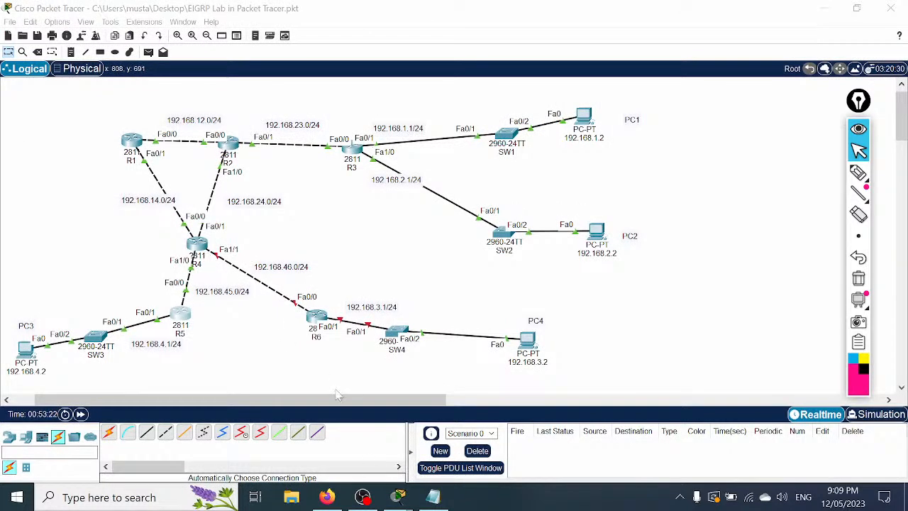
click(419, 491)
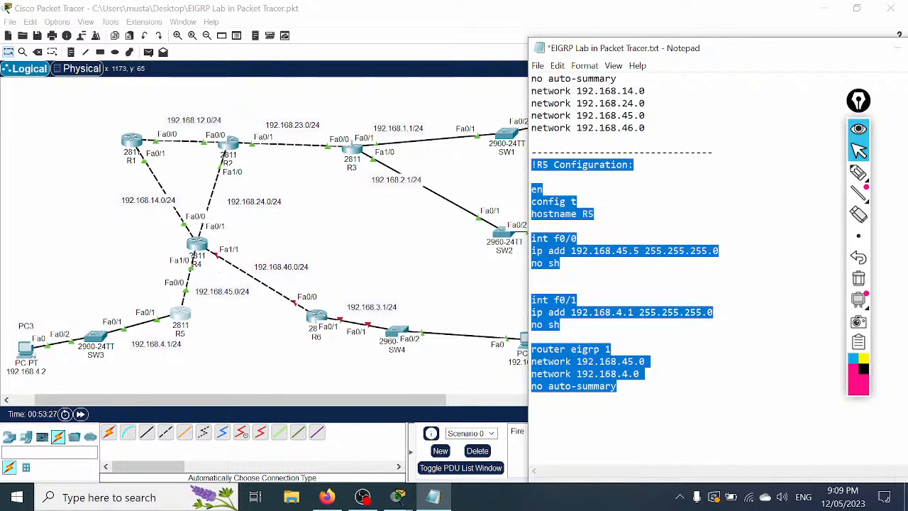
drag(653, 48, 518, 54)
mouse_move(839, 360)
mouse_down()
mouse_move(844, 324)
mouse_move(846, 356)
mouse_up()
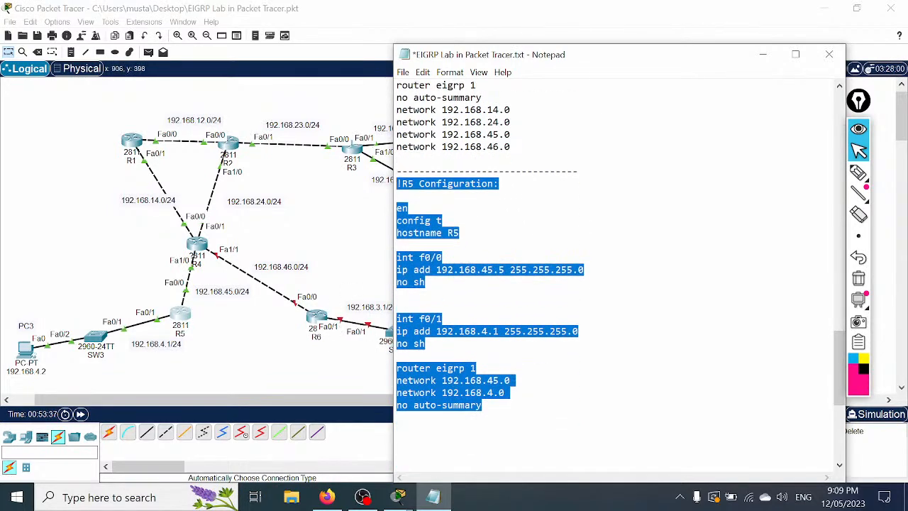
drag(503, 63, 547, 57)
Step: Save the lab notes file and return to the Packet Tracer topology
click(447, 66)
click(468, 126)
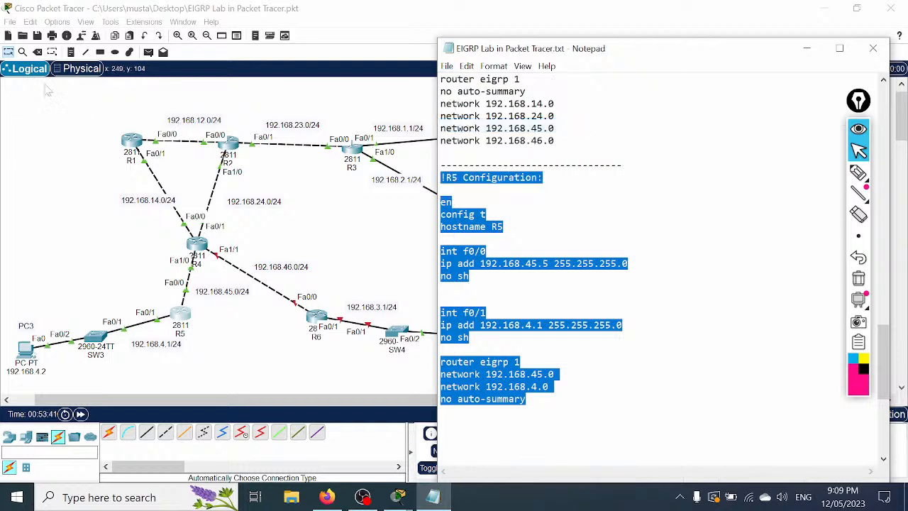
click(36, 36)
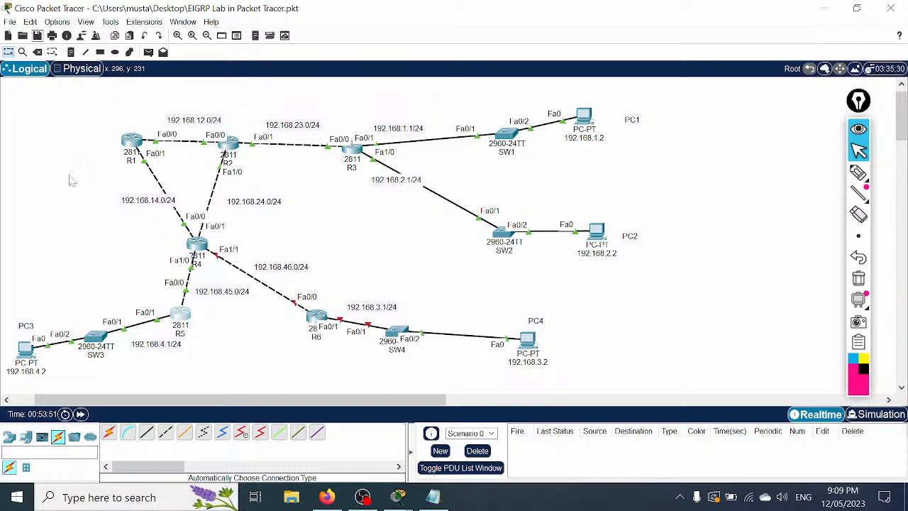
Step: Copy the R5 configuration block and paste it below a new dashed separator line
click(433, 497)
right_click(494, 282)
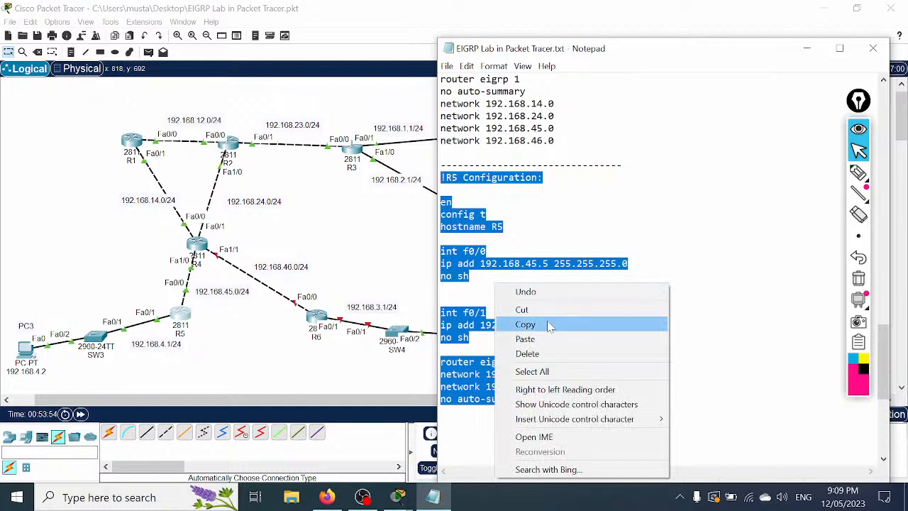
click(548, 325)
click(483, 411)
key(Return)
key(Return)
text(------------------------------)
key(Return)
key(ctrl+v)
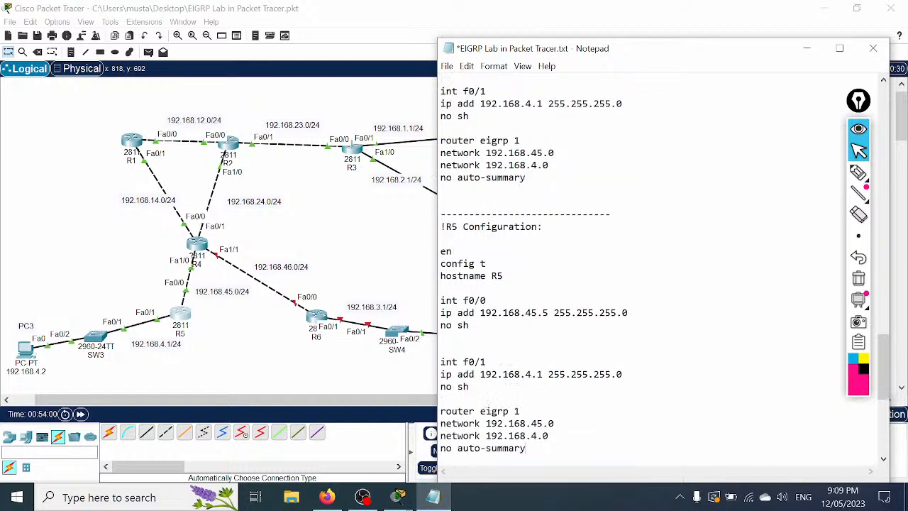
Step: Change the heading and hostname to R6 and the f0/0 address to 192.168.46.6
drag(458, 227, 452, 227)
text(6)
drag(504, 276, 497, 276)
text(6)
drag(538, 313, 531, 312)
text(6)
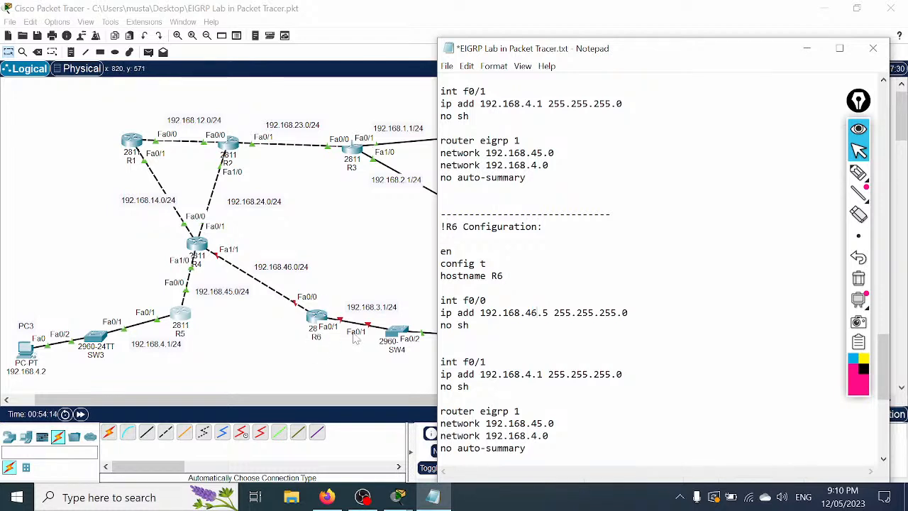
drag(549, 312, 543, 313)
text(6)
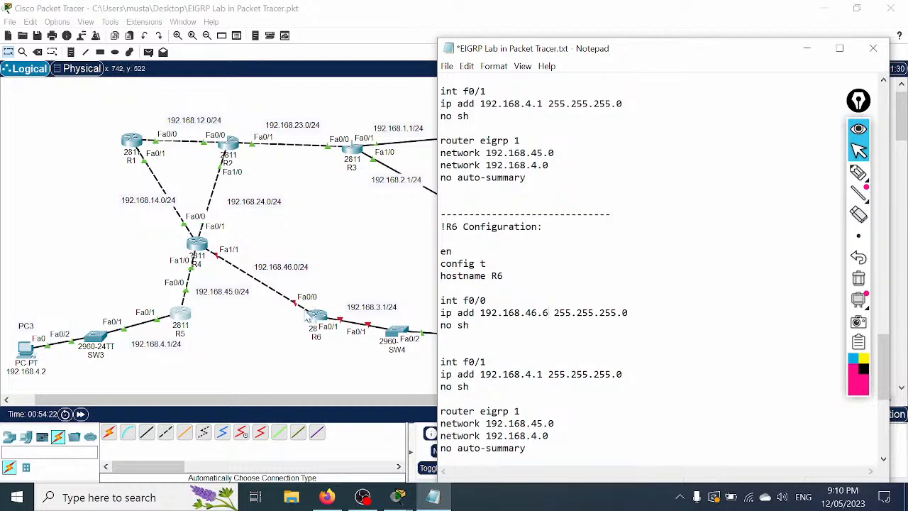
Step: Set f0/1 to 192.168.3.1 and the networks to 192.168.46.0 and 192.168.3.0
drag(532, 375, 526, 375)
text(3)
key(shift+Right)
text(6)
key(Down)
key(Left)
key(shift+Left)
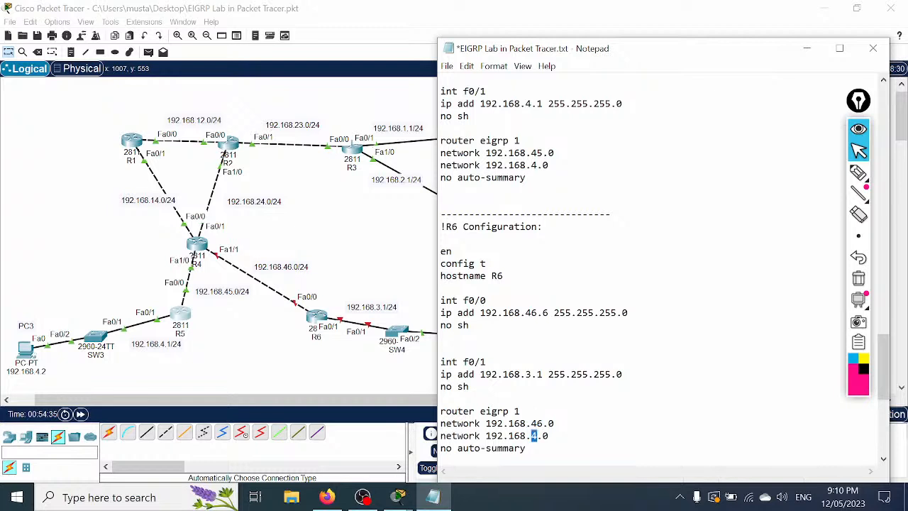
key(BackSpace)
text(3)
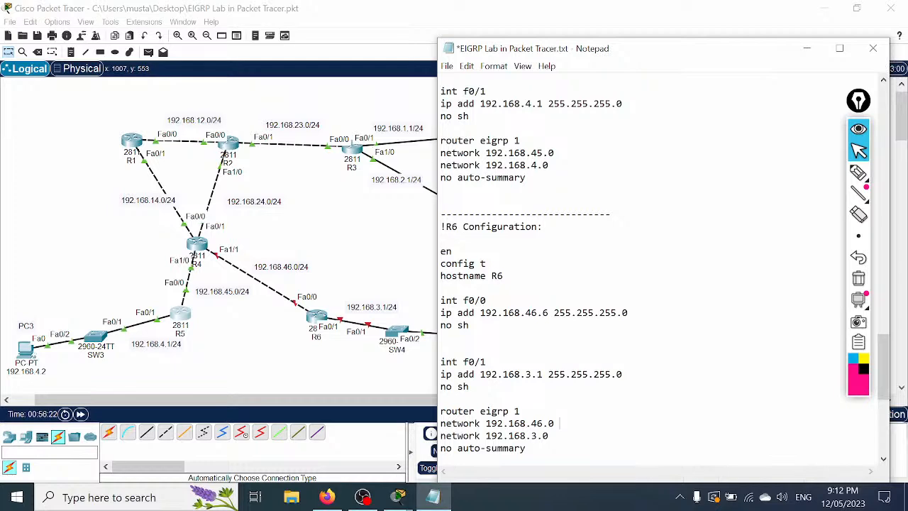
Step: Move Notepad beside the topology and select the whole R6 configuration block
drag(537, 50, 594, 20)
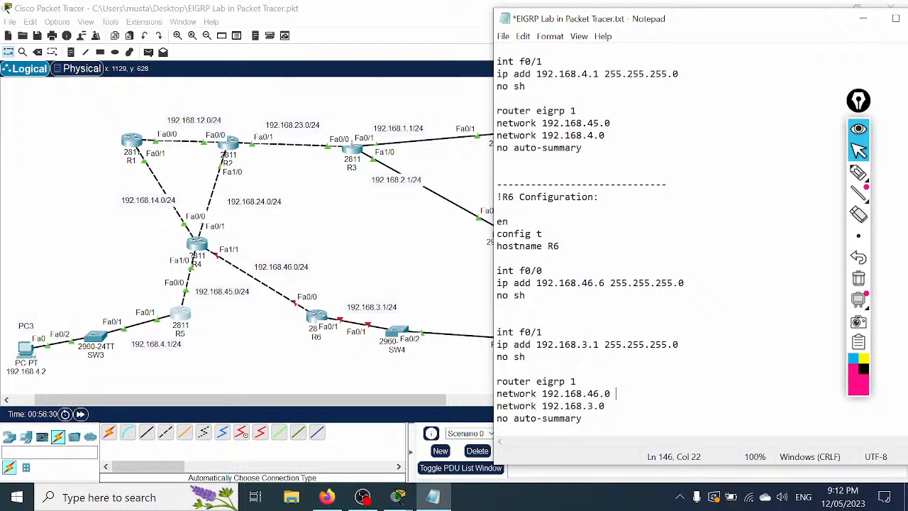
drag(583, 418, 495, 197)
Step: Copy the R6 configuration text and open R6's CLI maximized
right_click(499, 236)
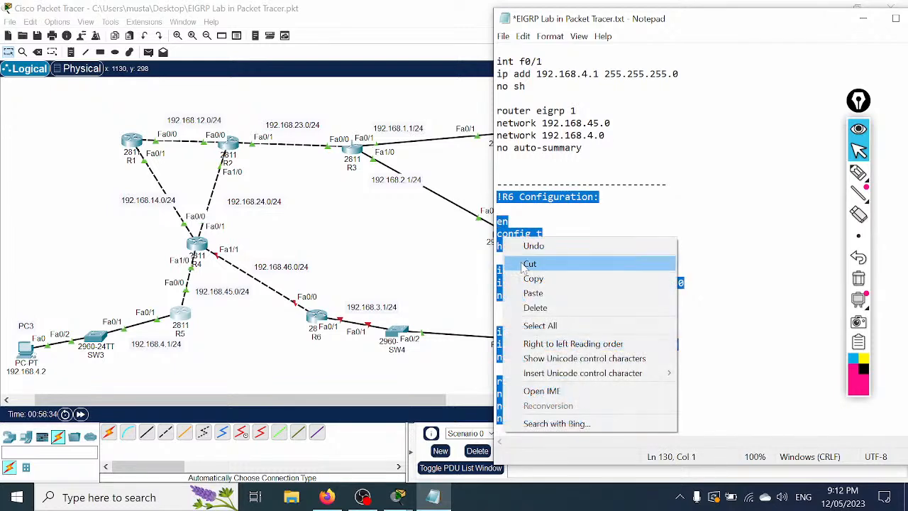
click(532, 278)
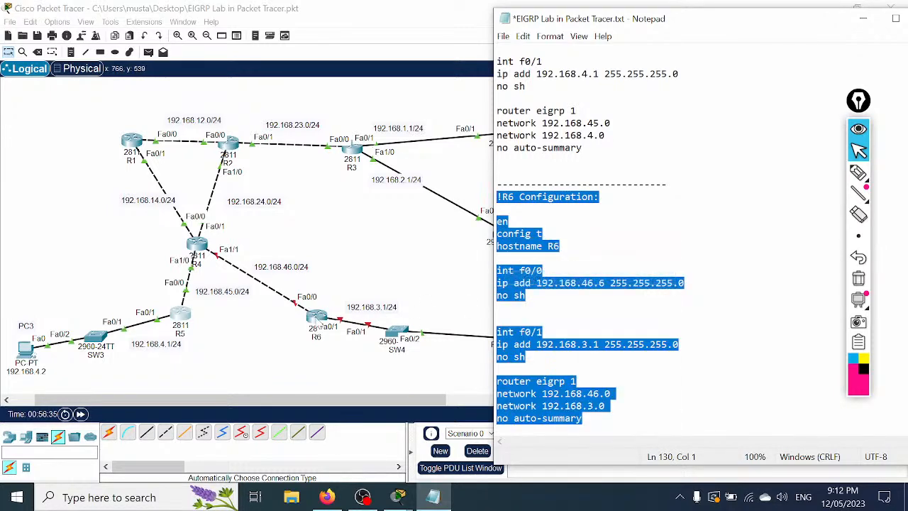
click(316, 317)
click(361, 101)
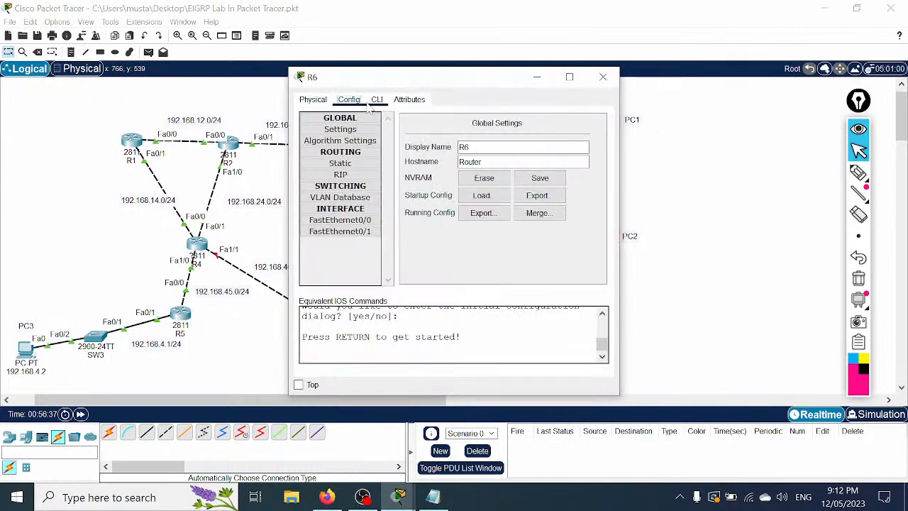
click(376, 100)
click(569, 77)
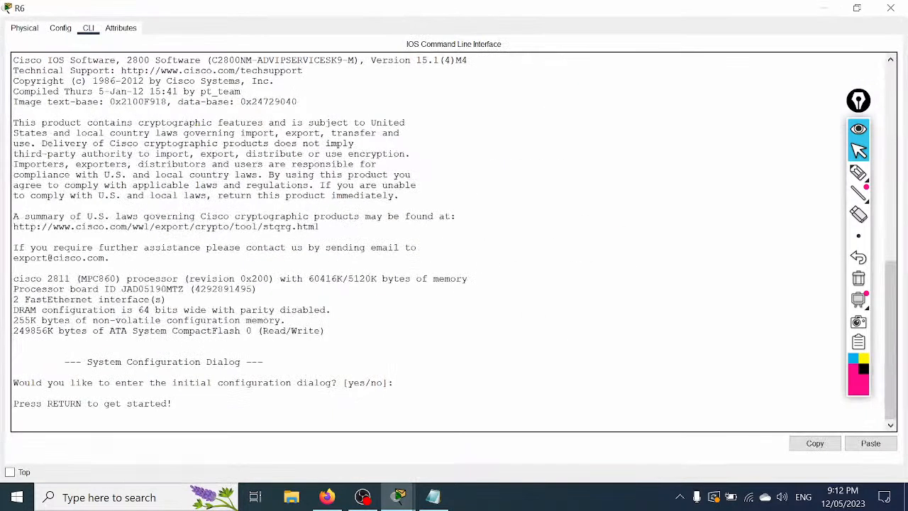
Step: Paste the R6 configuration, exit with Ctrl+Z, save with wr, and close R6's window
key(Return)
key(Return)
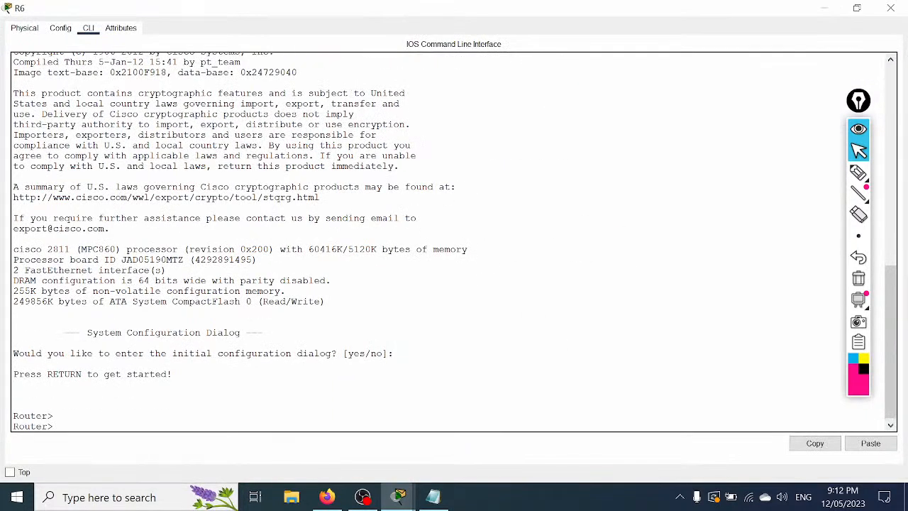
right_click(508, 187)
click(535, 211)
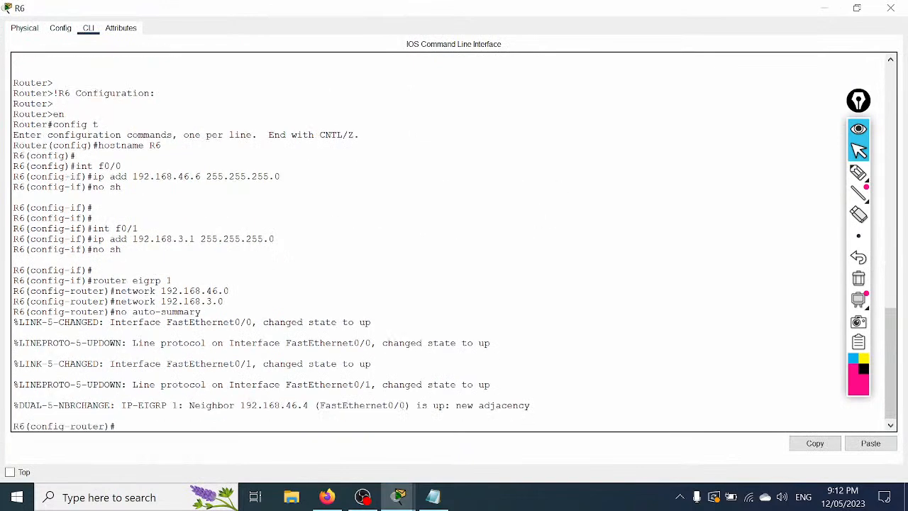
key(Return)
key(Return)
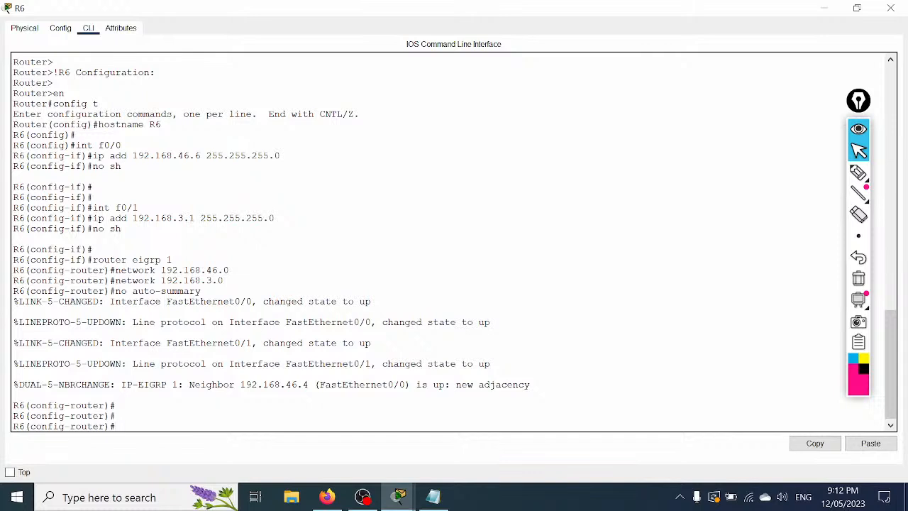
key(ctrl+z)
text(w)
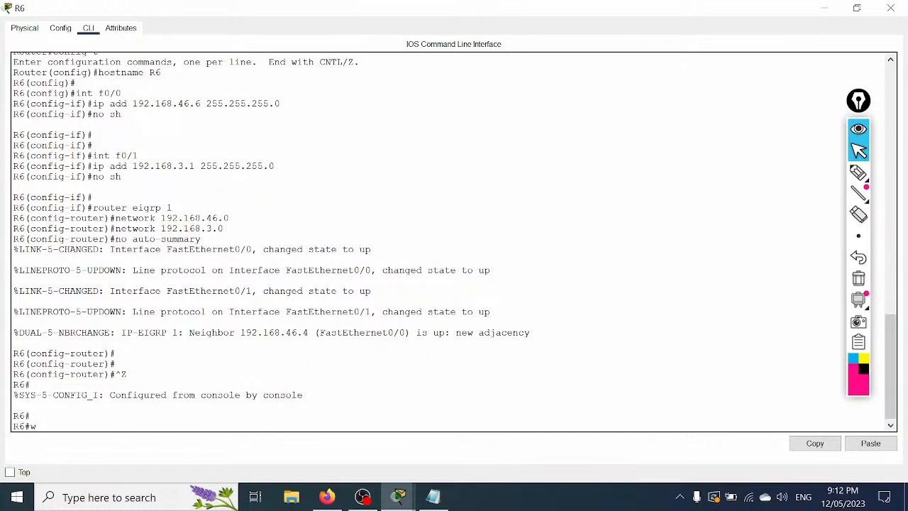
text(r)
key(Return)
key(Return)
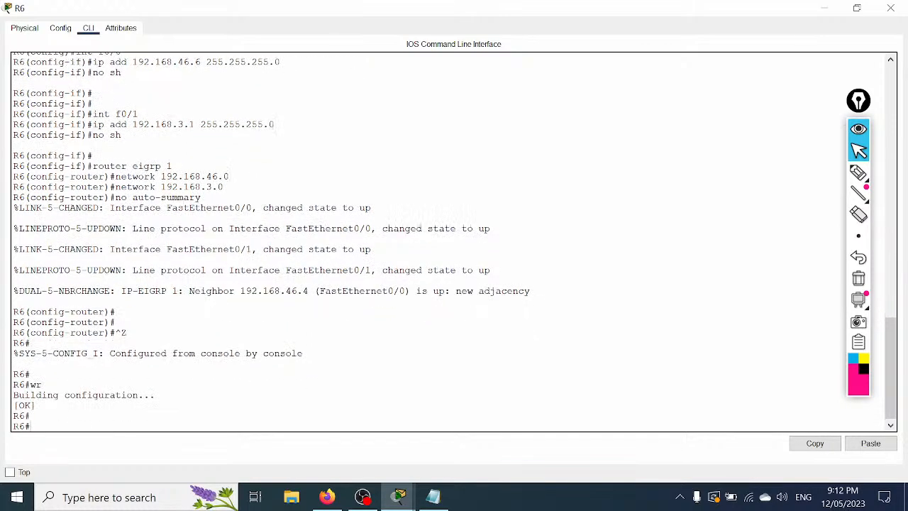
click(891, 8)
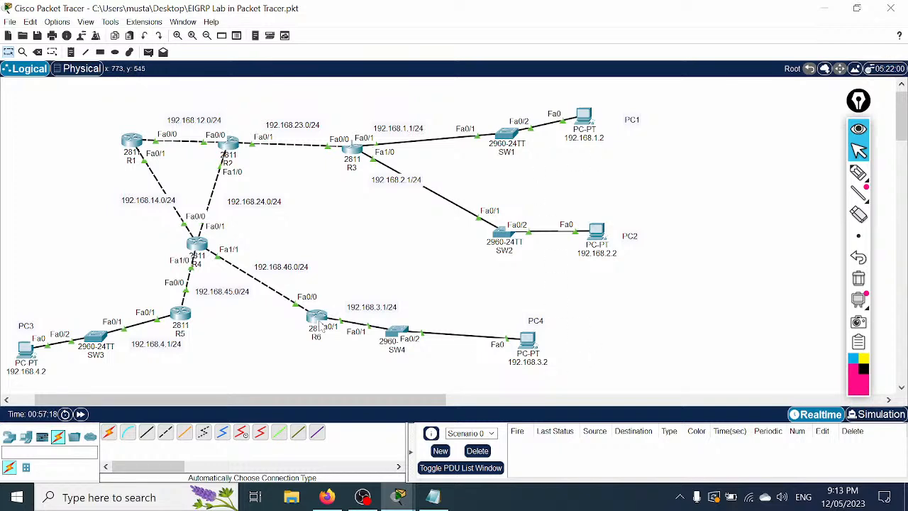
Step: Reopen and widen R6's console, then enter a mistyped show command
click(316, 317)
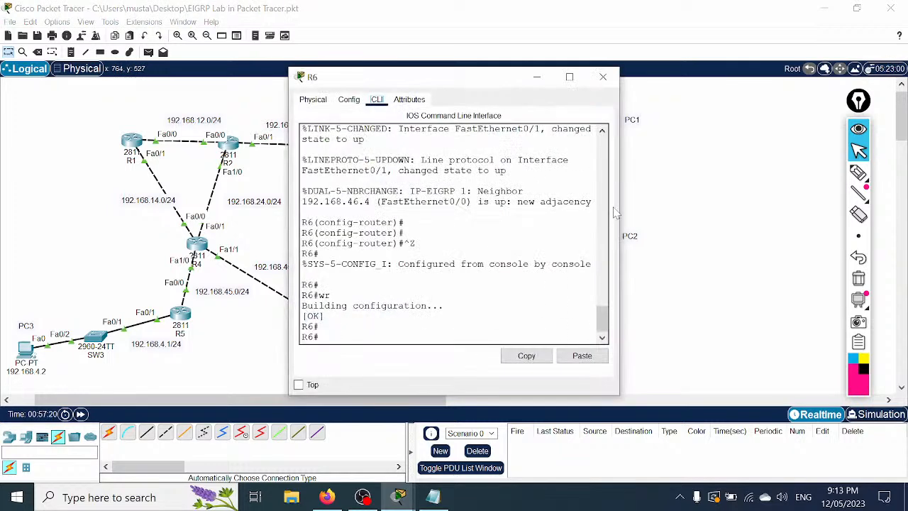
drag(621, 199, 806, 223)
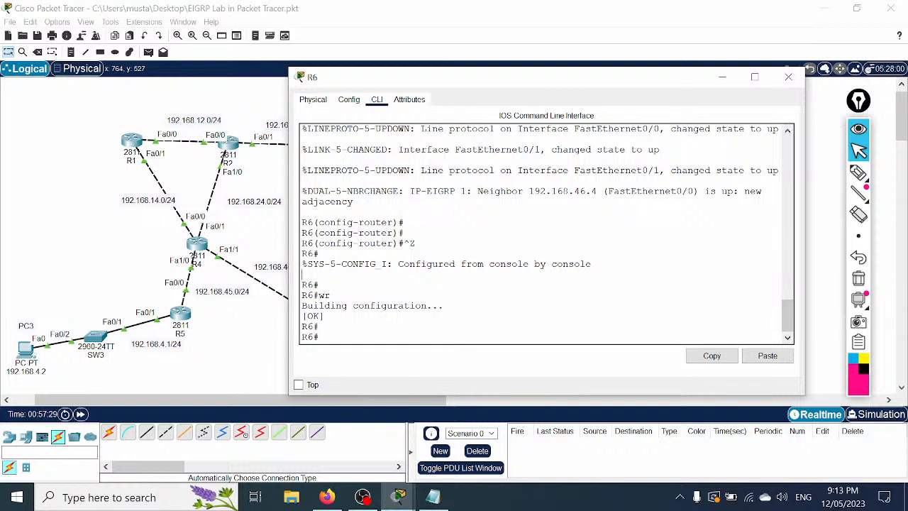
text(h ip eigr)
text(p)
key(BackSpace)
key(BackSpace)
key(BackSpace)
key(BackSpace)
key(BackSpace)
text(router ei)
key(Tab)
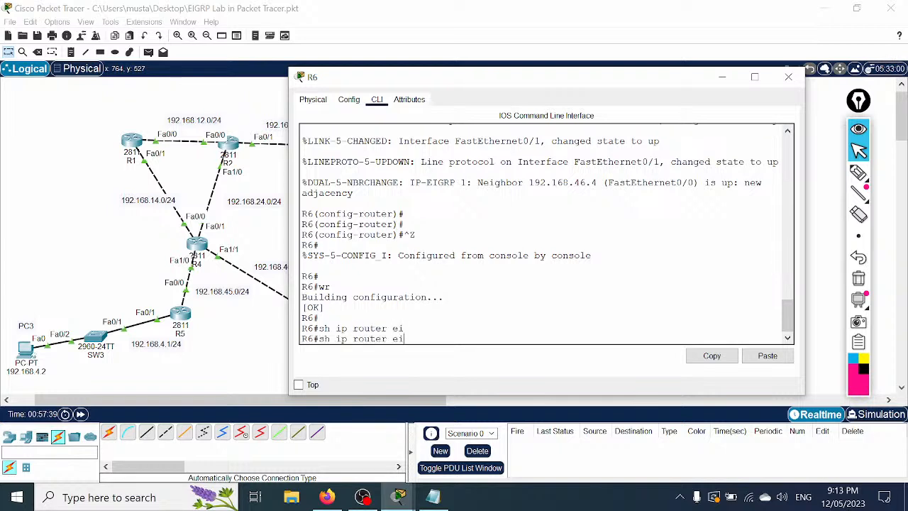
key(Return)
Step: Run show ip route on R6, then show ip route eigrp for EIGRP-learned routes
text(sh ip rou)
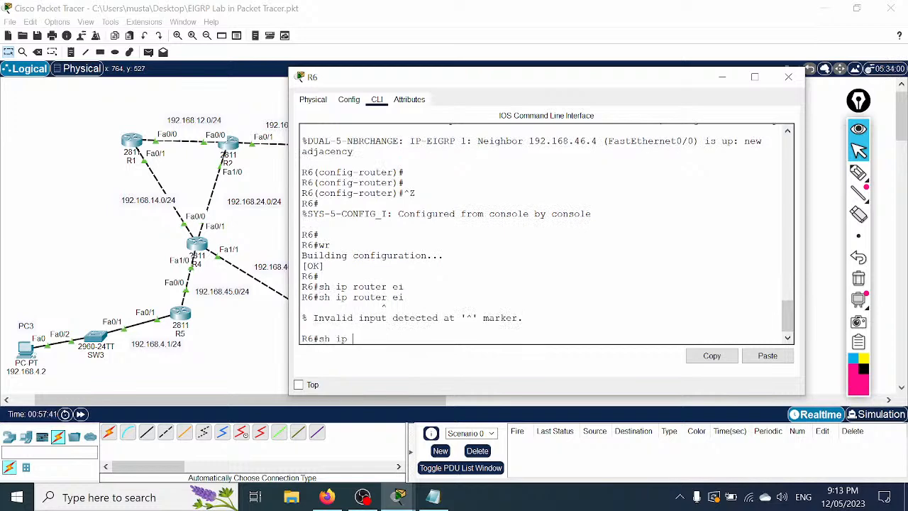
key(Tab)
key(Return)
key(Return)
key(Return)
key(Return)
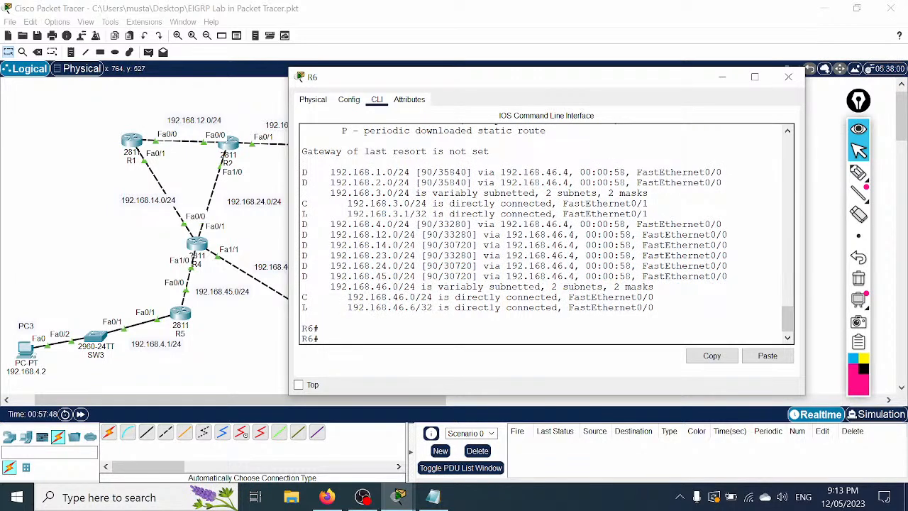
text(sh ip route)
key(Tab)
text(ei)
key(Tab)
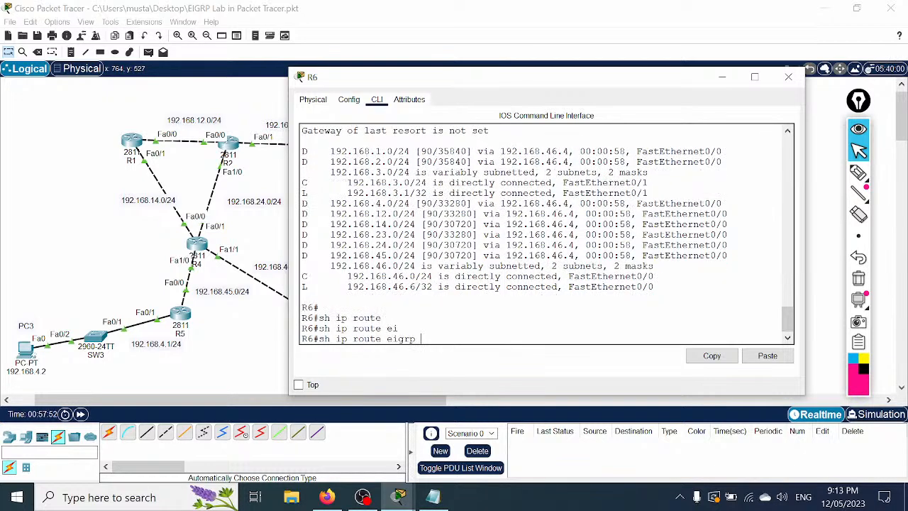
key(Return)
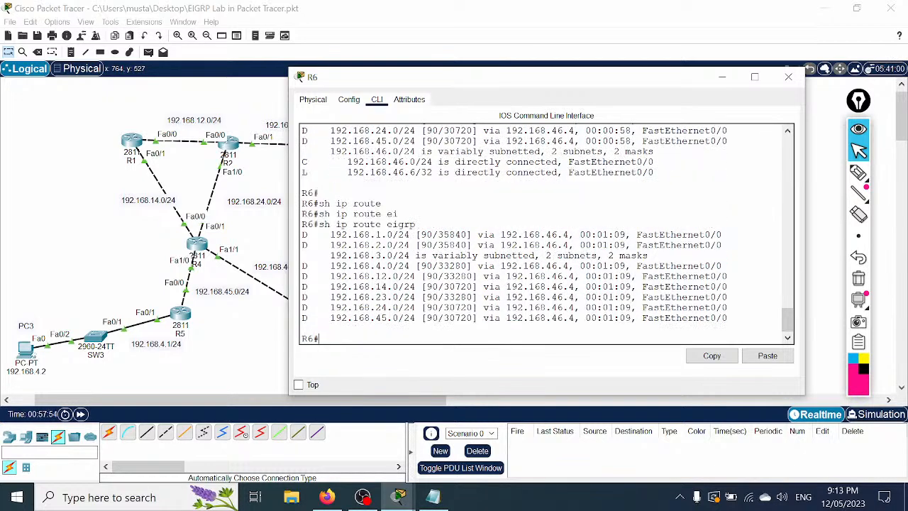
Step: Highlight R6's 192.168.1.0/24 route via 192.168.46.4, shifting the console to compare with the topology
drag(417, 82, 754, 75)
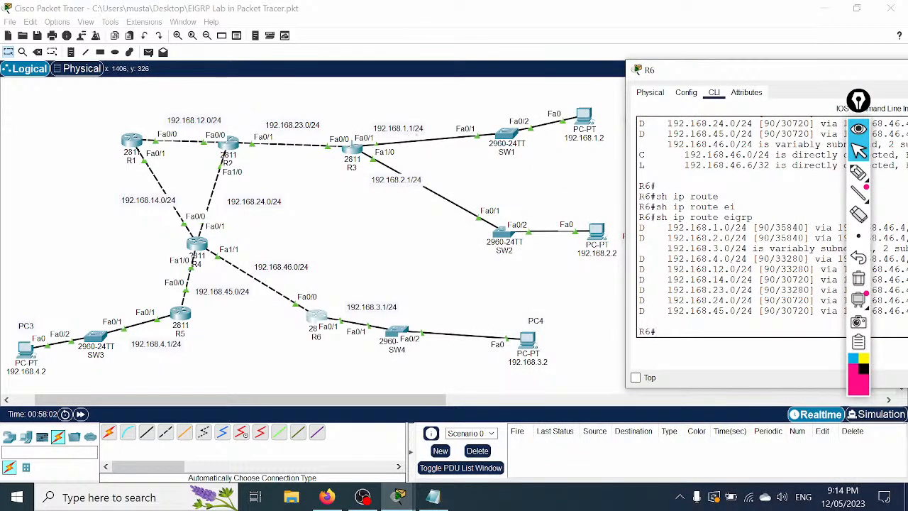
drag(640, 227, 805, 227)
drag(743, 71, 595, 59)
drag(614, 207, 758, 215)
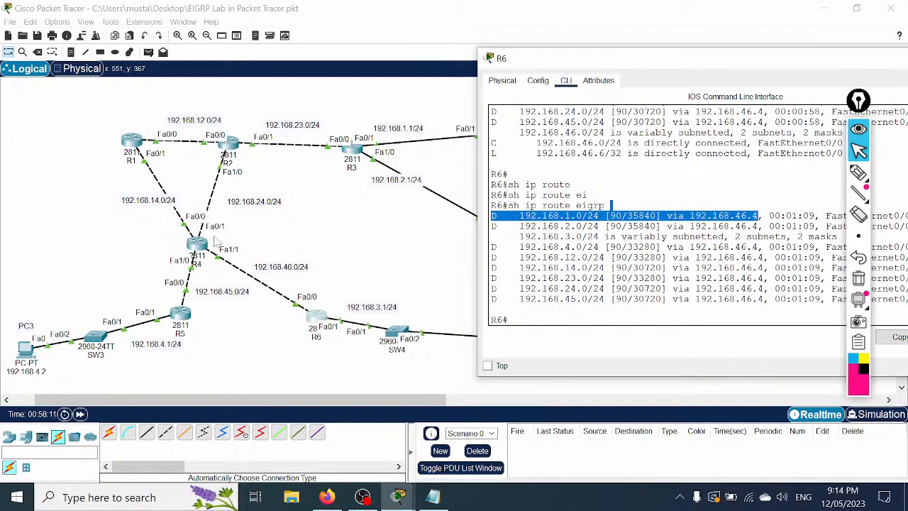
drag(764, 62, 634, 60)
Step: Enter the mistyped 'wrr' save command and minimize R6's console
click(553, 195)
text(wrr)
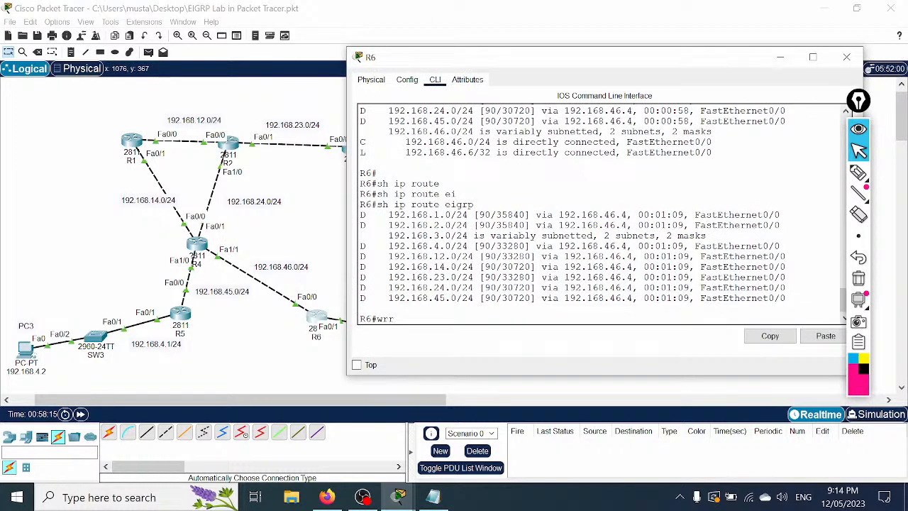
key(Return)
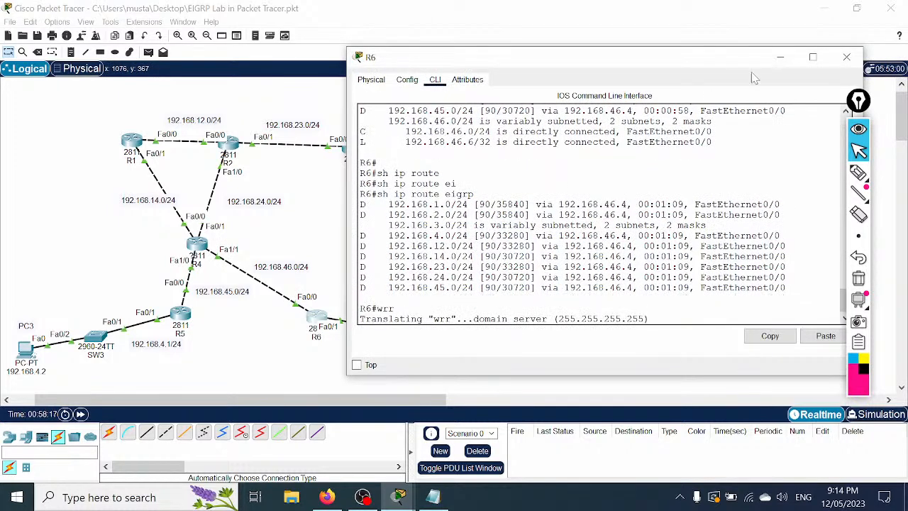
click(781, 57)
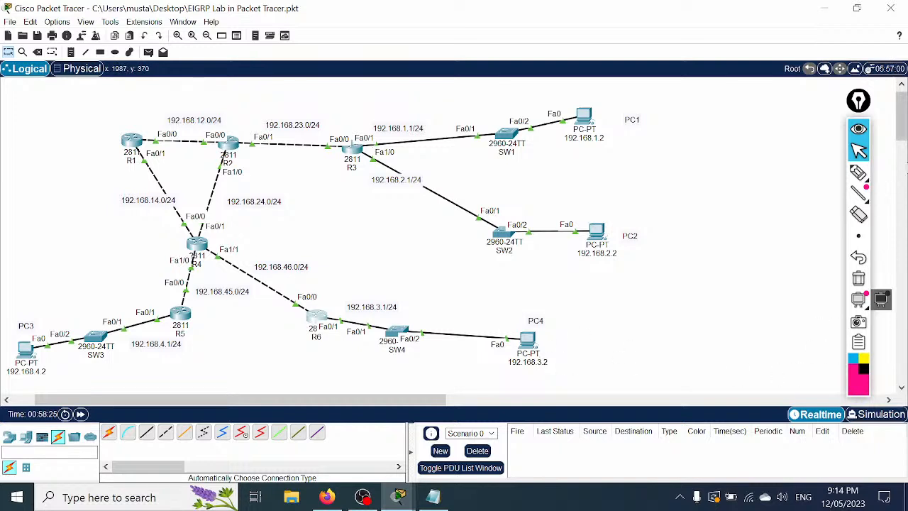
Step: Sketch paths from PC4 to PC1 and PC2, erase them, then open PC4
click(858, 173)
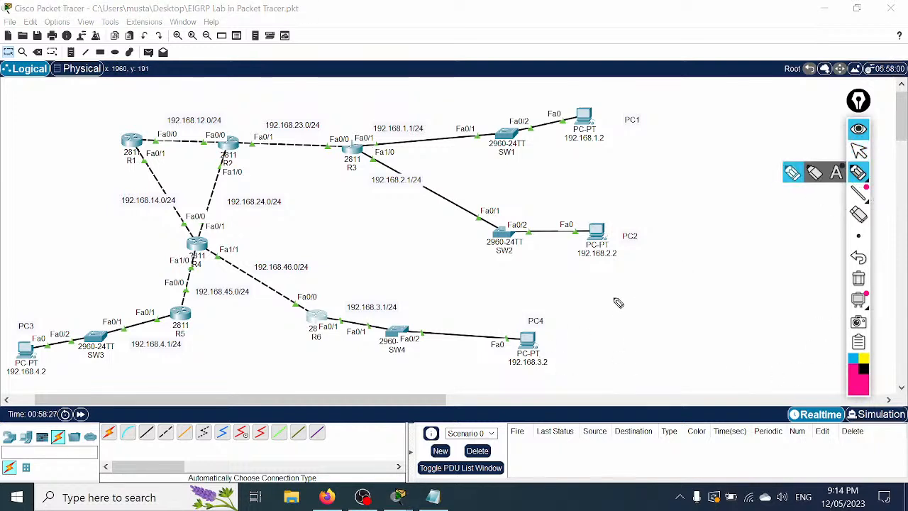
mouse_move(546, 341)
mouse_down()
mouse_move(488, 344)
mouse_move(454, 306)
mouse_move(586, 130)
mouse_move(578, 150)
mouse_up()
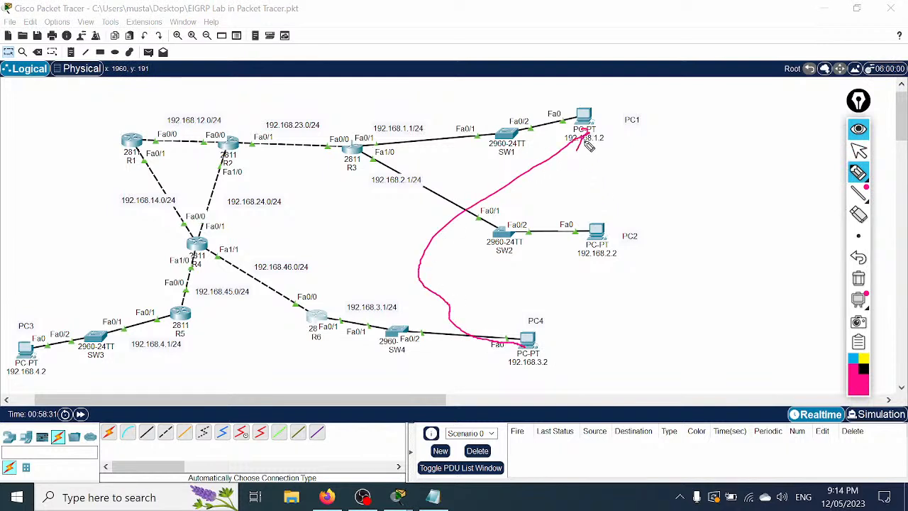
mouse_move(528, 343)
mouse_down()
mouse_move(603, 243)
mouse_move(603, 254)
mouse_up()
click(859, 278)
click(858, 151)
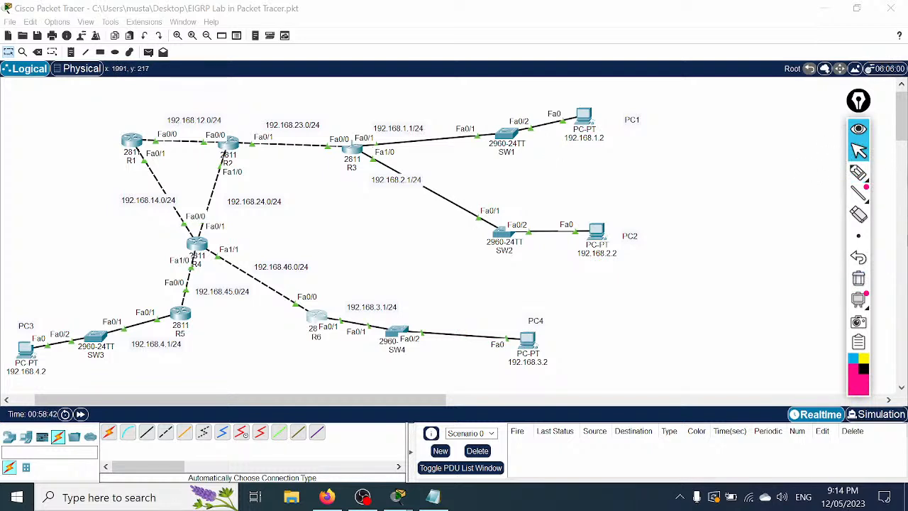
click(530, 346)
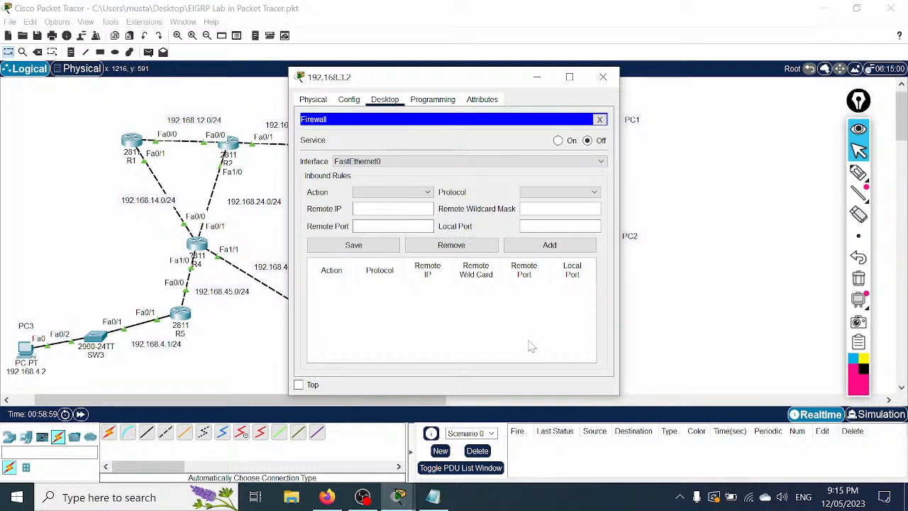
Step: Open PC4's Command Prompt and ping 192.168.1.2
click(599, 119)
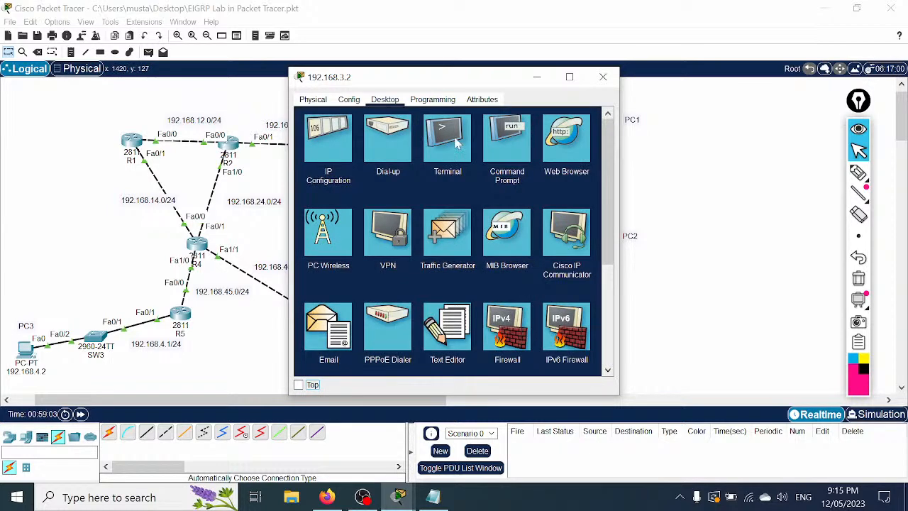
click(525, 153)
text(ping)
drag(485, 86, 836, 115)
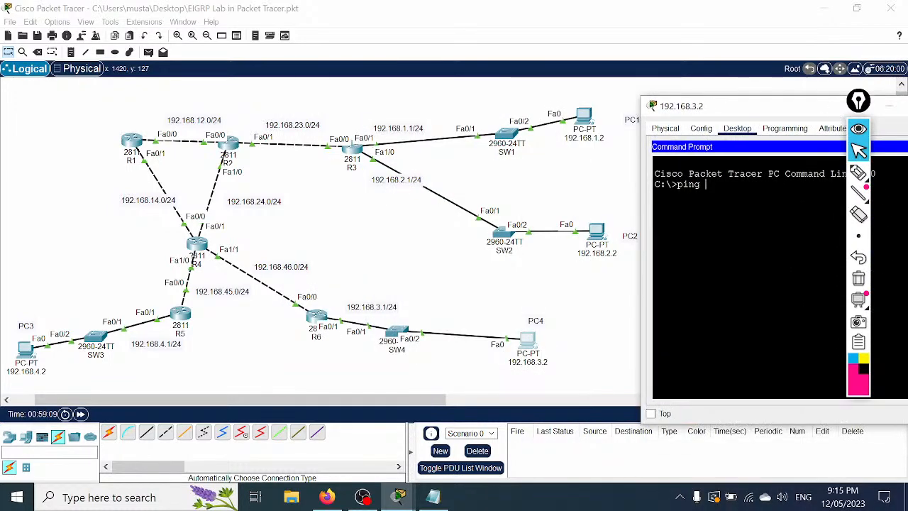
text(192.16)
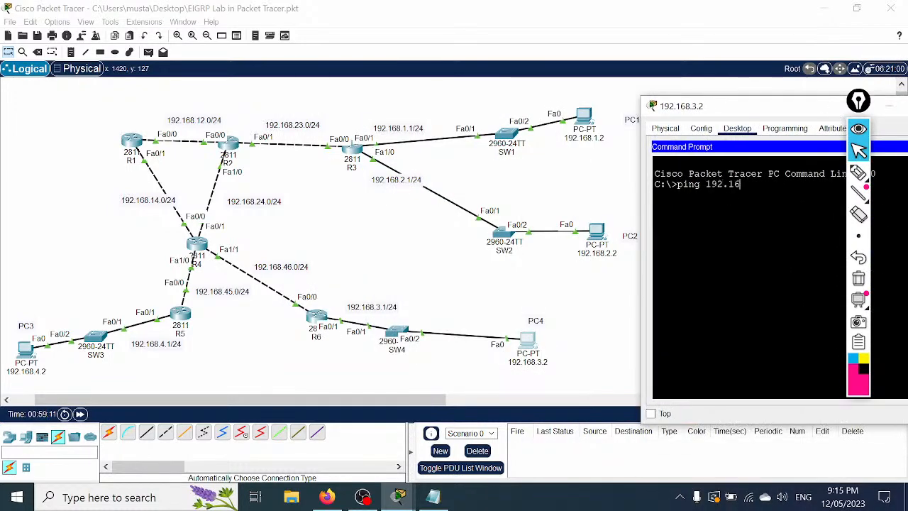
text(8.1.2)
key(Return)
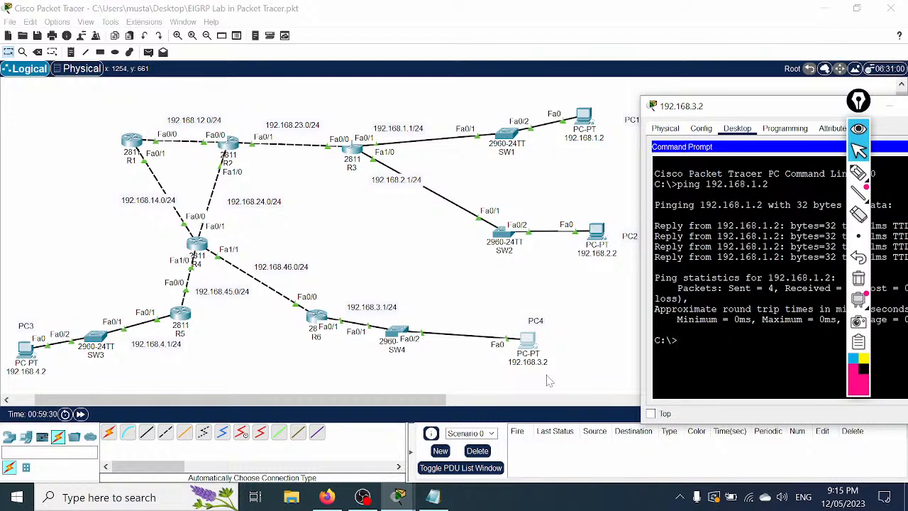
Step: Ping 192.168.2.2 from PC4, then widen the window to show the full output
key(Up)
key(BackSpace)
key(BackSpace)
key(BackSpace)
text(2.2)
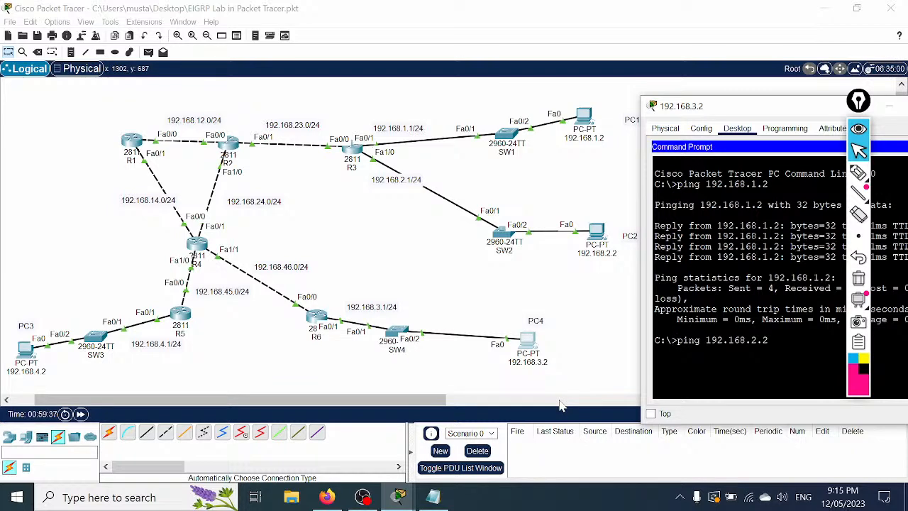
key(Return)
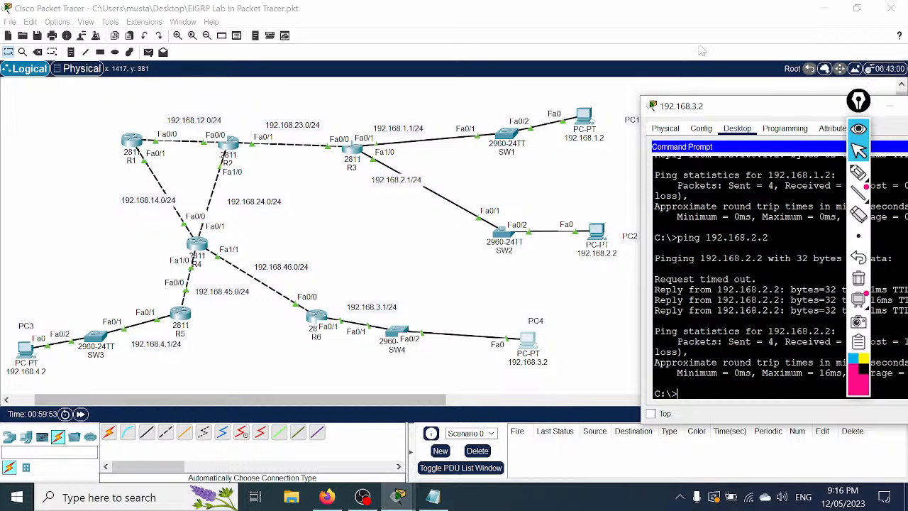
drag(686, 108, 559, 60)
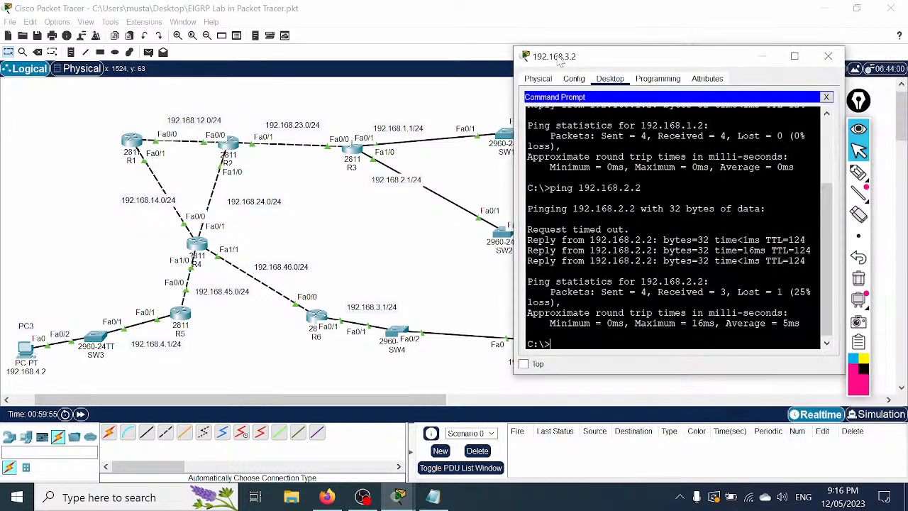
drag(514, 151, 411, 139)
Step: Close and reopen PC4 to review the earlier 192.168.2.2 timeout and replies
click(37, 35)
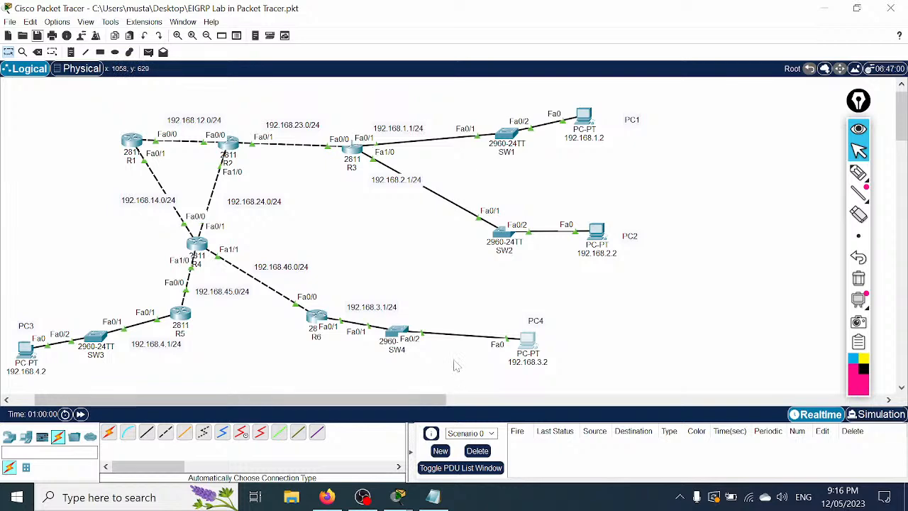
click(528, 342)
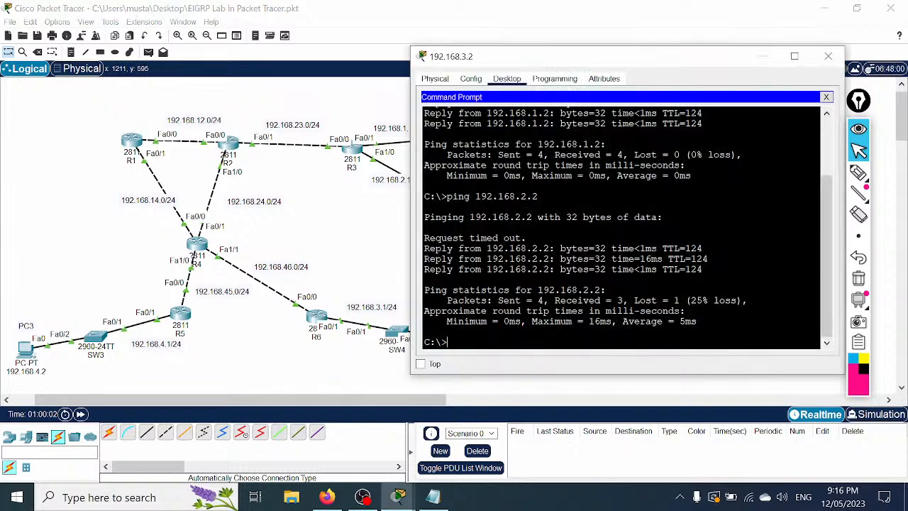
drag(706, 273, 406, 243)
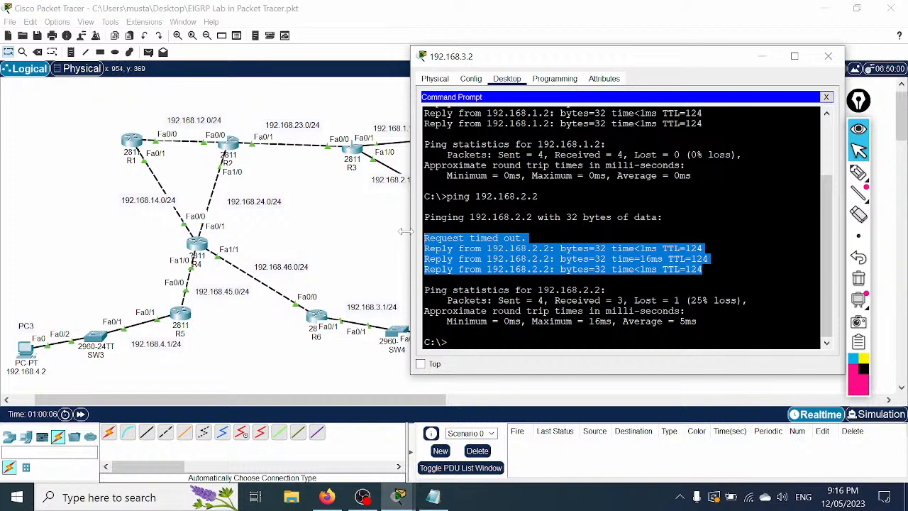
scroll(628, 227, up, 3)
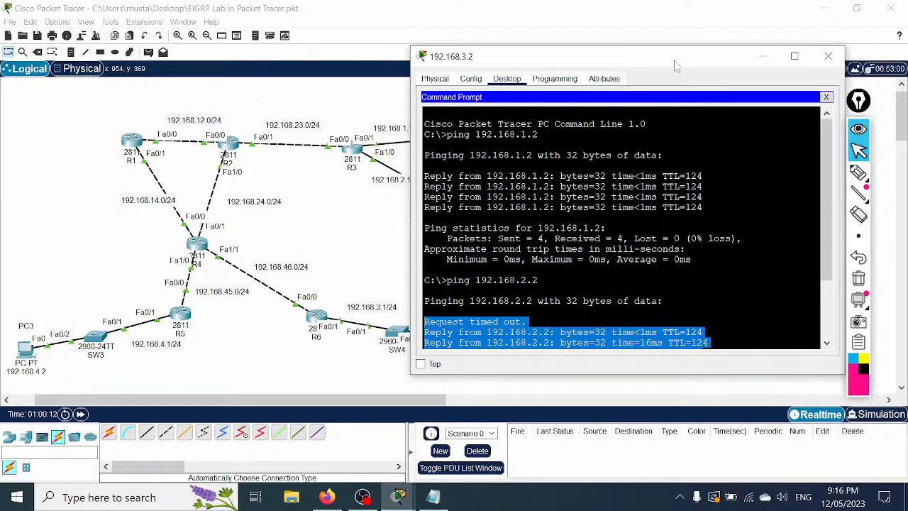
drag(676, 66, 825, 66)
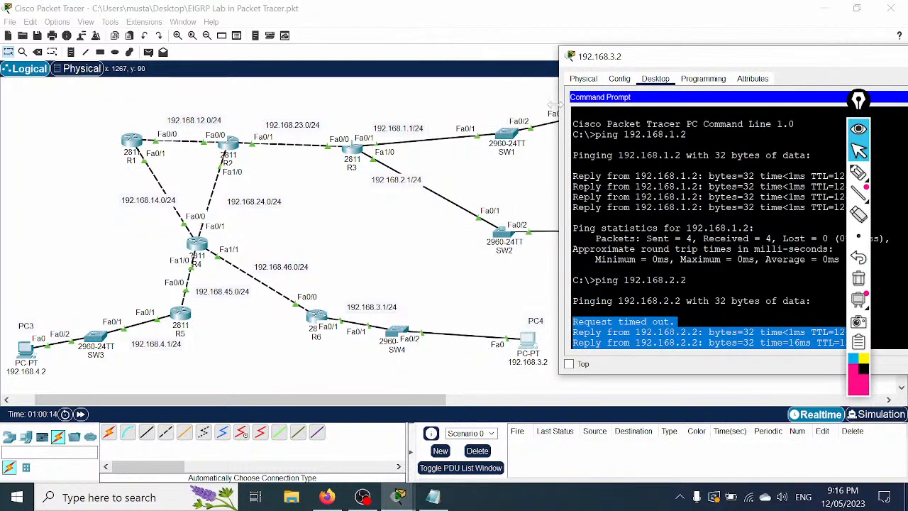
drag(687, 60, 740, 163)
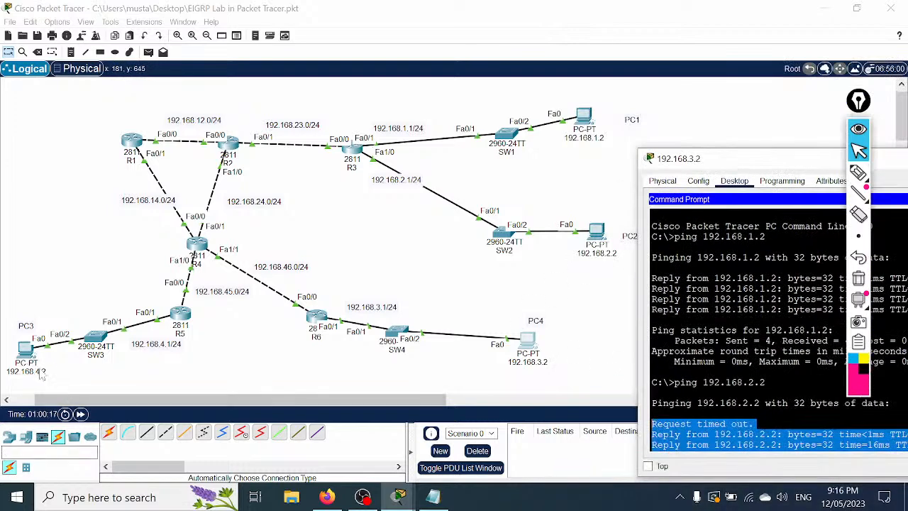
drag(738, 162, 637, 61)
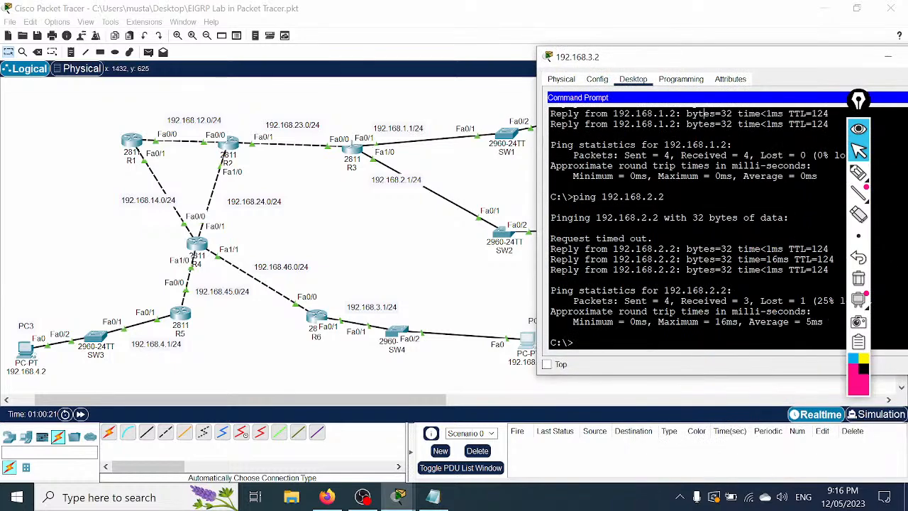
Step: Ping 192.168.4.2 from PC4 and close its window
key(Return)
key(Return)
key(Return)
text(ping 19)
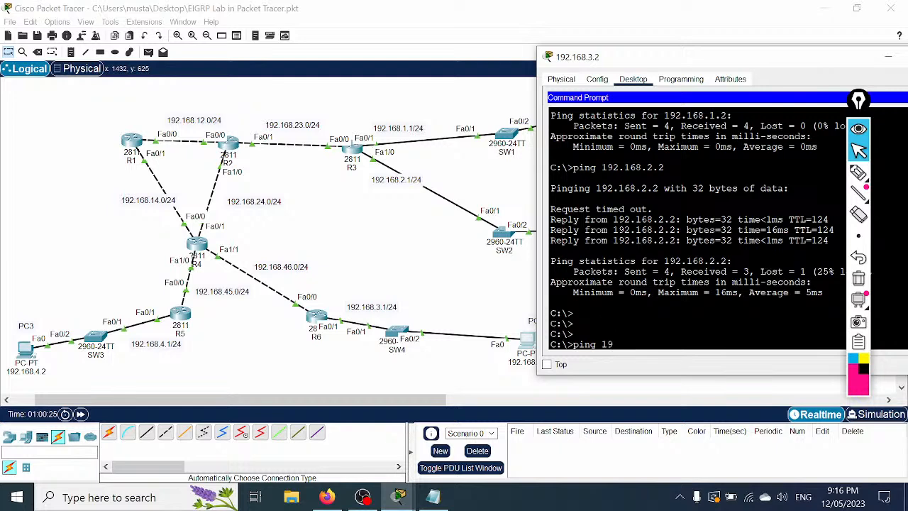
text(2.168.4.2)
key(Return)
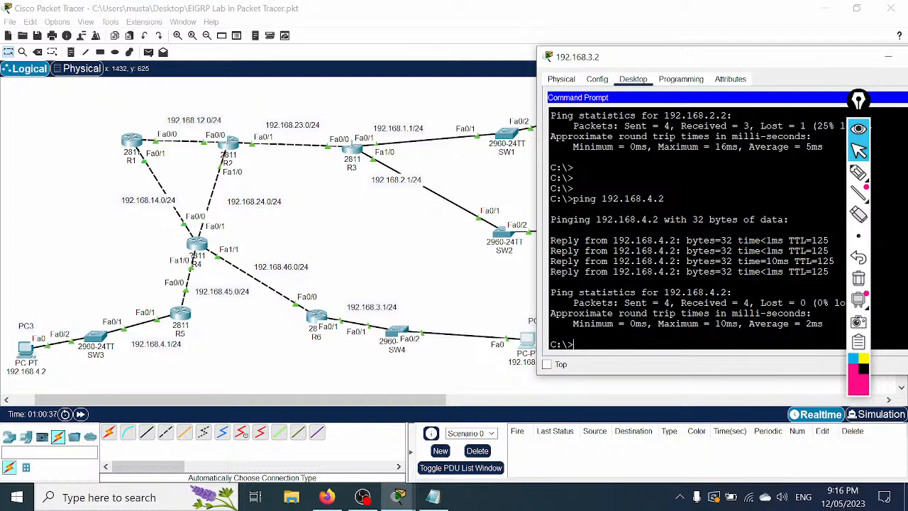
drag(770, 57, 511, 54)
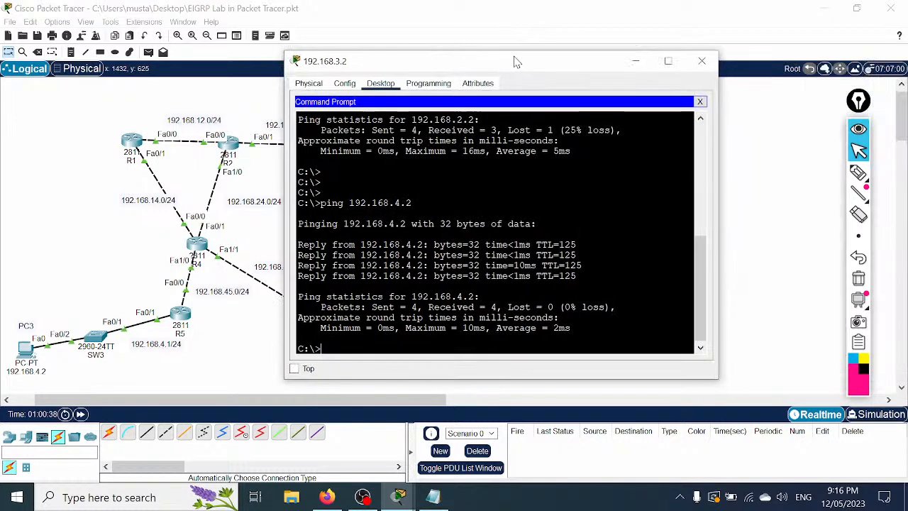
click(711, 54)
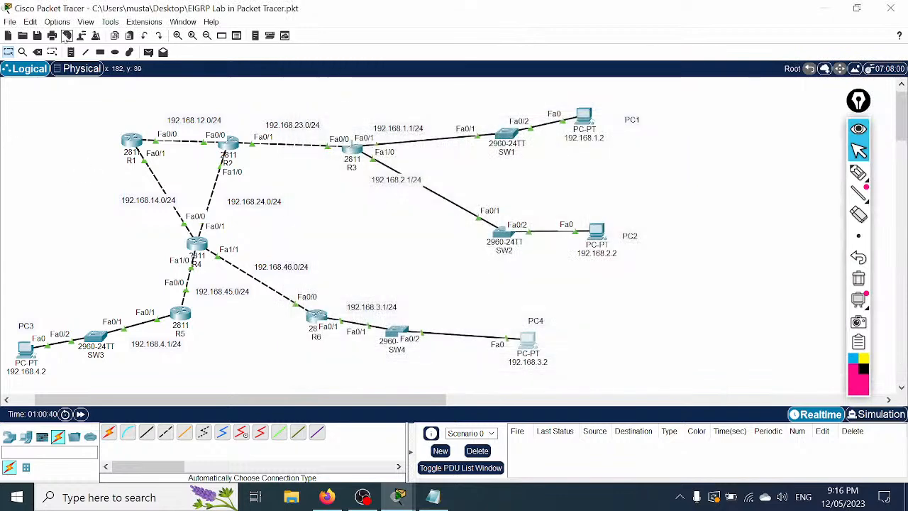
Step: Save the Packet Tracer project and save the EIGRP configuration notes in Notepad
click(37, 36)
click(433, 498)
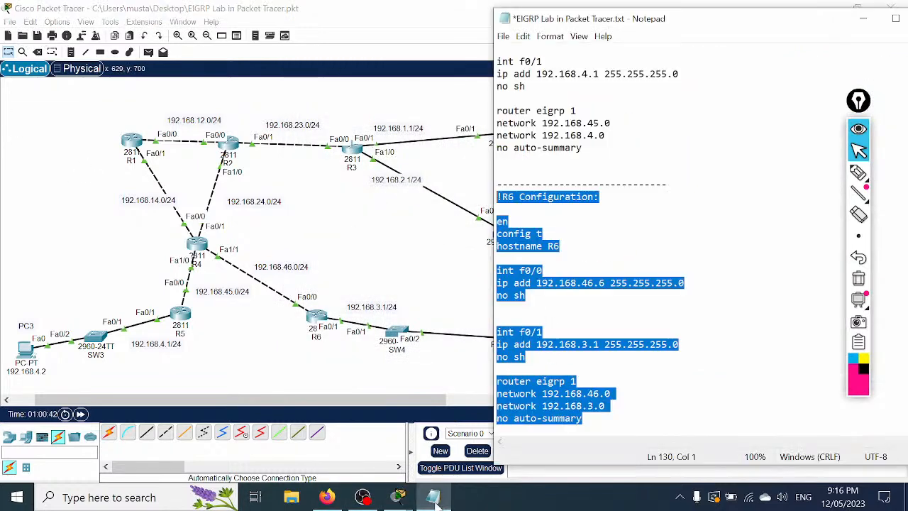
scroll(699, 248, up, 15)
scroll(699, 249, up, 12)
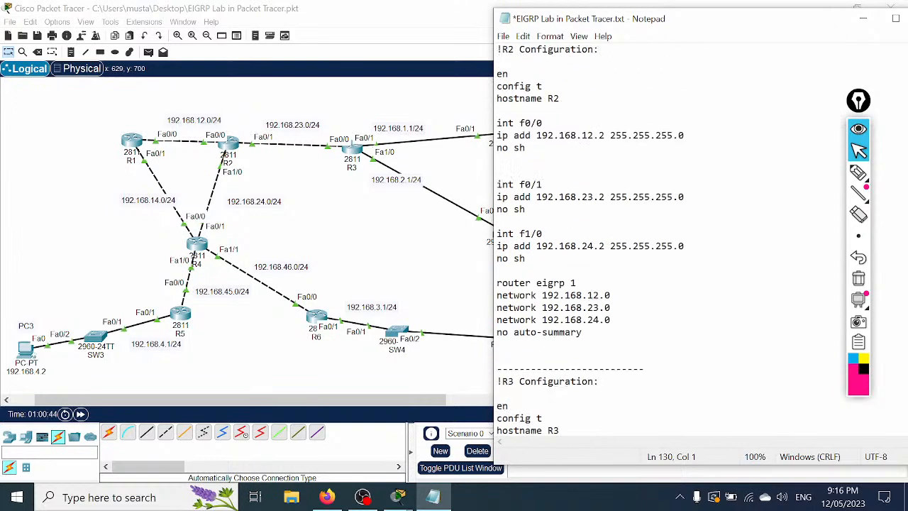
click(503, 37)
click(523, 95)
click(525, 196)
scroll(699, 249, up, 3)
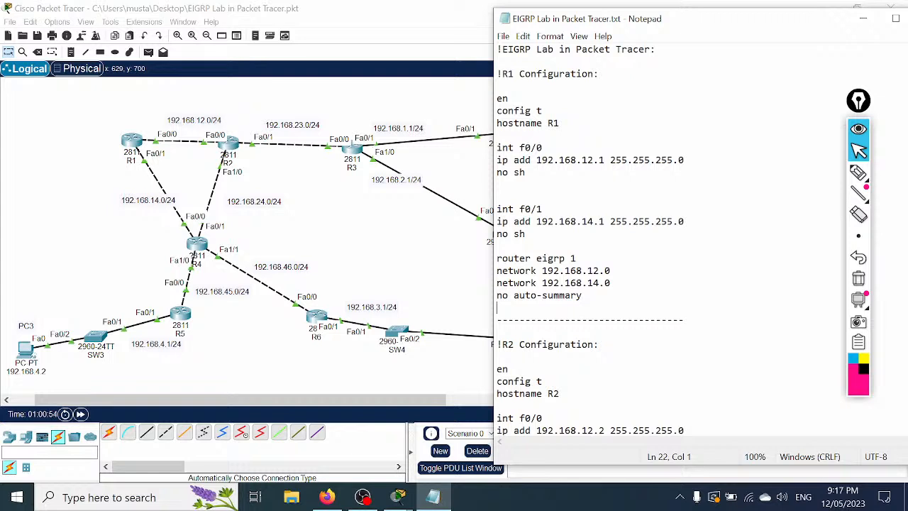
Step: Save EIGRP Lab in Packet Tracer.txt again and resave the Packet Tracer project
click(503, 36)
click(528, 96)
click(503, 36)
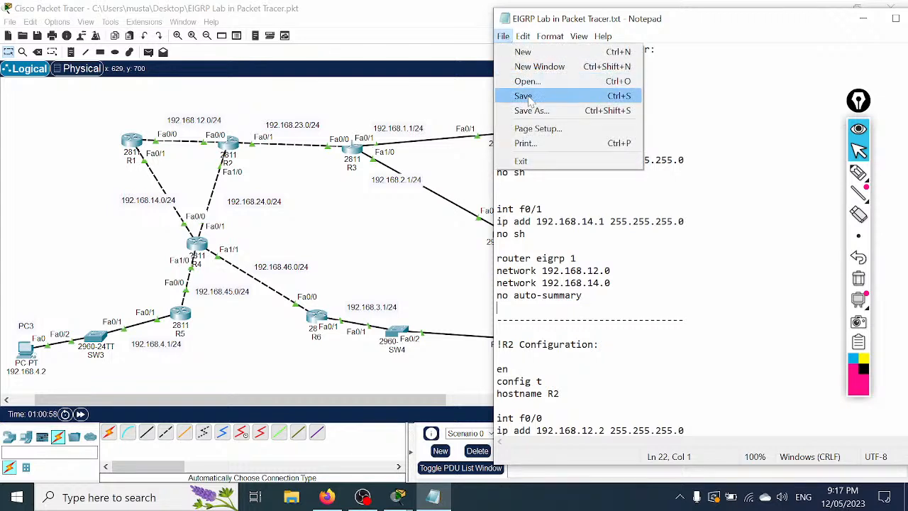
click(529, 96)
click(37, 40)
click(37, 37)
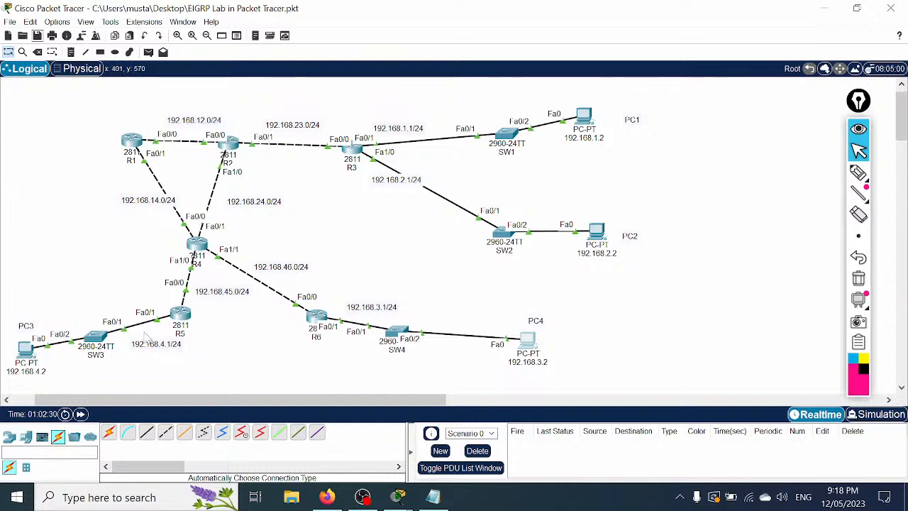
Step: Open R5's console maximized and enter global configuration mode with en and config t
click(182, 315)
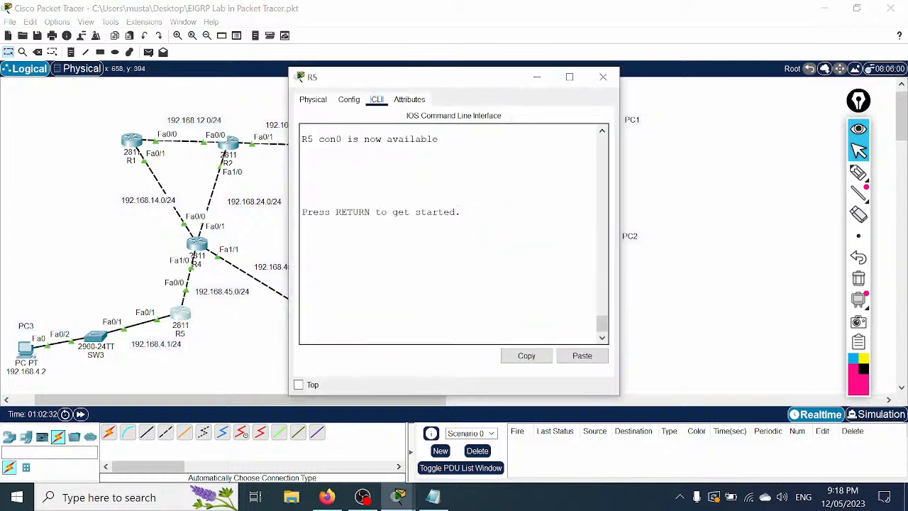
click(571, 77)
key(Return)
key(Return)
key(Return)
key(Return)
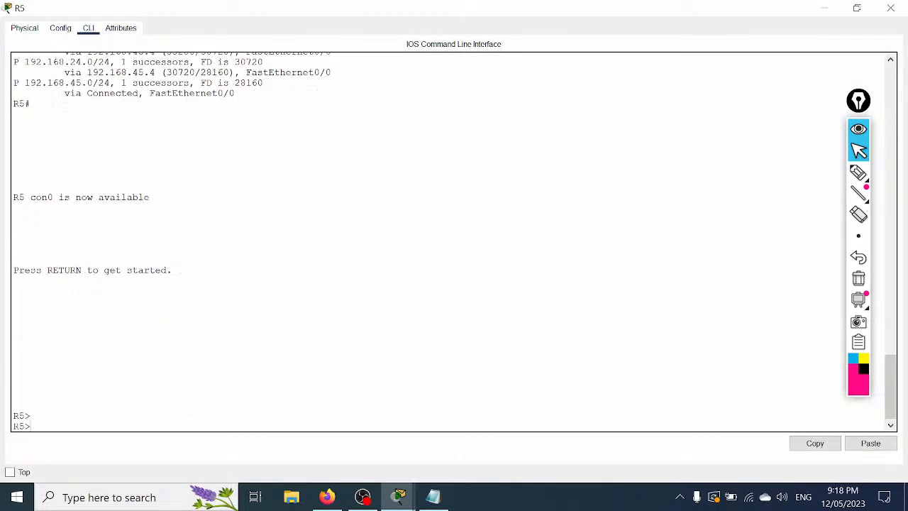
text(en)
key(Return)
text(config t)
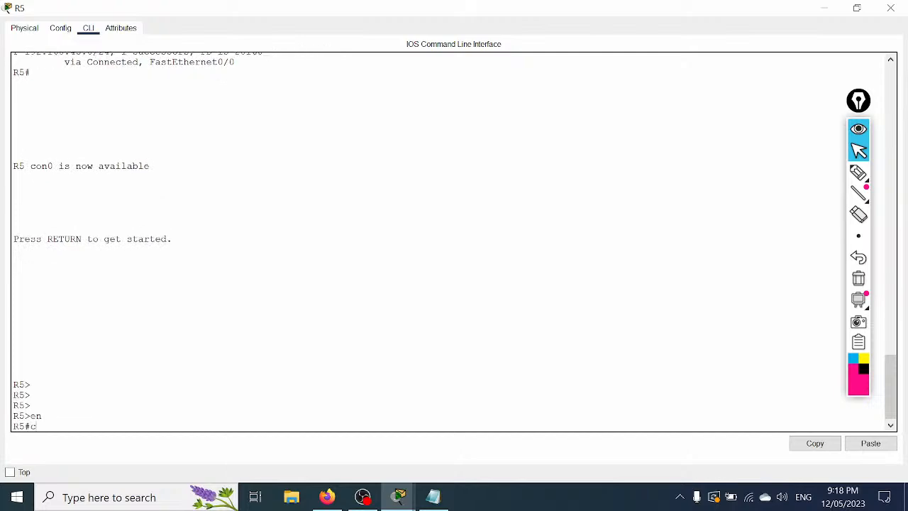
key(Return)
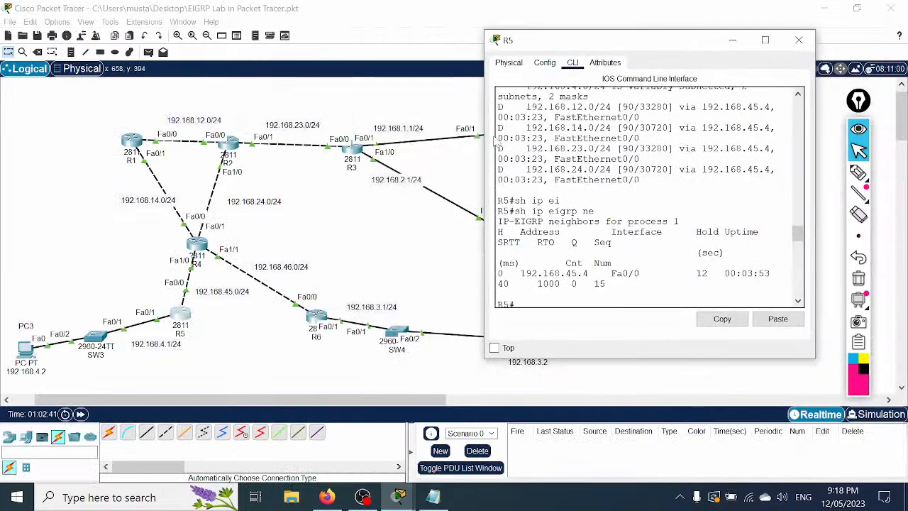
Step: Set bandwidth 1000 on R5's FastEthernet0/0 interface
drag(484, 132, 216, 114)
drag(330, 40, 504, 71)
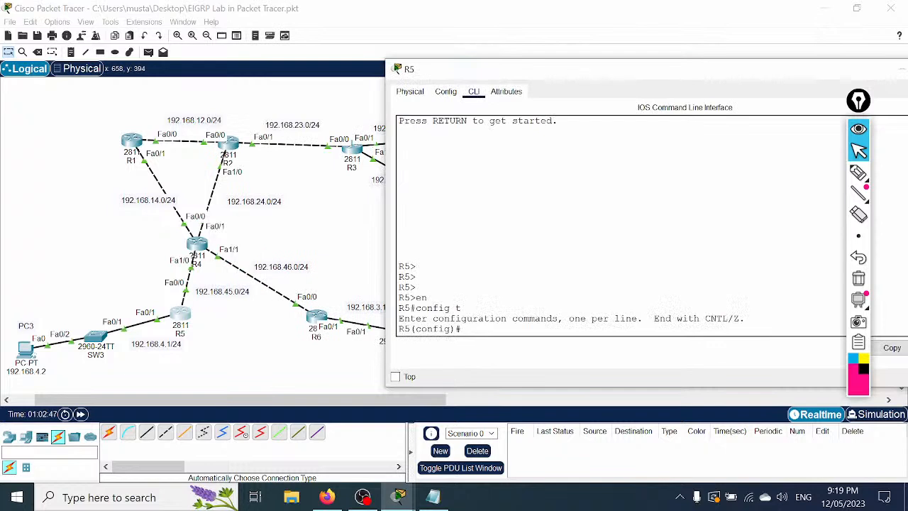
text(int f0/0)
key(Return)
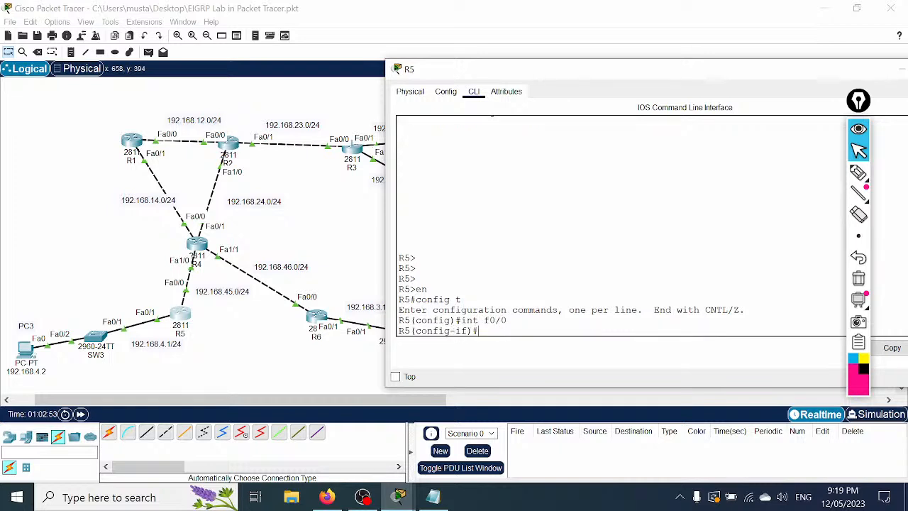
text(ba)
key(Tab)
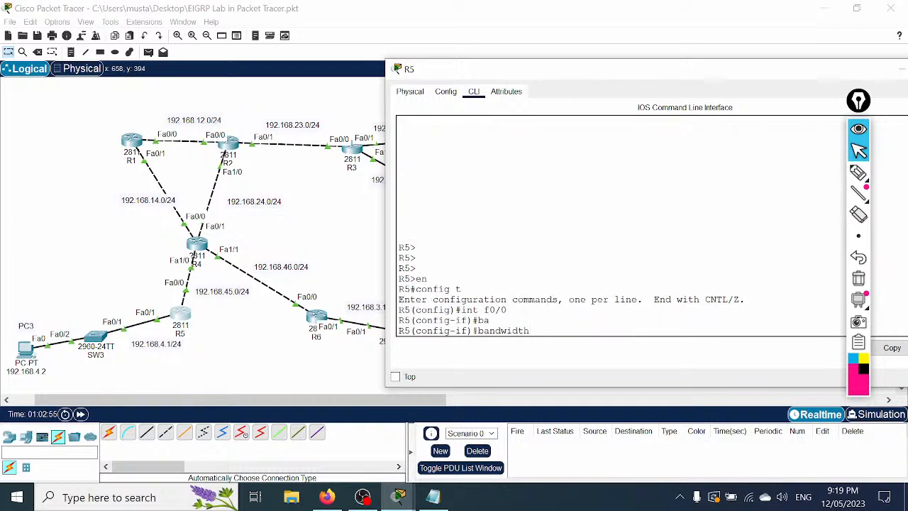
text(1000)
key(Return)
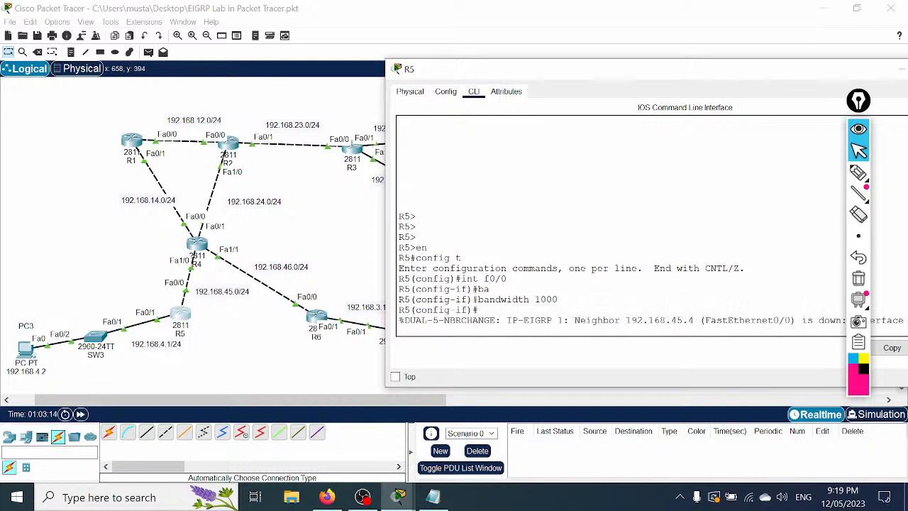
Step: Remove the bandwidth 1000 setting from R5's FastEthernet0/0 with no bandwidth 1000
drag(538, 74, 405, 61)
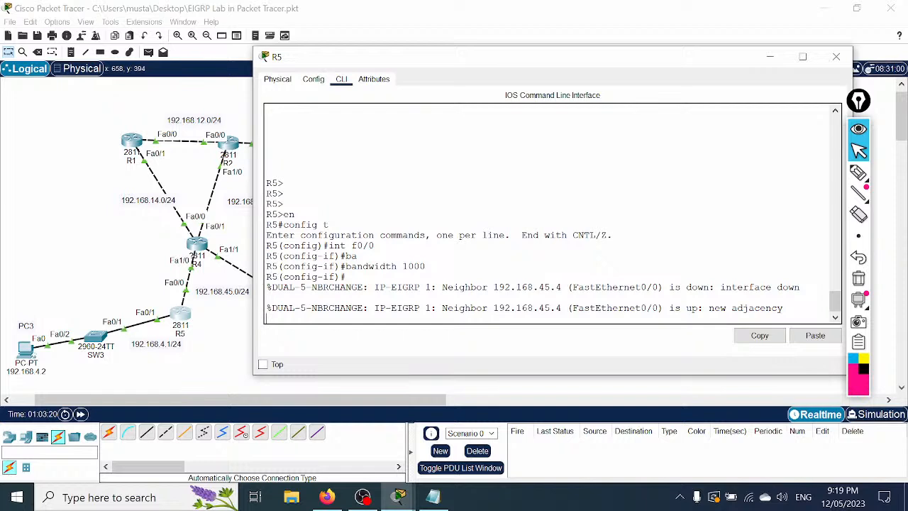
key(Return)
key(Return)
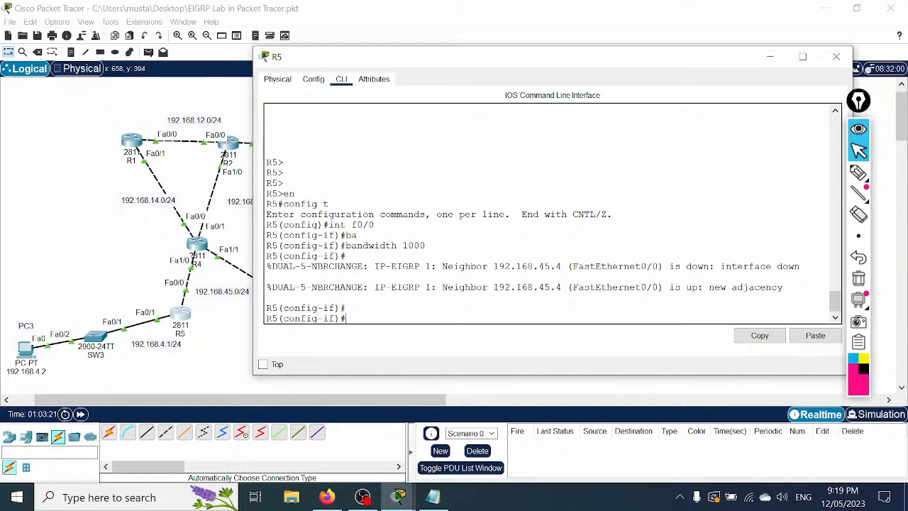
key(Up)
key(ctrl+a)
text(no)
key(Return)
key(Return)
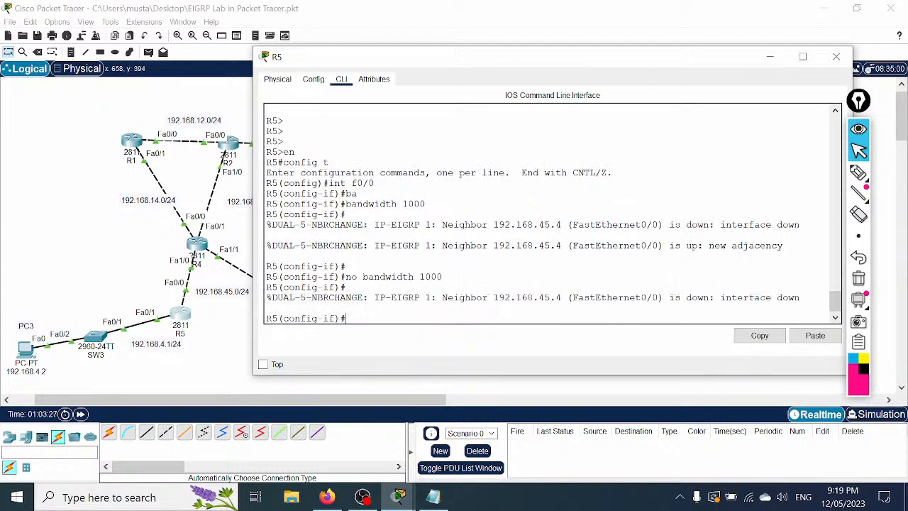
key(Return)
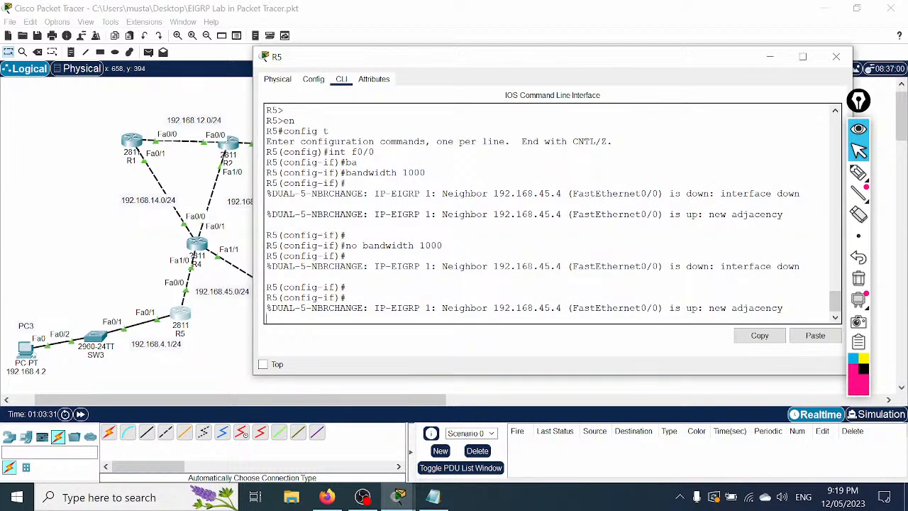
Step: Shut down R5's Fa0/0 and exit back to privileged mode
text(sh)
key(Return)
key(Return)
text(exit)
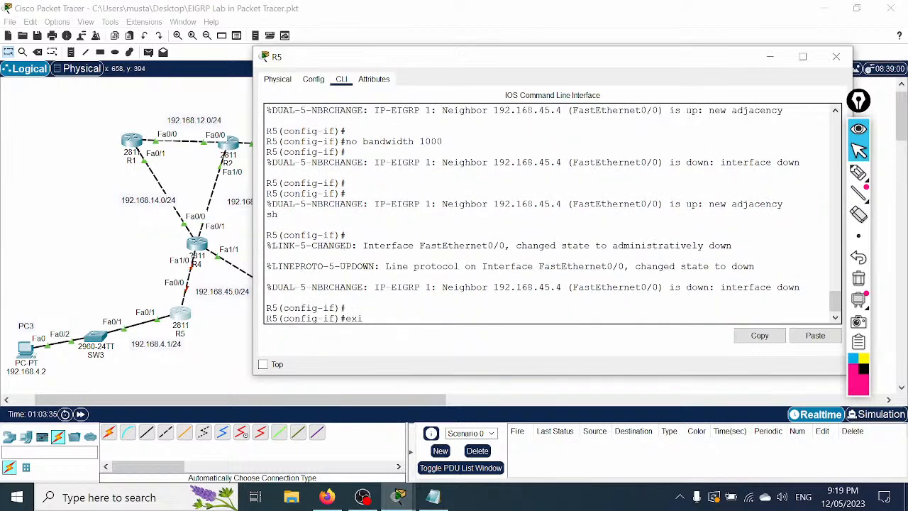
key(Return)
key(Return)
text(exit)
key(Return)
key(Return)
text(sh int )
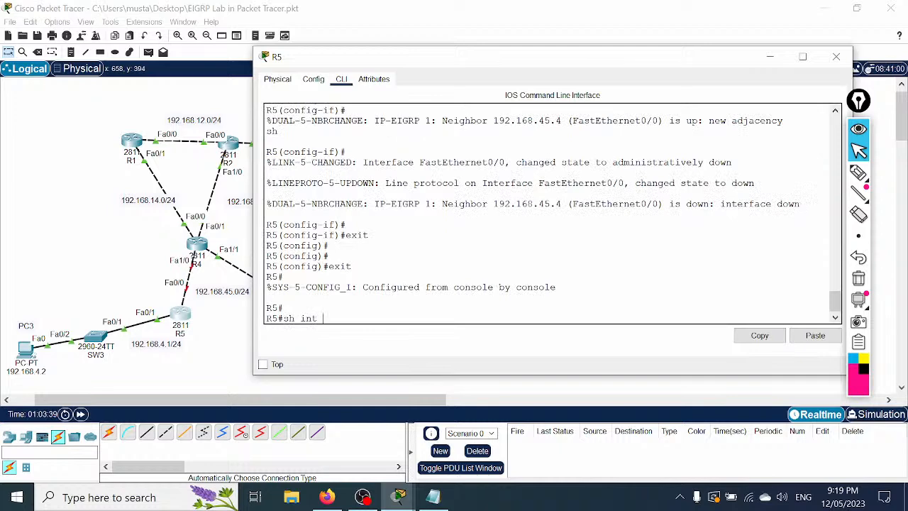
text(f0/0)
Step: Show R5's Fa0/0 details and highlight BW 100000 Kbit and DLY 100 usec
key(Return)
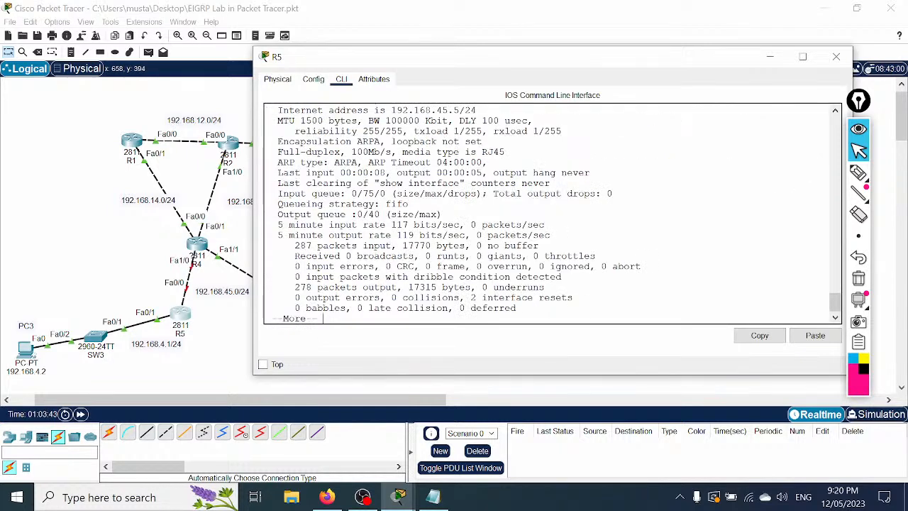
drag(368, 121, 454, 121)
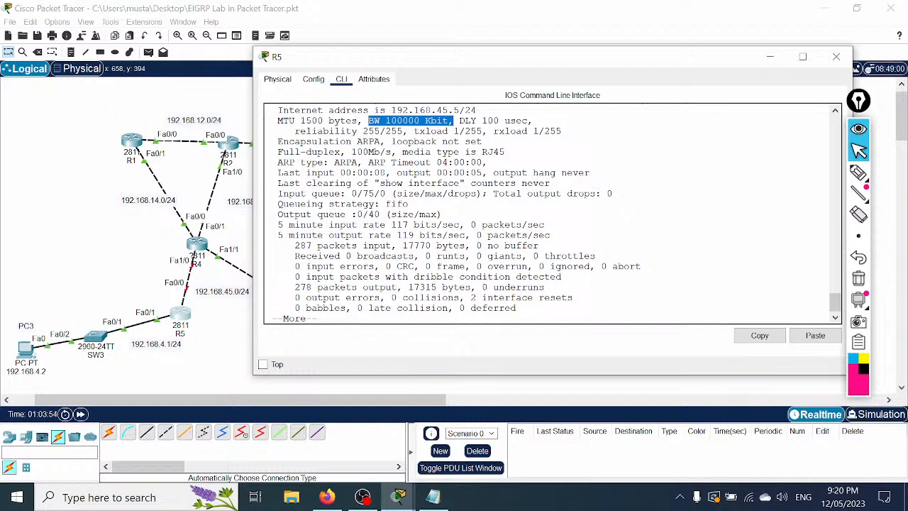
drag(459, 121, 528, 120)
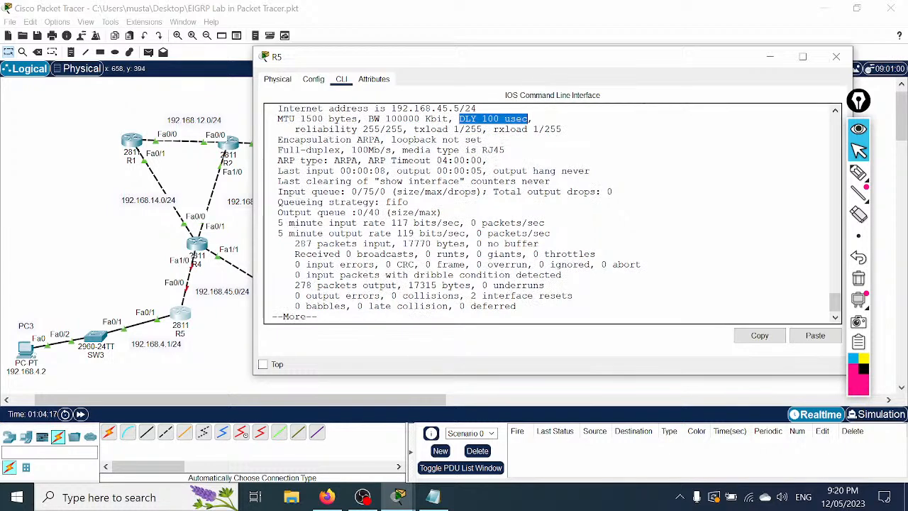
key(Return)
key(Return)
key(Return)
key(Return)
key(Return)
key(Return)
key(Return)
Step: Enter configuration for R5's Fa0/0 and apply delay 1000
text(config t)
key(Return)
text(int)
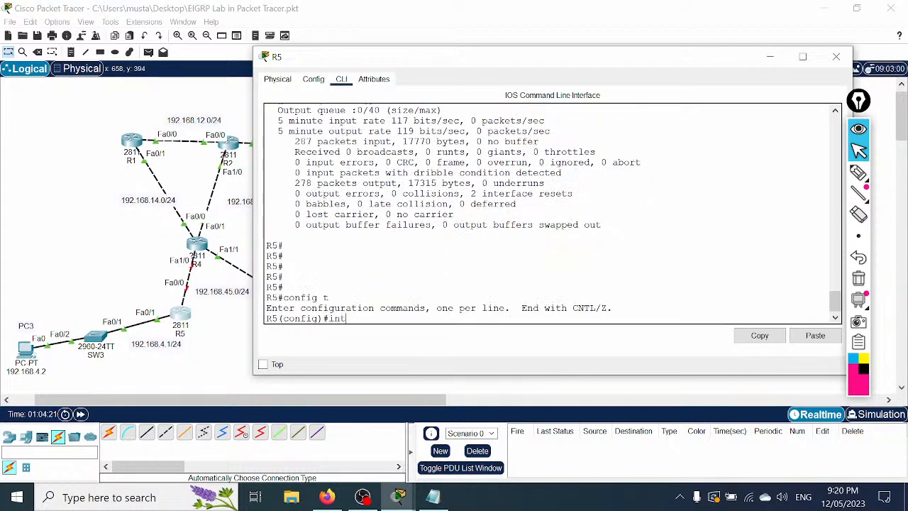
text( f0/0)
key(Return)
text(de)
key(Tab)
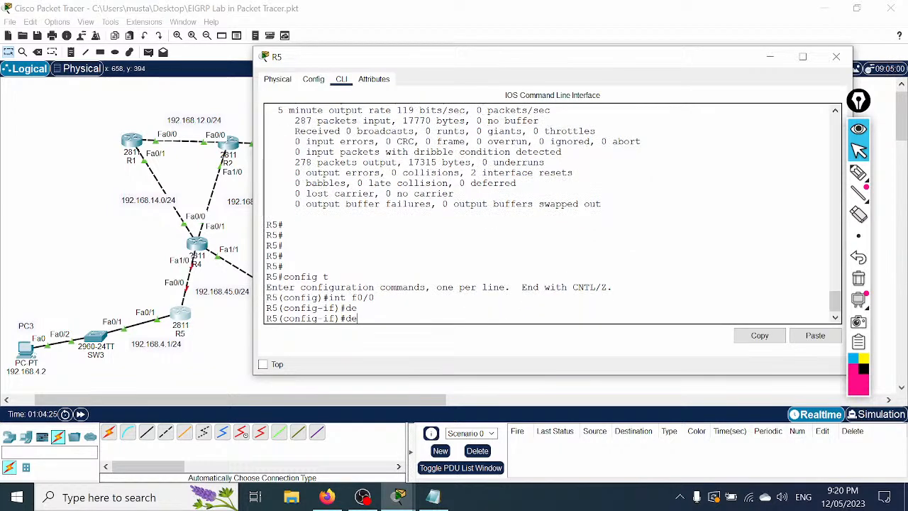
text(l)
key(Tab)
key(Tab)
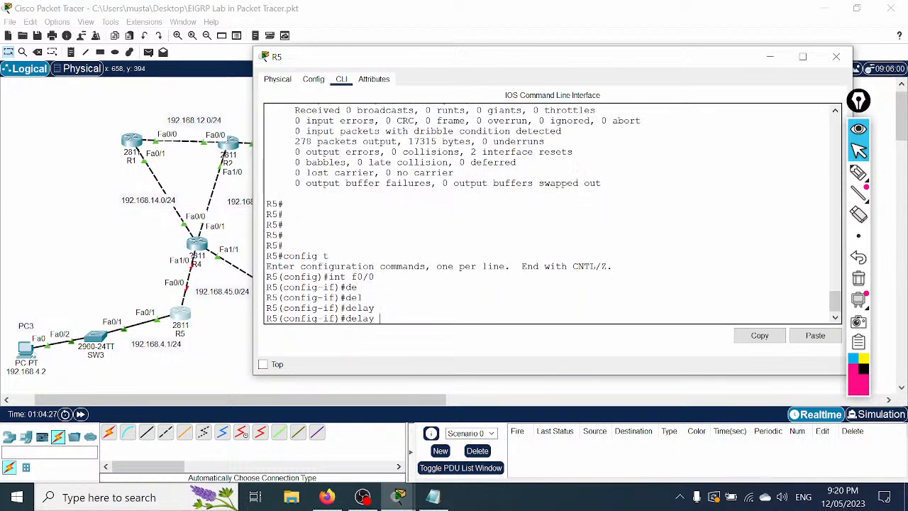
text(100)
key(Return)
Step: Check the accepted delay range with delay ? and set the delay to 10000
key(Up)
key(BackSpace)
key(BackSpace)
key(BackSpace)
key(BackSpace)
text(?)
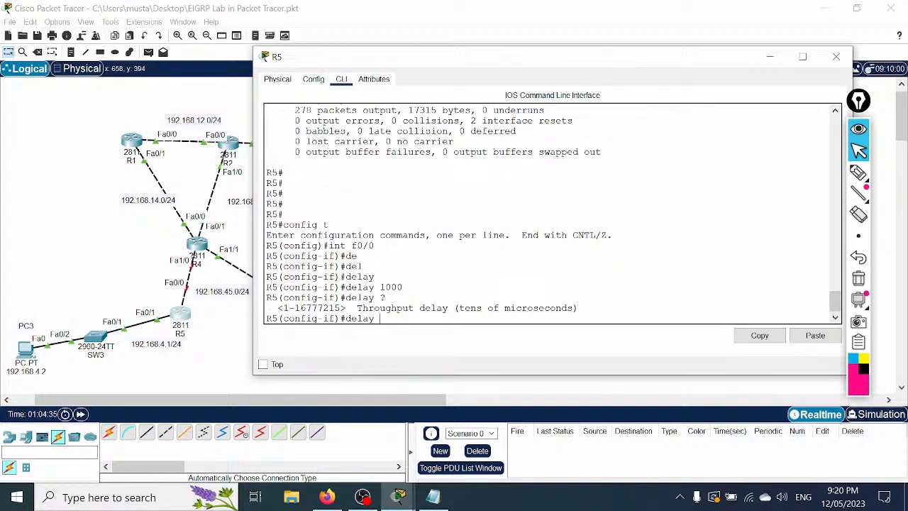
text(10000)
key(Return)
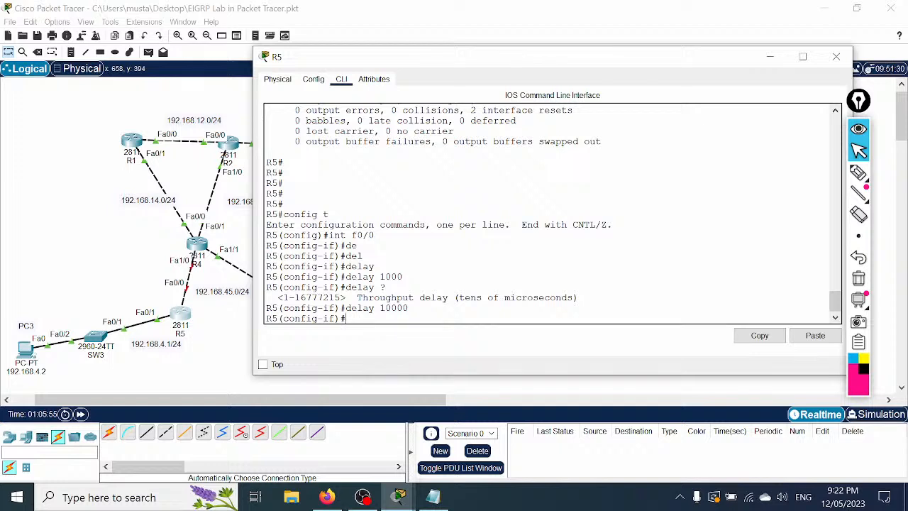
Step: Save the EIGRP lab project file twice from the toolbar
click(37, 36)
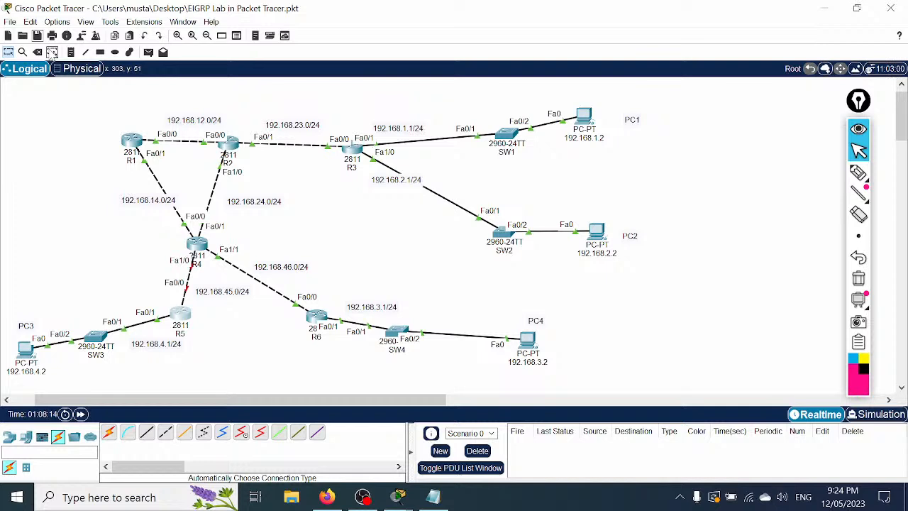
click(37, 36)
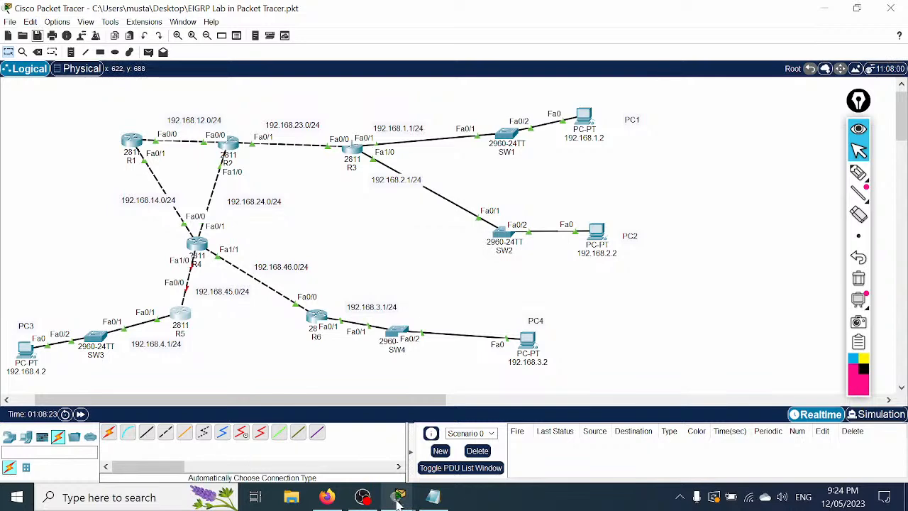
mouse_move(399, 497)
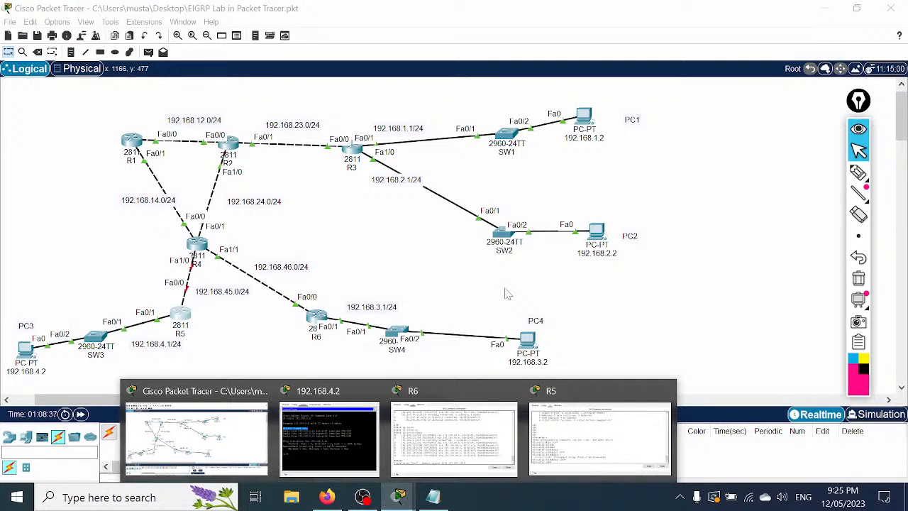
Step: Return to R6's CLI and highlight the sh ip route eigrp output via 192.168.46.4
click(428, 420)
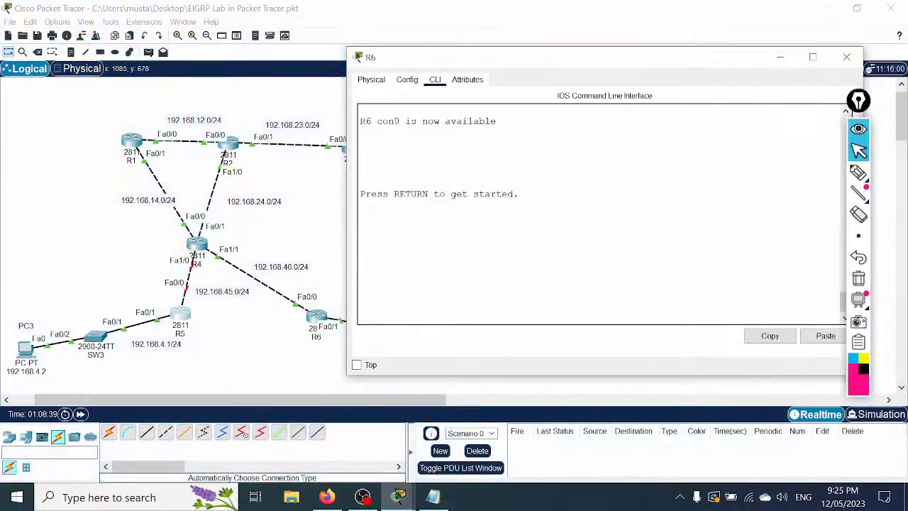
text(wrr)
key(Return)
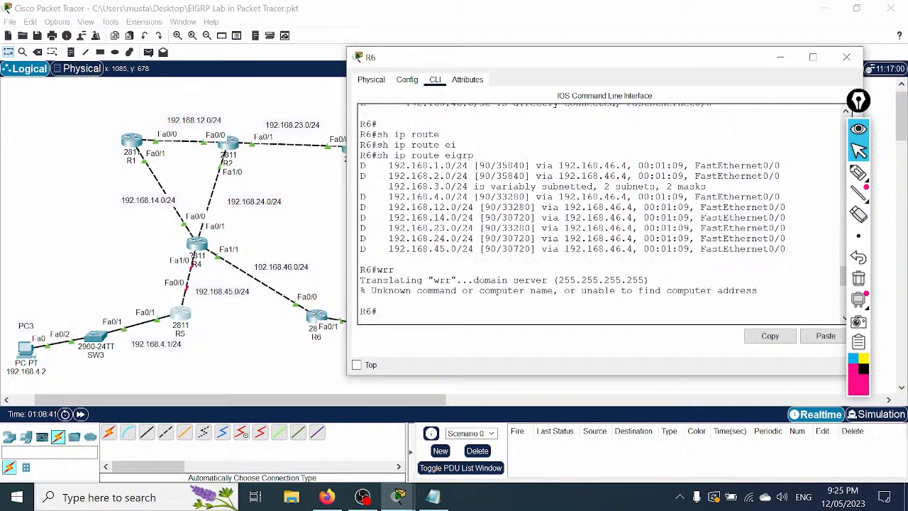
drag(377, 184, 479, 184)
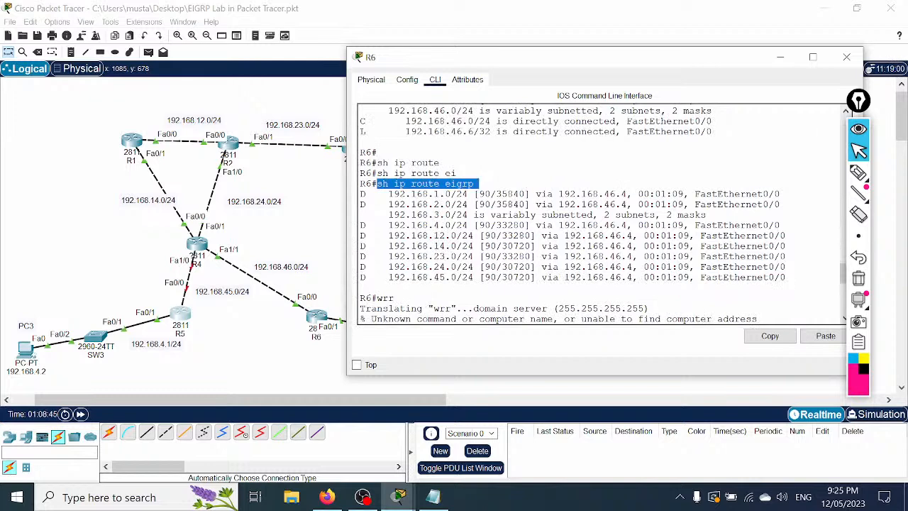